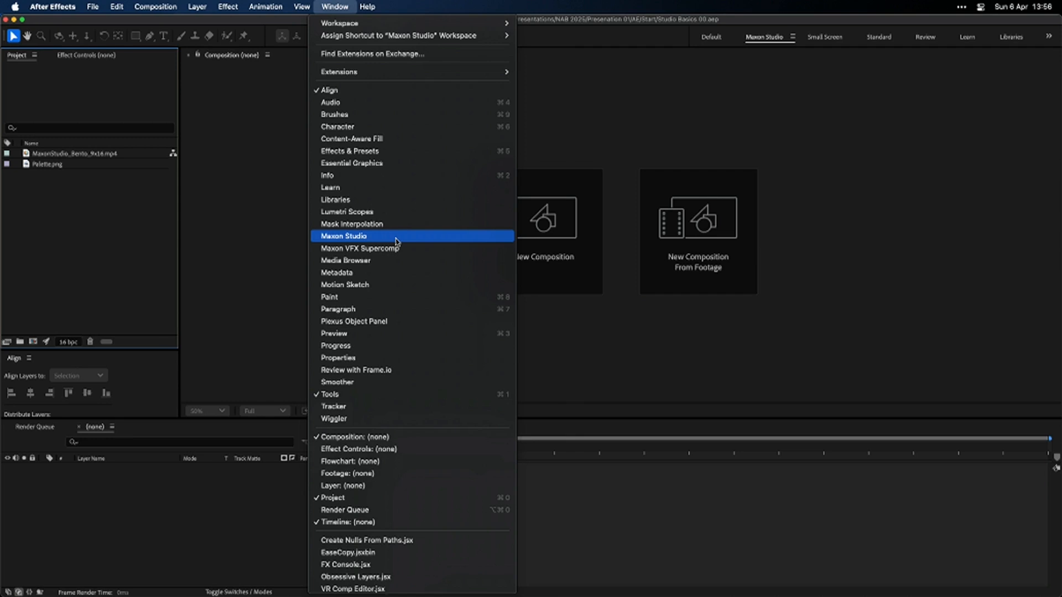
Open Maxon Studio and browse the featured creator's newest capsules
left_click(396, 242)
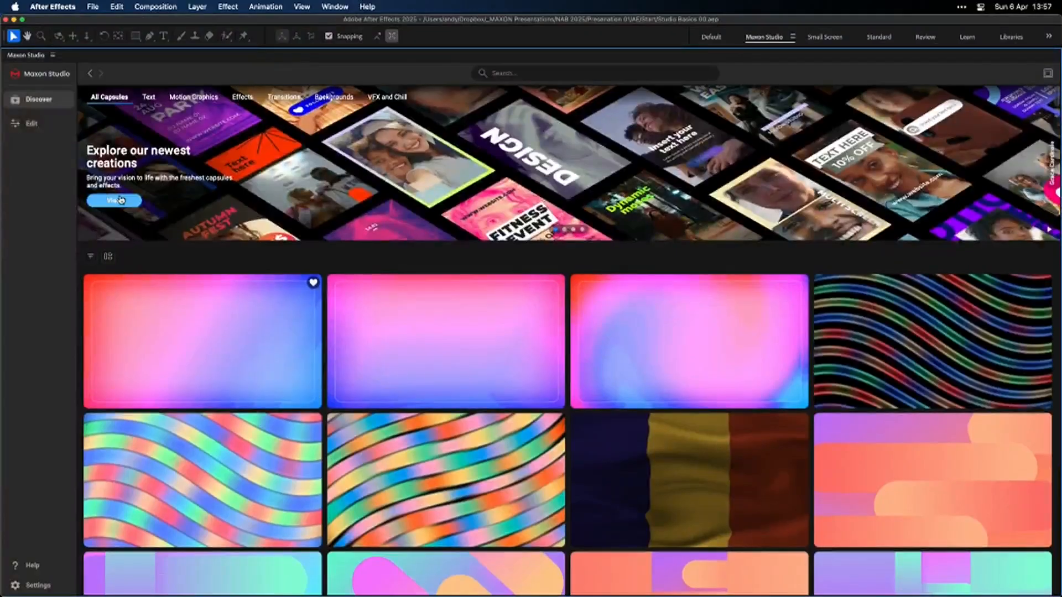
left_click(117, 202)
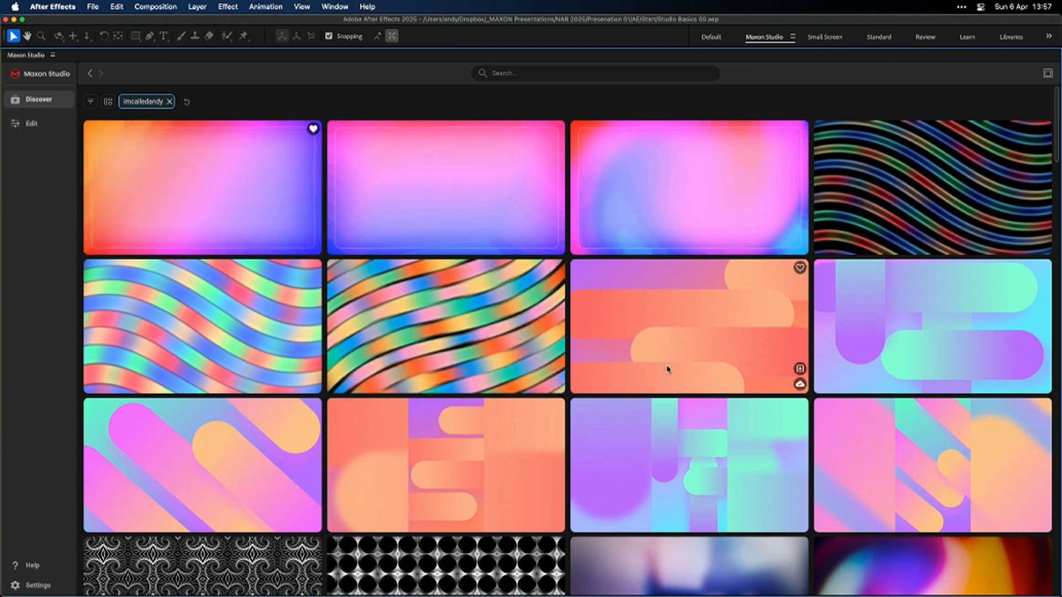
scroll(570, 436, "down", 10)
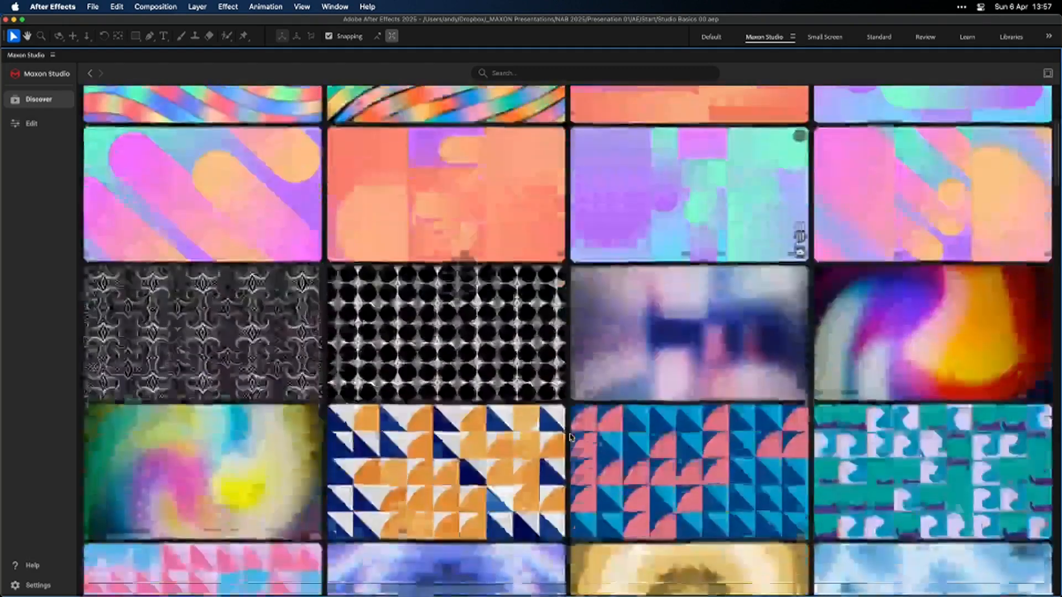
scroll(571, 437, "down", 5)
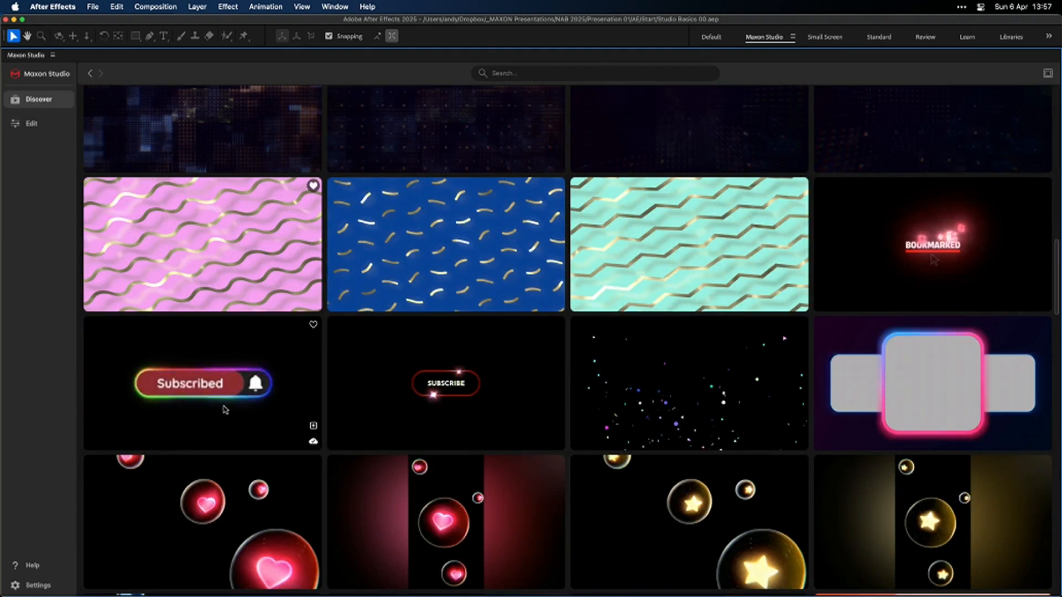
scroll(399, 458, "down", 3)
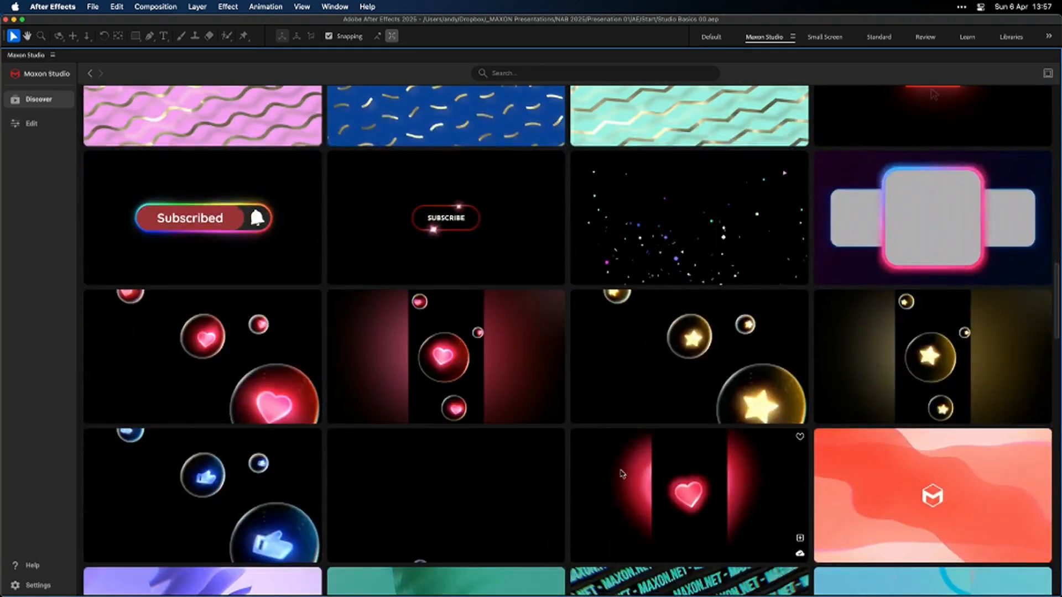
scroll(601, 465, "down", 2)
scroll(627, 477, "down", 1)
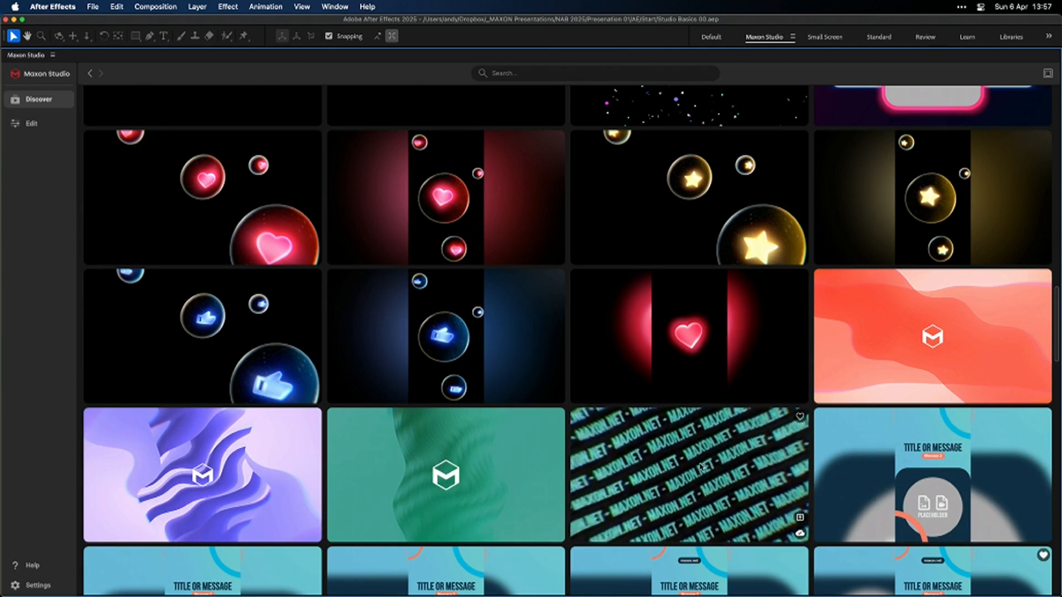
Preview the Repeating Message Banner capsule at full size and close its details
left_click(701, 466)
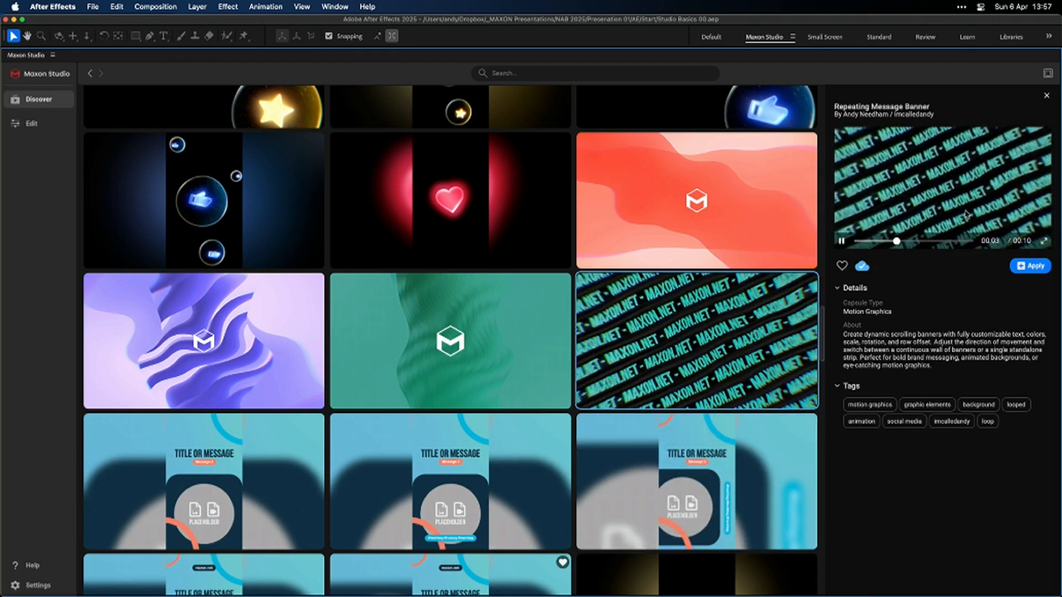
left_click(1044, 241)
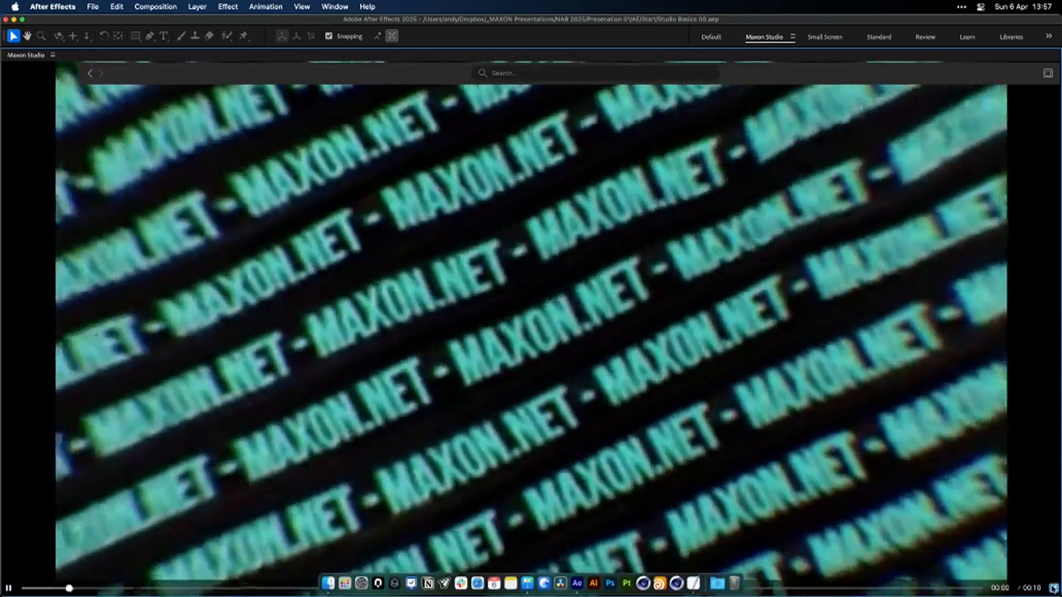
left_click(1052, 587)
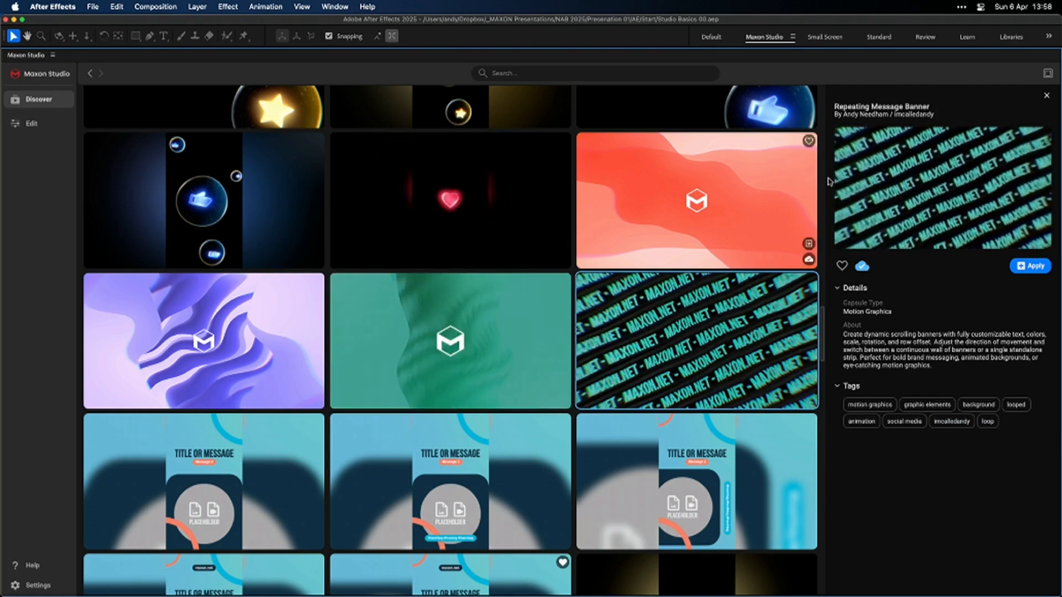
left_click(1047, 97)
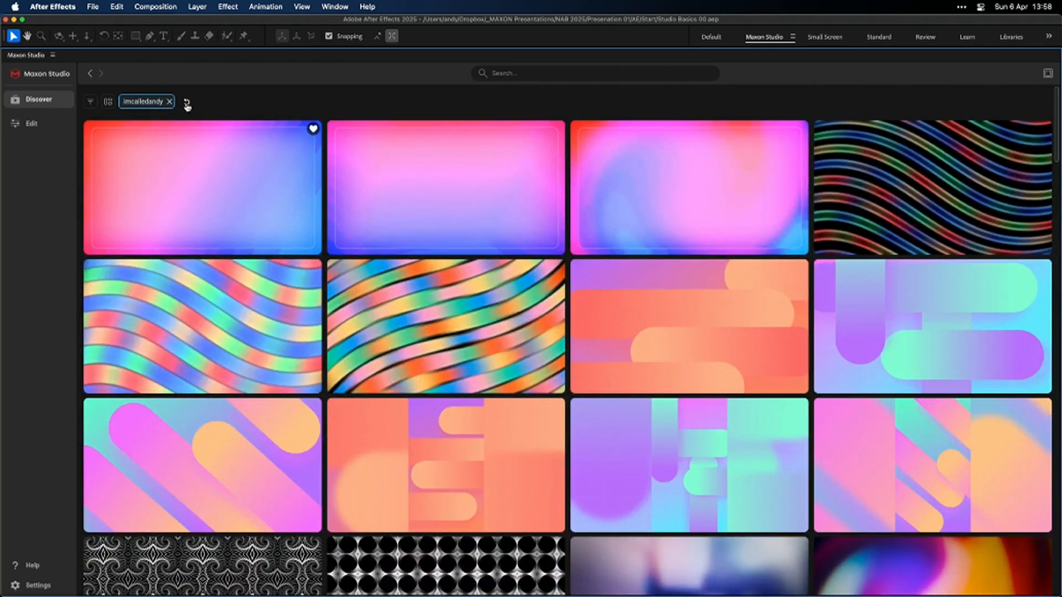
Clear the creator filter and browse the Text category and the Logo Reveals within Motion Graphics
left_click(187, 103)
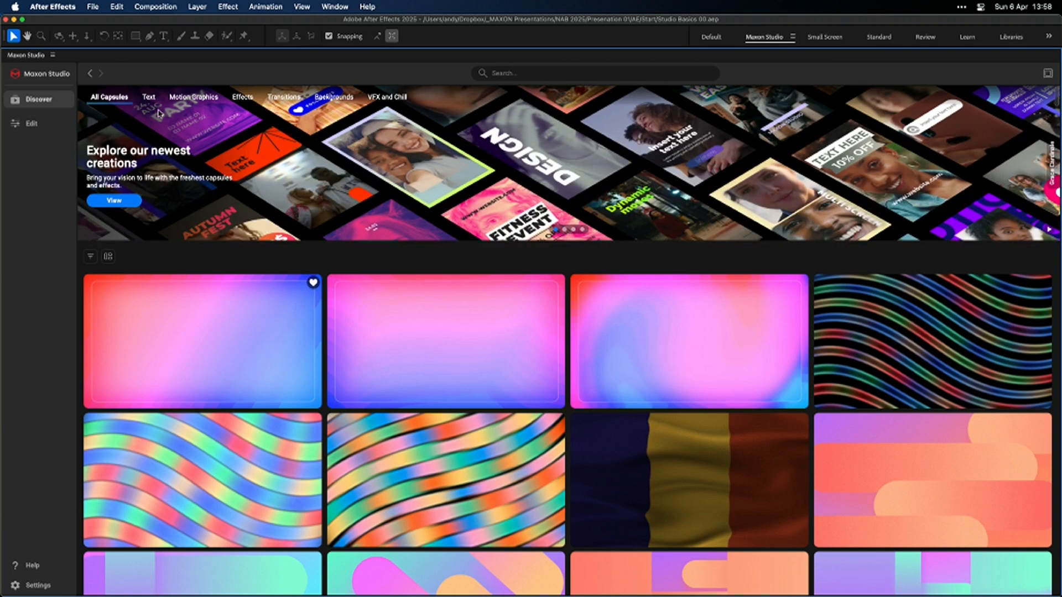
left_click(147, 97)
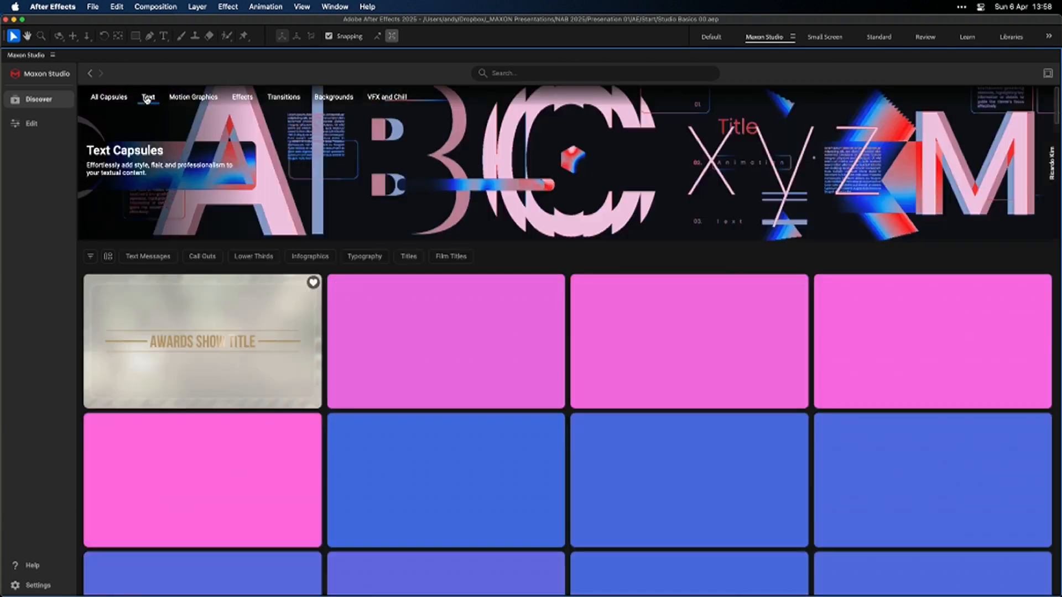
left_click(191, 97)
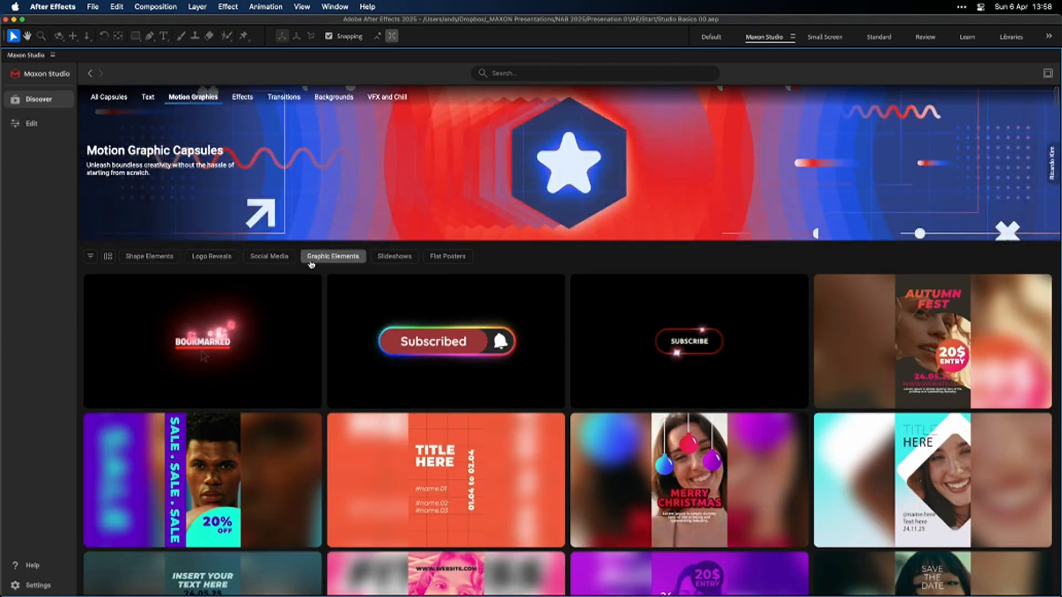
left_click(227, 257)
scroll(561, 418, "down", 10)
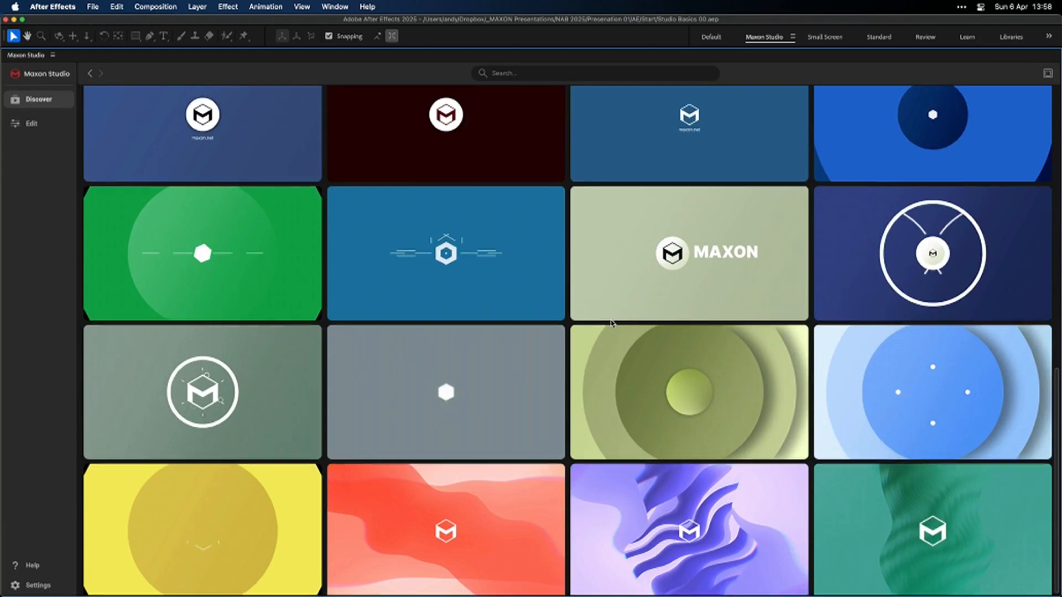
scroll(553, 326, "up", 10)
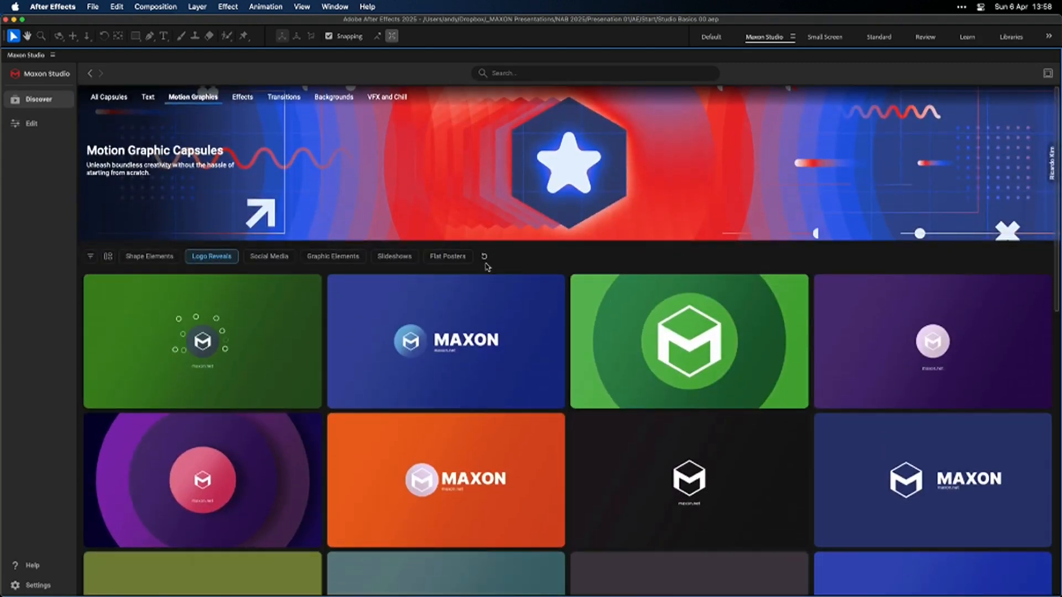
Replace the Logo Reveals filter with Flat Posters in the Motion Graphics category
left_click(484, 255)
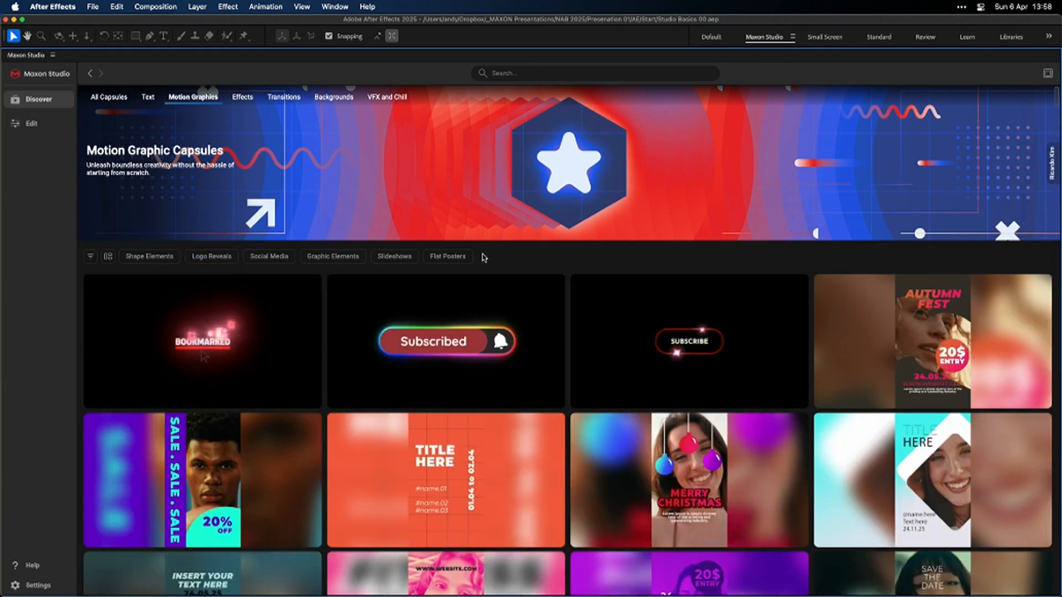
left_click(453, 257)
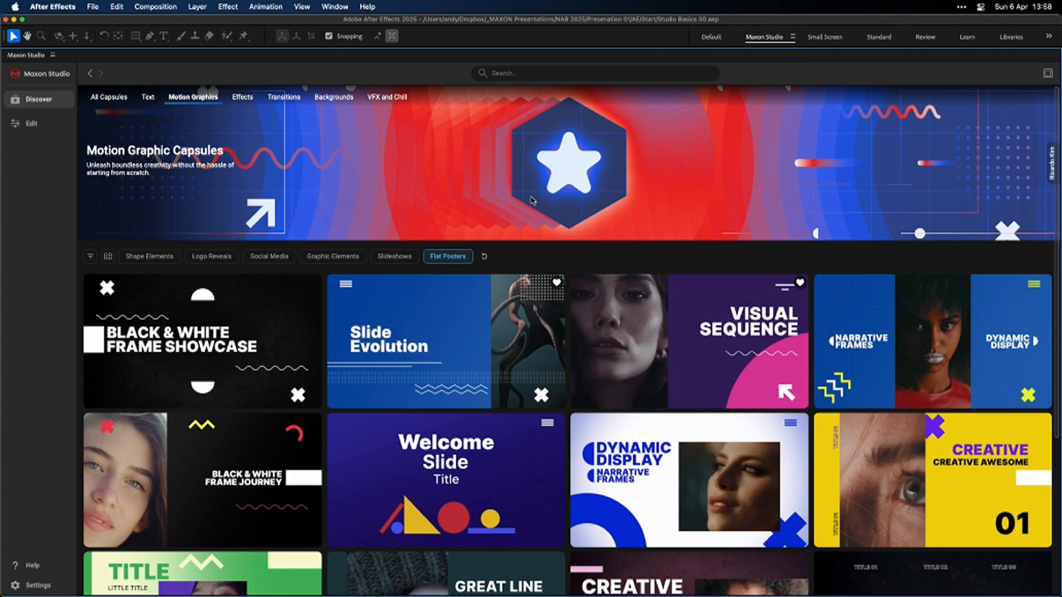
Restore Maxon Studio to its docked size and widen the Project panel
key("grave")
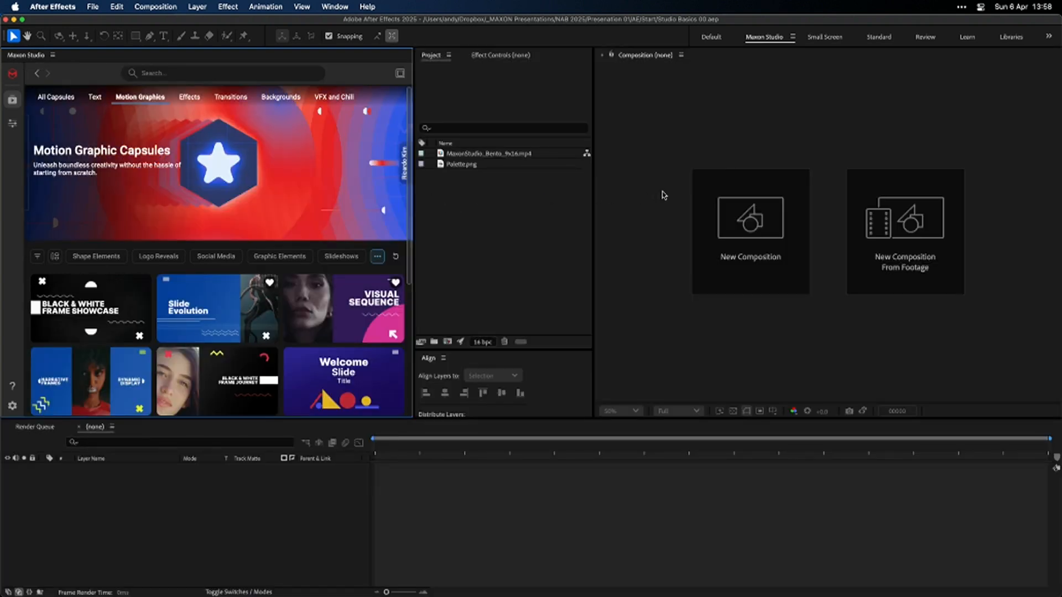
left_click_drag(414, 206, 424, 238)
mouse_move(213, 301)
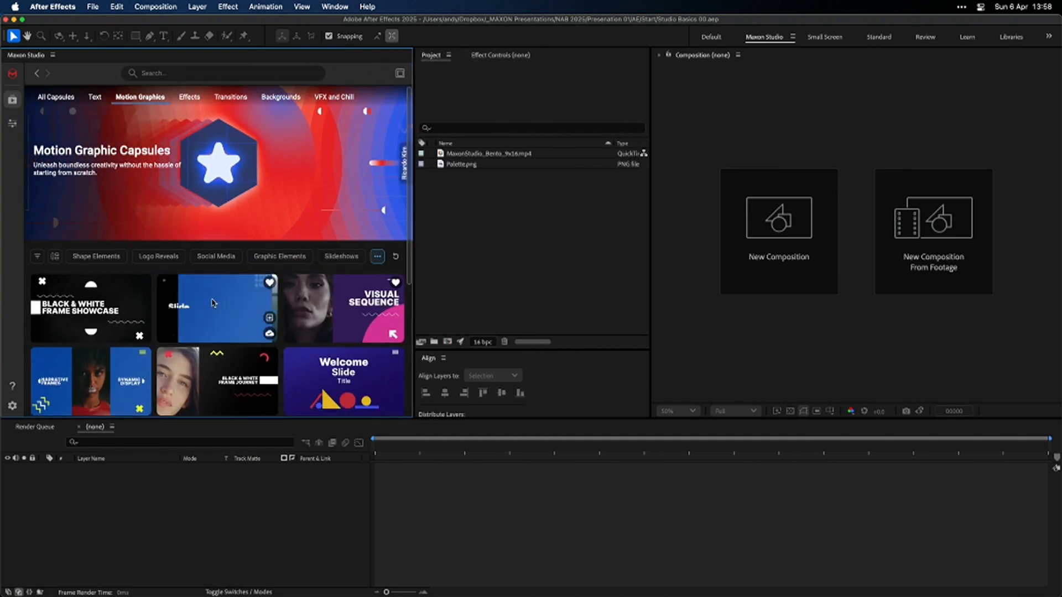
Choose the Flat Poster 02 "Slide Evolution" capsule in the maximized Maxon Studio and return it to docked size
key("grave")
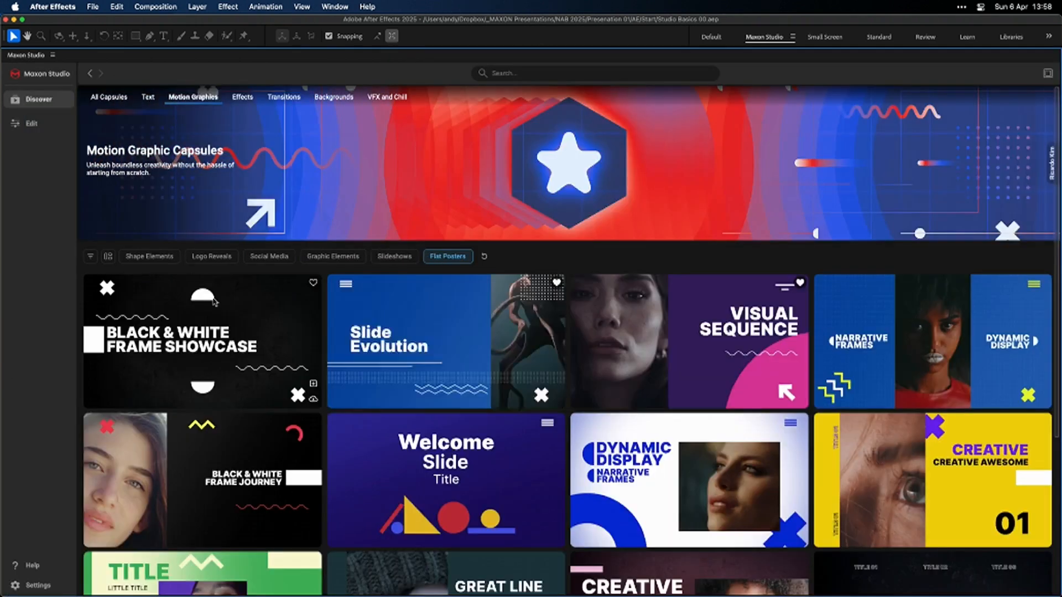
left_click(418, 323)
key("grave")
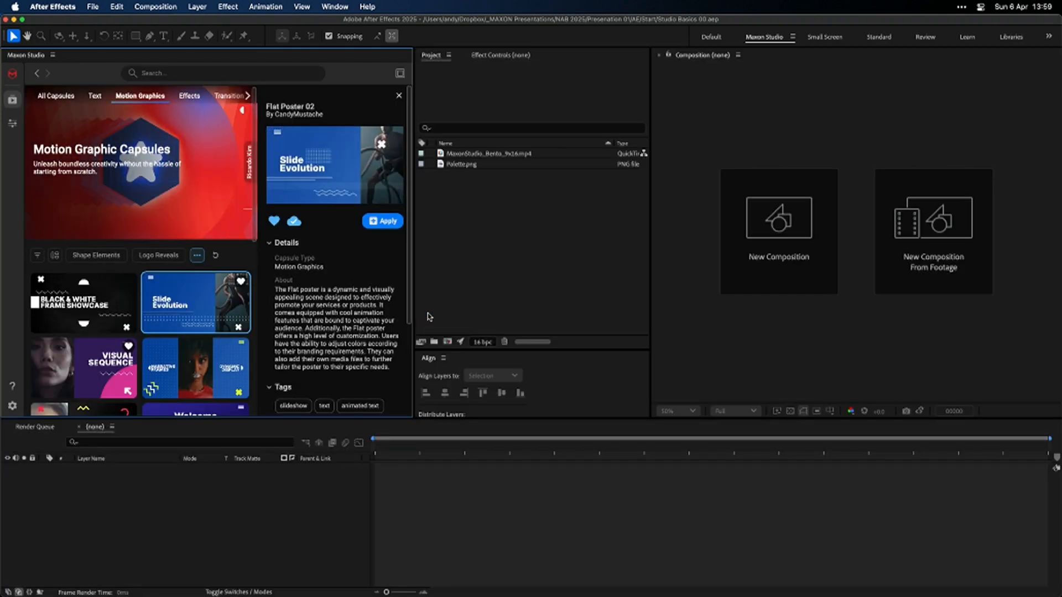
Examine the Palette.png and MaxonStudio_Bento_9x16.mp4 items in the project
left_click(486, 166)
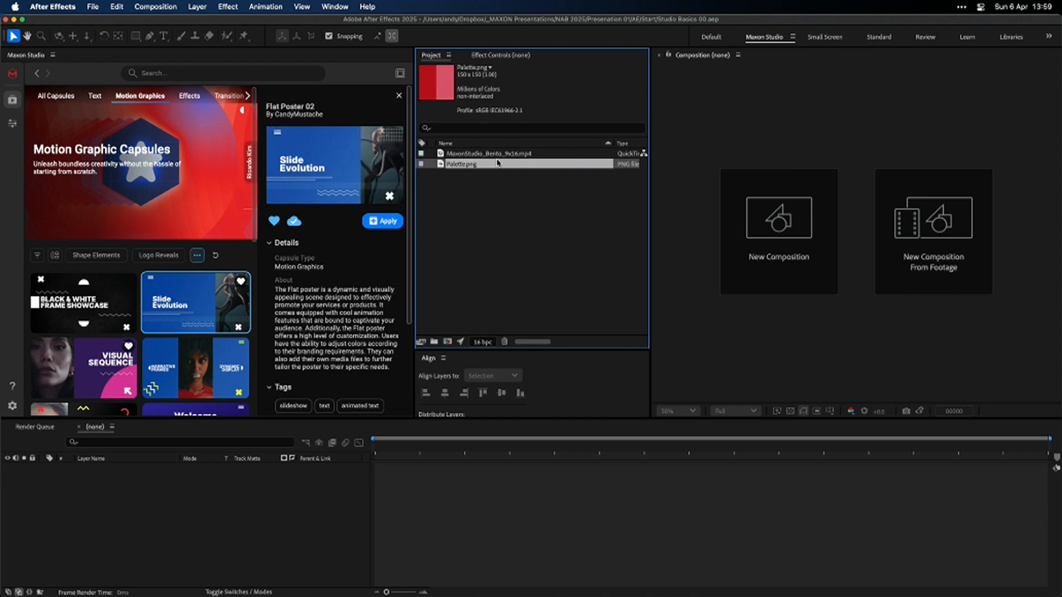
left_click(514, 154)
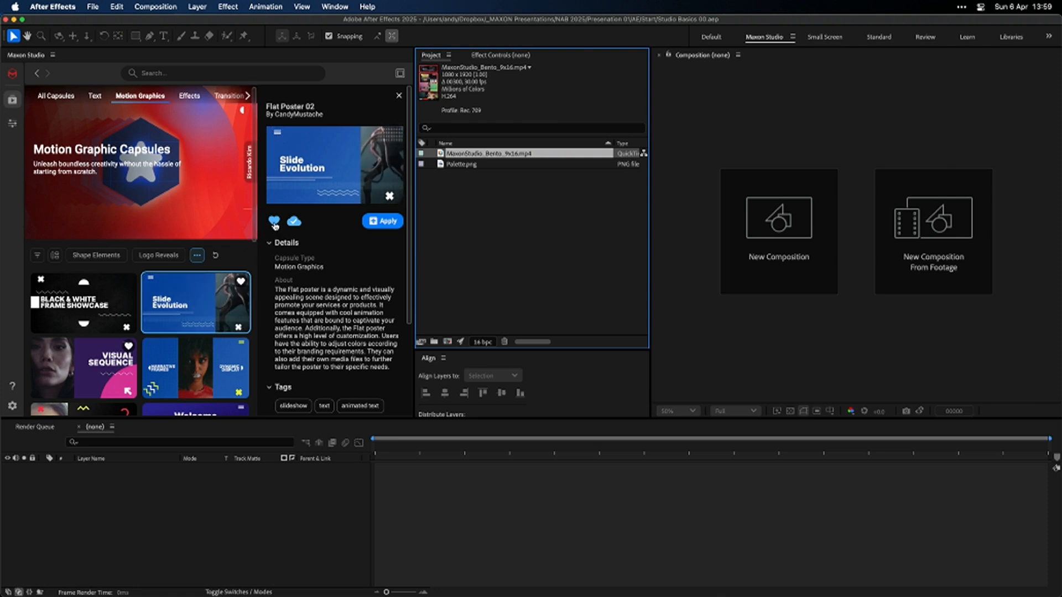
Maximize Maxon Studio, clear the Flat Posters filter and show only Favorites across all capsules
key("grave")
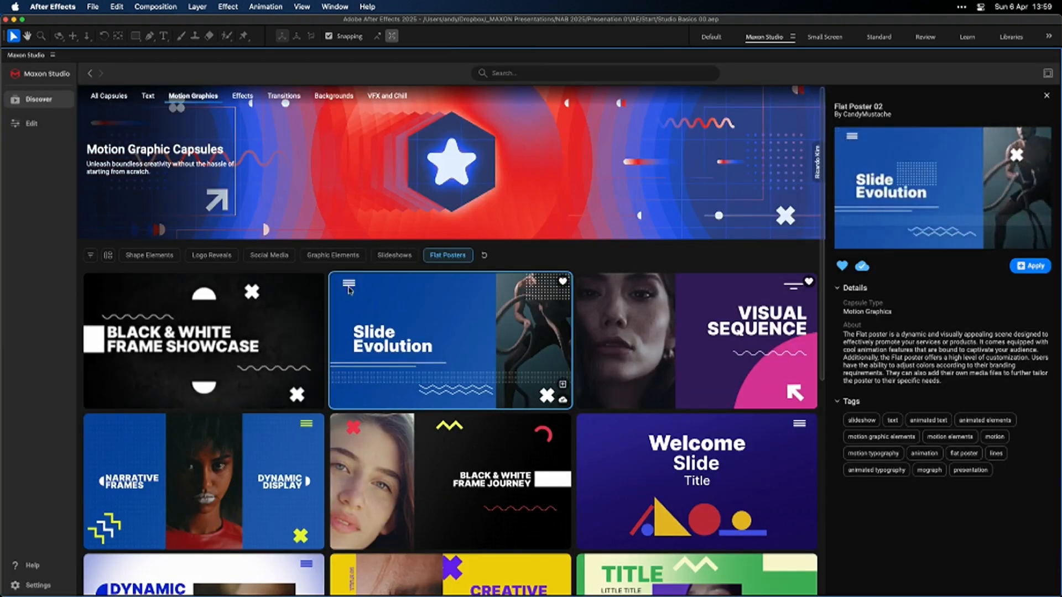
left_click(482, 257)
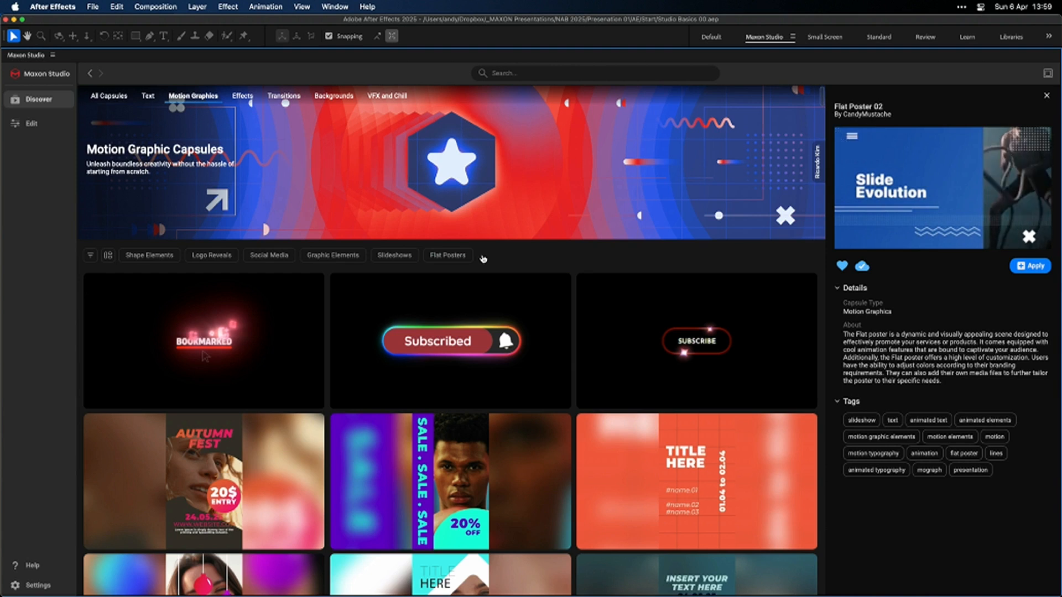
left_click(91, 257)
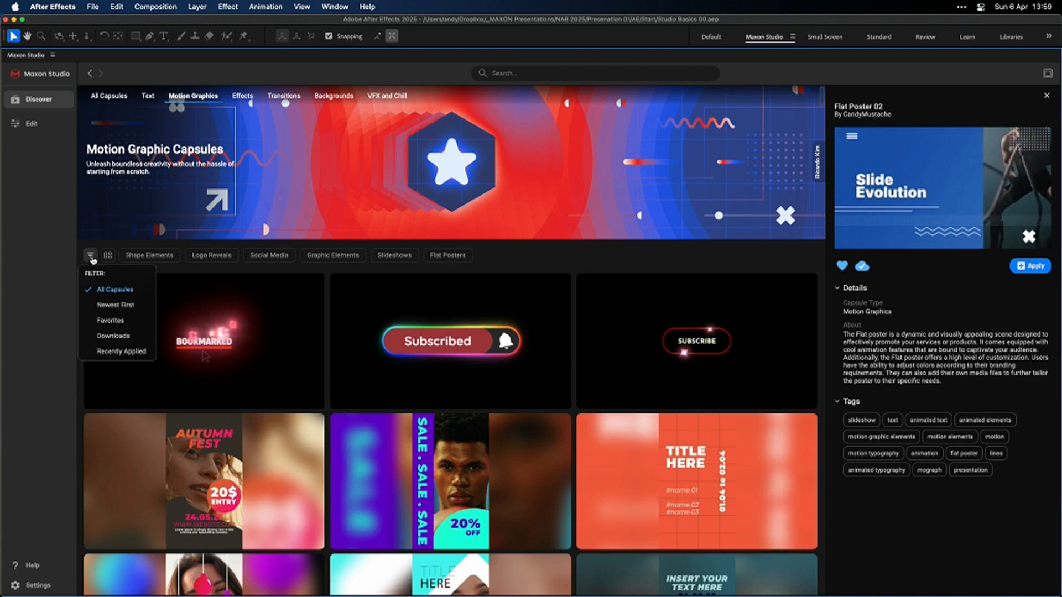
left_click(118, 323)
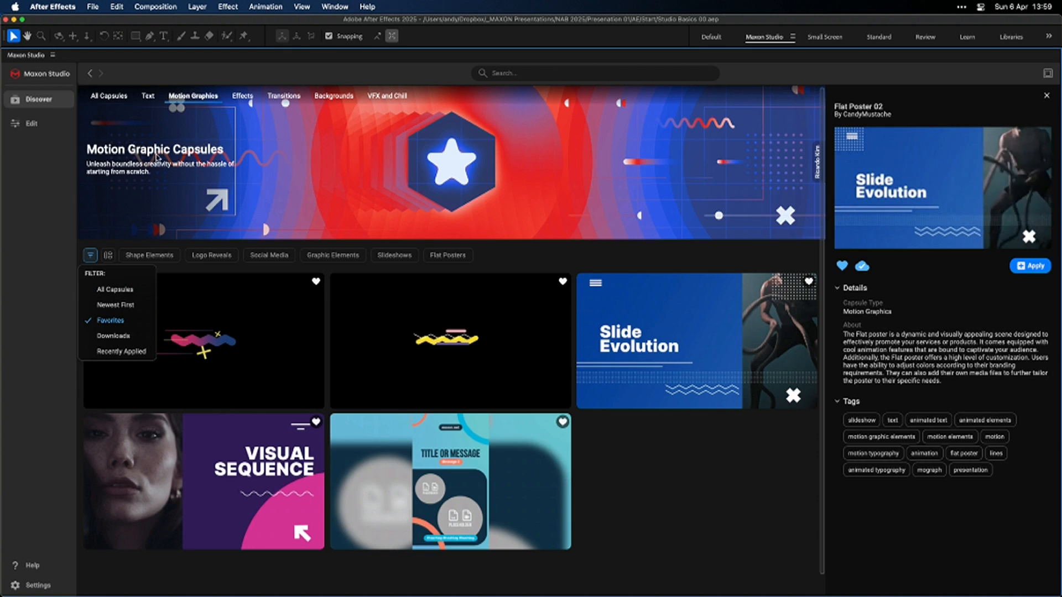
left_click(117, 103)
left_click(115, 100)
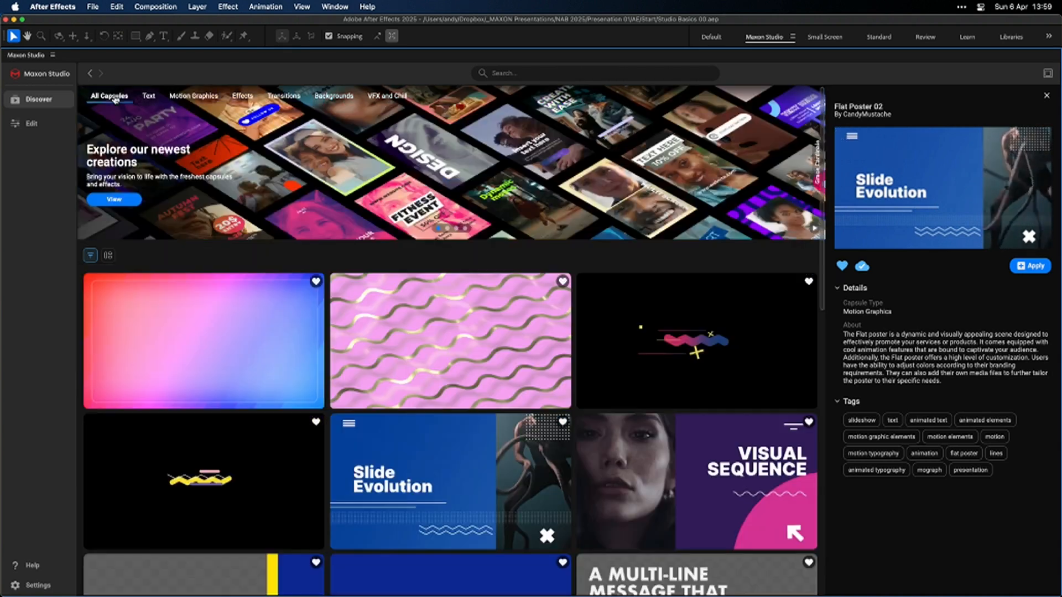
Look through the favorite capsules and the available filter options
left_click(91, 259)
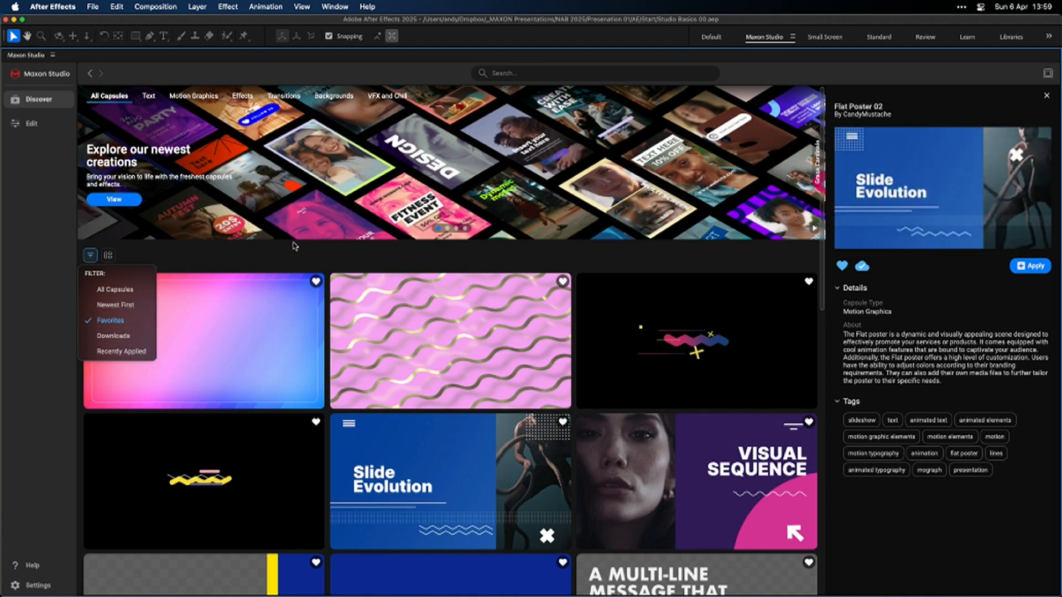
left_click(332, 250)
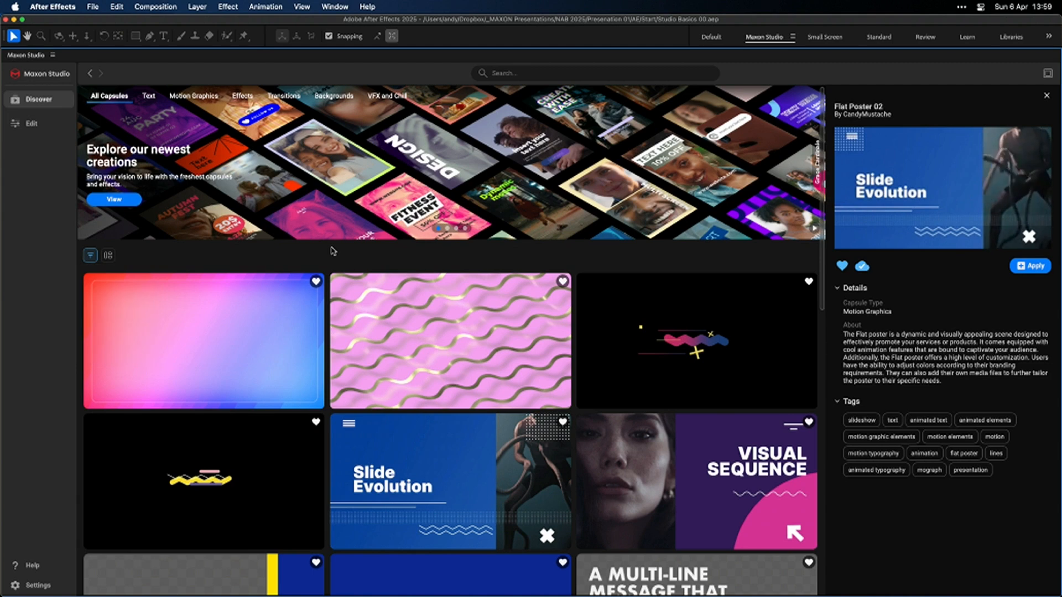
mouse_move(470, 310)
scroll(440, 362, "down", 3)
scroll(440, 362, "up", 3)
left_click(90, 262)
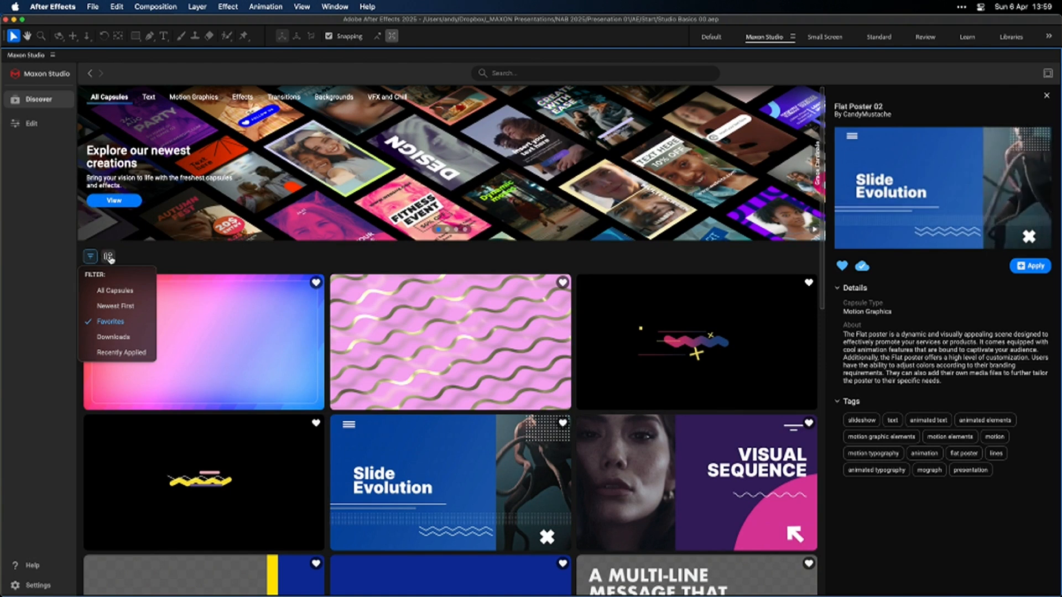
Filter the favorite capsules by Vertical orientation and set the orientation back to All
left_click(108, 257)
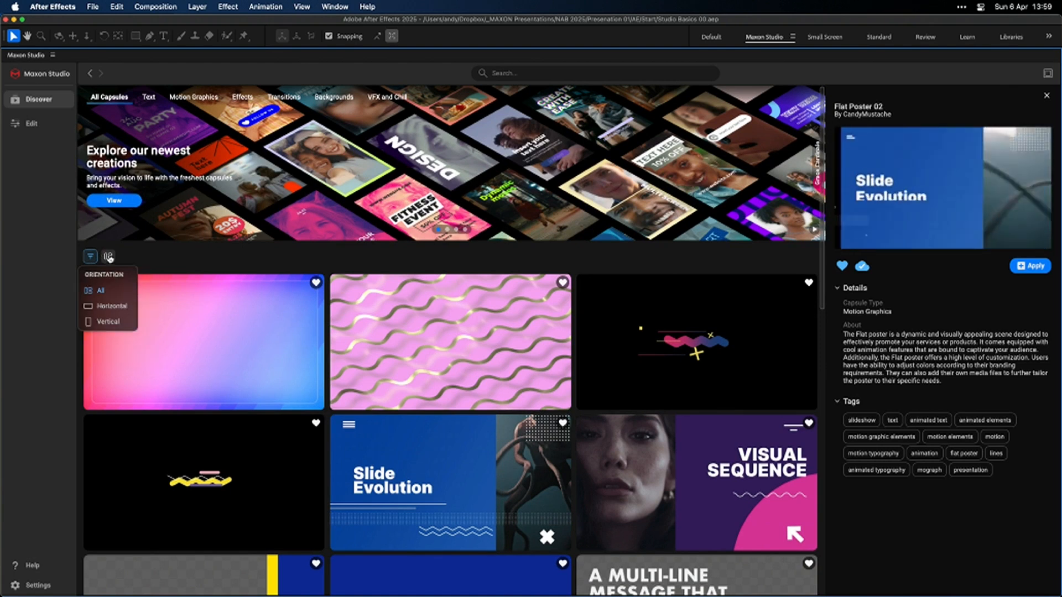
left_click(114, 321)
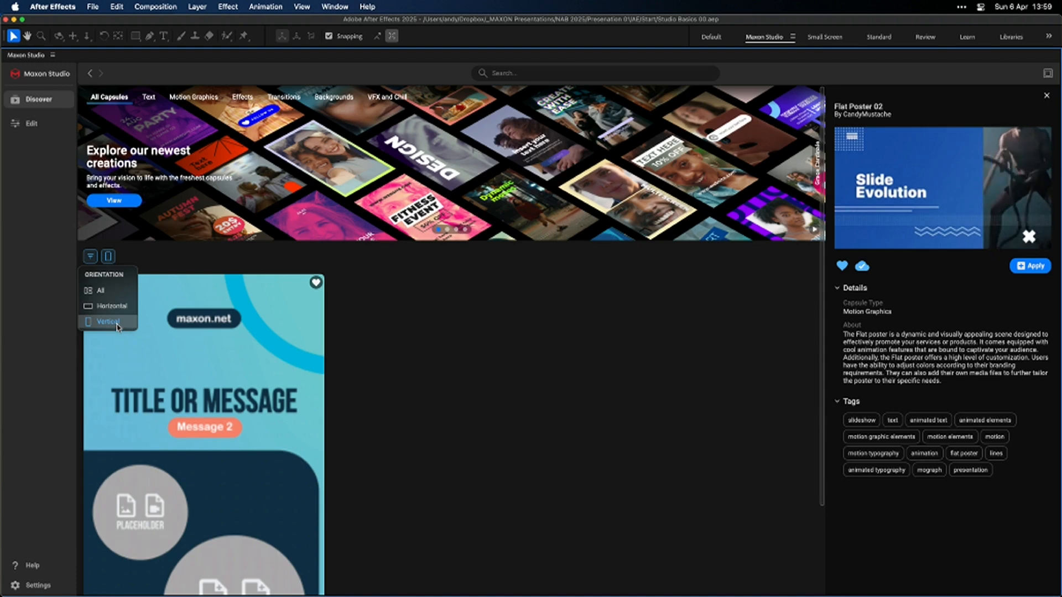
left_click(99, 291)
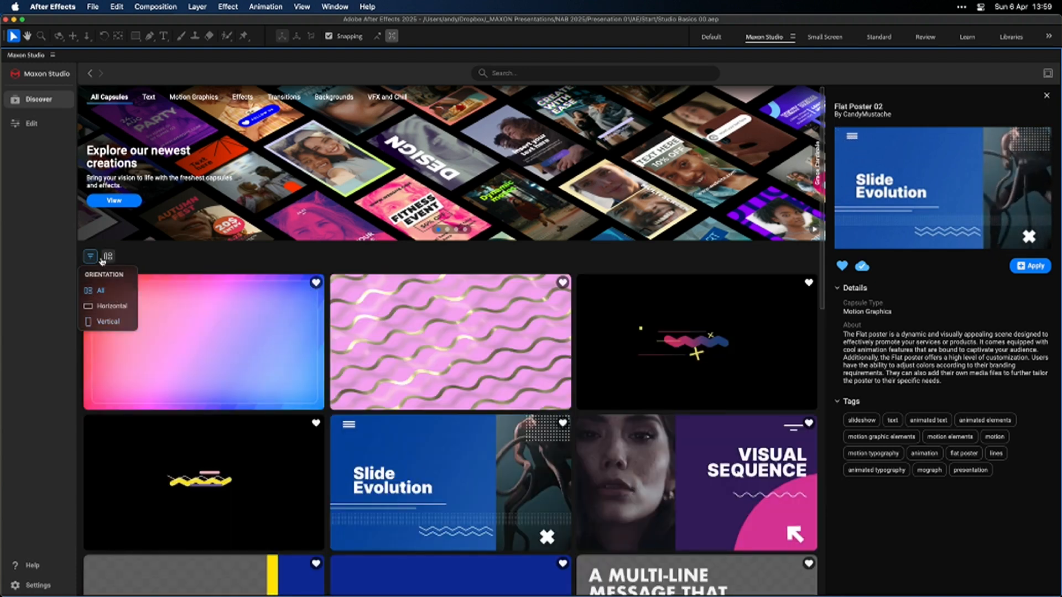
left_click(104, 261)
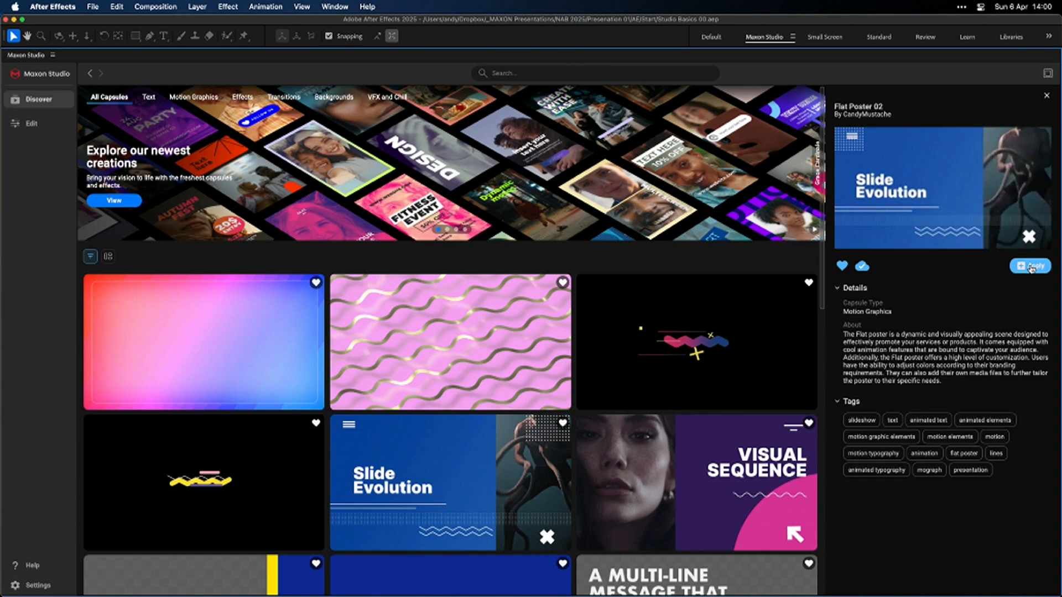
Restore the panel layout, start applying Flat Poster 02 with a new composition and check the available size presets
key("grave")
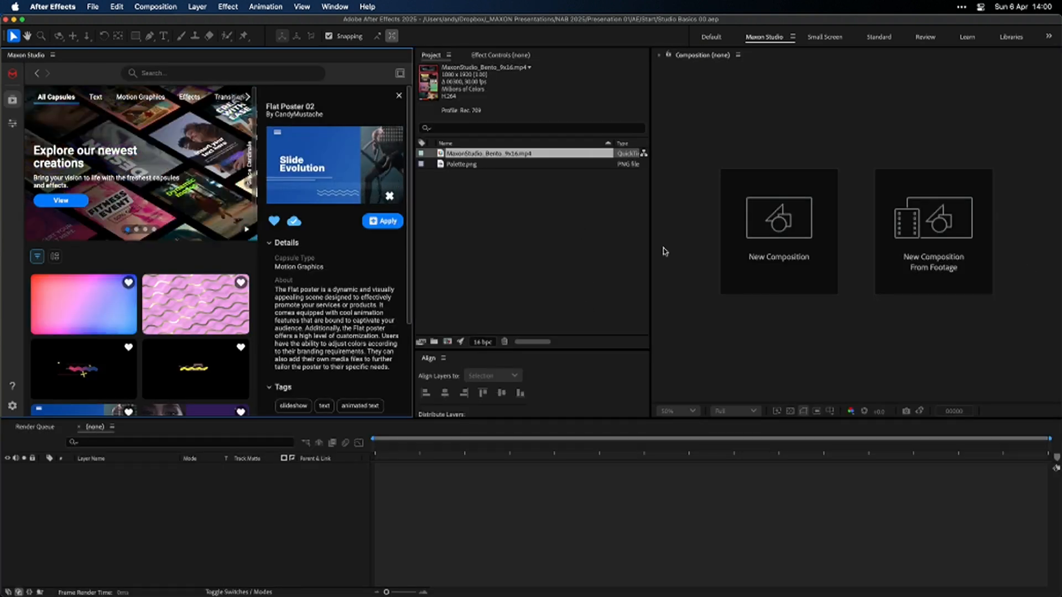
left_click(383, 223)
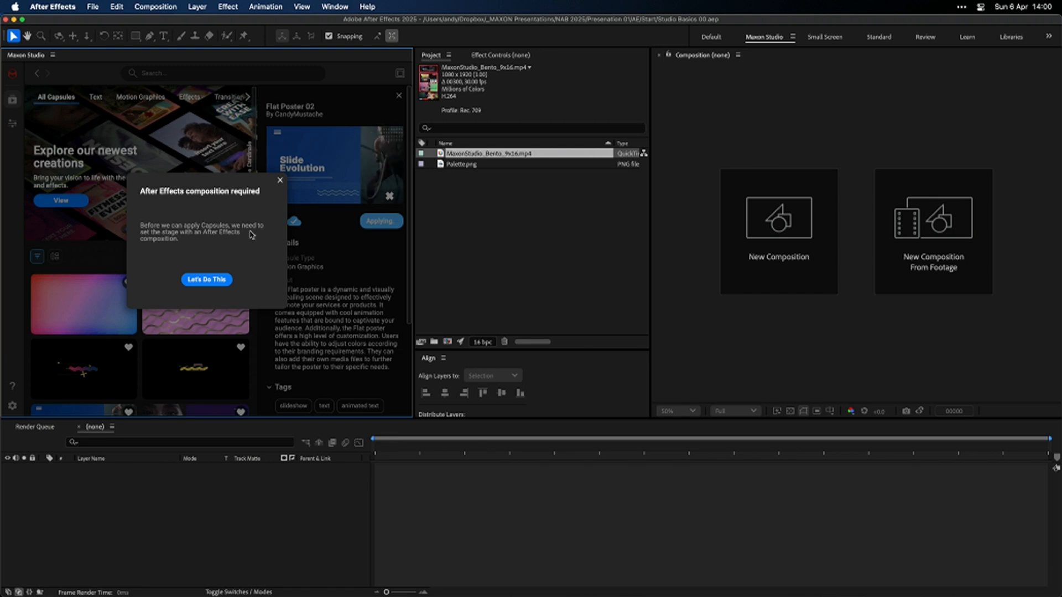
left_click(207, 278)
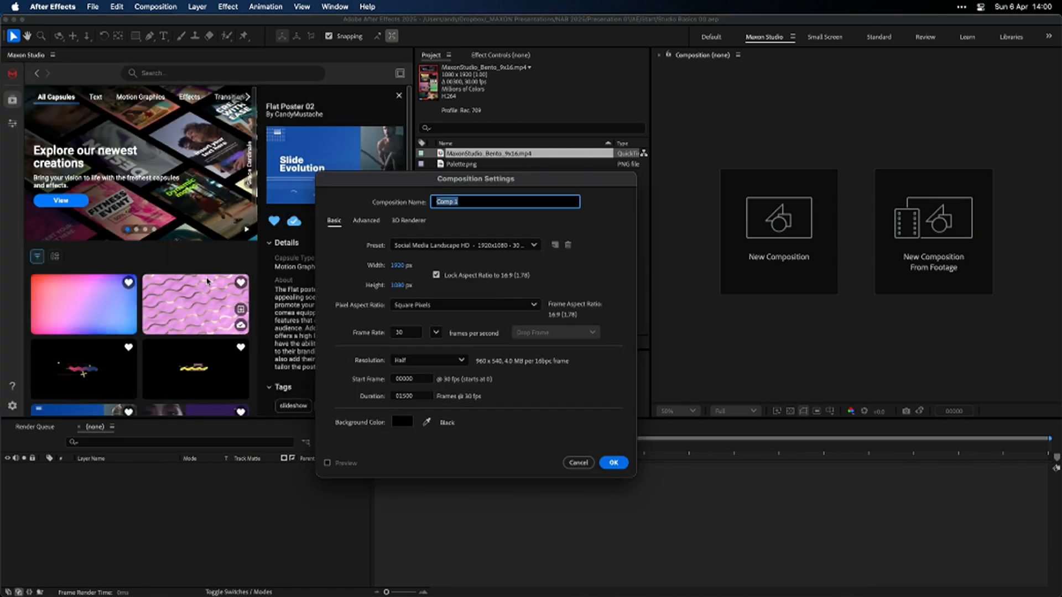
left_click(499, 247)
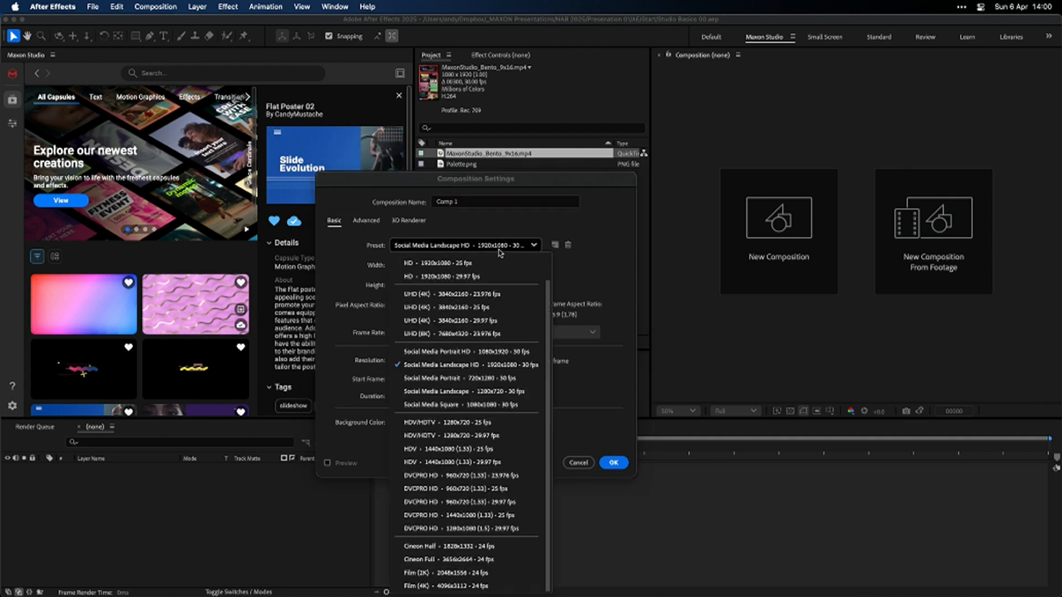
left_click(584, 286)
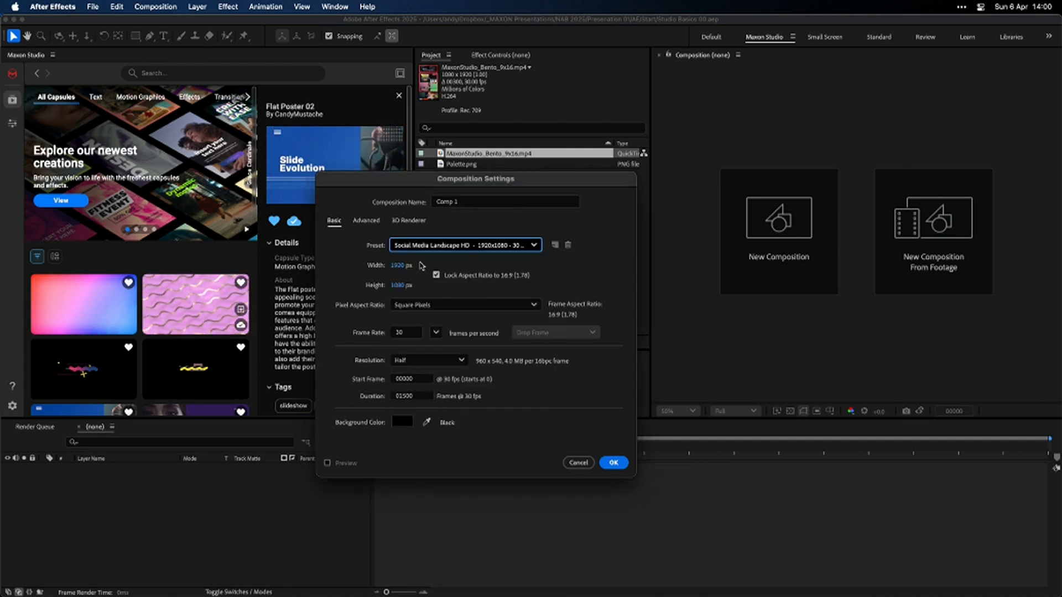
left_click(470, 250)
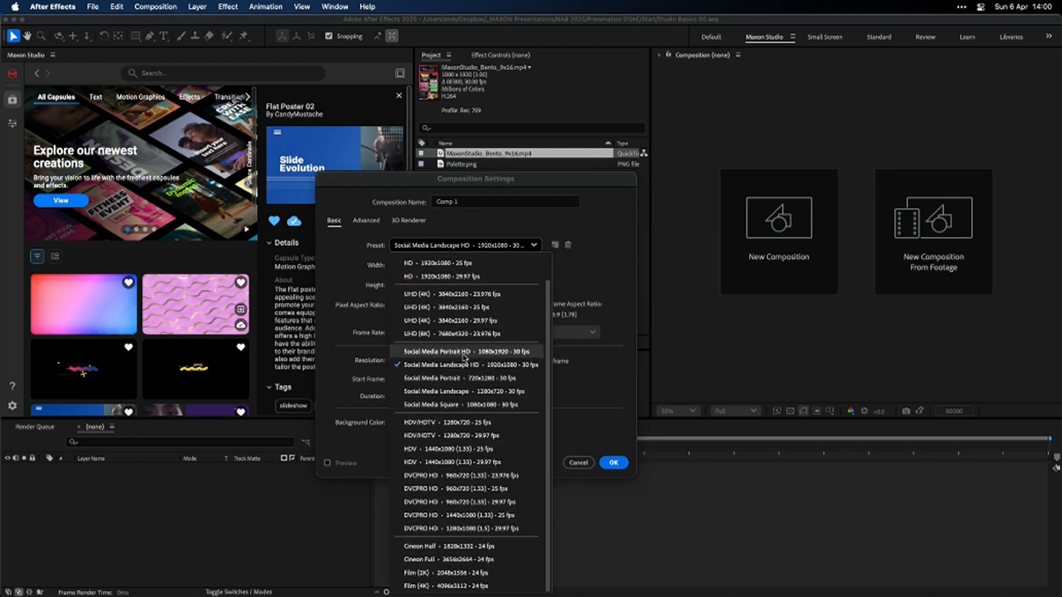
left_click(571, 279)
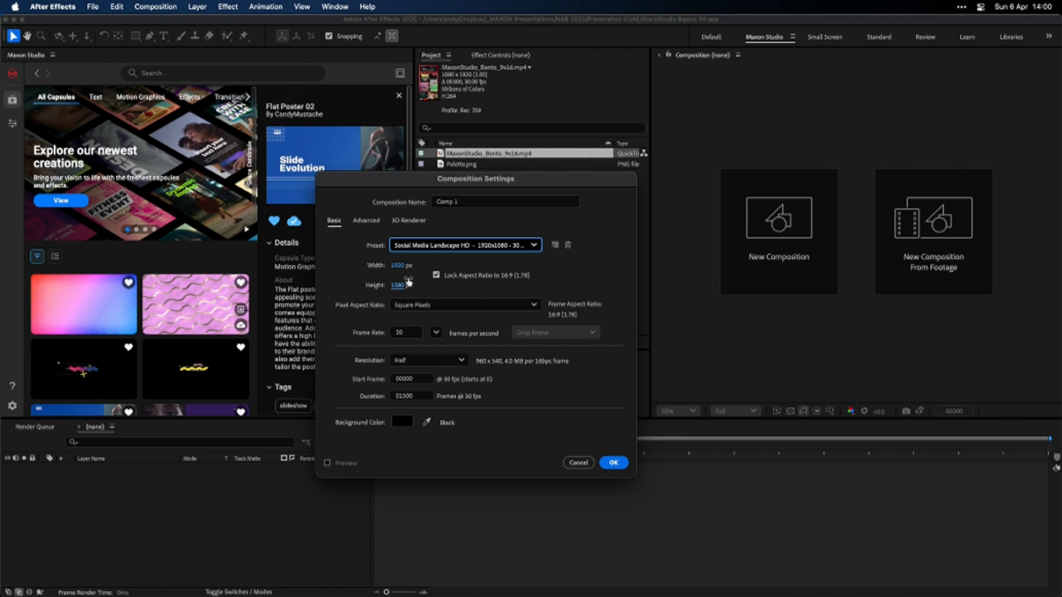
Create the composition with a width of 3840 px at the locked 16:9 ratio and a duration of 300 frames
left_click(400, 268)
type("3840")
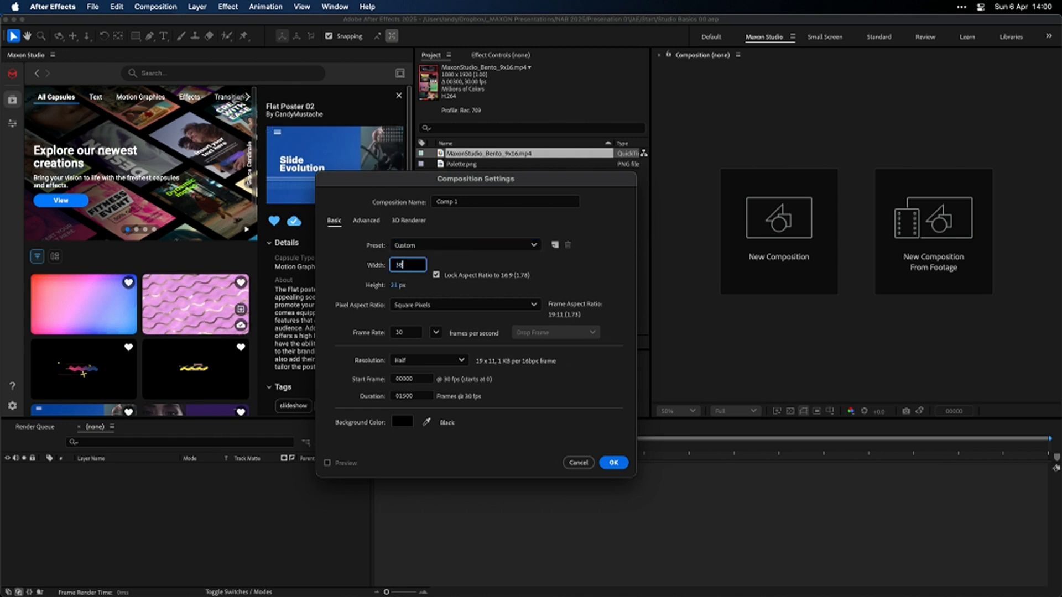
left_click(575, 270)
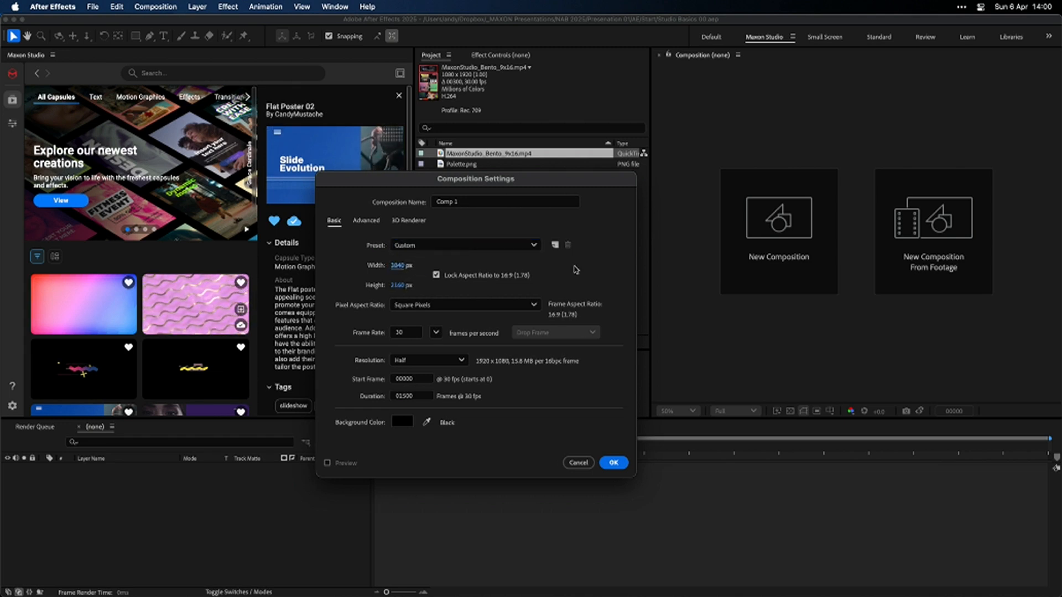
left_click(614, 461)
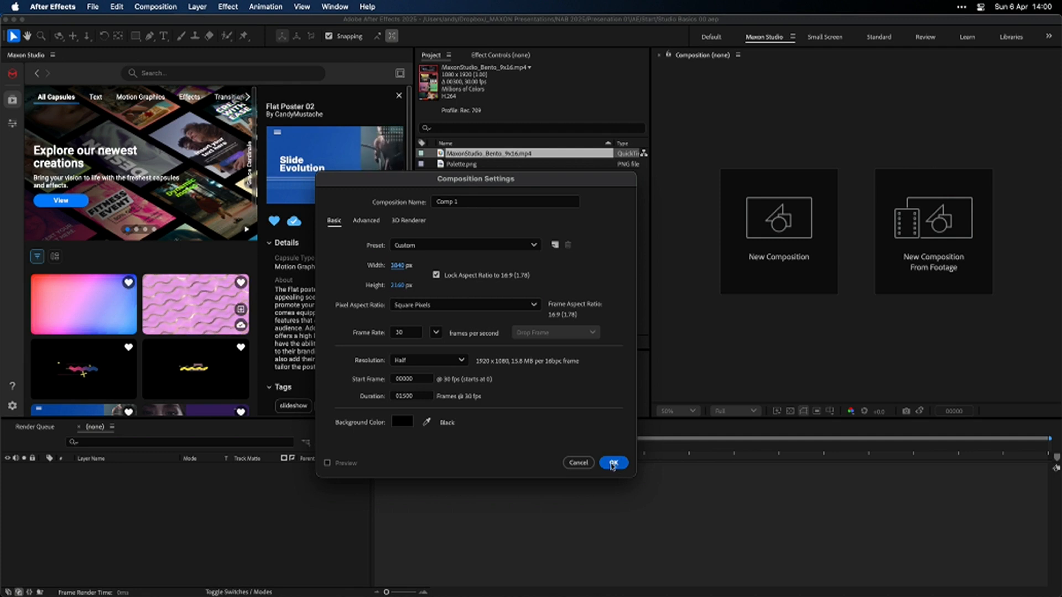
left_click(401, 396)
left_click_drag(399, 397, 444, 398)
type("300")
key("Return")
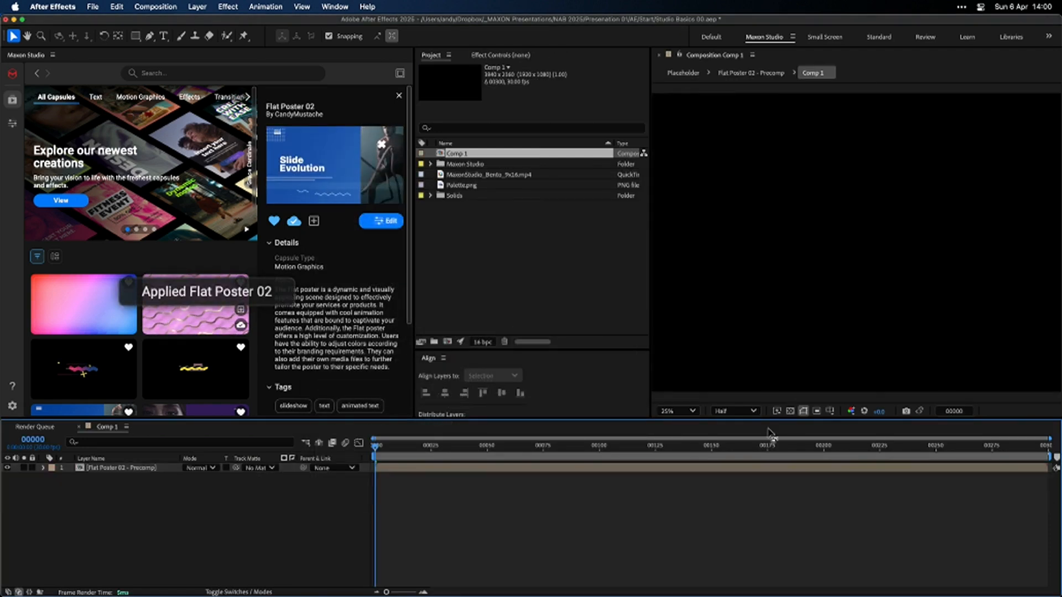
Preview the whole poster at frame 112 and remove Flat Poster 02 from the applied capsules
key("comma")
left_click(626, 455)
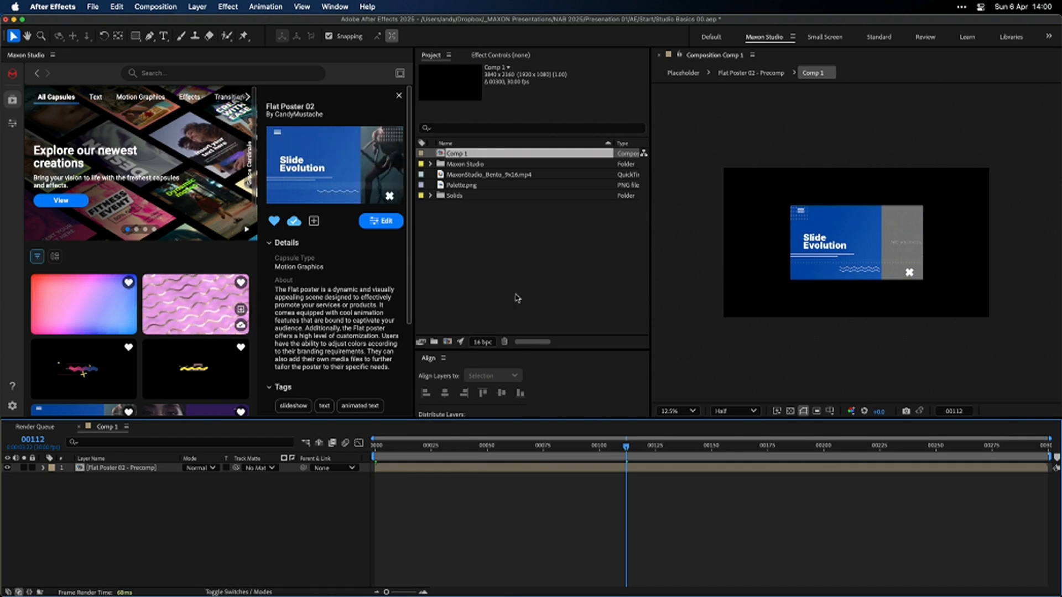
left_click(399, 95)
left_click(12, 122)
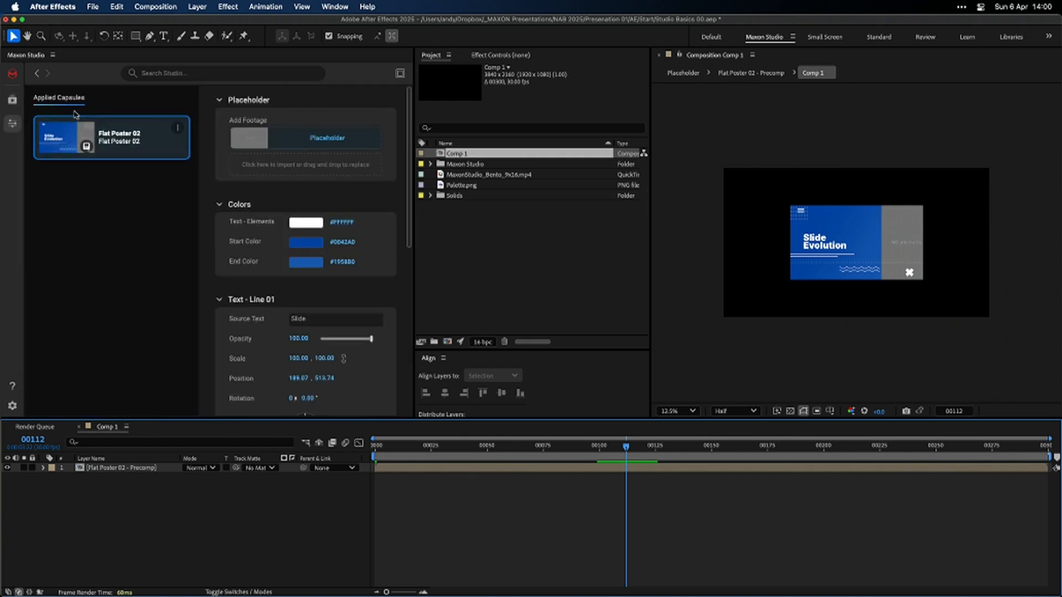
left_click(176, 129)
left_click(141, 208)
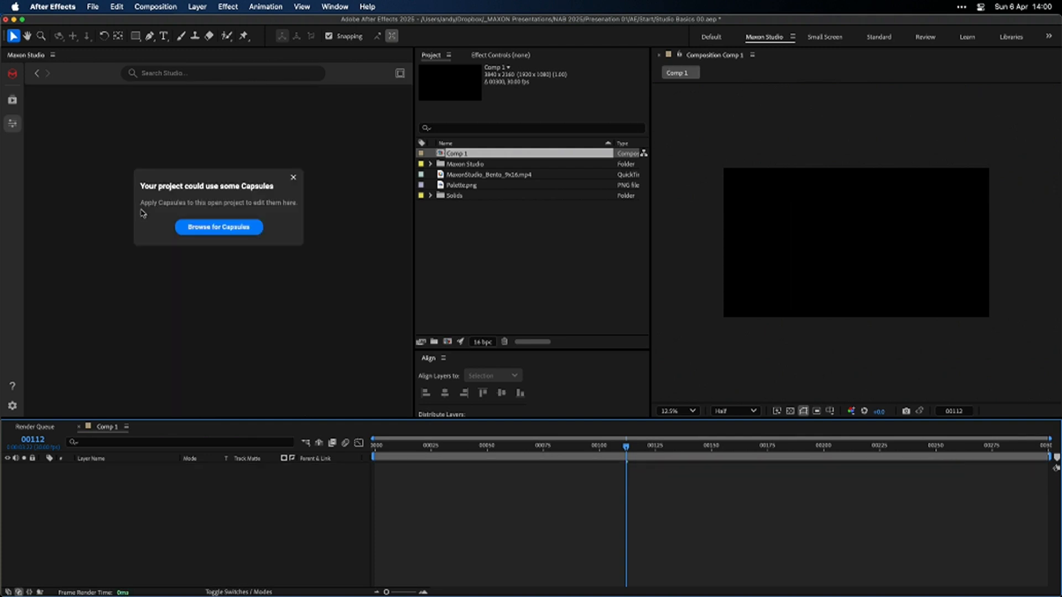
Apply Flat Poster 02 with the Fill Frame option and preview it at frame 93
left_click(227, 226)
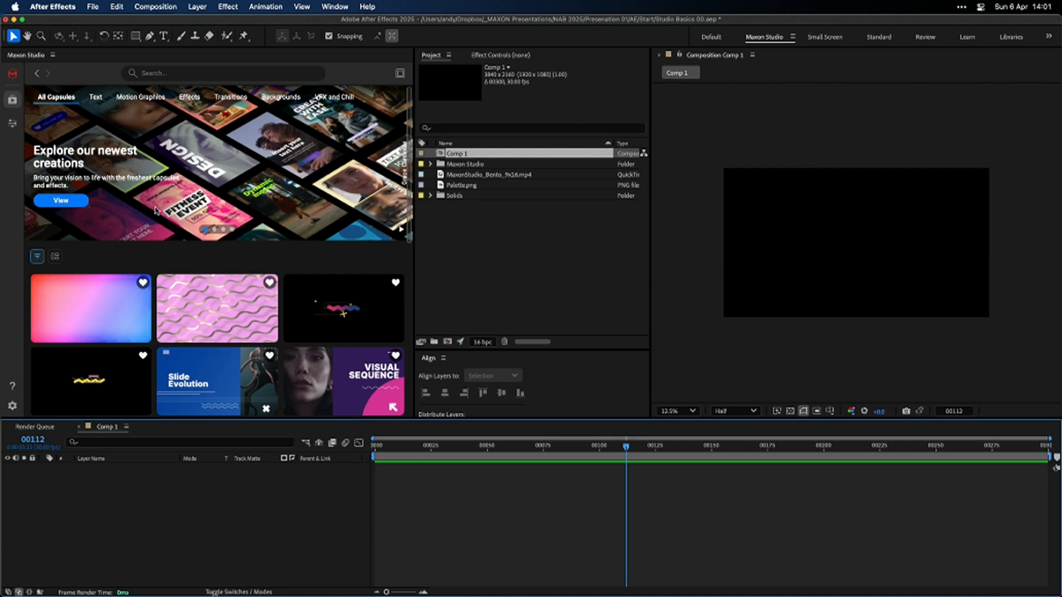
left_click(206, 361)
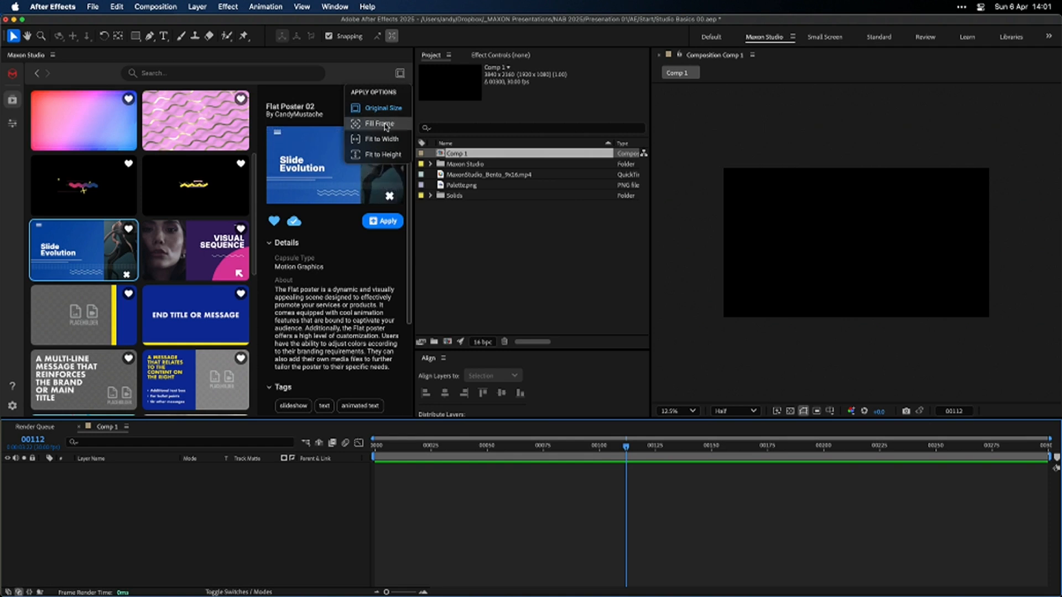
left_click(373, 221)
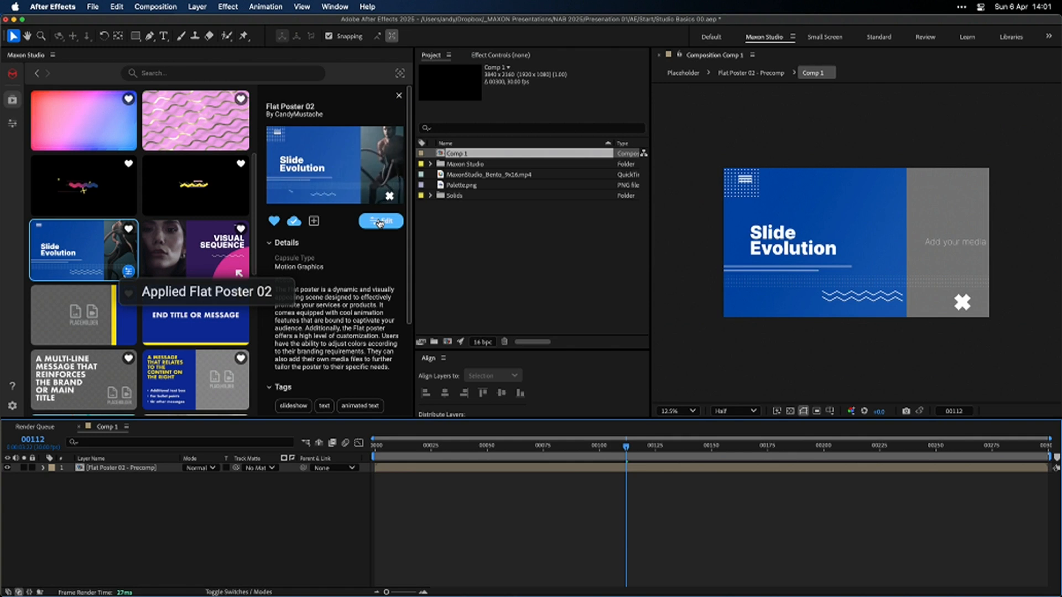
left_click(584, 448)
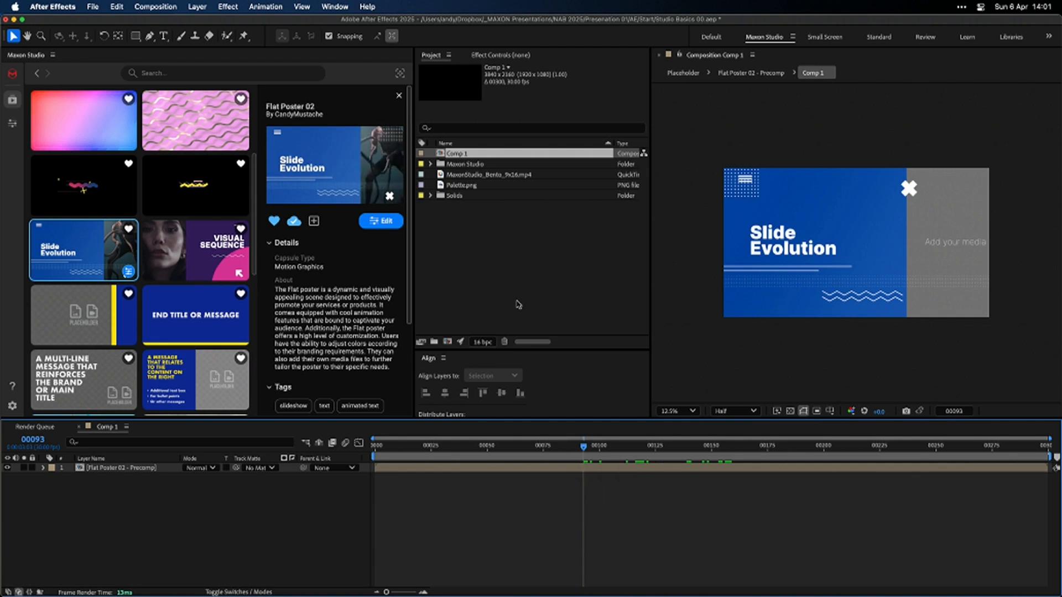
Set the apply option back to Original Size and remove the applied Flat Poster 02 capsule
left_click(400, 74)
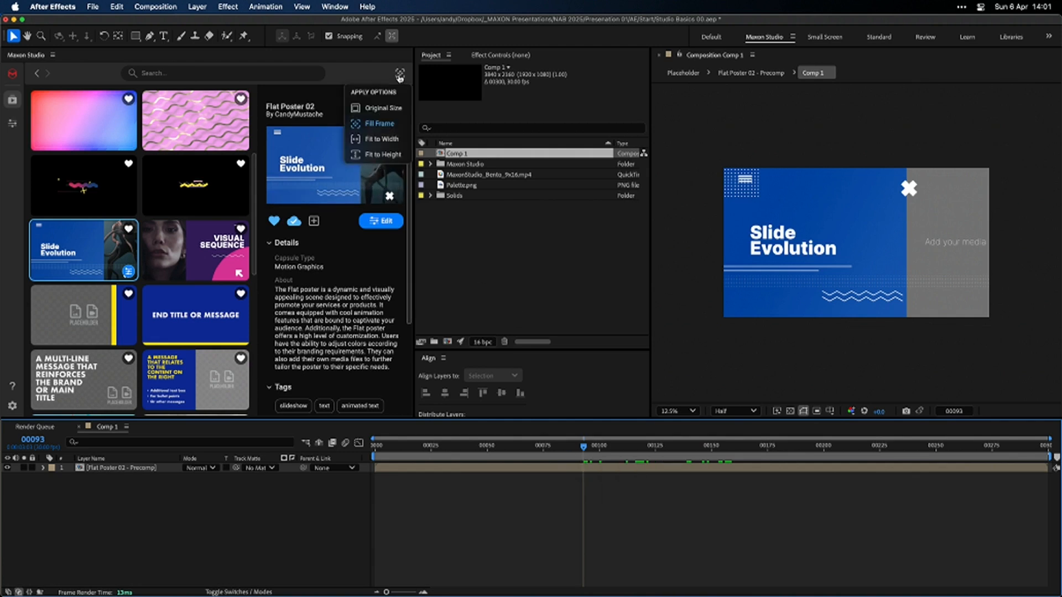
left_click(381, 110)
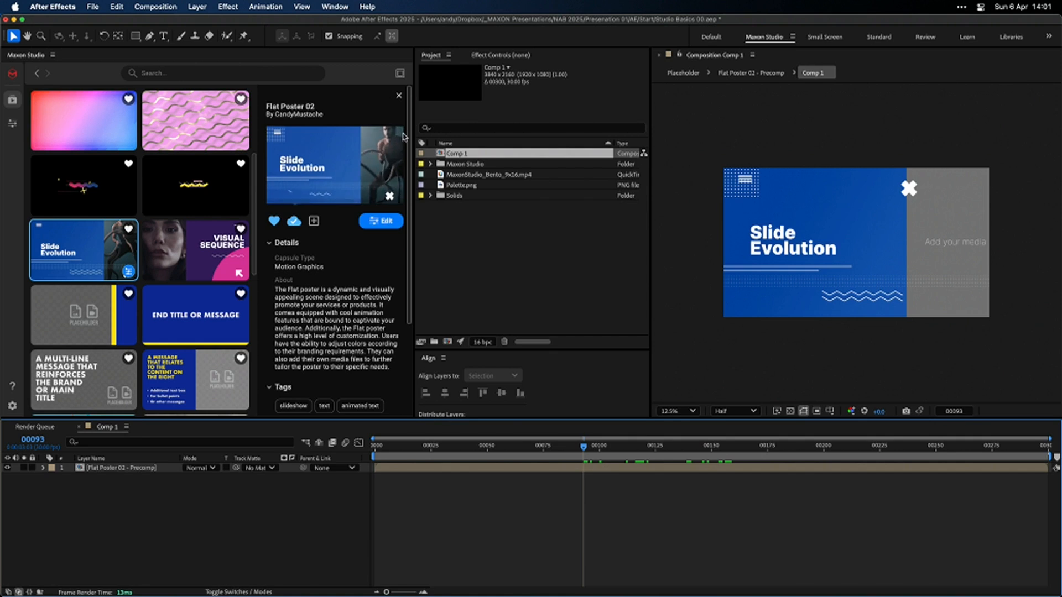
left_click(399, 96)
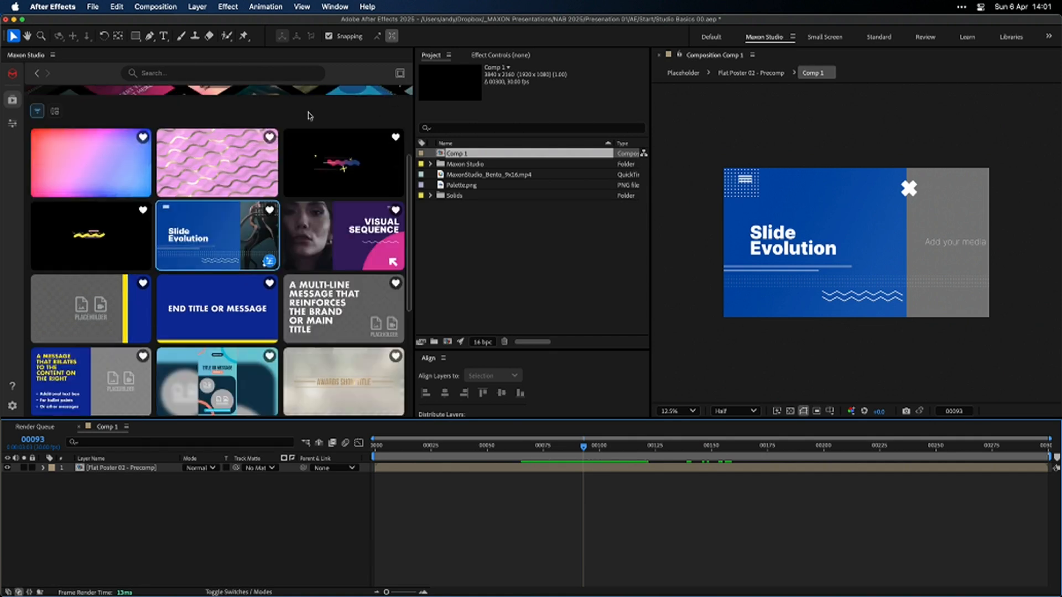
left_click(12, 122)
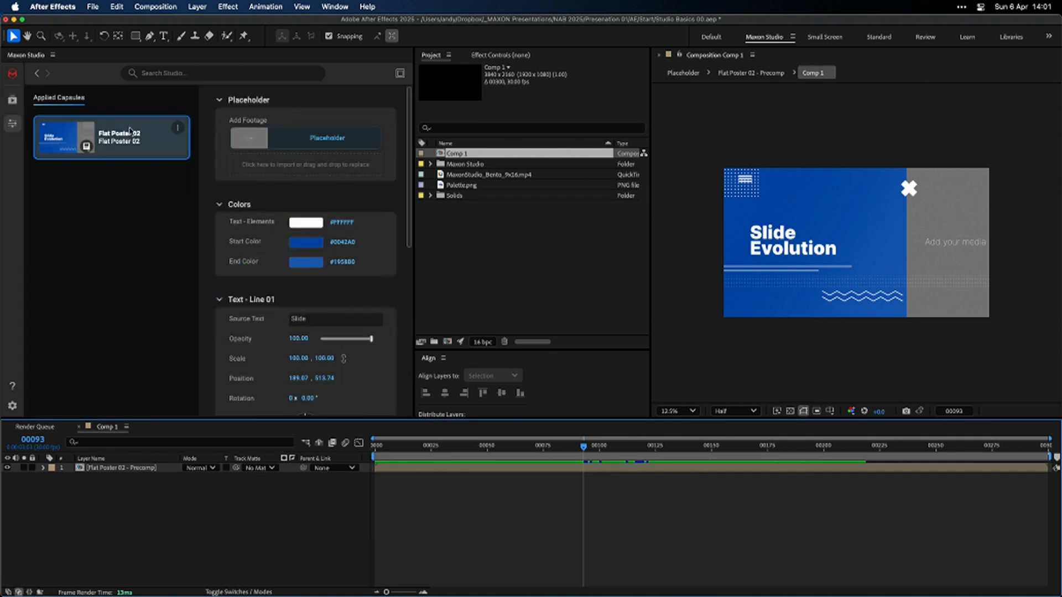
left_click(180, 128)
left_click(157, 206)
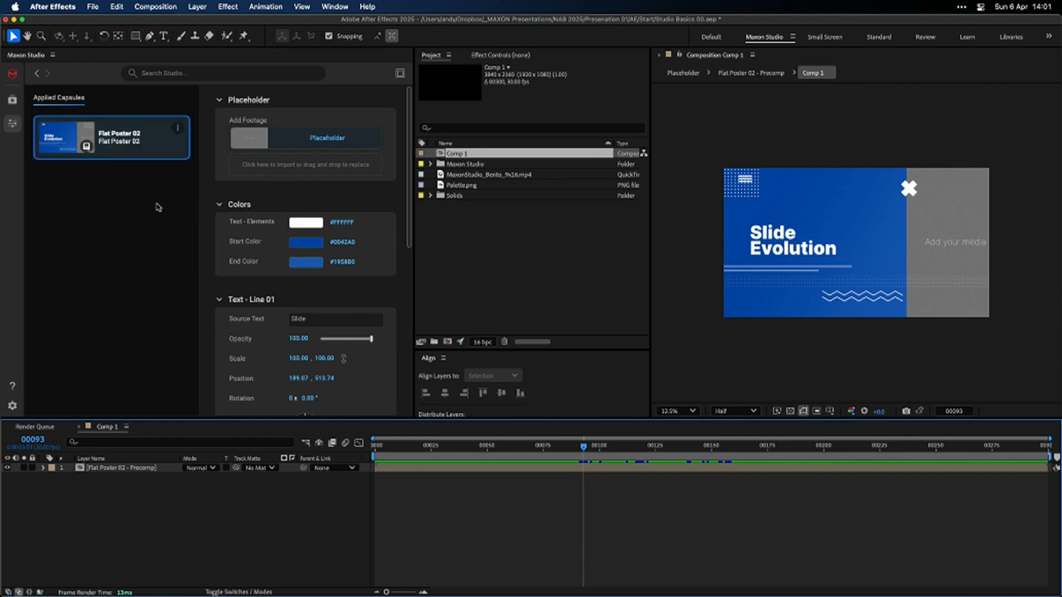
Set the width of Comp 1 to 1920 px, keeping the 16:9 aspect ratio locked
left_click(473, 154)
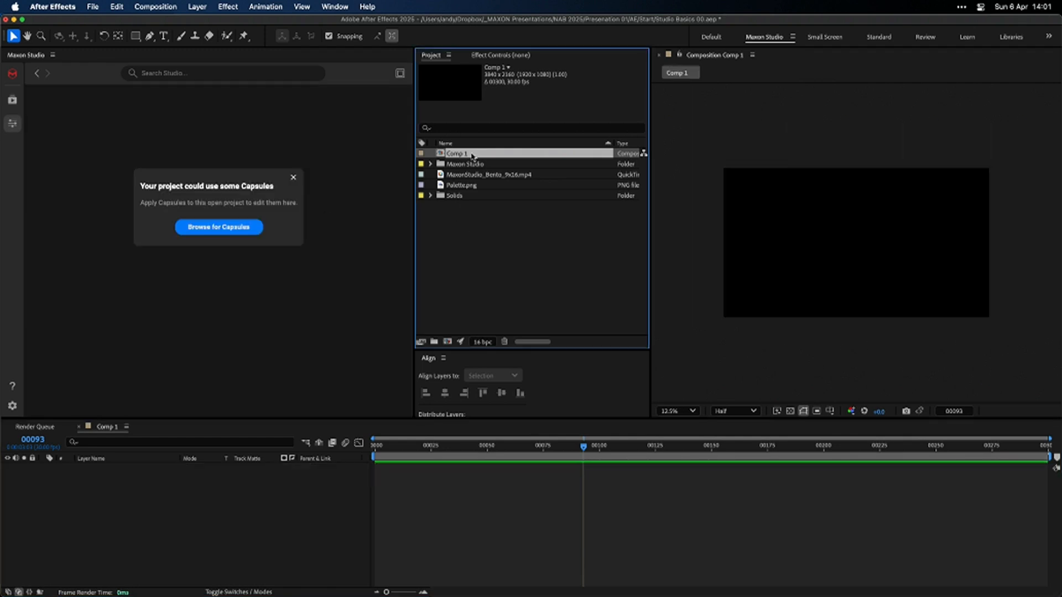
key("super+k")
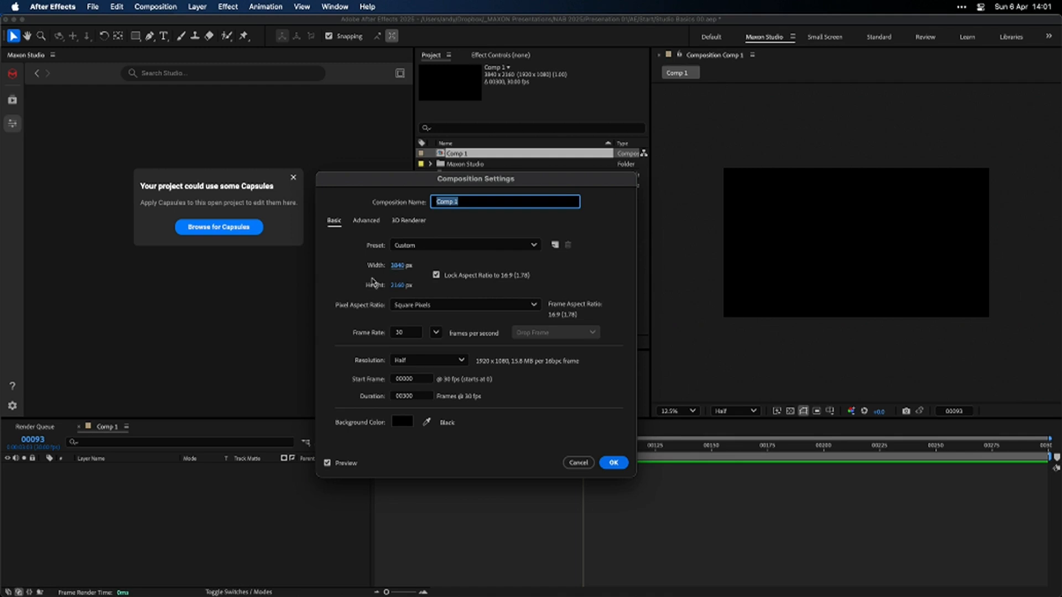
left_click(401, 267)
type("1920")
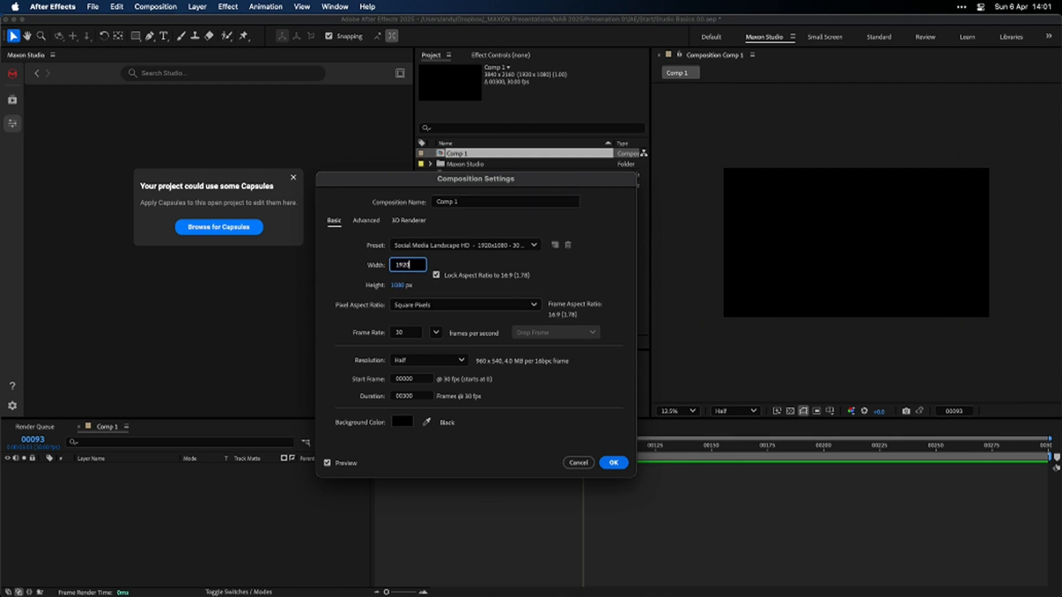
key("Return")
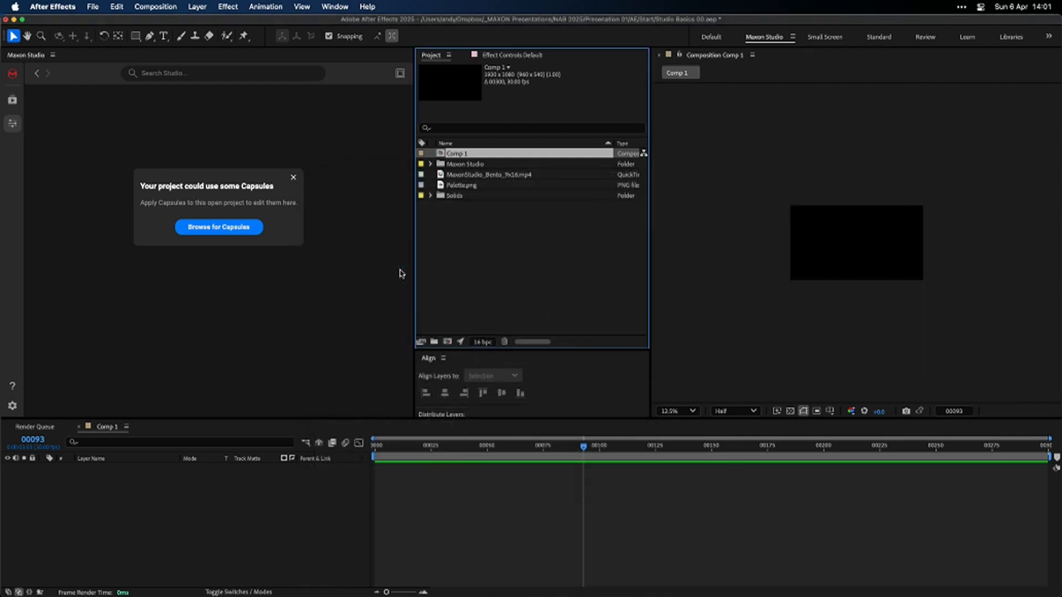
Apply Flat Poster 02 to Comp 1 at its original size, enlarge the preview to 25% and go to frame 58
left_click(220, 228)
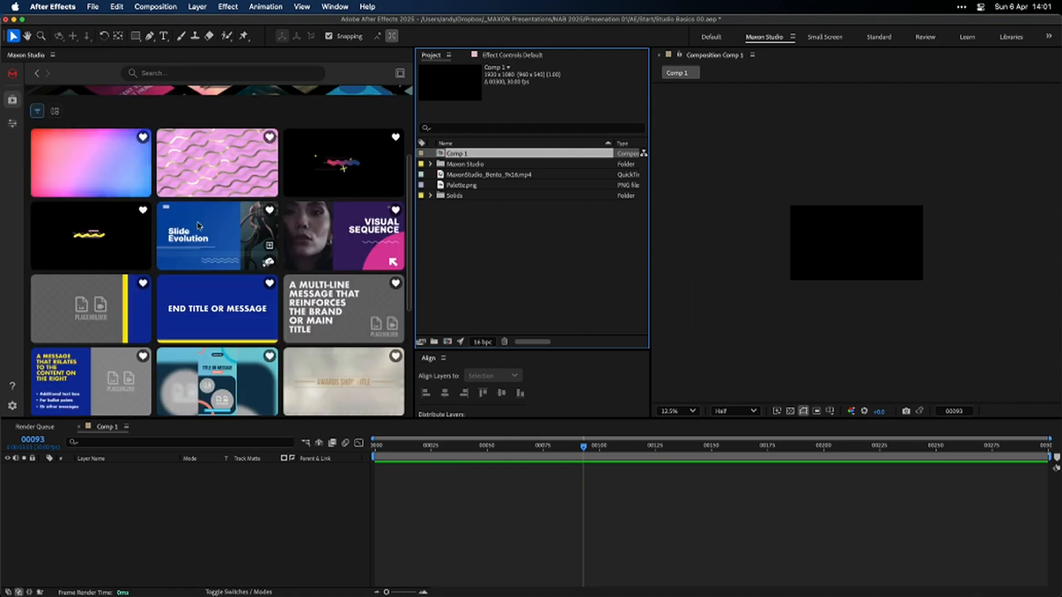
left_click(221, 244)
left_click(384, 222)
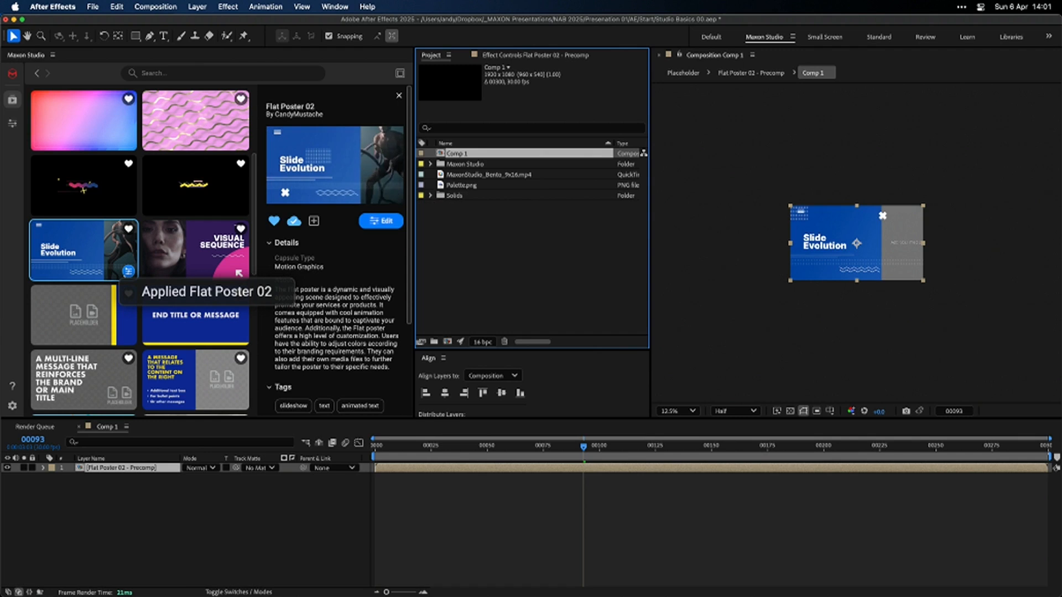
left_click(892, 380)
key("period")
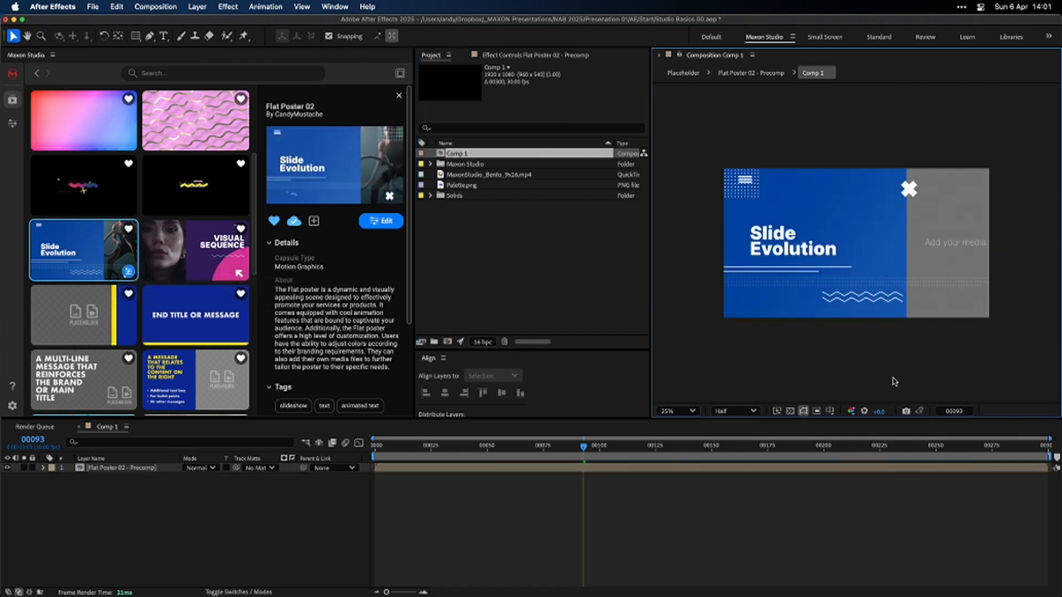
left_click_drag(587, 447, 505, 468)
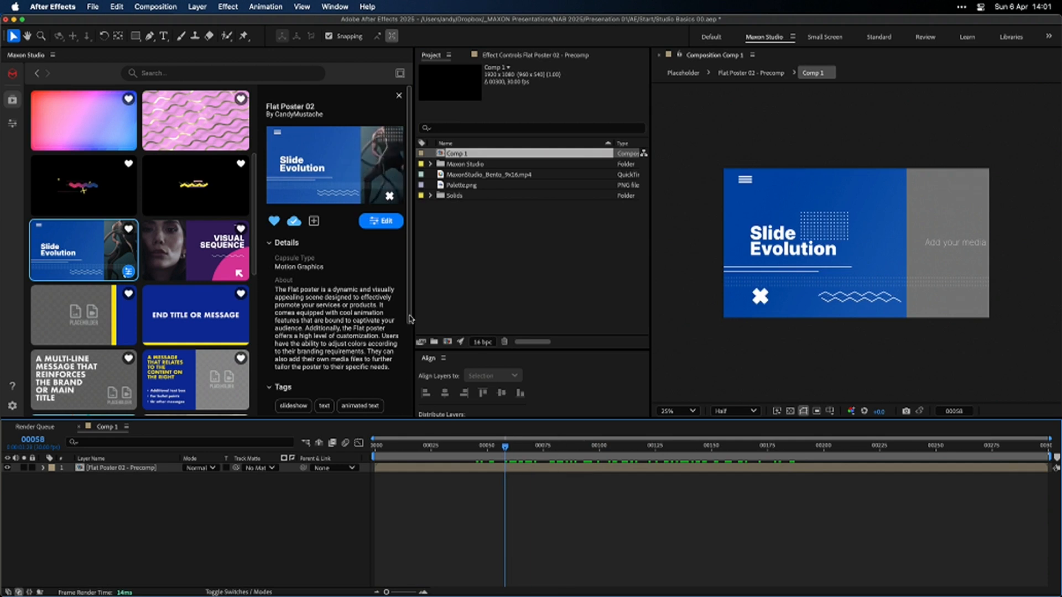
Open Flat Poster 02 for editing, select MaxonStudio_Bento_9x16.mp4 in the project and examine the capsule's color and text line parameter groups
left_click(386, 222)
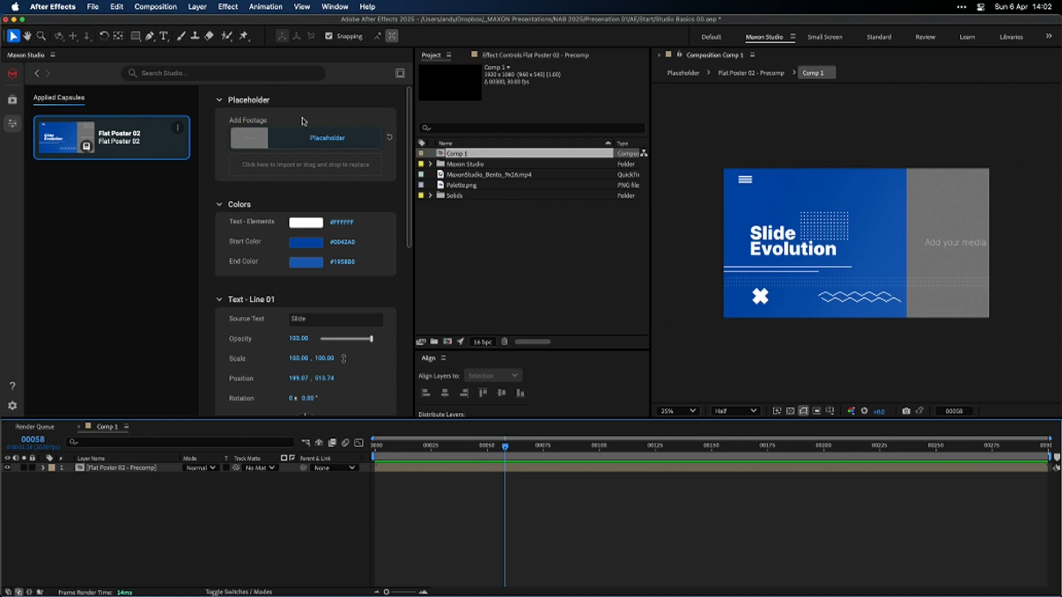
left_click(530, 178)
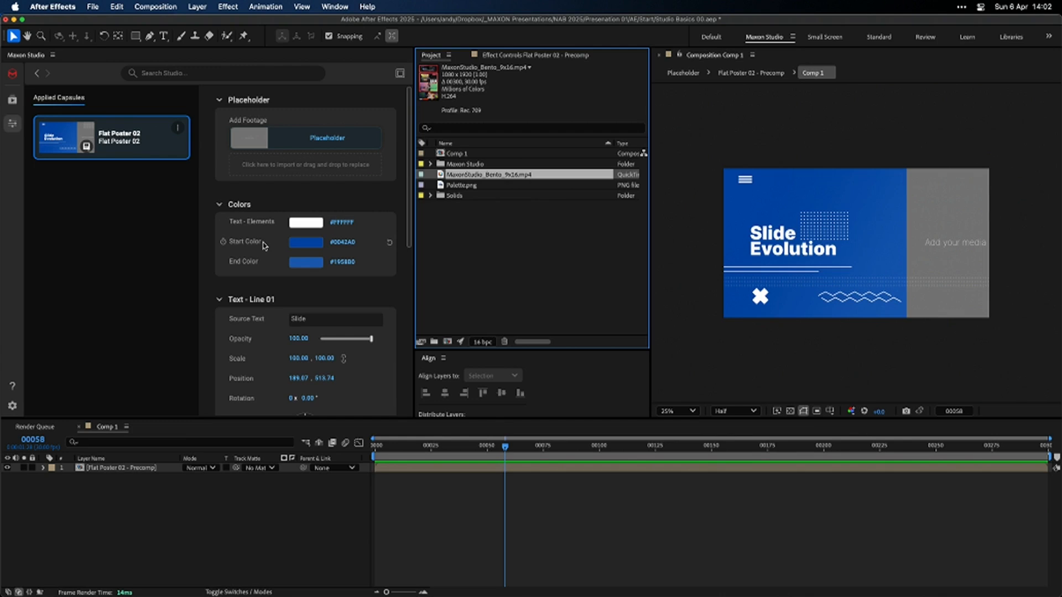
left_click(238, 205)
left_click(241, 237)
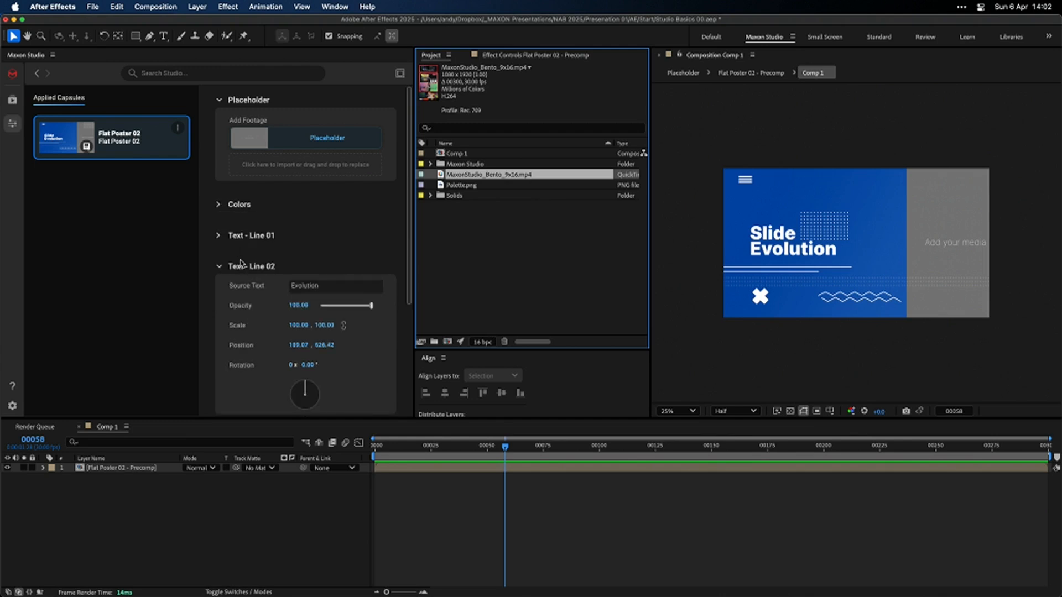
left_click(242, 267)
left_click(242, 268)
left_click(241, 235)
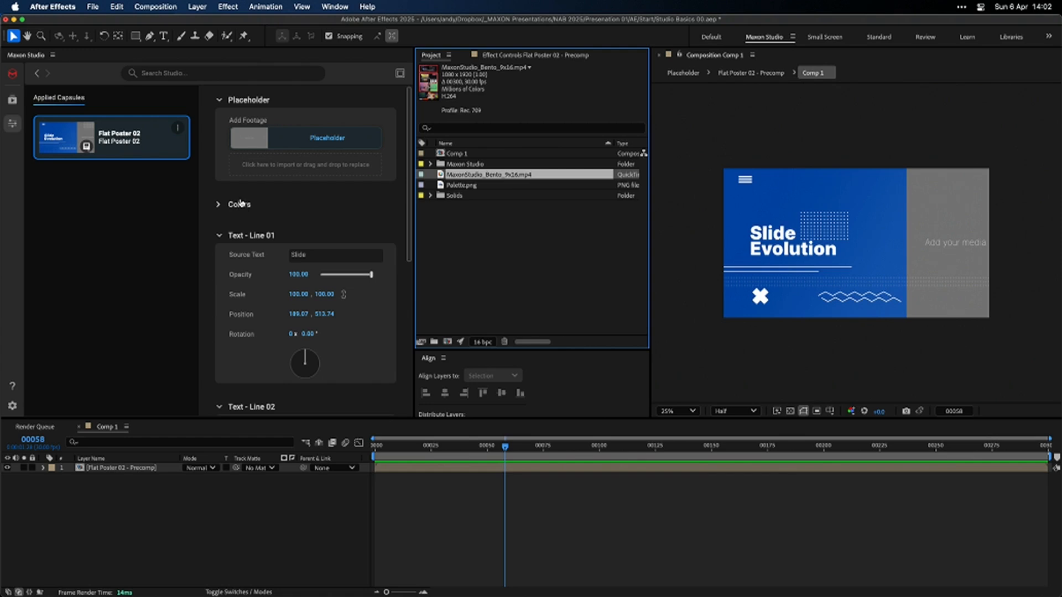
Expand the capsule's Colors group, go to frame 53 and set MaxonStudio_Bento_9x16.mp4 as the placeholder footage
left_click(242, 203)
scroll(258, 267, "down", 5)
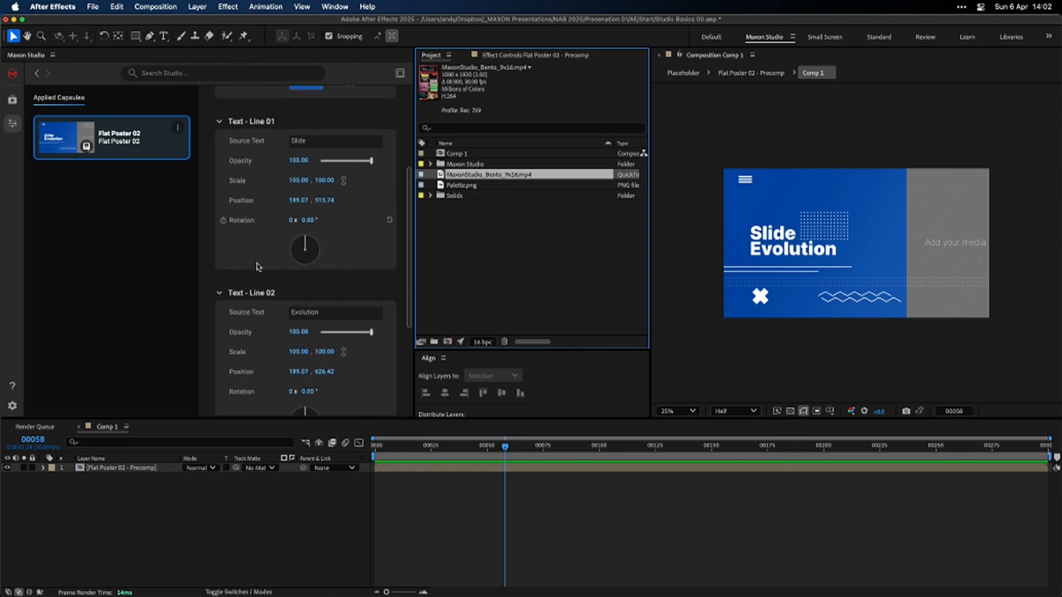
scroll(258, 268, "down", 3)
scroll(259, 267, "down", 6)
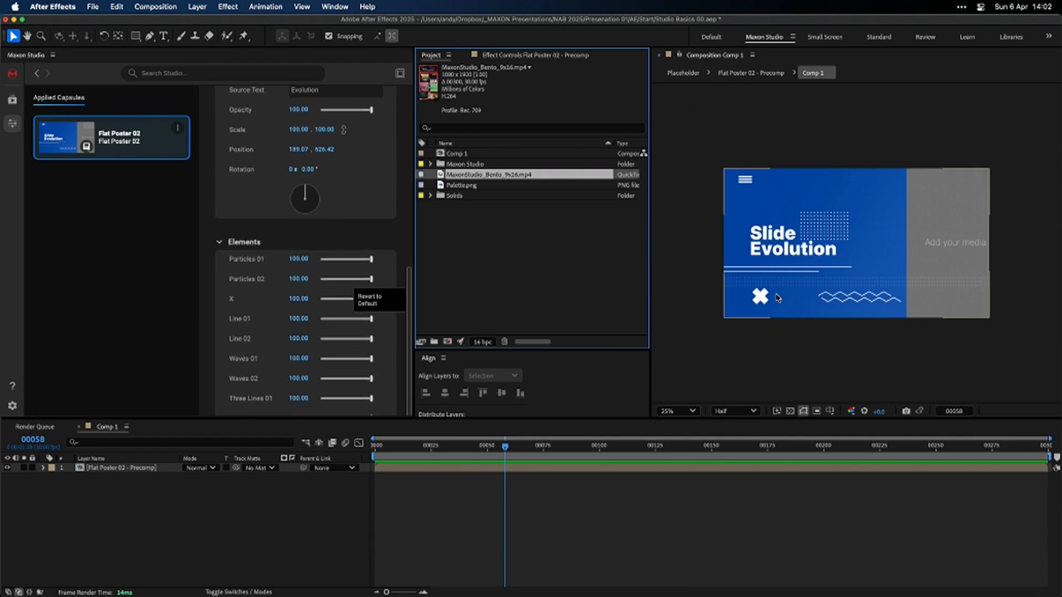
left_click_drag(615, 452, 494, 448)
scroll(354, 249, "up", 8)
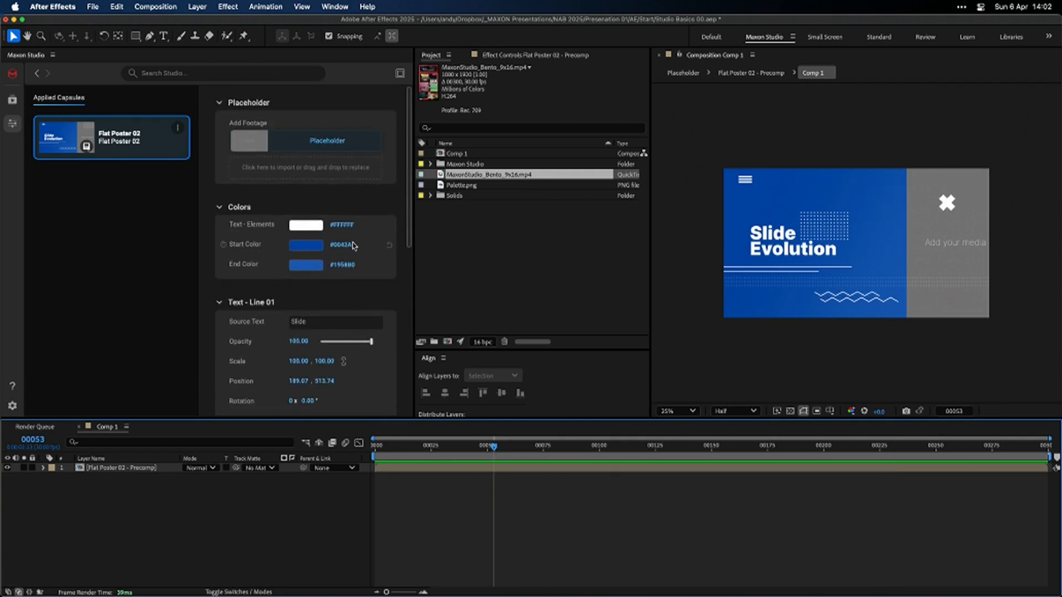
left_click_drag(424, 175, 279, 172)
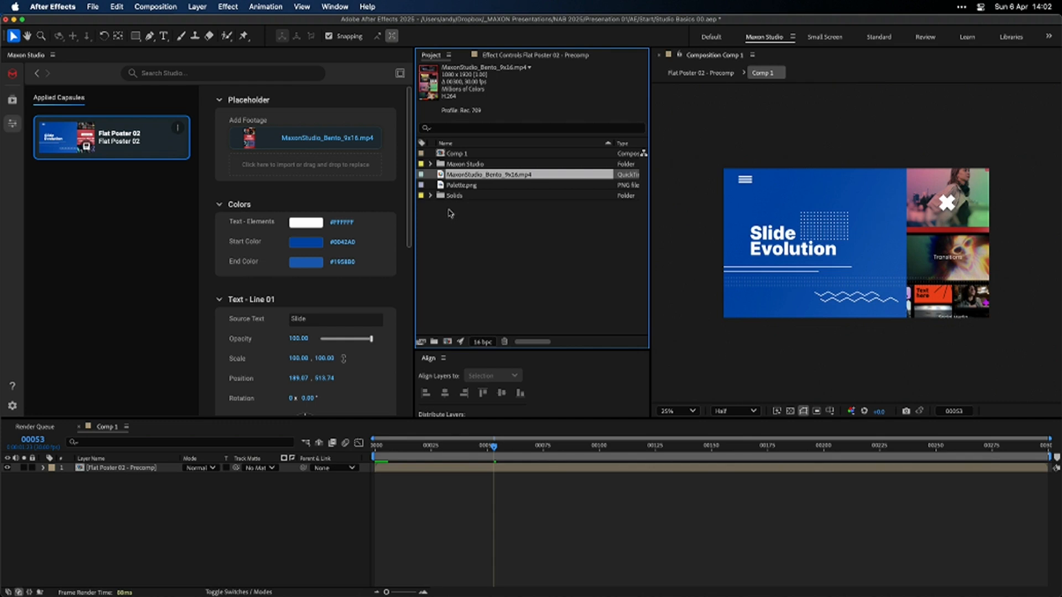
Select Palette.png in the project and set the Start Color to the dark red sampled from its thumbnail (#A72826)
left_click(468, 187)
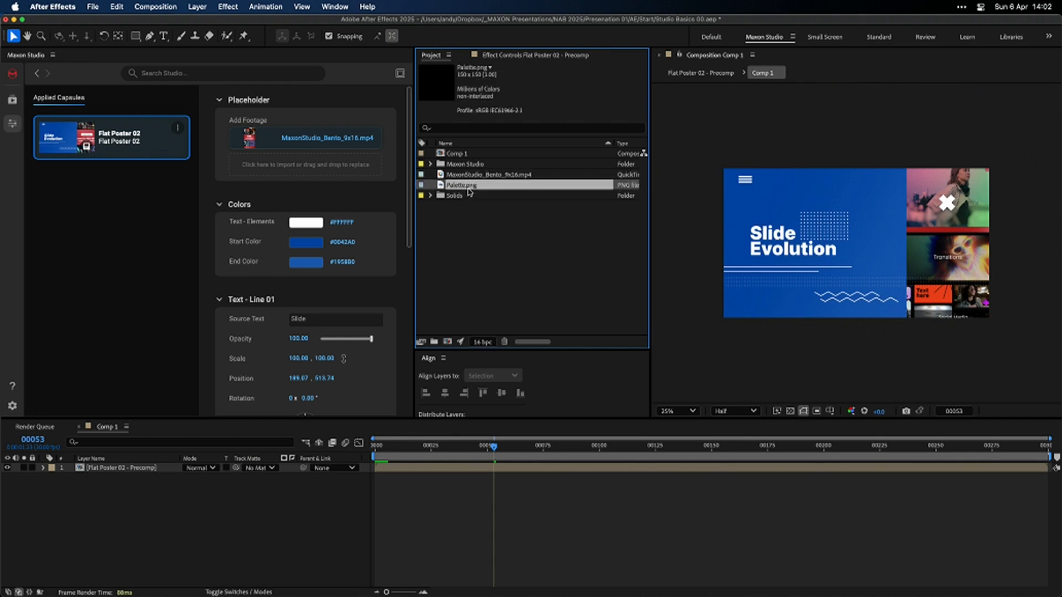
left_click(307, 243)
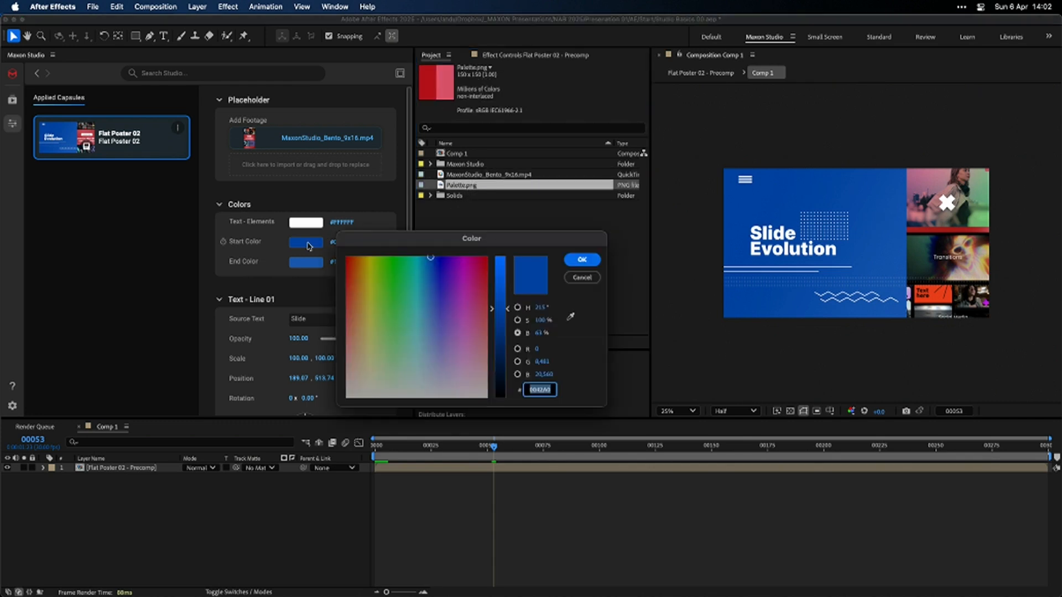
left_click(581, 278)
left_click(347, 247)
left_click(303, 244)
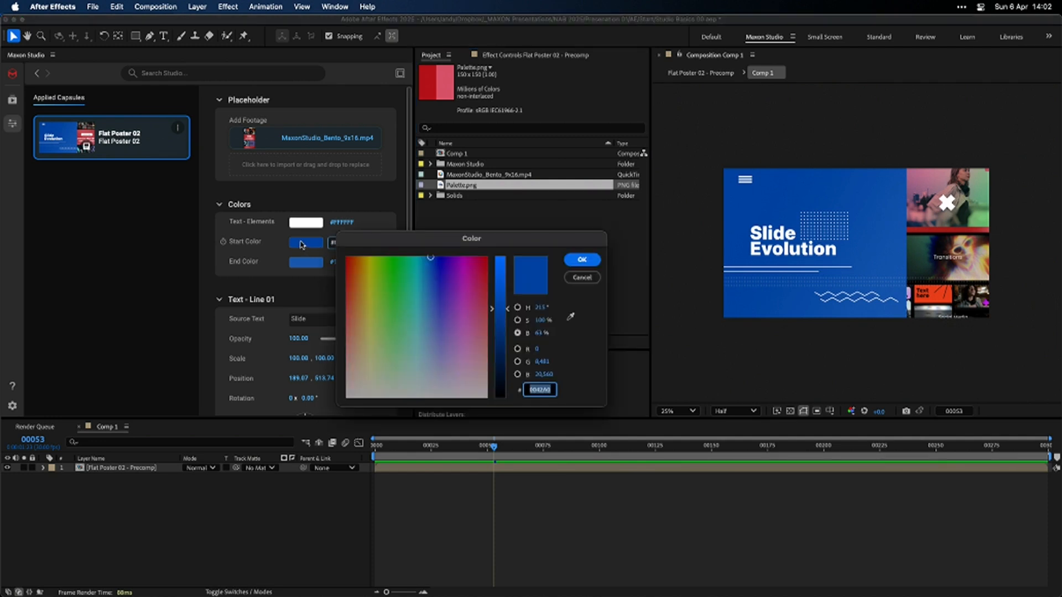
left_click(570, 316)
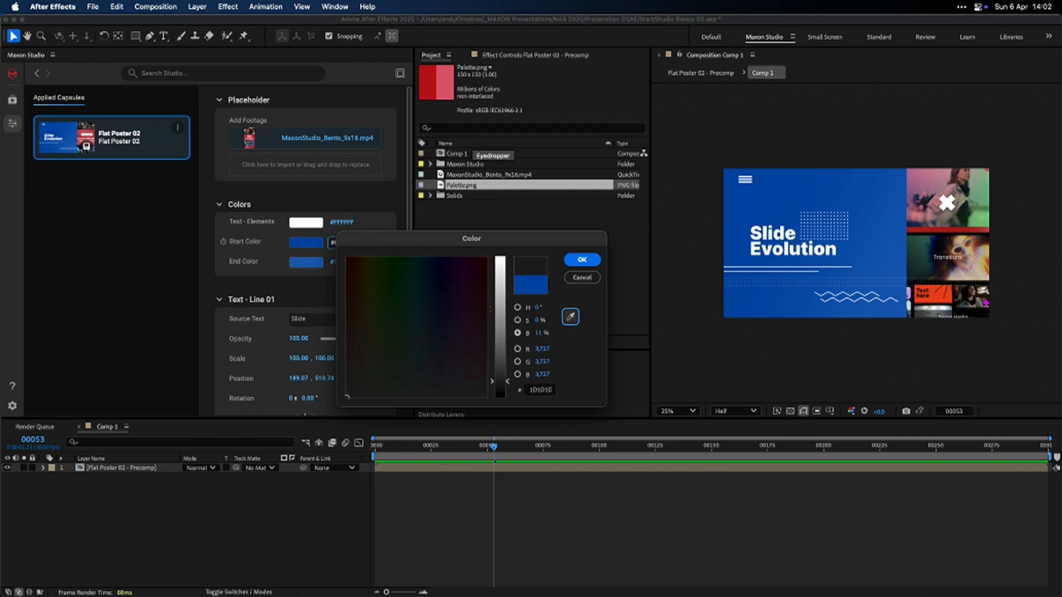
left_click(432, 93)
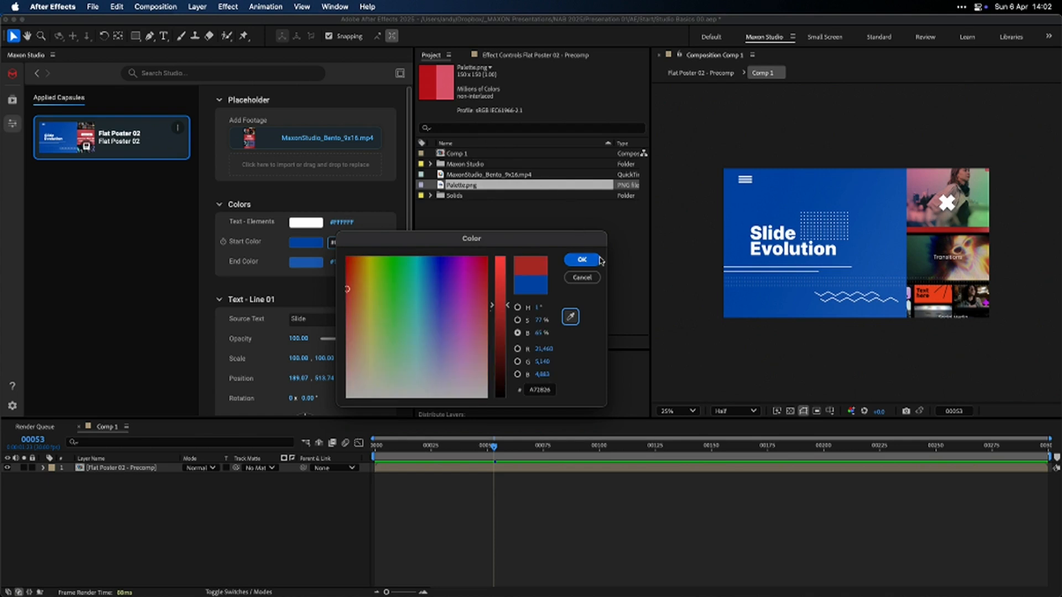
left_click(582, 259)
Set the End Color to the pink sampled from the Palette.png thumbnail (#CA5B6B)
left_click(308, 262)
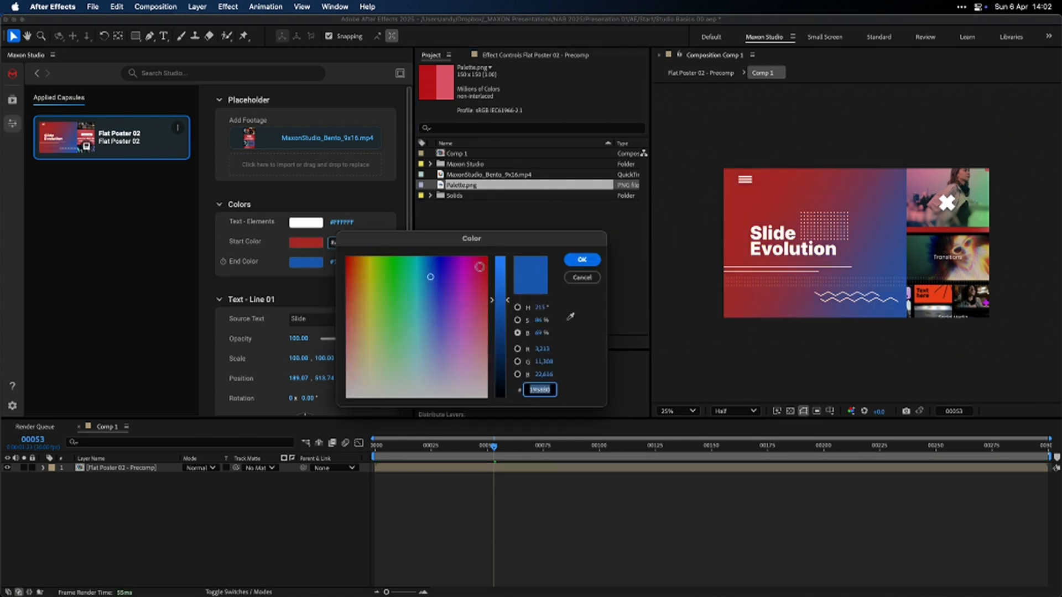
left_click(570, 316)
left_click(447, 87)
left_click(582, 259)
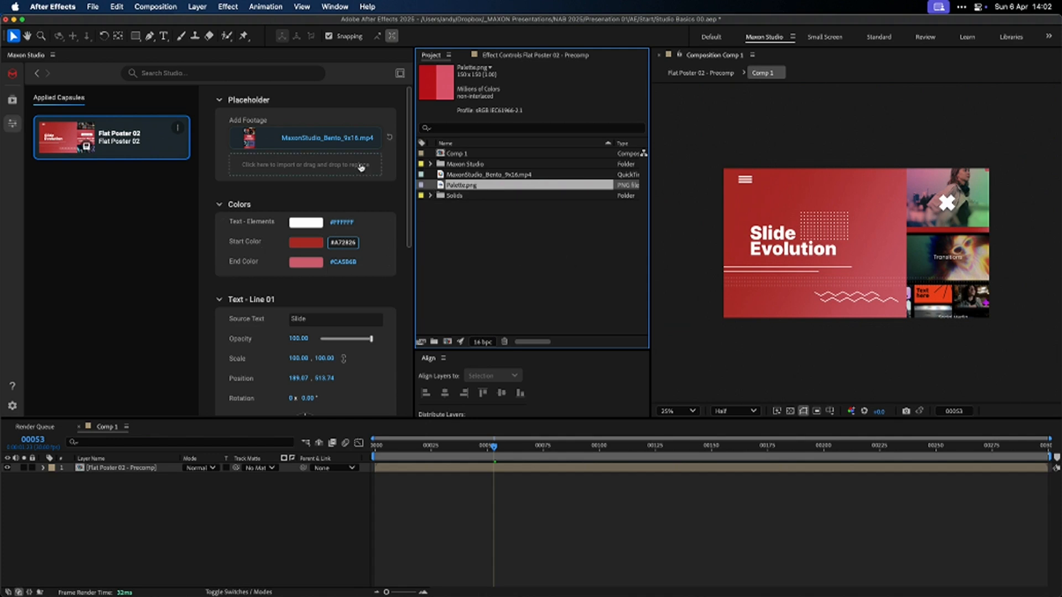
Revert the placeholder footage to its default and save the Flat Poster 02 settings as a preset named Red
left_click(389, 138)
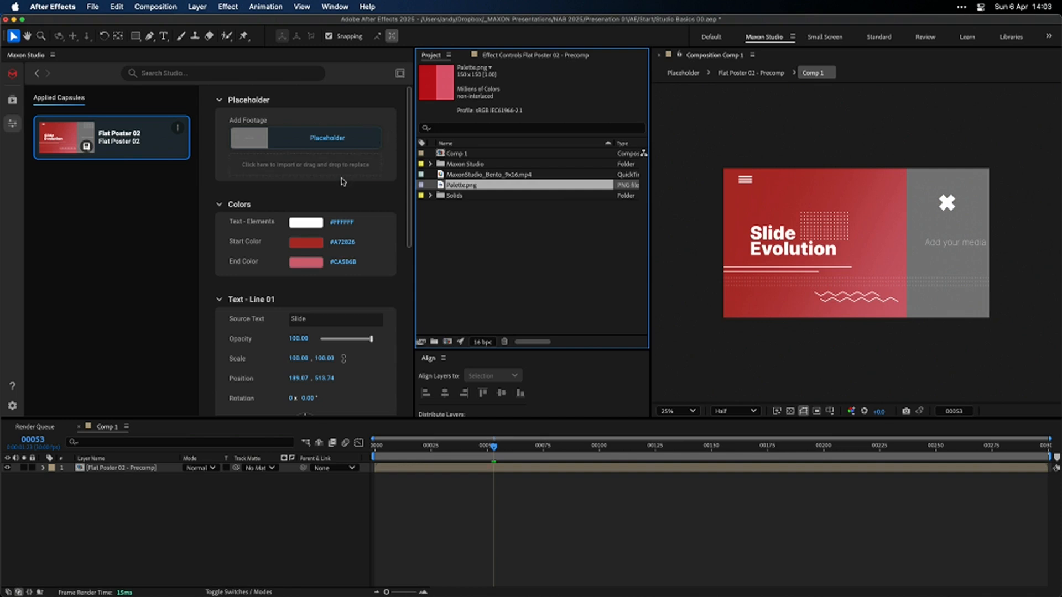
left_click(178, 131)
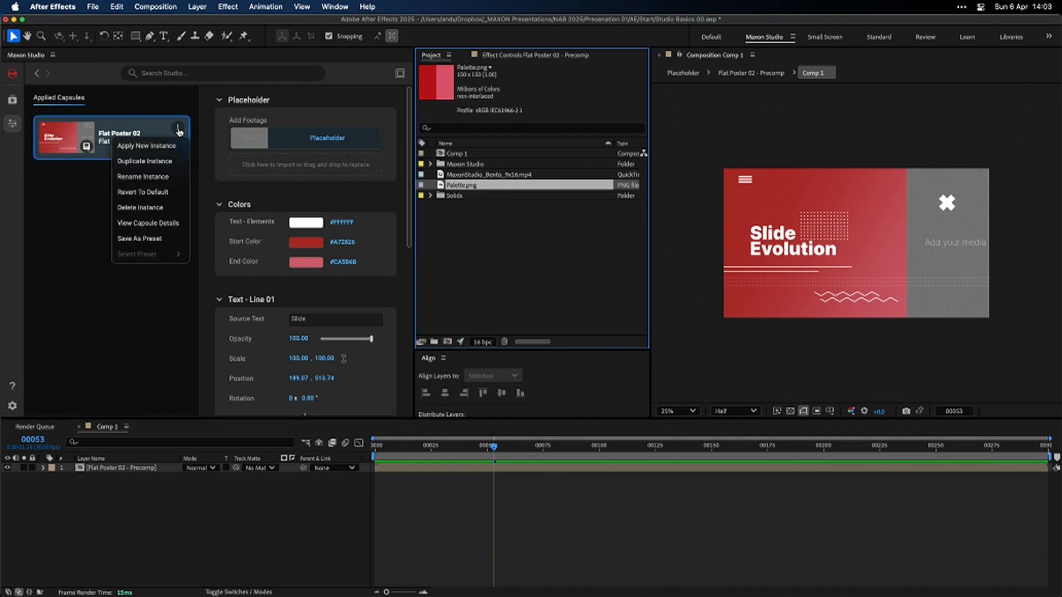
left_click(155, 238)
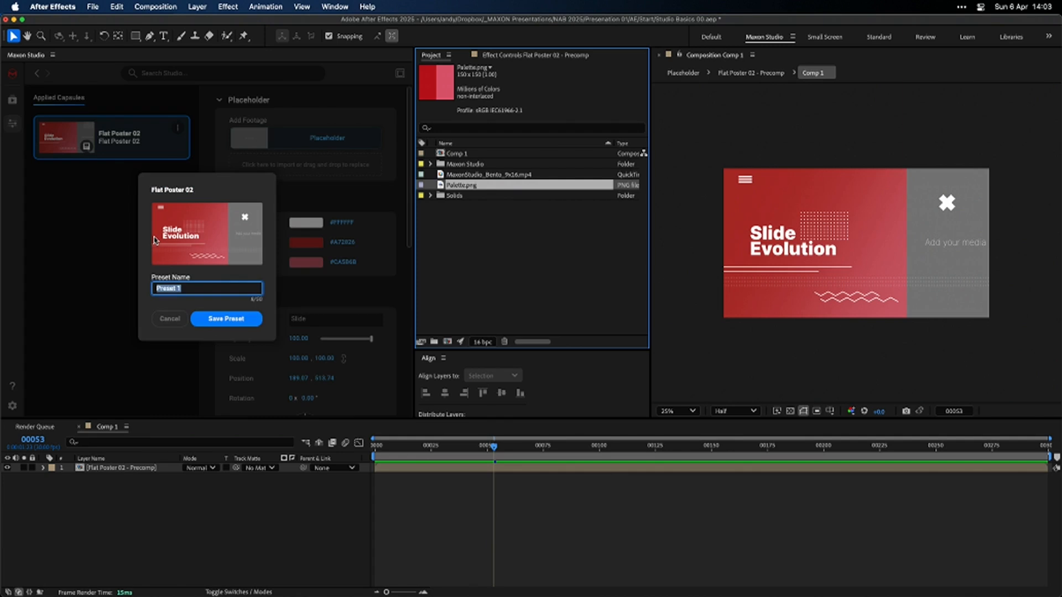
type("Red")
left_click(241, 320)
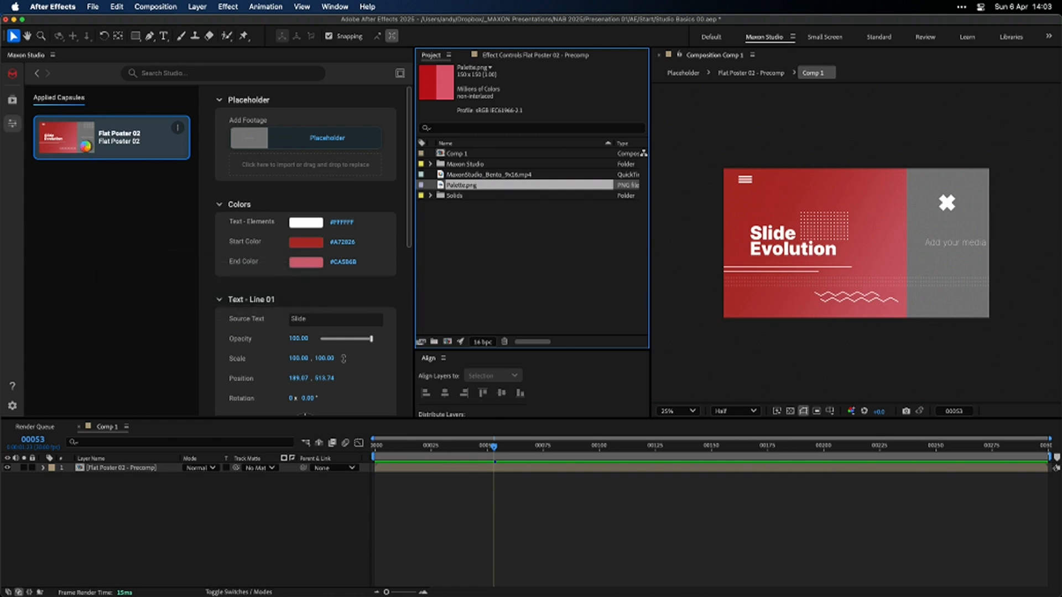
View the Flat Poster 02 capsule details, check the Red preset and its available options, and close the details
left_click(86, 149)
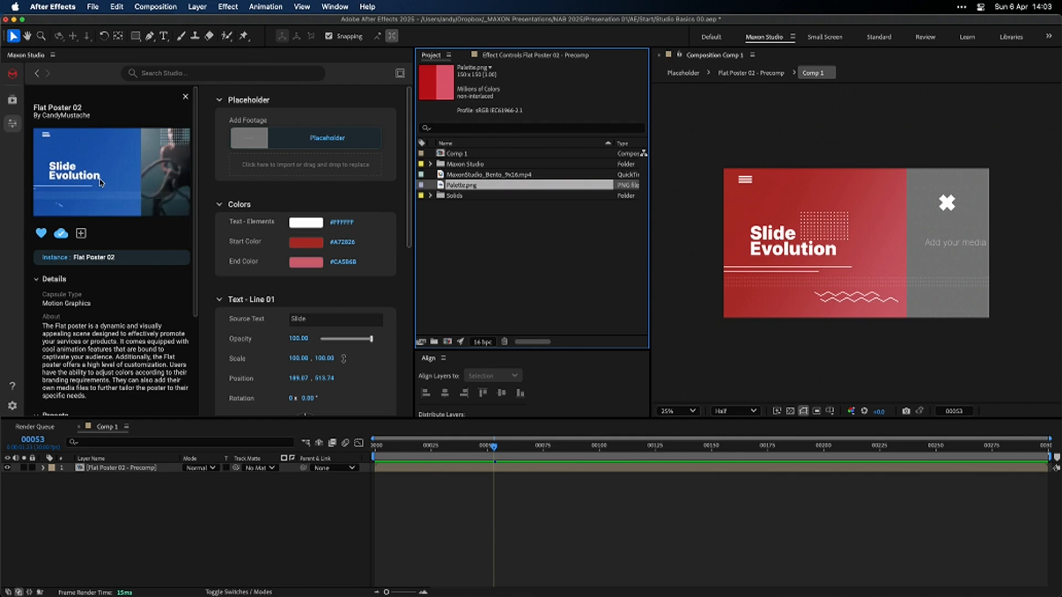
scroll(127, 234, "down", 5)
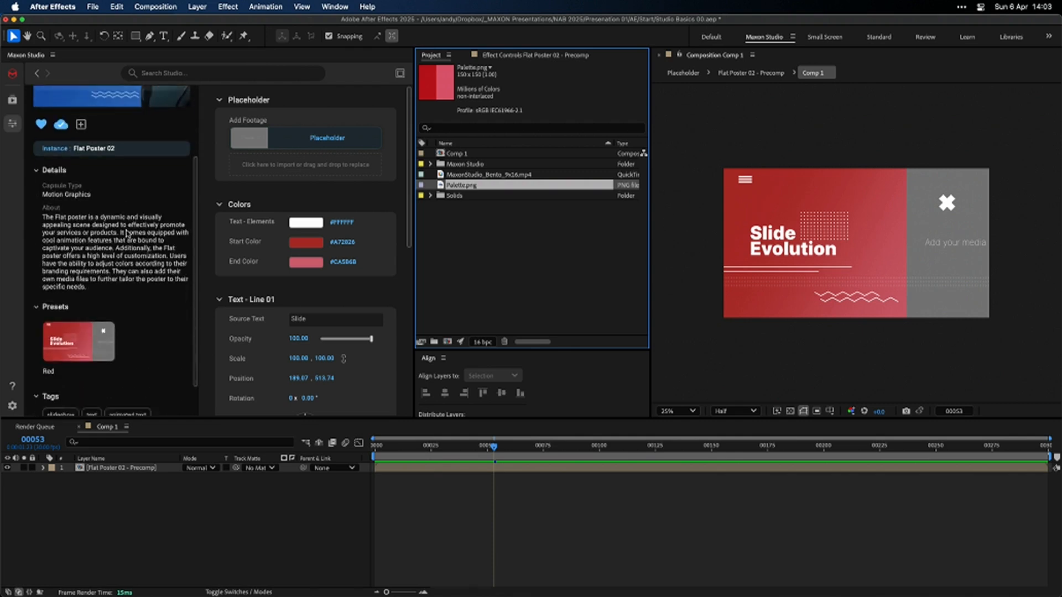
mouse_move(85, 316)
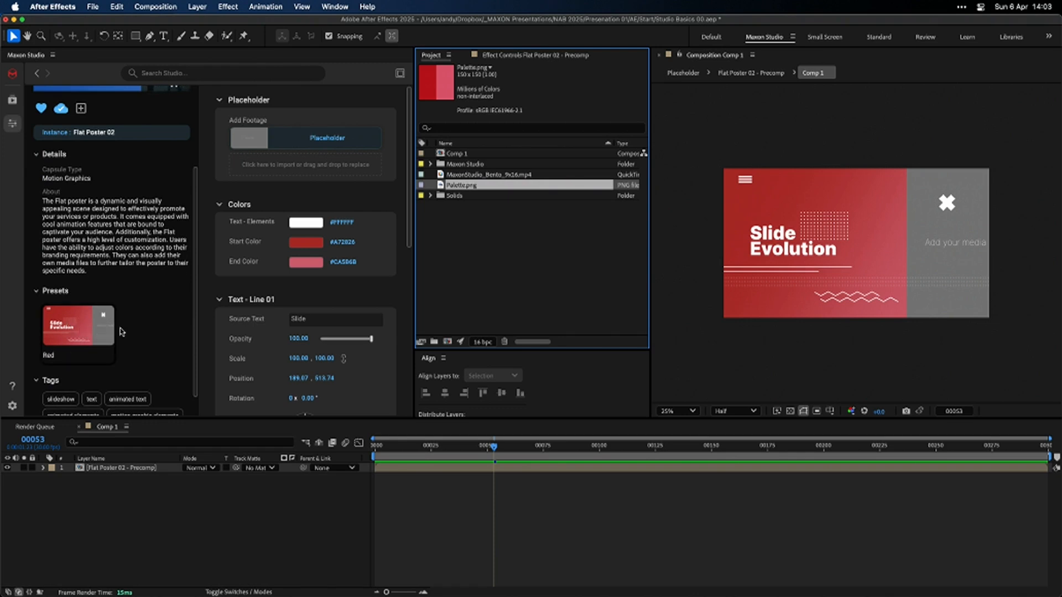
left_click(104, 316)
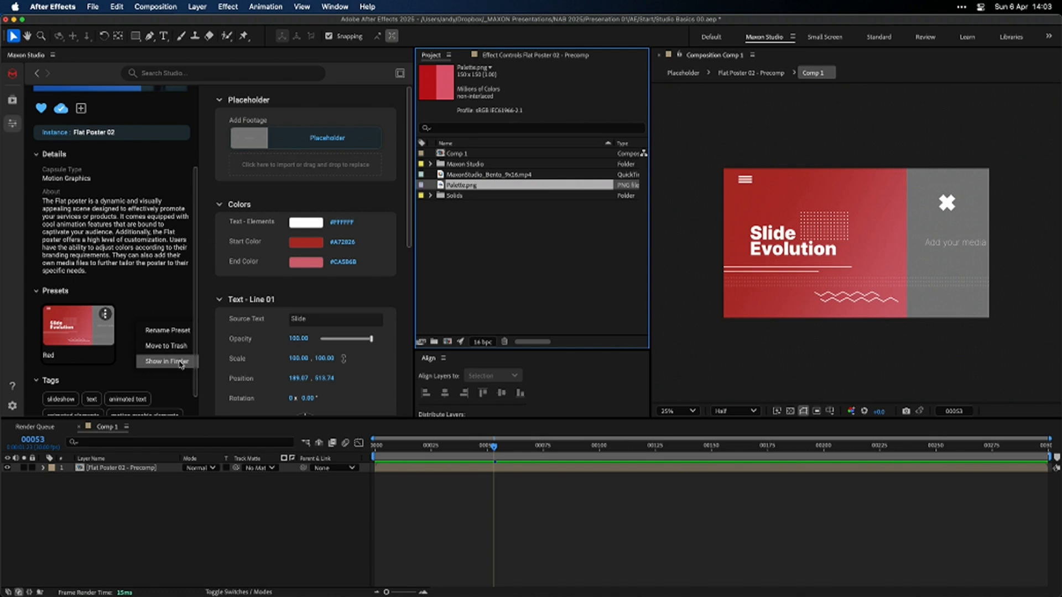
mouse_move(100, 342)
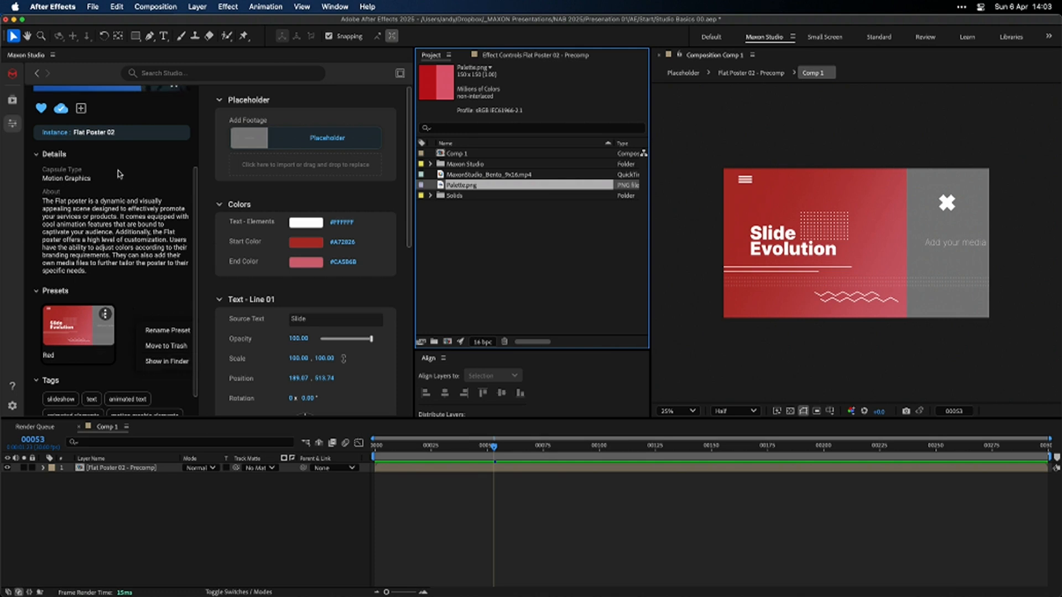
scroll(118, 174, "up", 3)
left_click(189, 96)
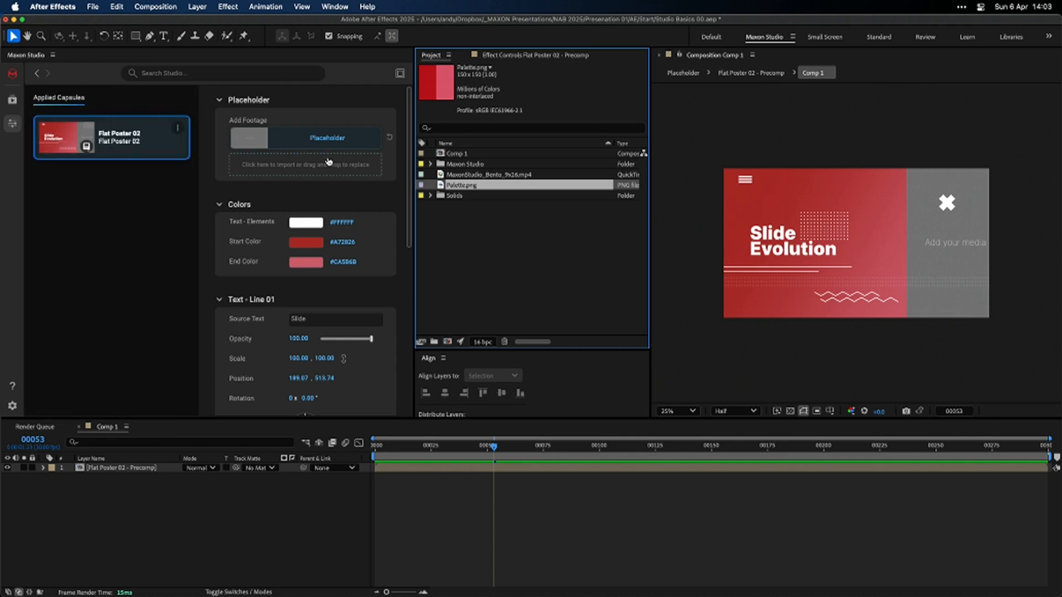
Replace the placeholder footage with MaxonStudio_Bento_9x16.mp4 and set the Text - Line 01 source text to Maxon
left_click_drag(495, 176, 298, 166)
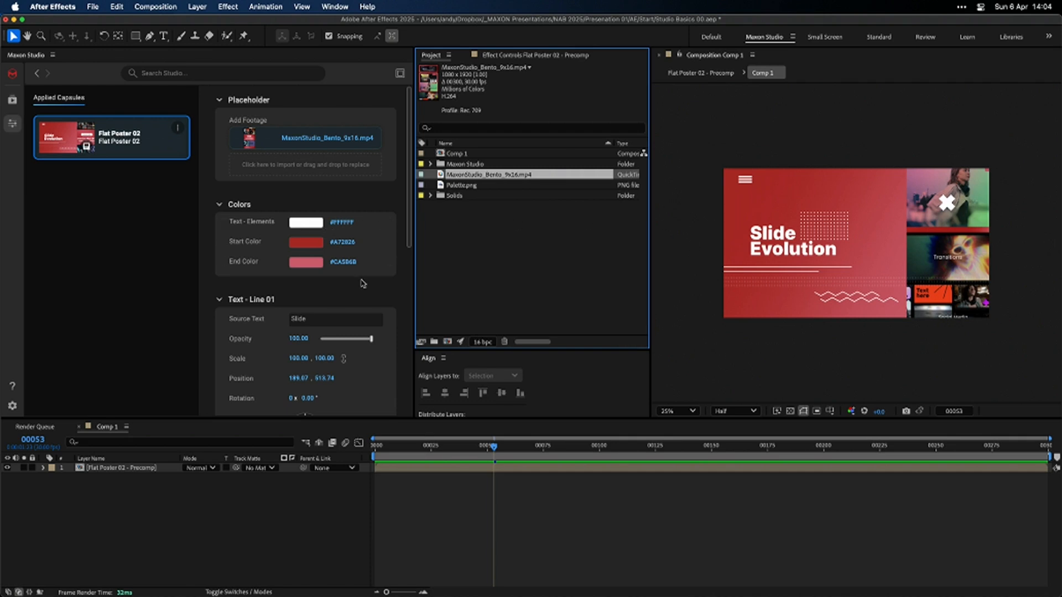
left_click(326, 319)
type("Ma")
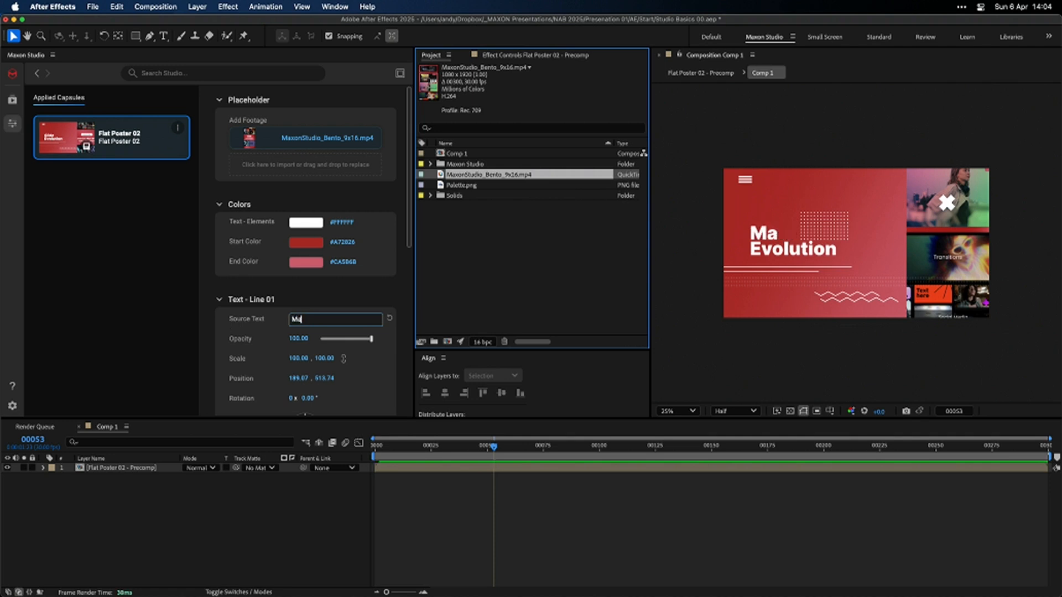
type("xon")
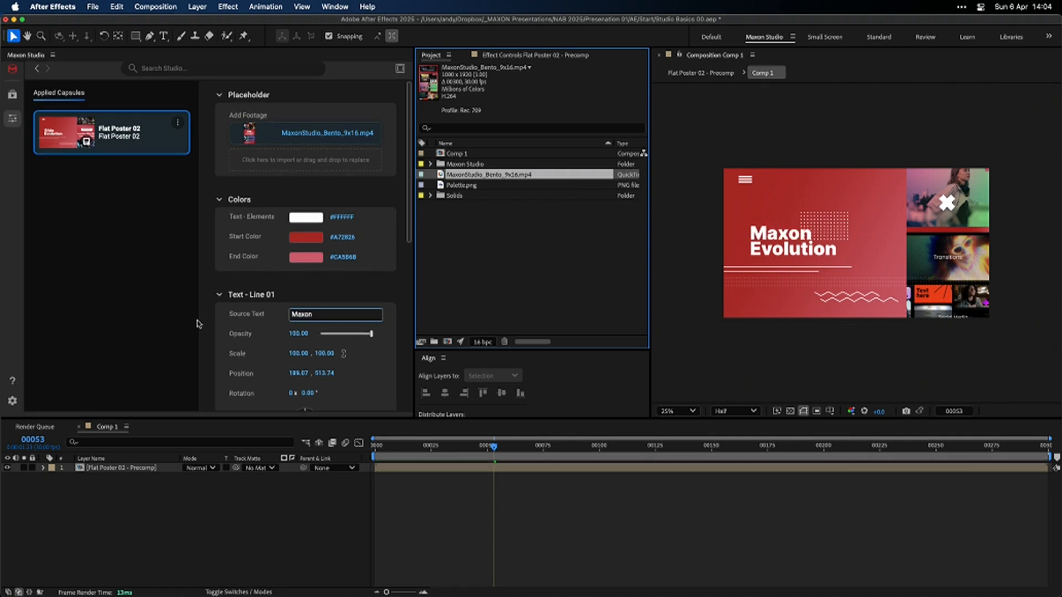
Set the Text - Line 02 source text to Studio
scroll(292, 334, "down", 5)
left_click(330, 207)
type("Studio")
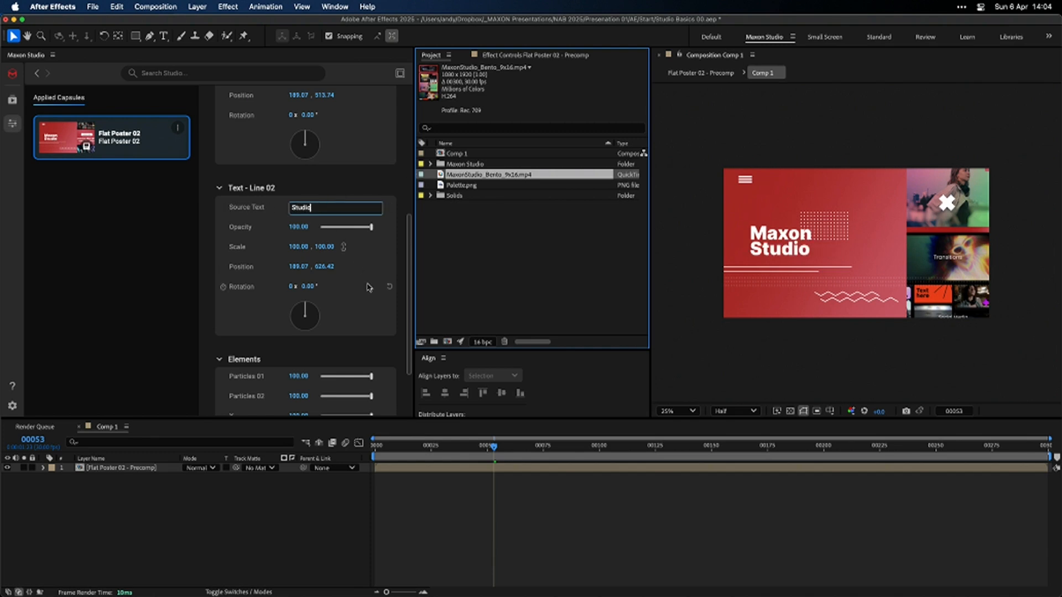
Set every visible Elements value to 0 (Particles, X, Lines, Waves, Three Line 02 and 03) except Three Lines 01
scroll(351, 332, "down", 5)
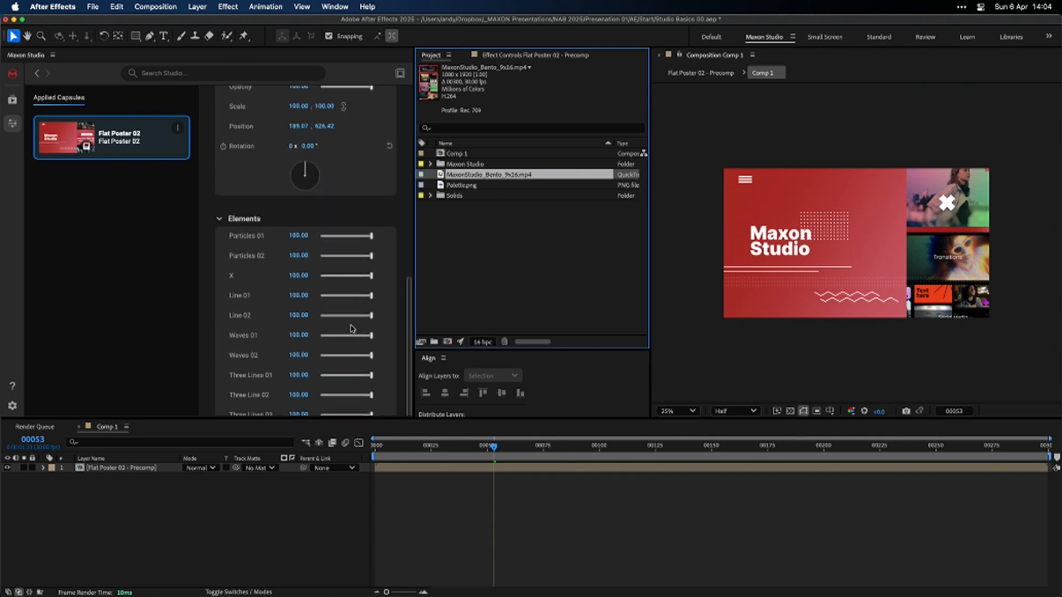
left_click_drag(368, 236, 254, 311)
left_click_drag(327, 316, 274, 317)
left_click_drag(339, 336, 288, 357)
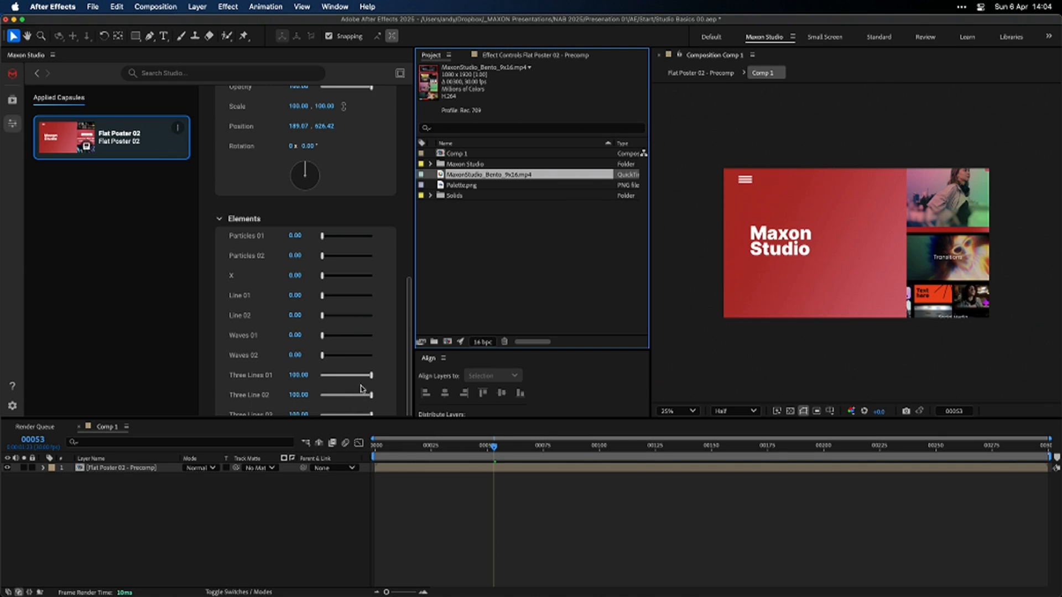
left_click_drag(370, 396, 266, 418)
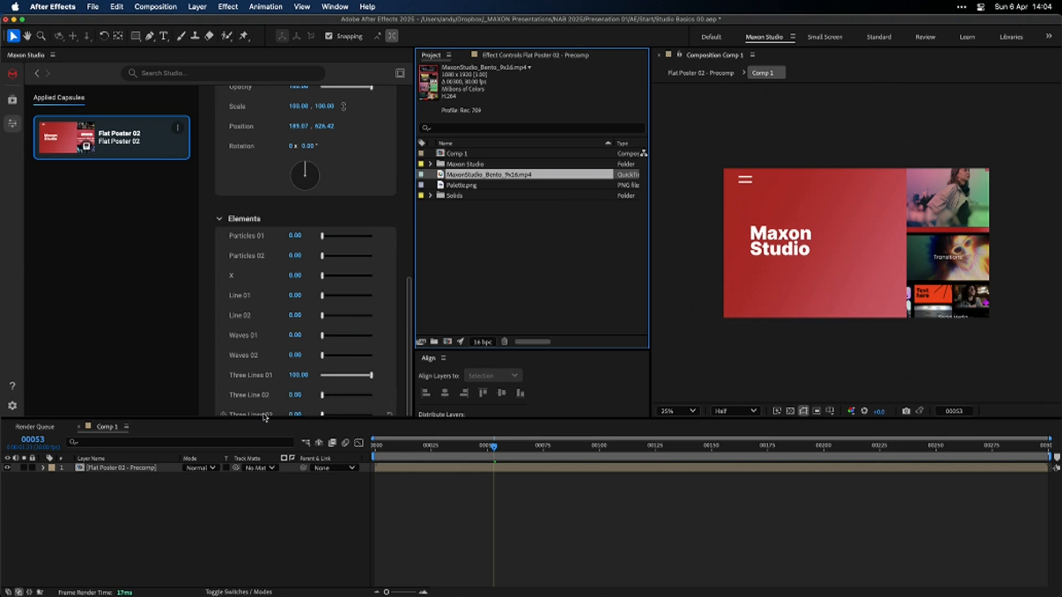
Play the composition from its first frame and stop at frame 232
left_click_drag(460, 449, 344, 449)
key("space")
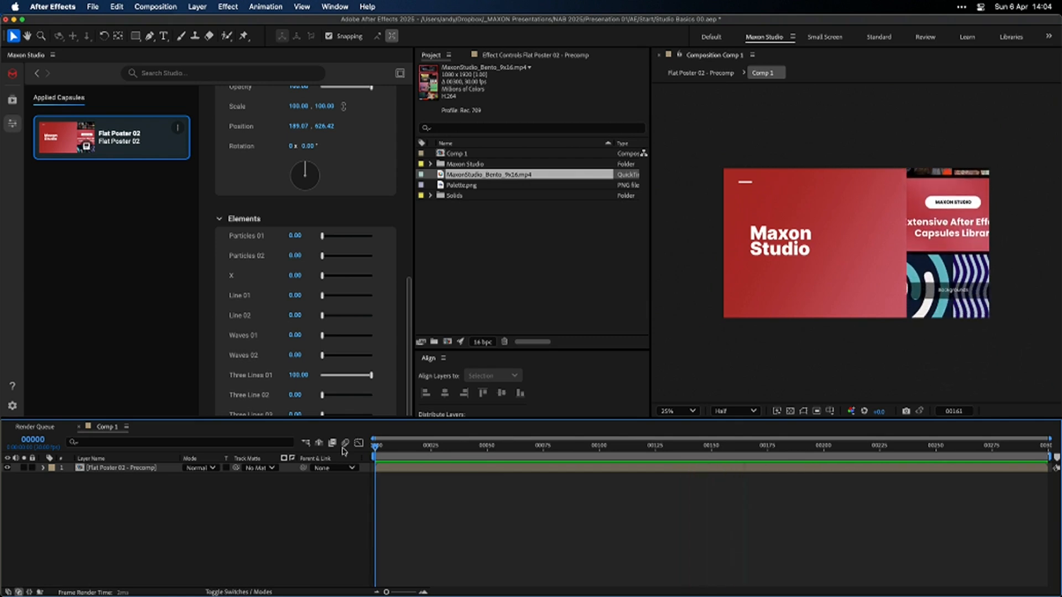
key("space")
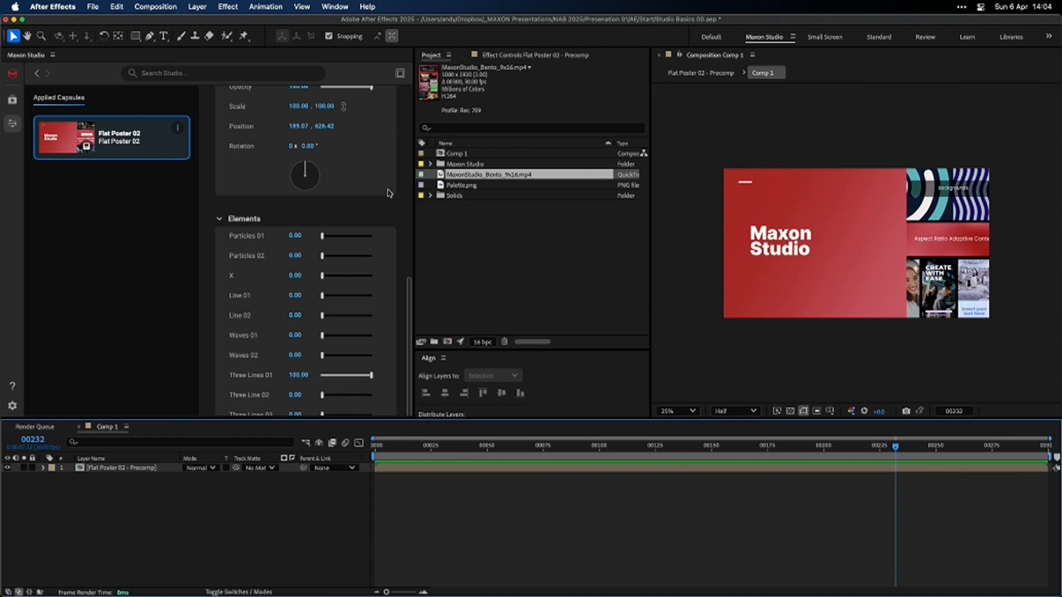
Change the Text - Line 02 source text to Maxon Studio and set the Text - Line 01 opacity to 0
scroll(387, 191, "up", 5)
left_click(290, 209)
key("Left")
type("Maxon")
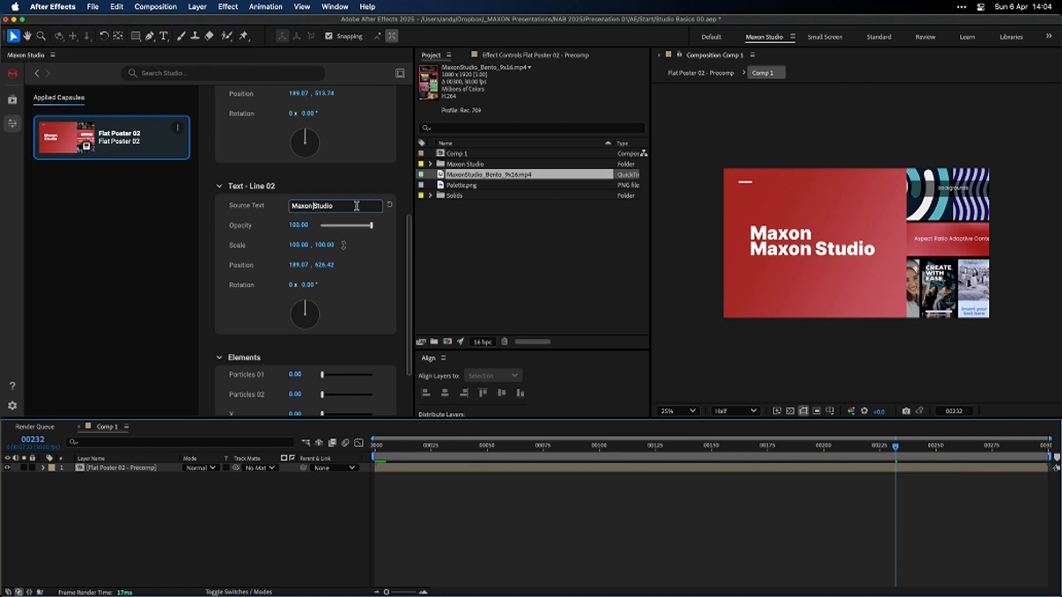
left_click(357, 159)
scroll(357, 158, "up", 5)
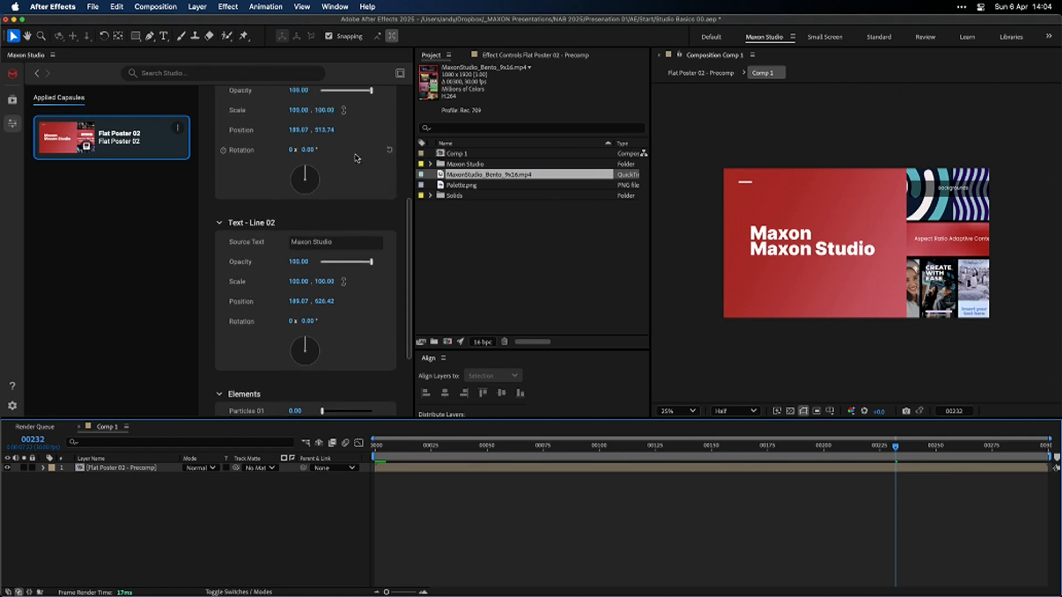
left_click_drag(359, 187, 194, 193)
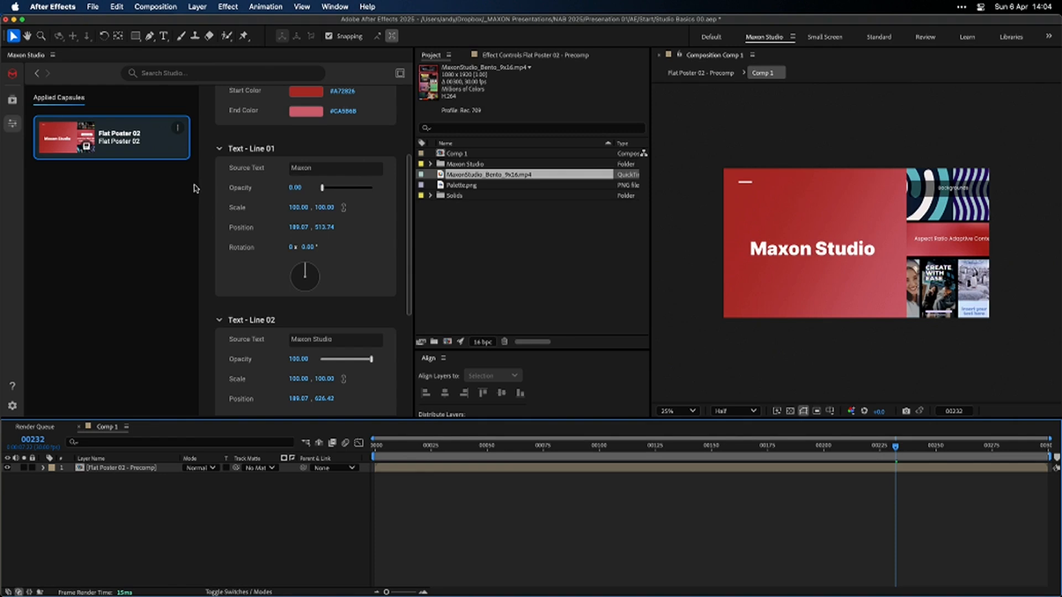
Open the Flat Poster 02 precomp from Comp 1 to view its layers
scroll(247, 155, "up", 5)
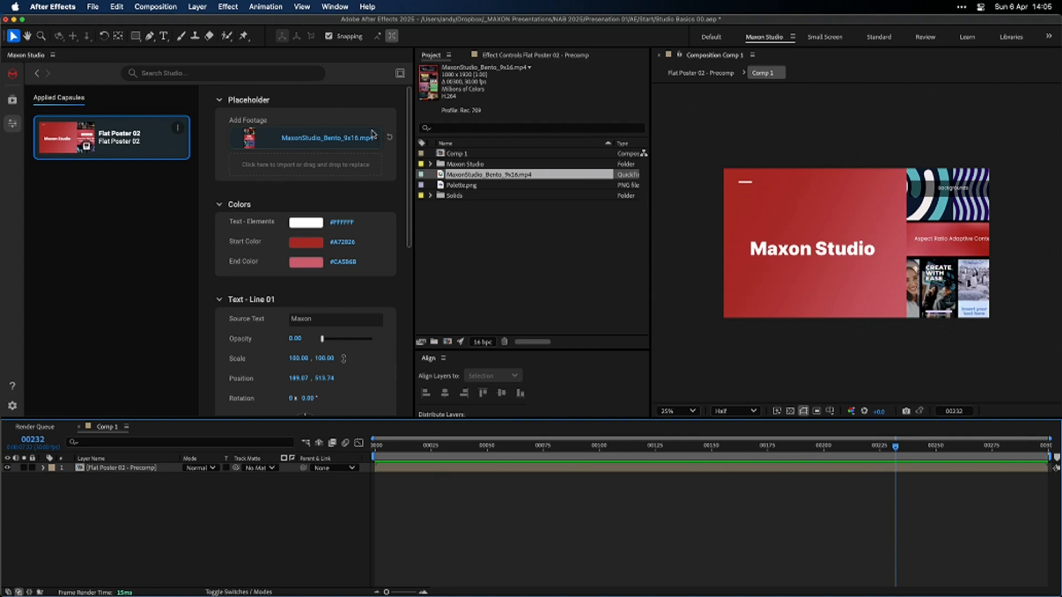
double_click(143, 468)
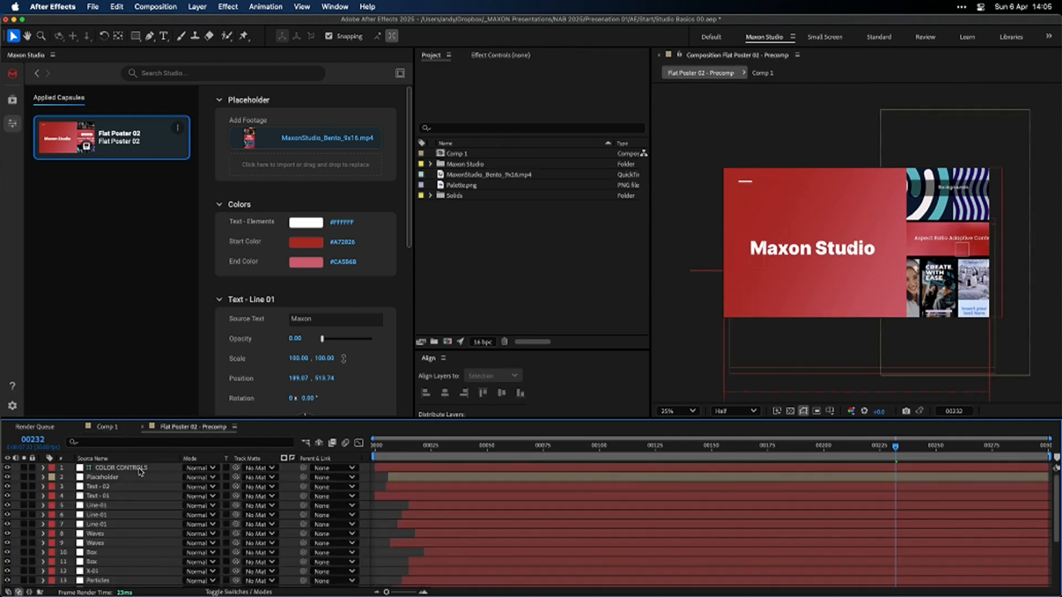
In the Flat Poster 02 precomp, set the scale of the MaxonStudio_Bento_9x16.mp4 layer to 60% at its frame 26 position keyframe
scroll(512, 564, "down", 4)
left_click(149, 573)
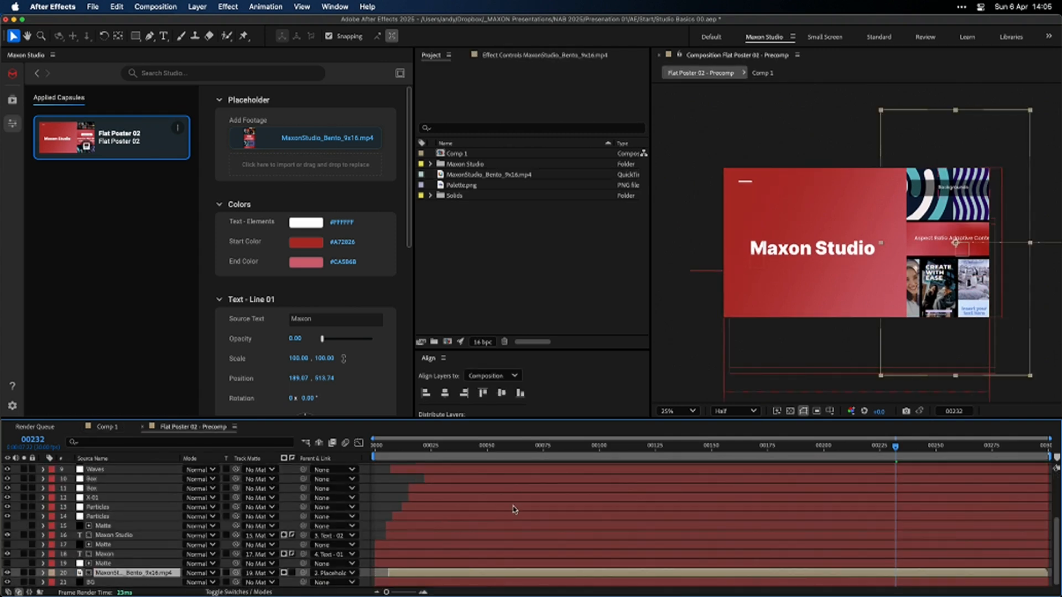
key("u")
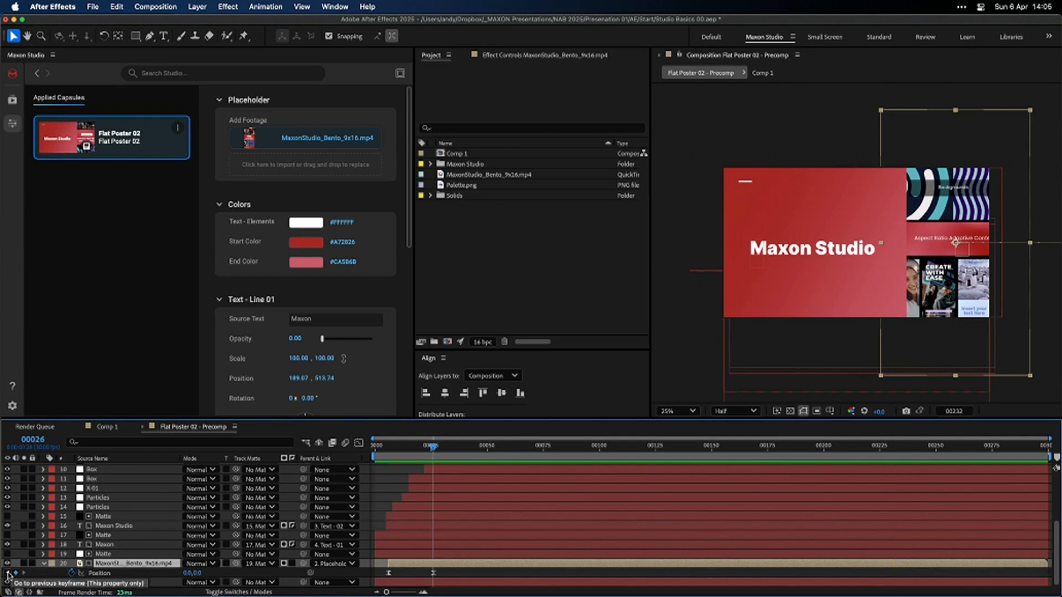
left_click(7, 574)
key("s")
left_click(219, 572)
type("6")
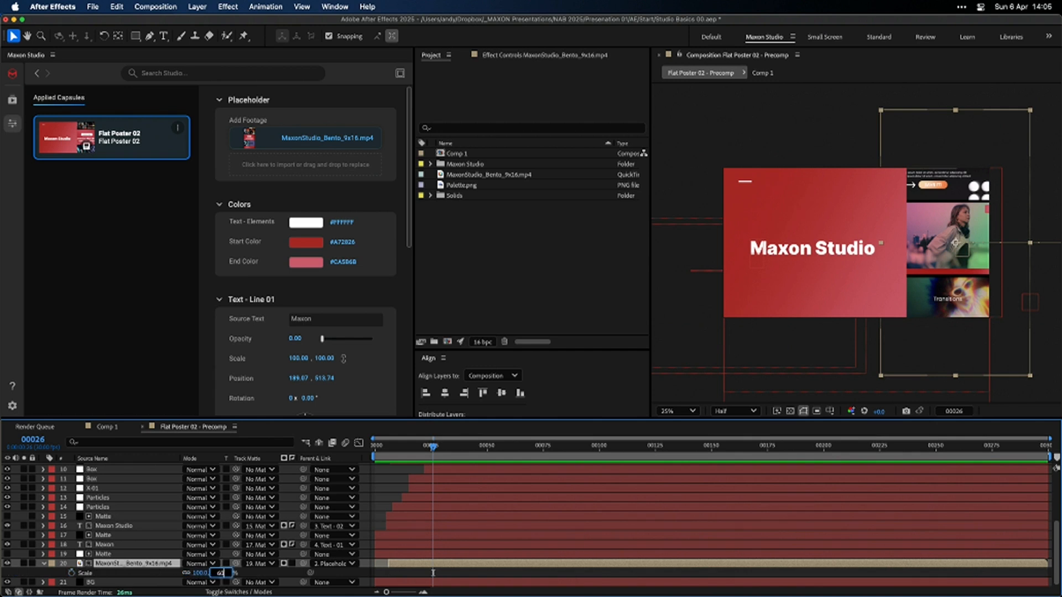
type("0")
key("Return")
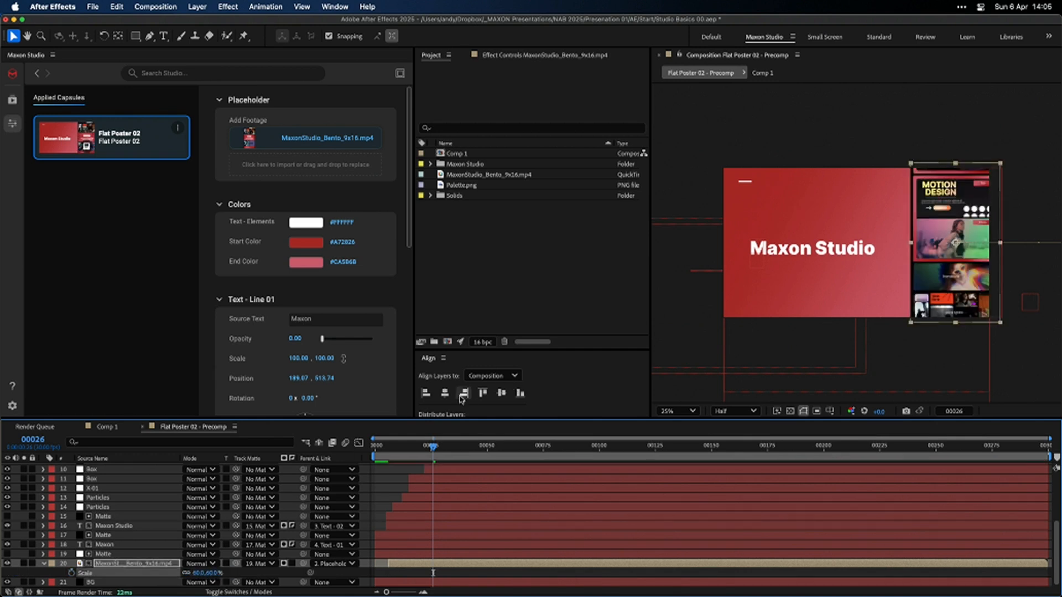
Align the MaxonStudio_Bento_9x16.mp4 layer and its Matte layer to the right edge of the composition at frame 26
key("p")
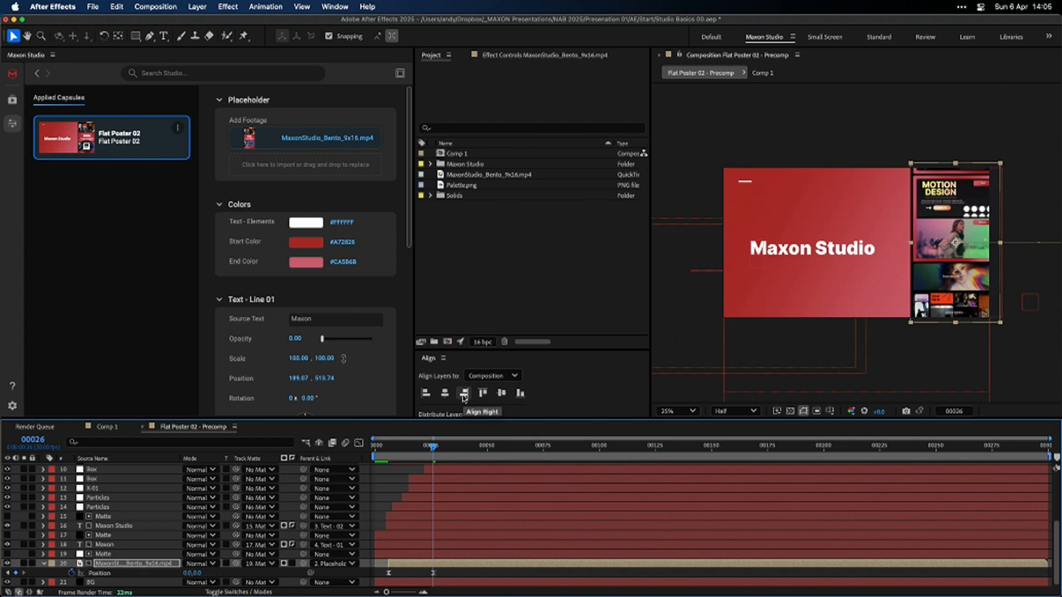
left_click(464, 393)
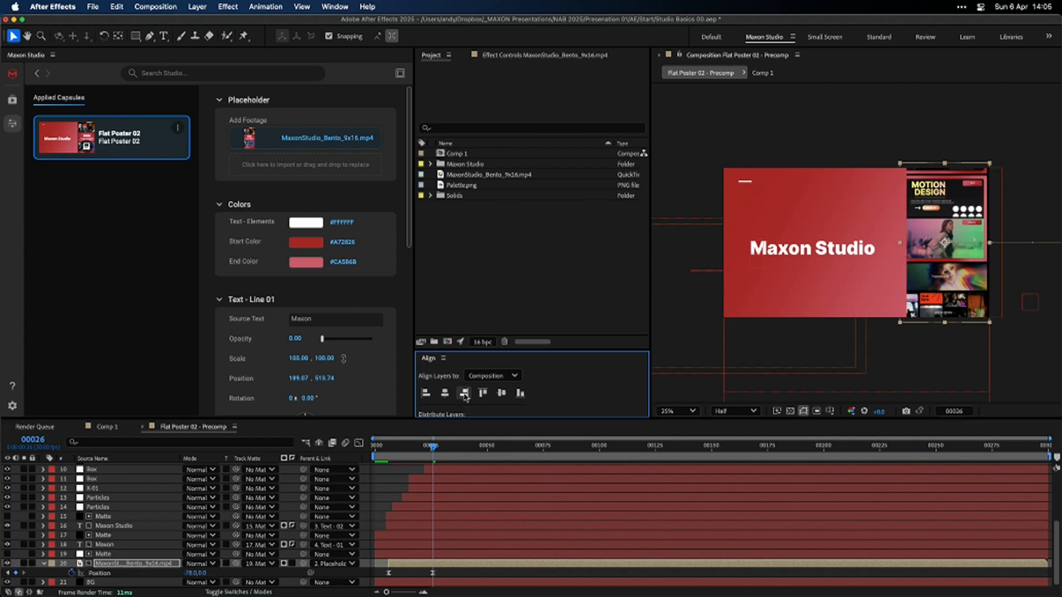
left_click(139, 555)
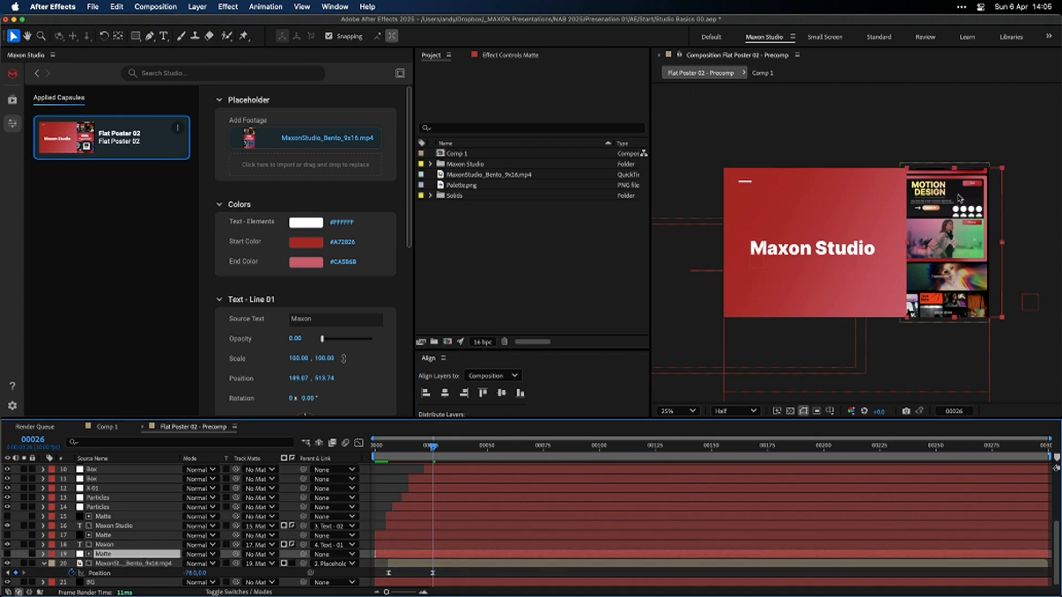
left_click(465, 393)
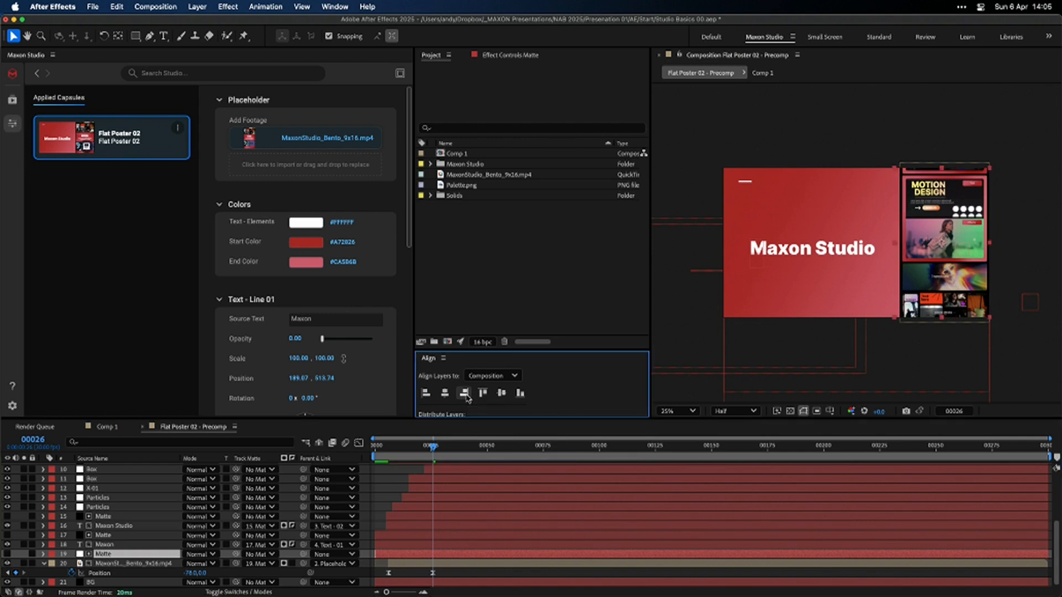
Return to Comp 1, play it from its first frame and stop at frame 87
left_click(111, 428)
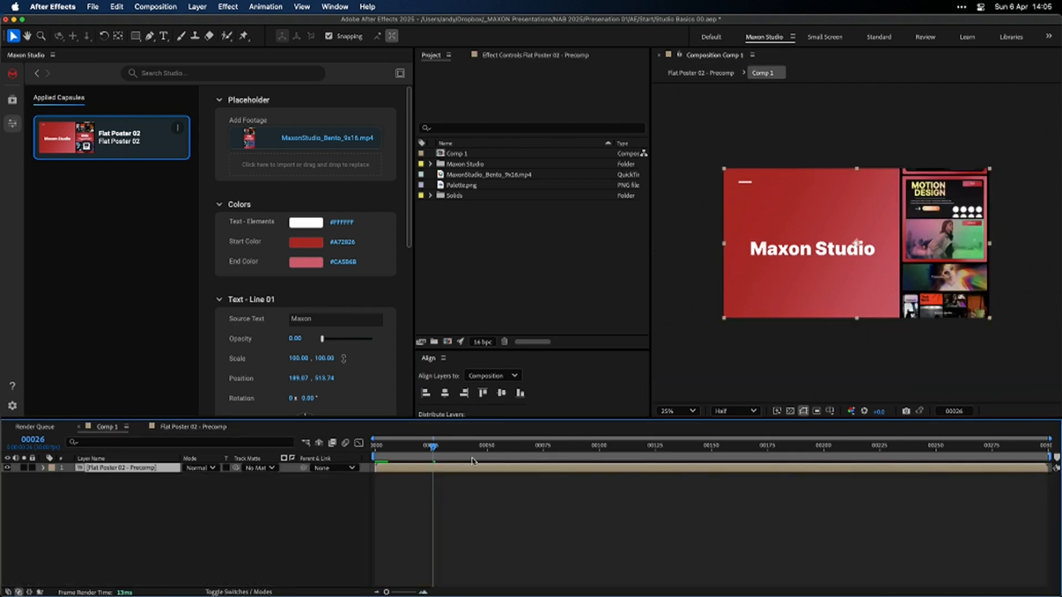
key("space")
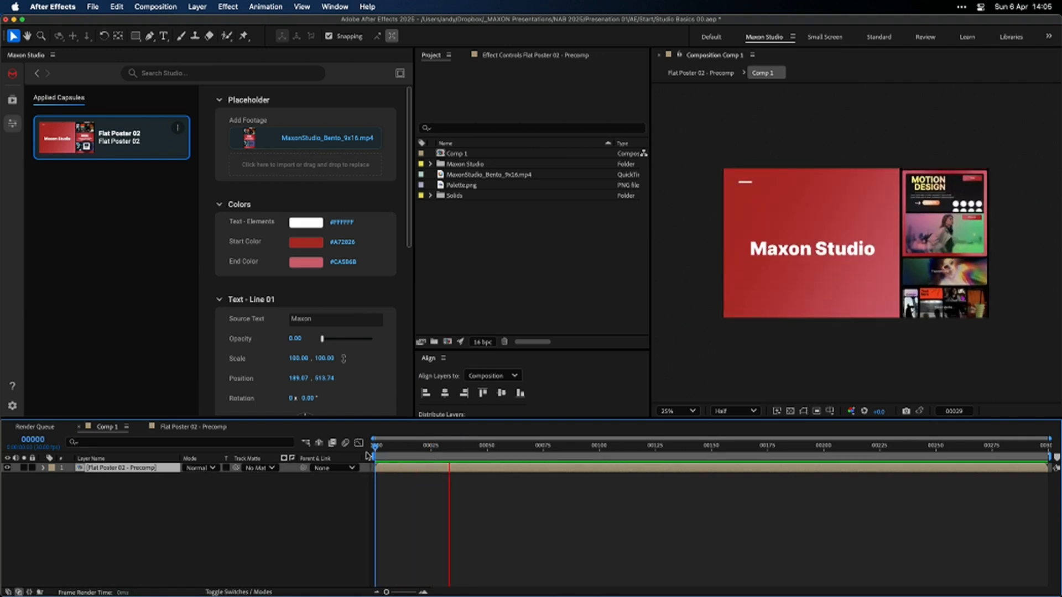
key("space")
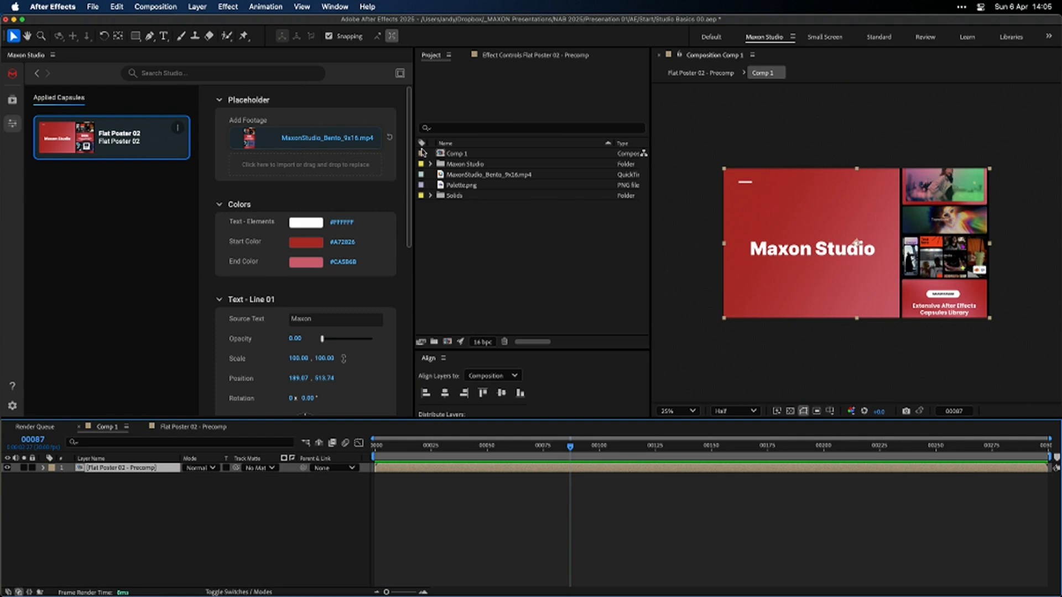
Rename the Comp 1 composition in the project as 01 v02
left_click(493, 254)
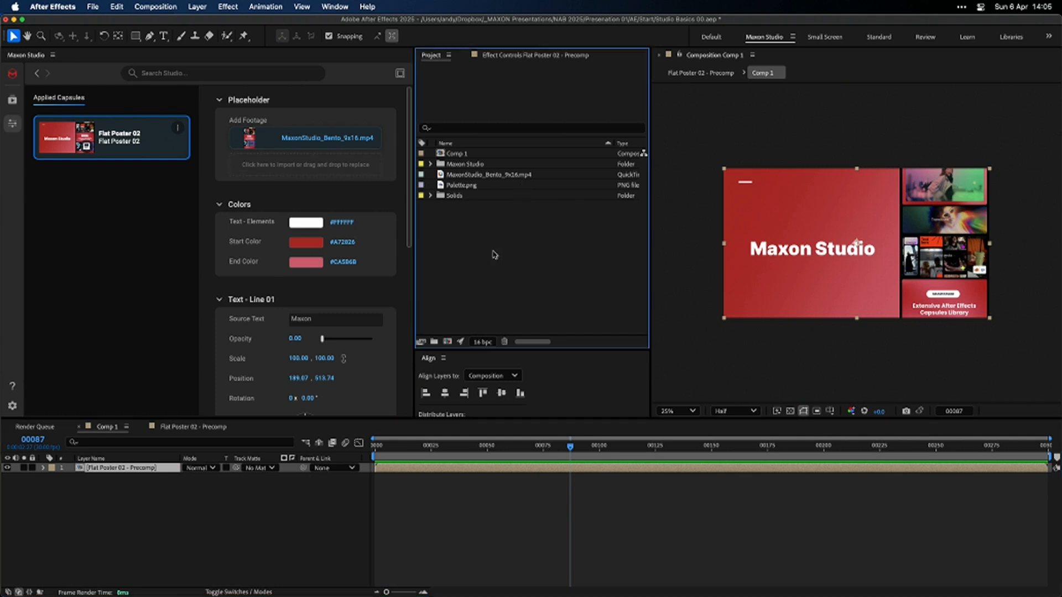
left_click(470, 153)
key("Return")
key("BackSpace")
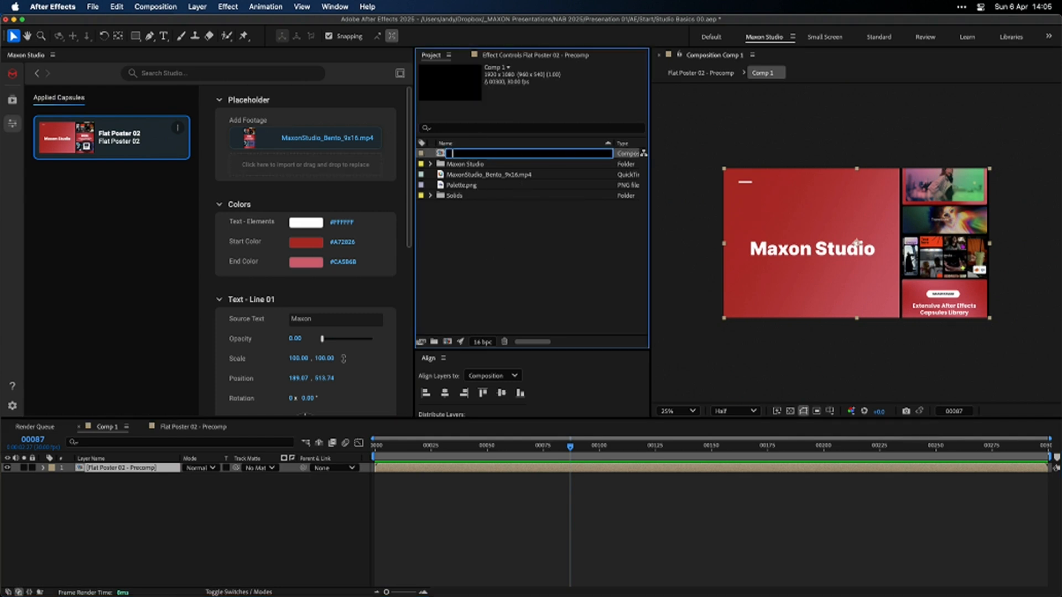
type("01 v02")
key("Return")
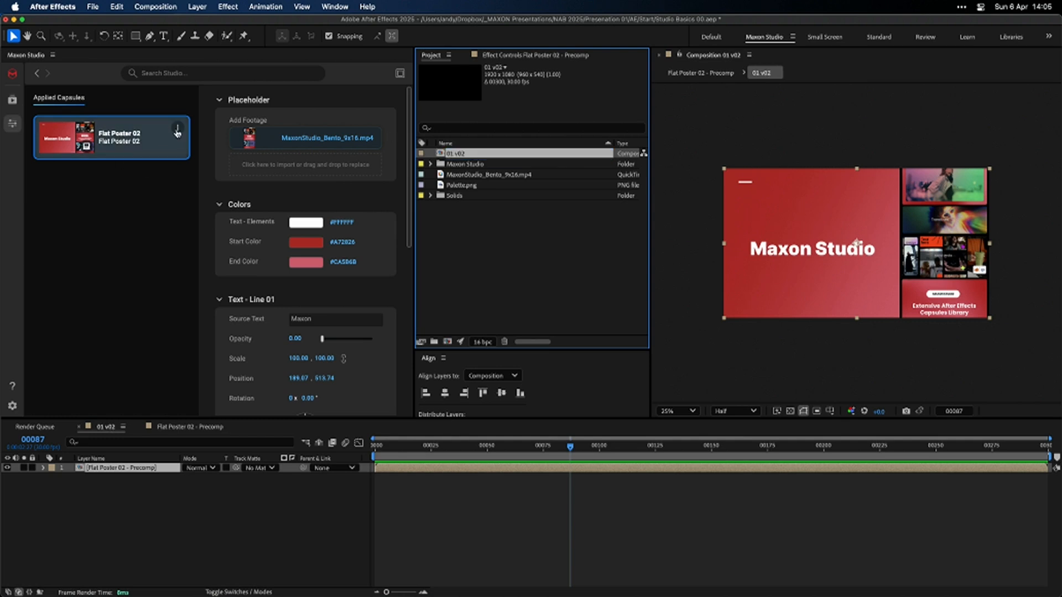
Rename the applied Flat Poster 02 capsule instance as 01 v01
left_click(177, 131)
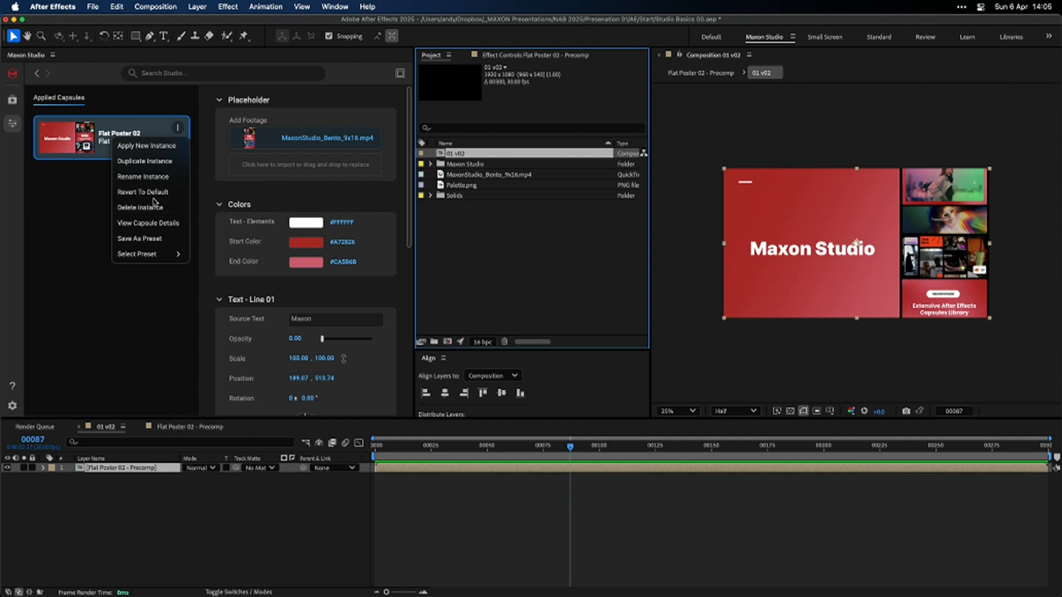
left_click(147, 177)
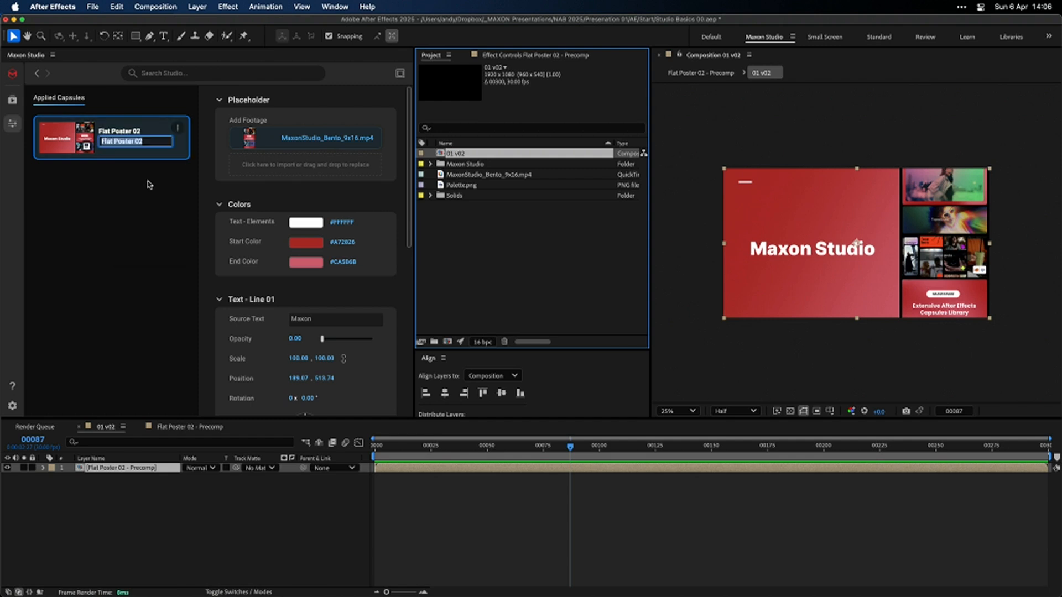
type("01 v01")
key("Return")
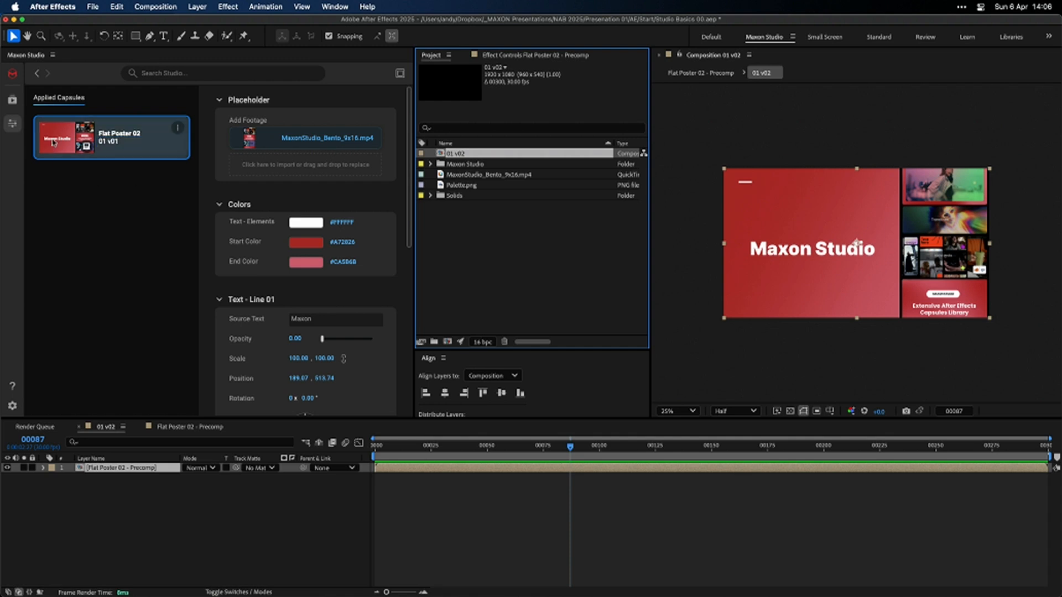
Select the Flat Poster 03 capsule in the Maxon Studio library and create a 1920x1080, 300-frame composition named 02 v01
left_click(12, 100)
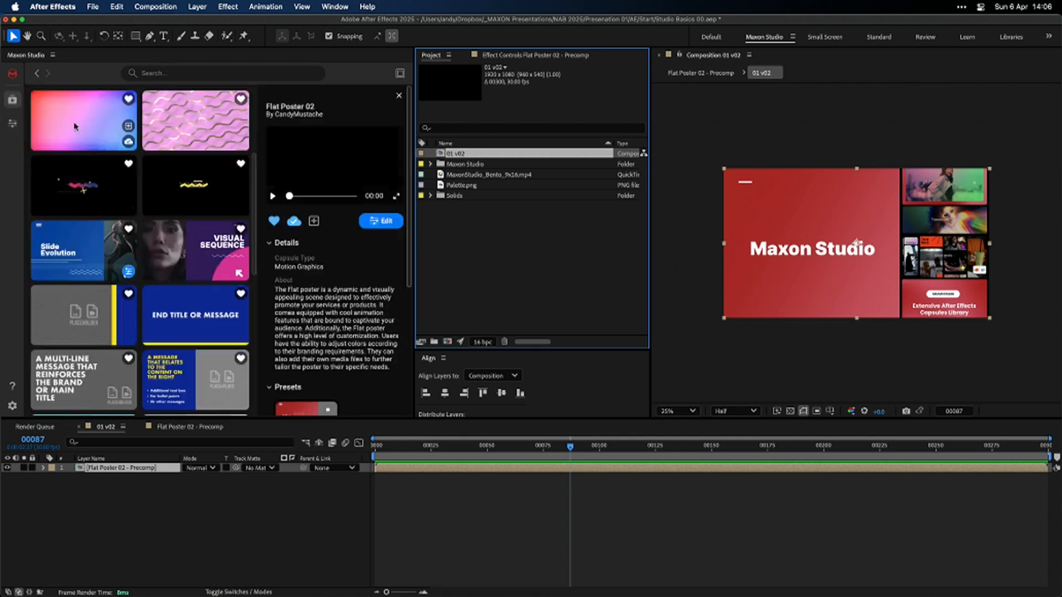
left_click(194, 253)
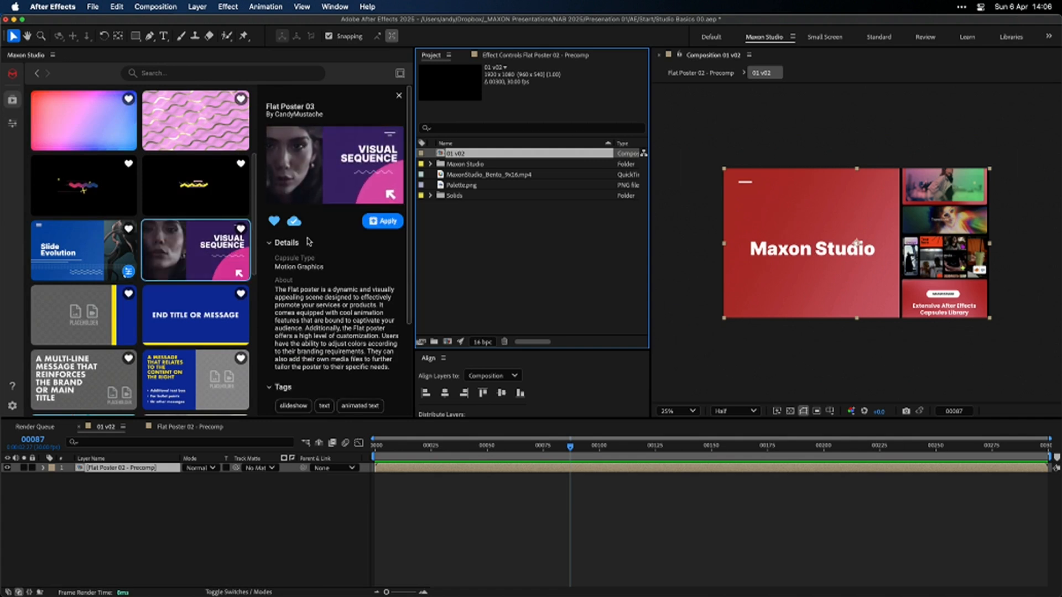
left_click(483, 230)
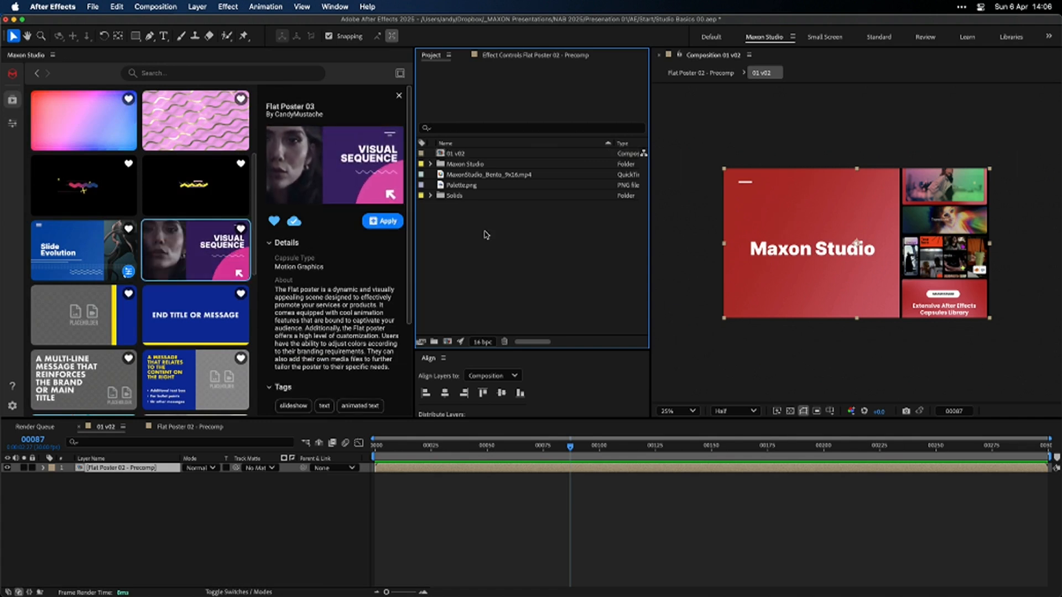
left_click(447, 341)
type("C")
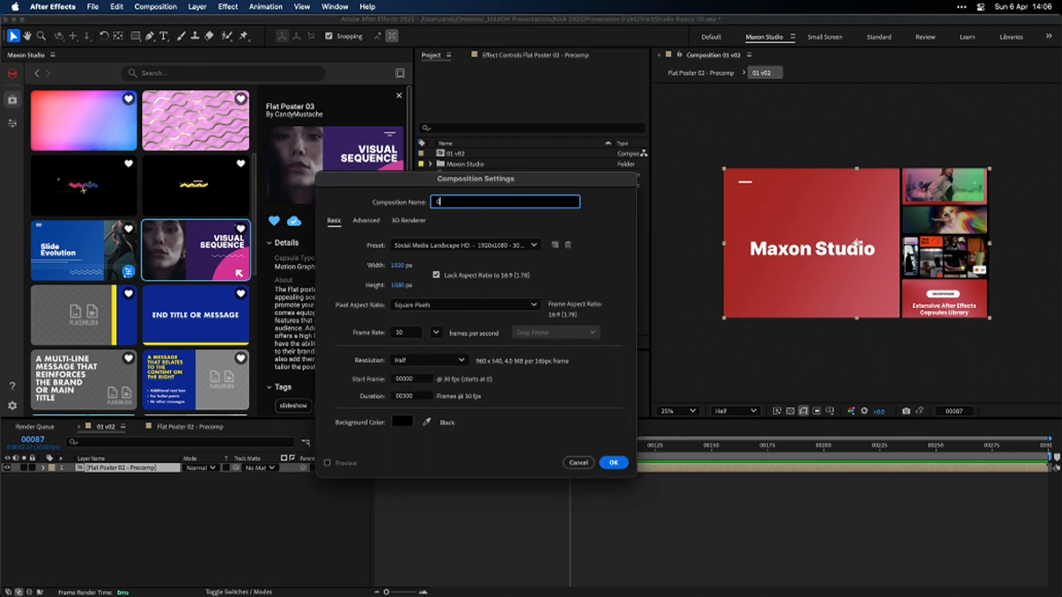
type("2 c01")
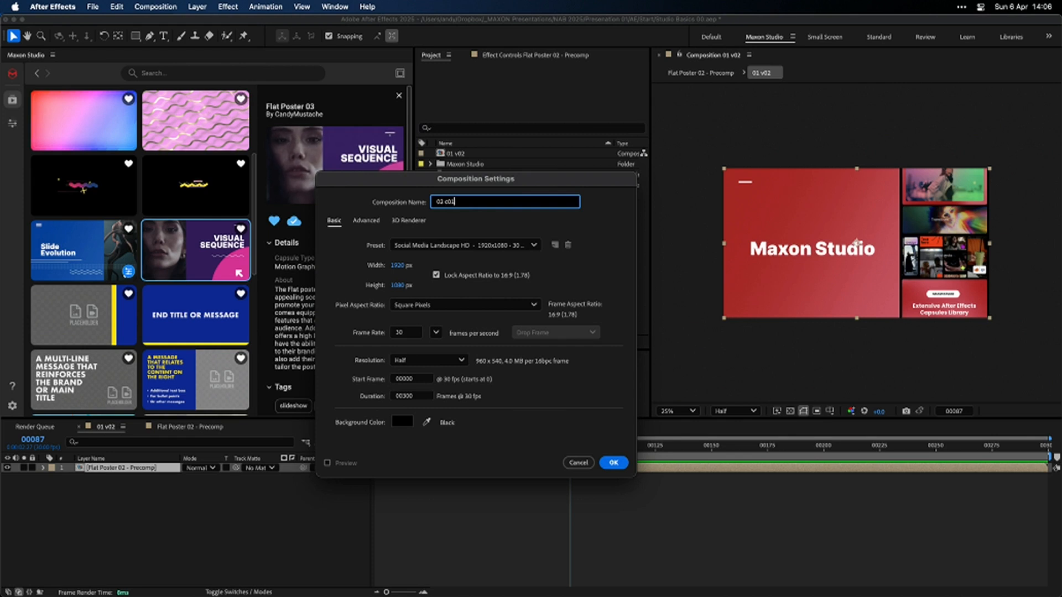
key("BackSpace")
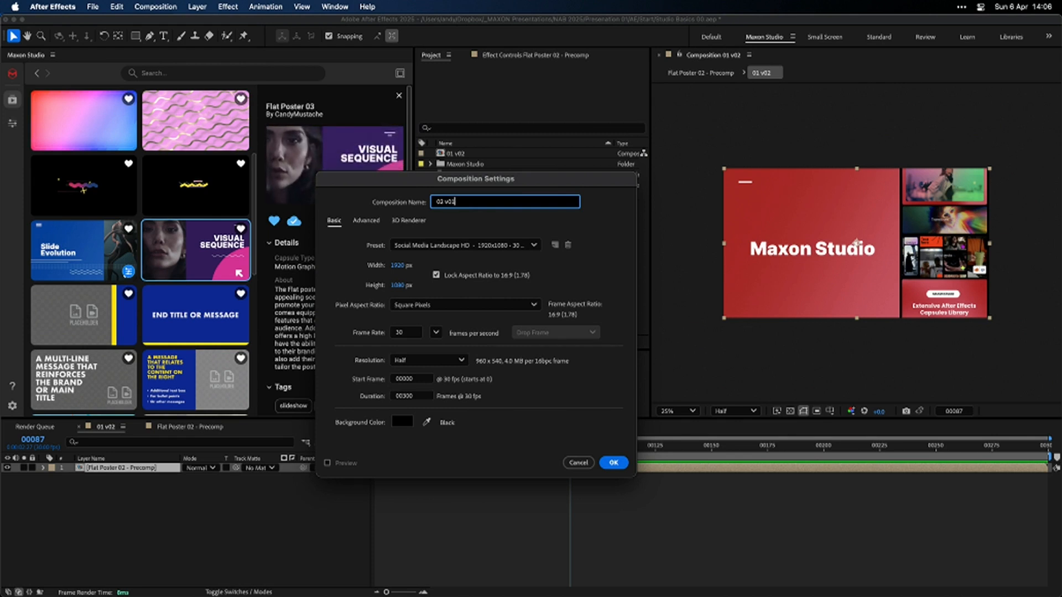
key("Return")
Apply the Flat Poster 03 capsule to the 02 v01 composition, preview frame 184 and open the capsule's editable parameters
left_click(382, 228)
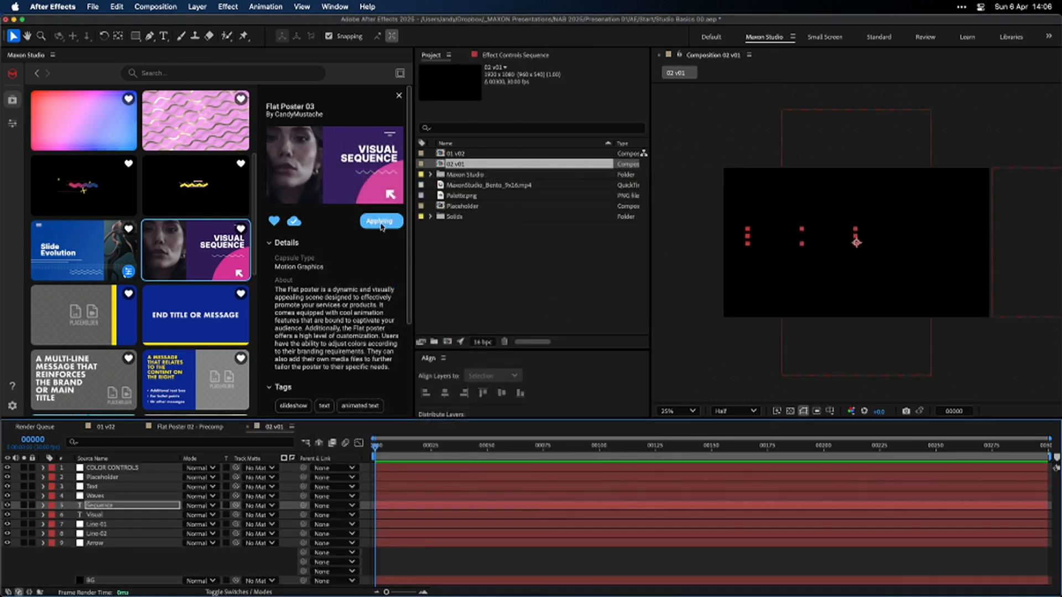
left_click(474, 445)
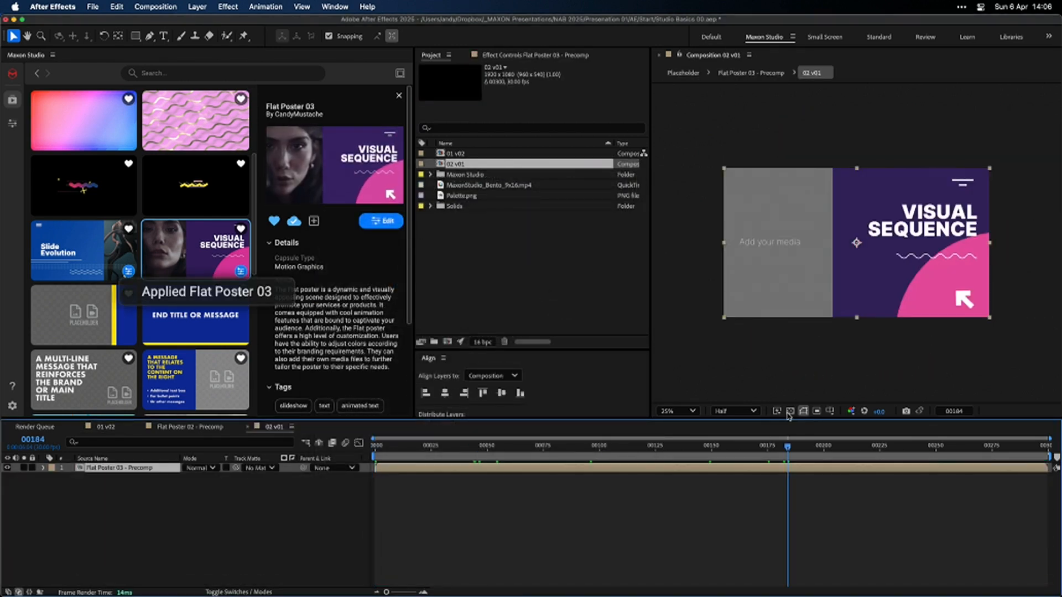
left_click(380, 225)
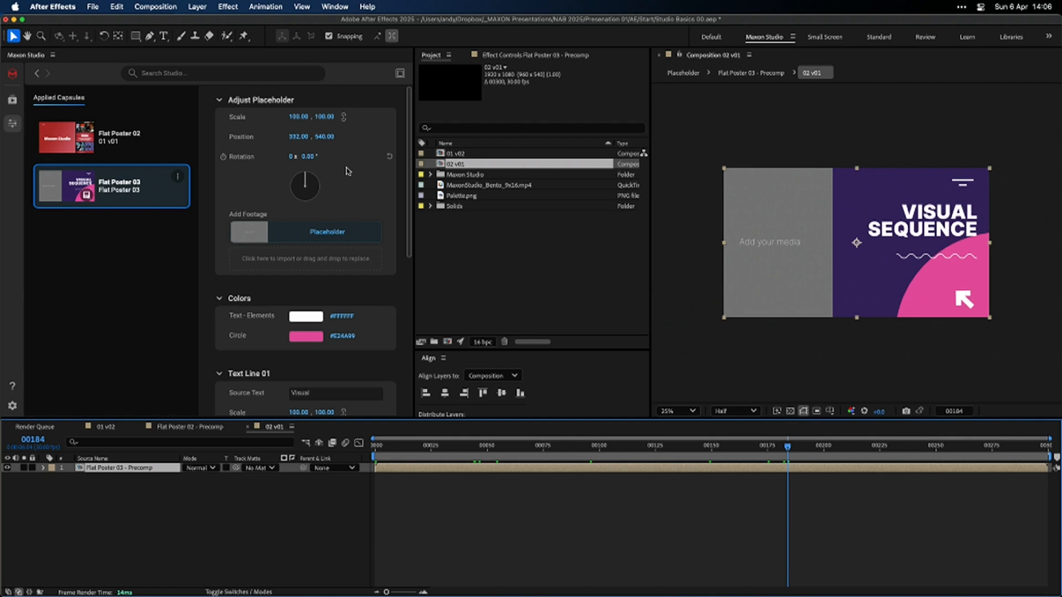
Fill the Flat Poster 03 placeholder with MaxonStudio_Bento_9x16.mp4 and set its scale to 60 and X position to 320
left_click(511, 187)
left_click_drag(511, 187, 300, 255)
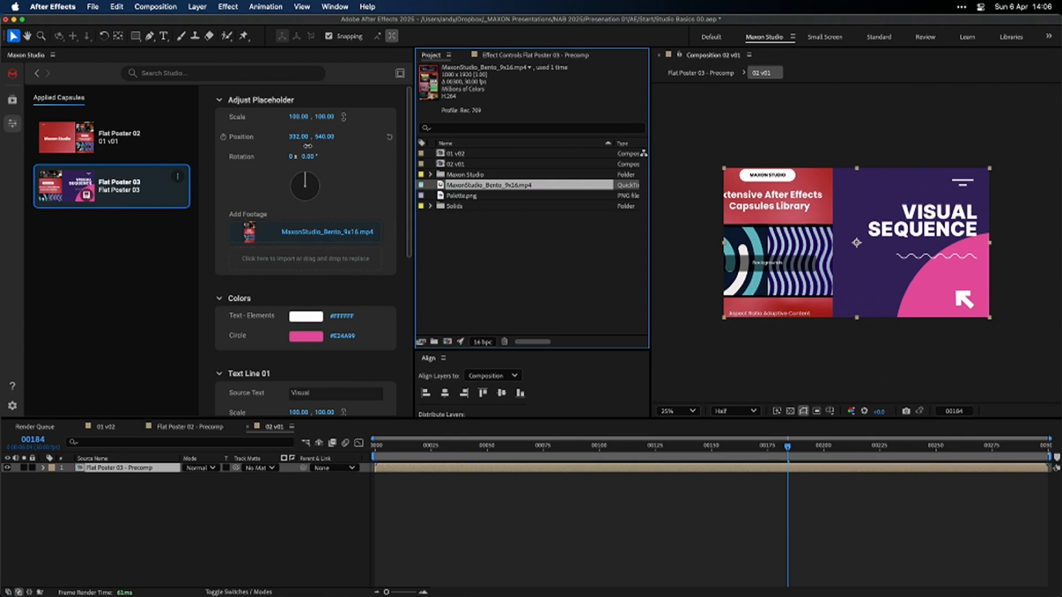
left_click(325, 116)
type("60")
key("Return")
left_click_drag(295, 136, 287, 137)
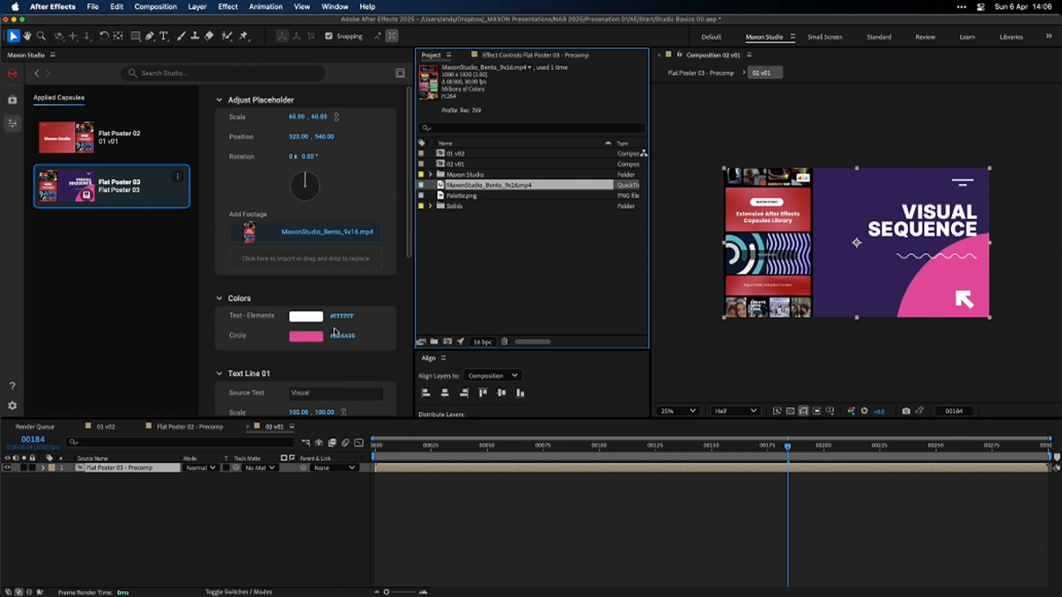
Change the Text Line 01 source text to Maxon and the Text Line 02 source text to Studio
scroll(372, 327, "down", 3)
left_click(320, 313)
type("Maxon")
key("Return")
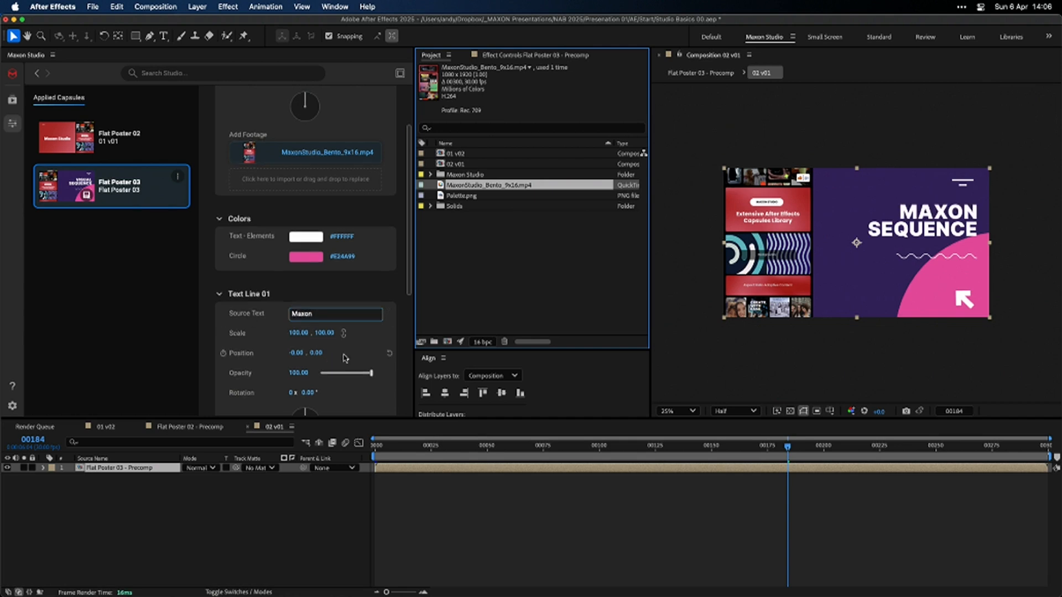
scroll(329, 365, "down", 5)
left_click(332, 337)
type("Studio")
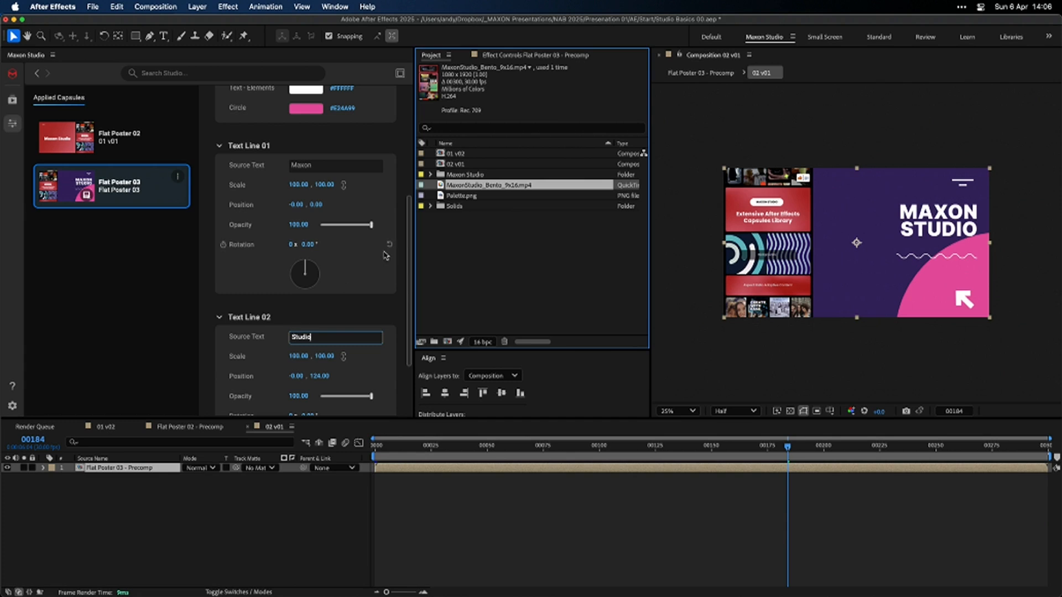
In the Flat Poster 03 elements, set the Waves and second Lines values to 0, leaving the Arrow at 100
scroll(373, 266, "down", 5)
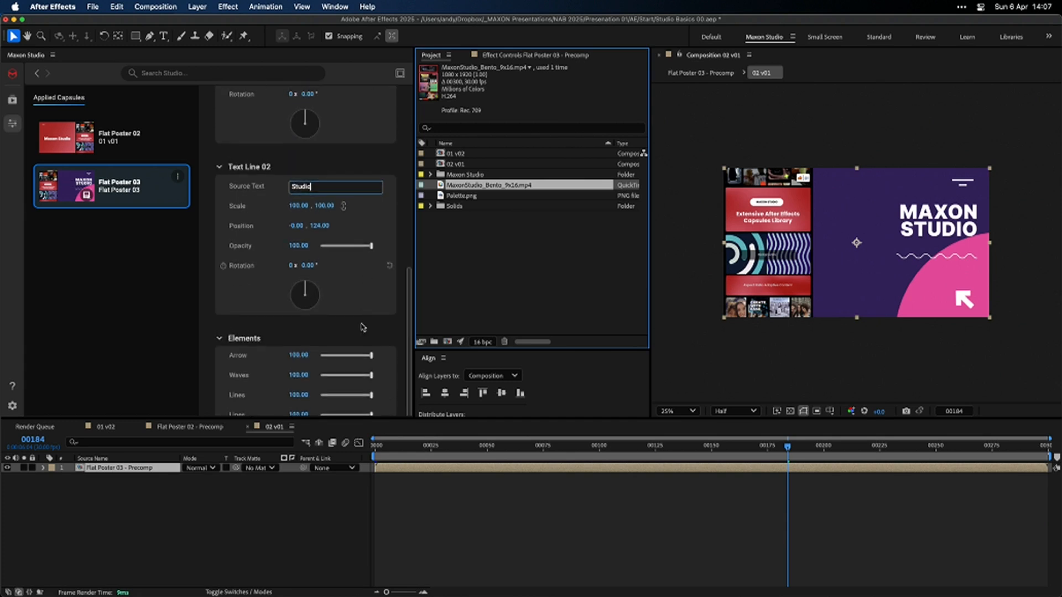
left_click_drag(355, 357, 322, 356)
key("super+z")
mouse_move(369, 376)
left_mouse_down()
mouse_move(313, 381)
mouse_move(269, 403)
mouse_move(409, 398)
mouse_move(214, 412)
left_mouse_up()
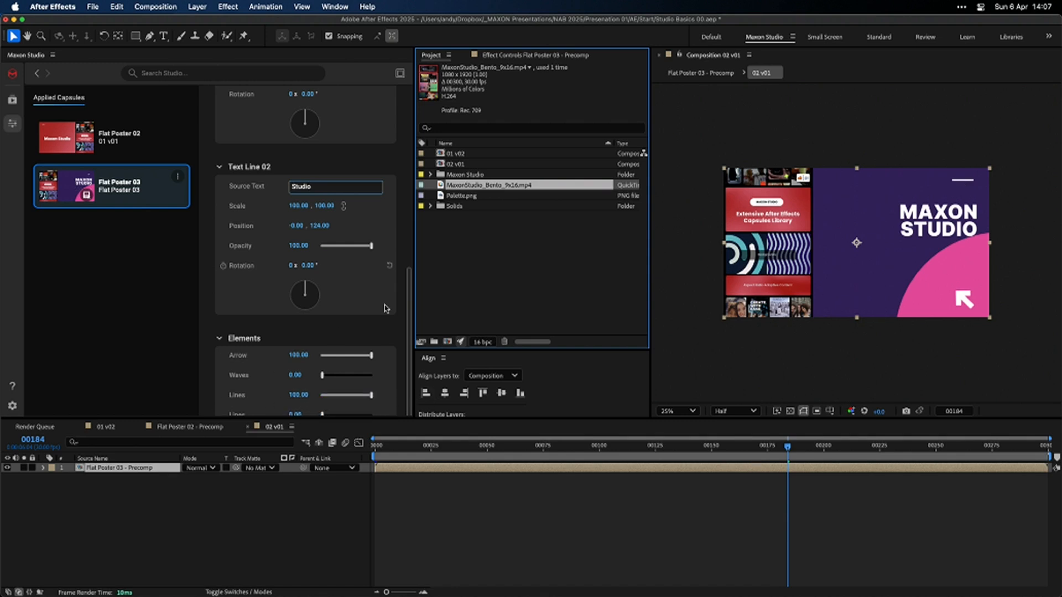
Set the Flat Poster 03 Circle color to #CA5B6B by sampling the pink swatch of Palette.png
scroll(388, 262, "up", 8)
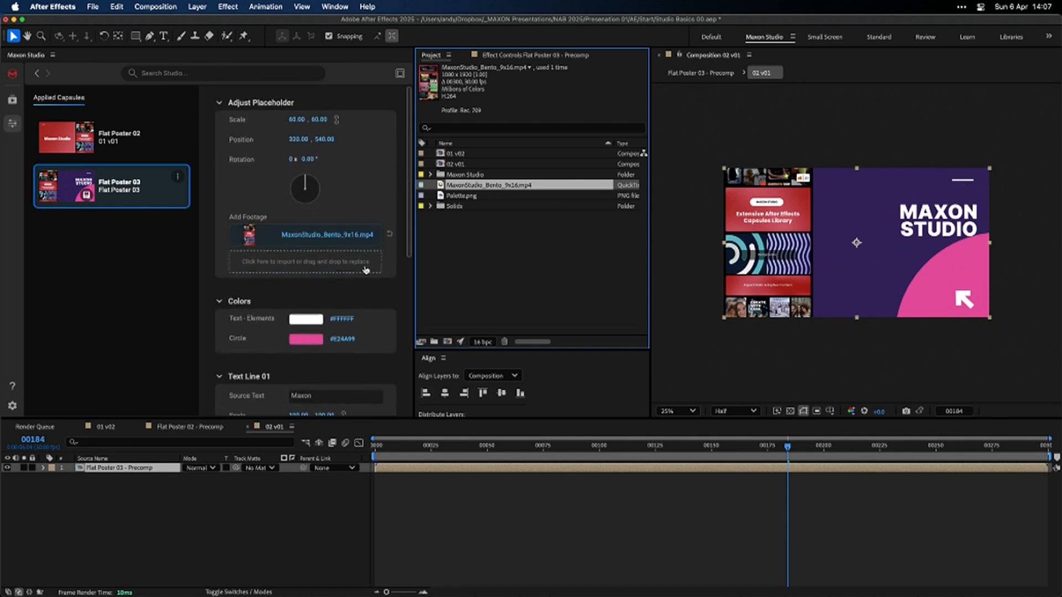
left_click(506, 195)
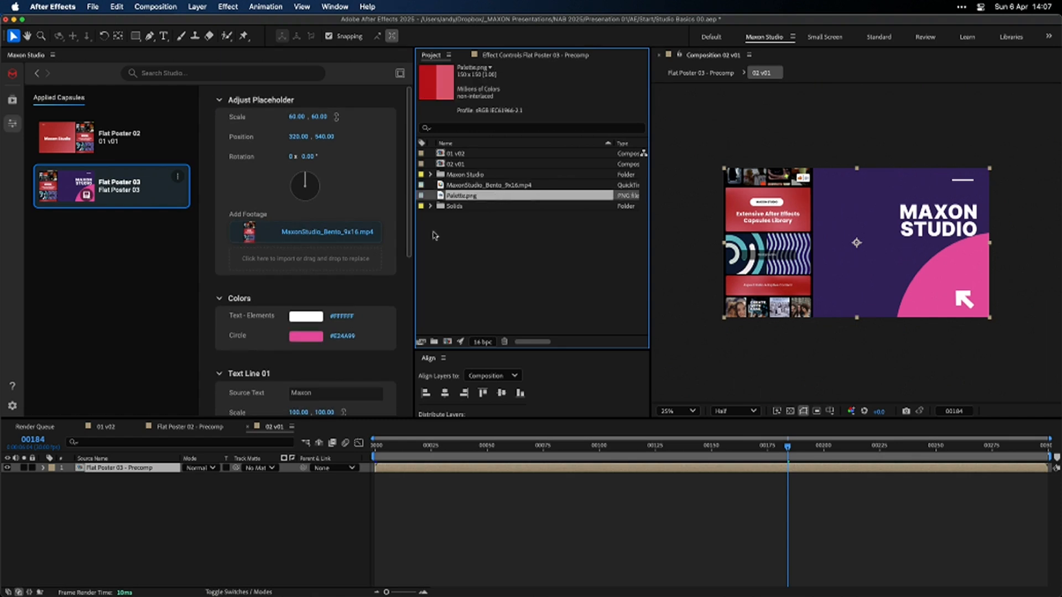
left_click(303, 337)
left_click(570, 316)
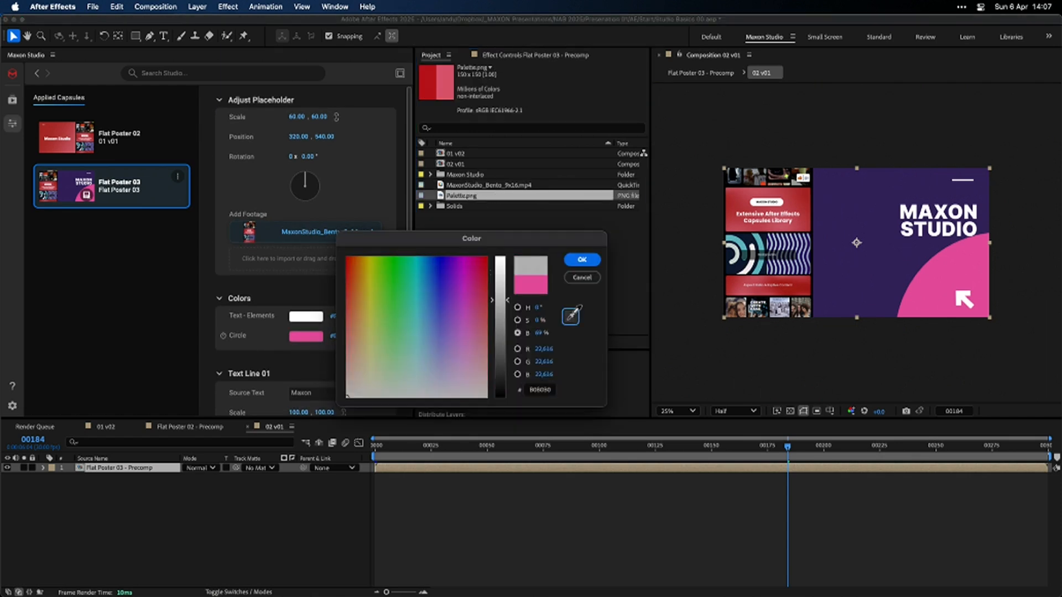
left_click(451, 89)
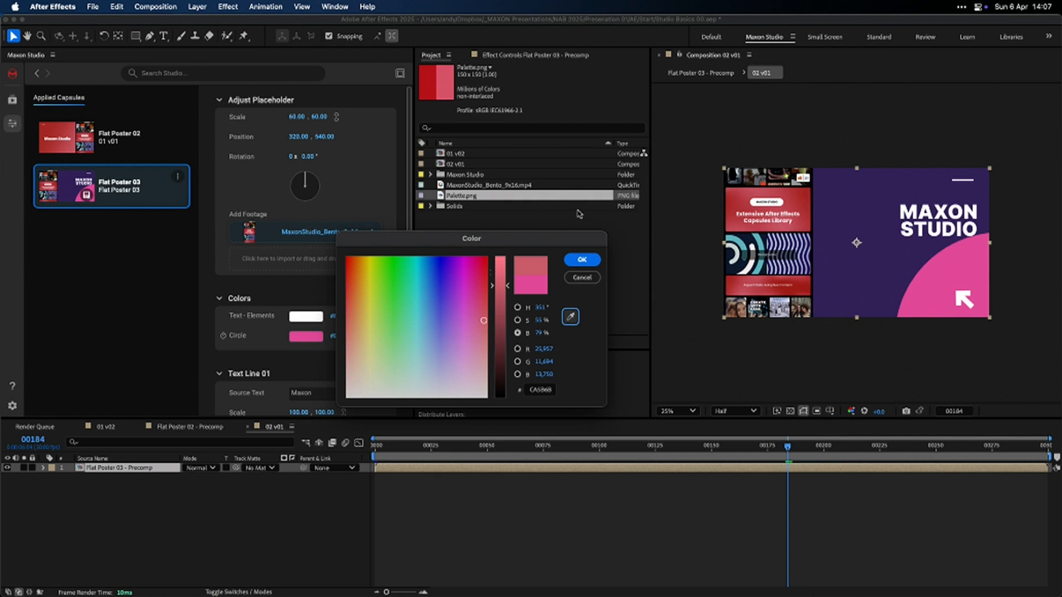
left_click(582, 259)
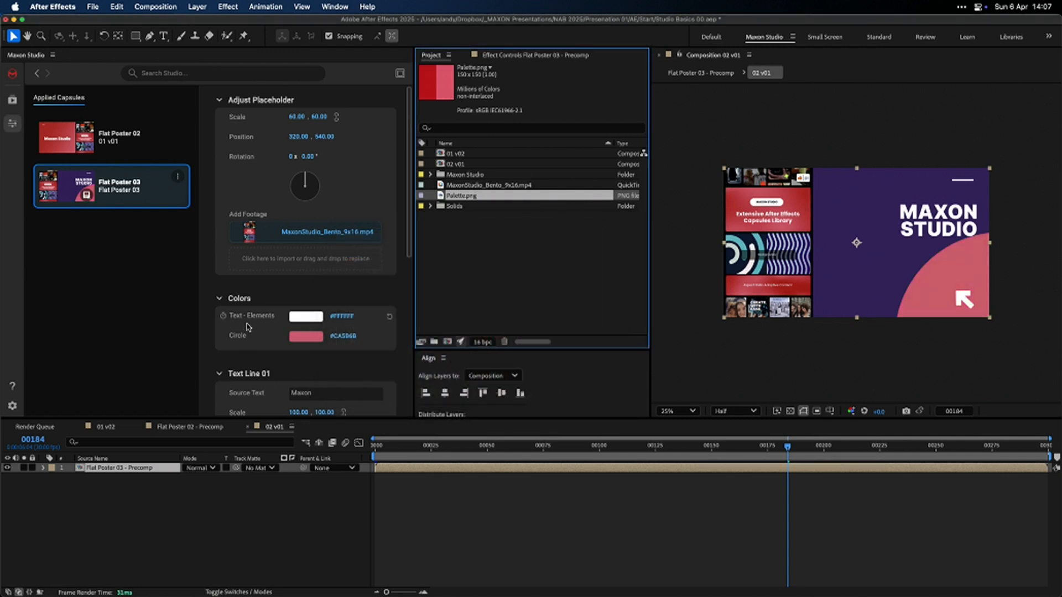
Open the Flat Poster 03 precomp and show the Gradient Ramp effect settings of its BG layer
scroll(300, 283, "down", 5)
scroll(300, 283, "down", 8)
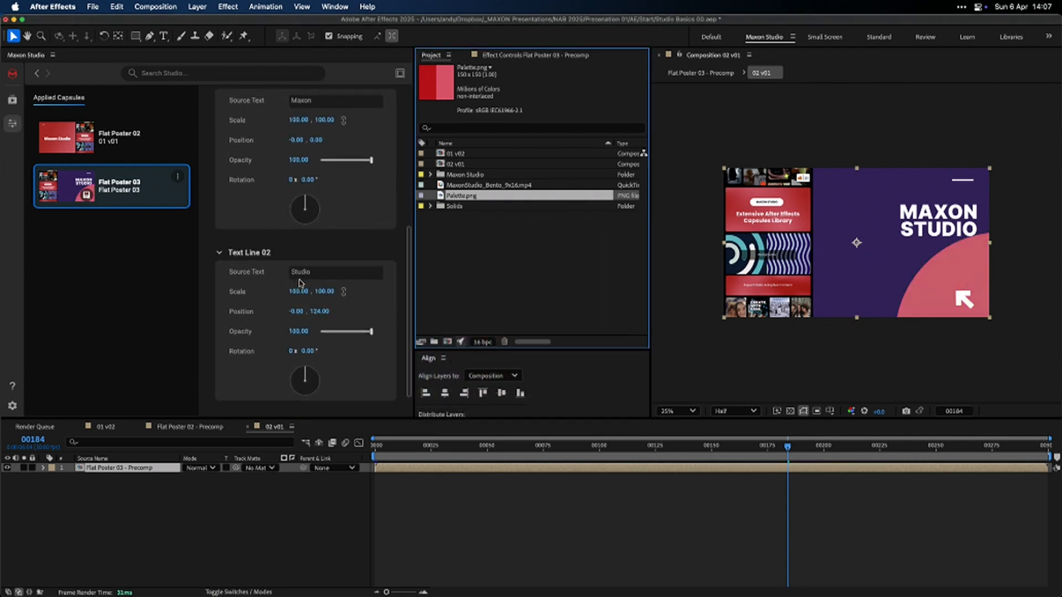
scroll(300, 283, "up", 12)
double_click(124, 470)
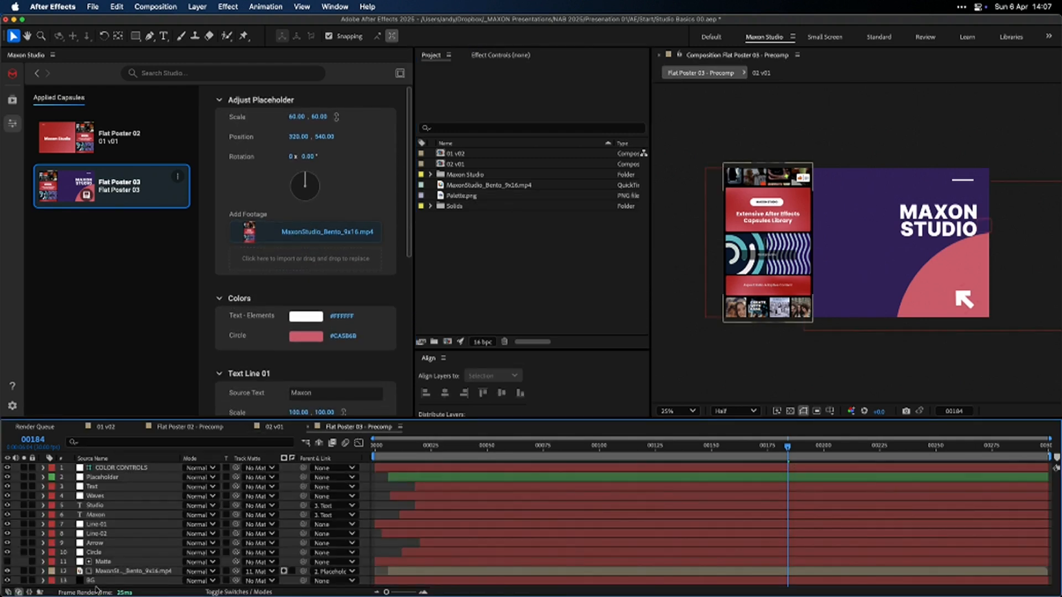
left_click(97, 580)
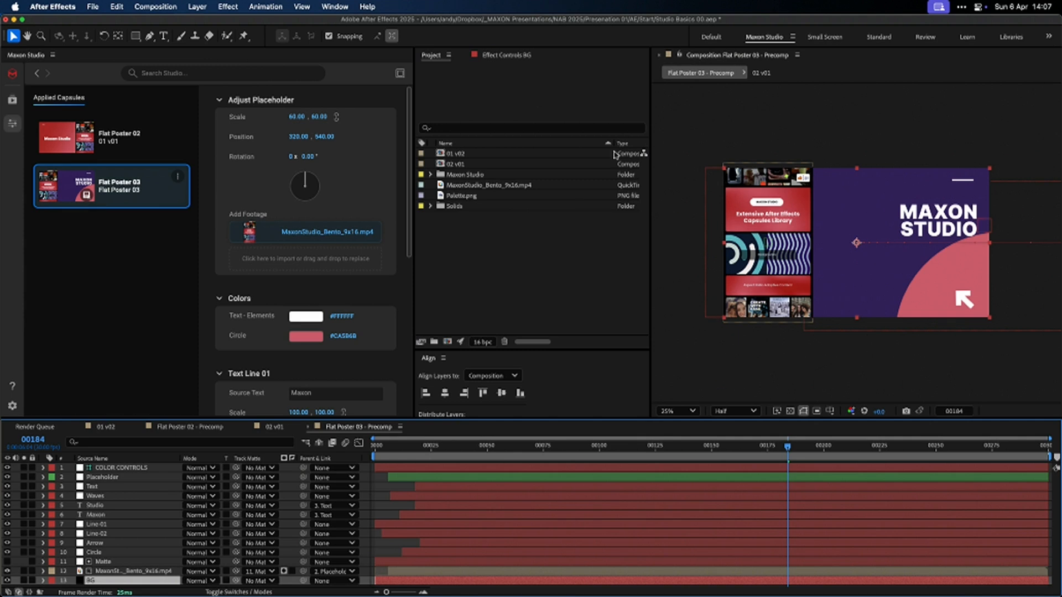
left_click(520, 57)
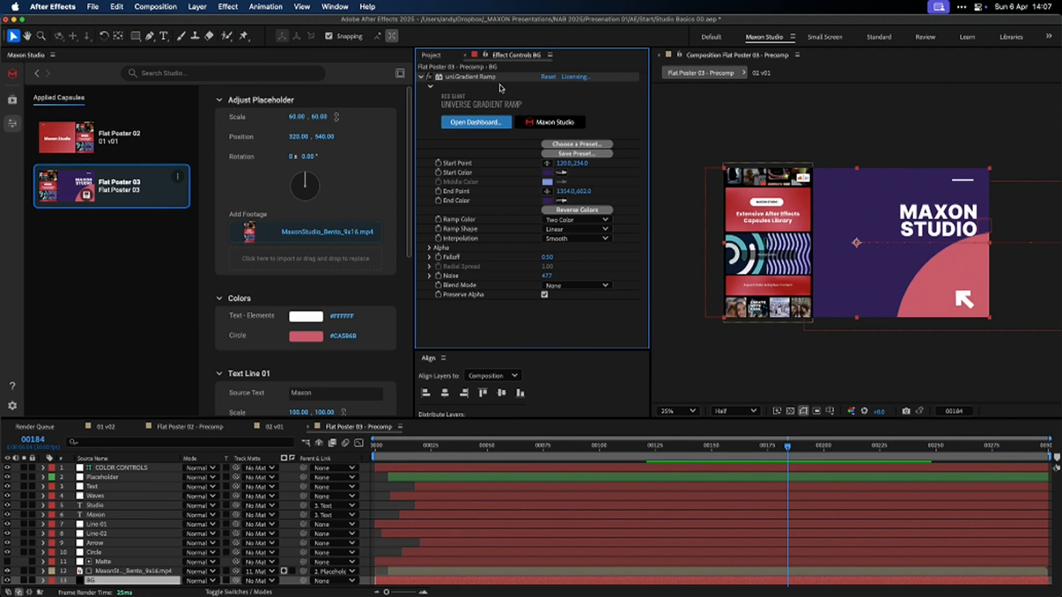
Open Palette.png in its own footage viewer and dock it beside the composition view
left_click(431, 56)
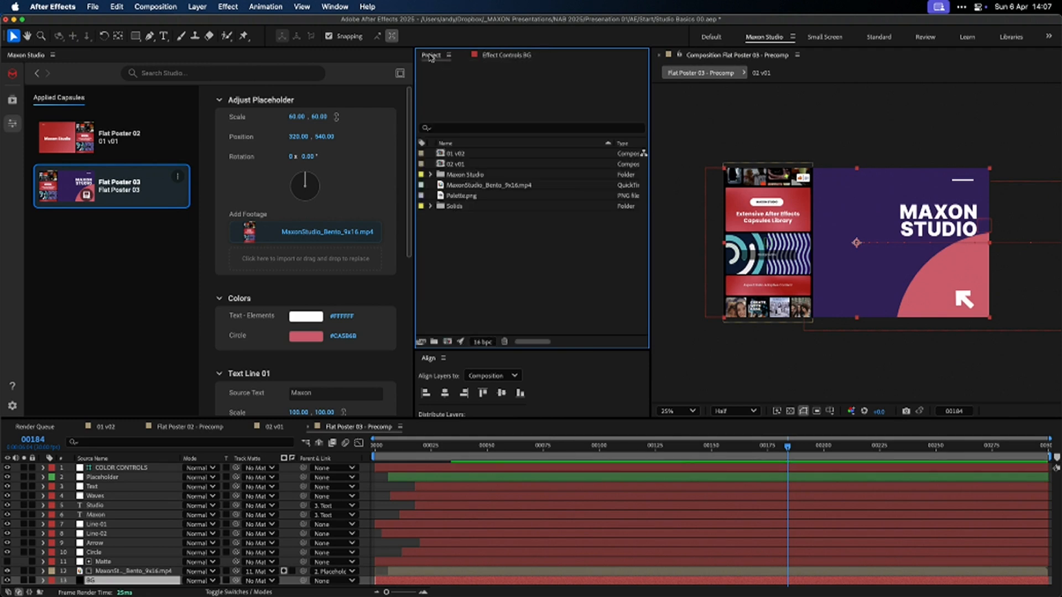
left_click(459, 196)
double_click(455, 196)
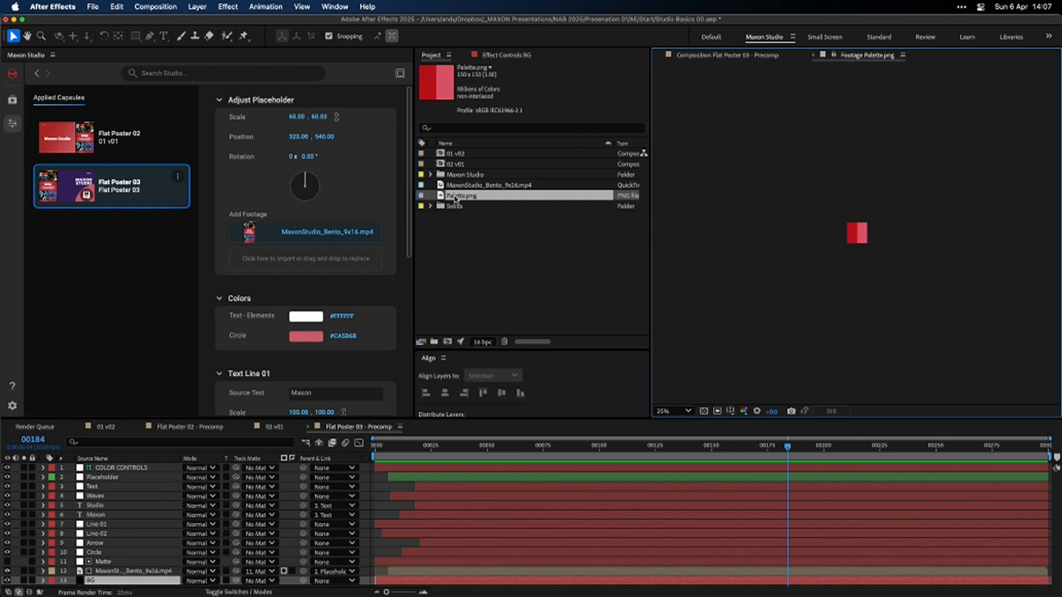
left_click_drag(842, 55, 1049, 124)
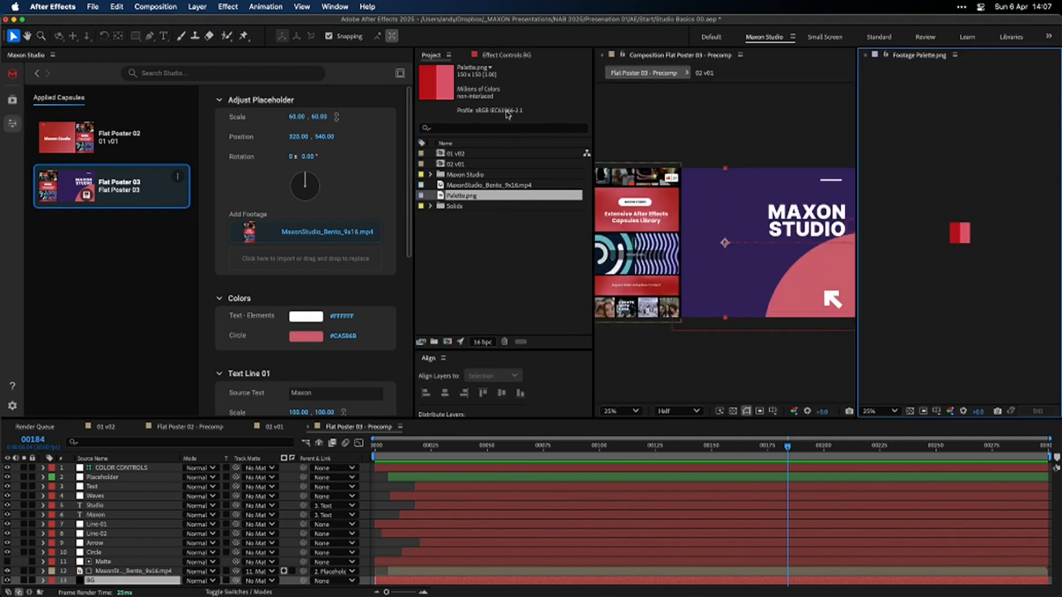
Set the BG gradient's Start Color and End Color to the red sampled from Palette.png, and close the palette viewer
left_click(518, 55)
left_click(533, 172)
left_click(960, 220)
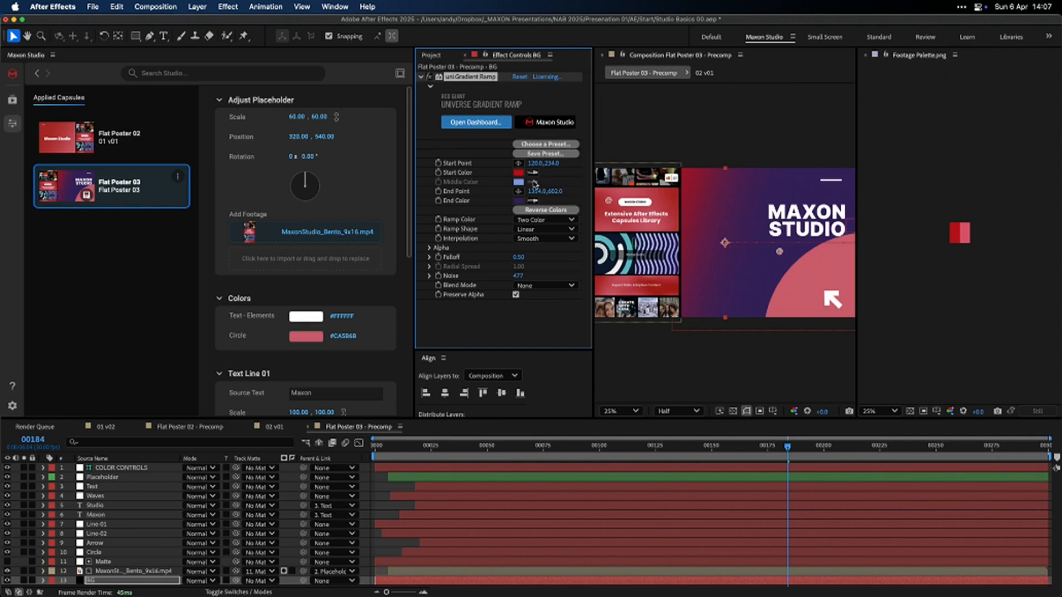
left_click(532, 200)
left_click(953, 233)
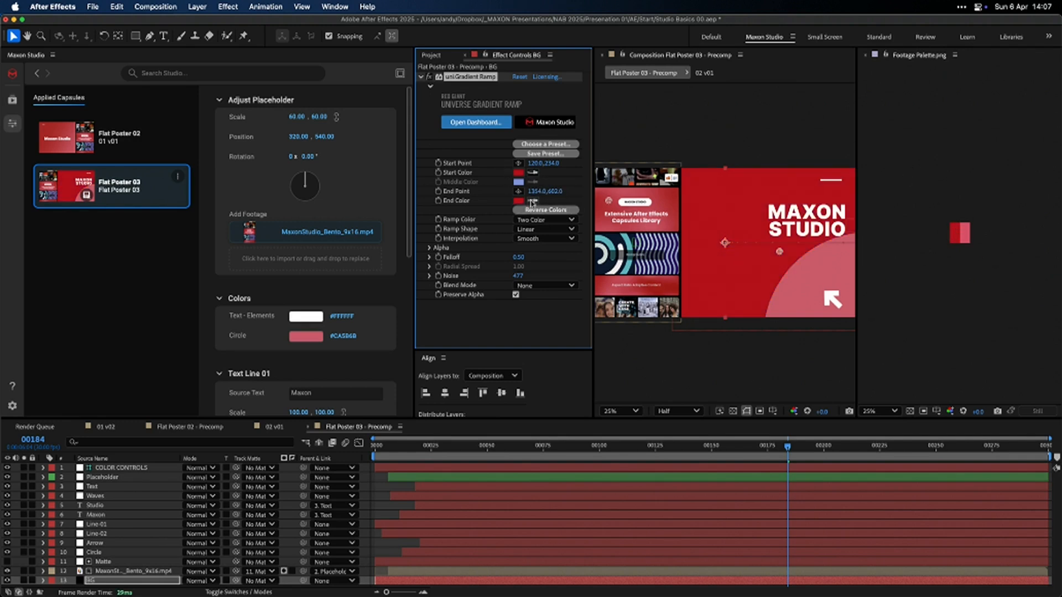
left_click(865, 56)
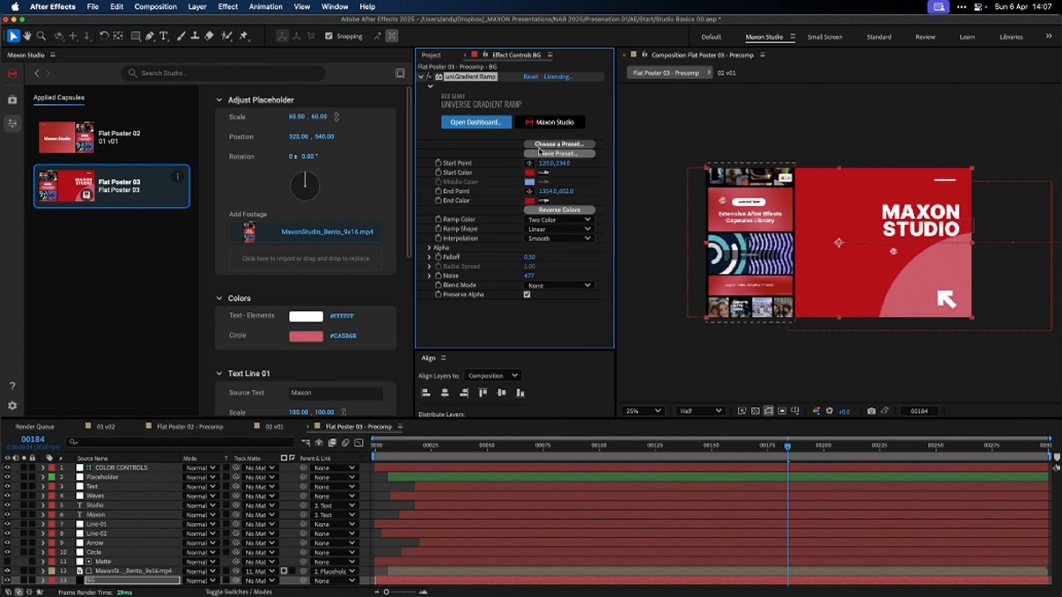
Open the 01 v02 composition from the project
left_click(438, 56)
left_click(495, 227)
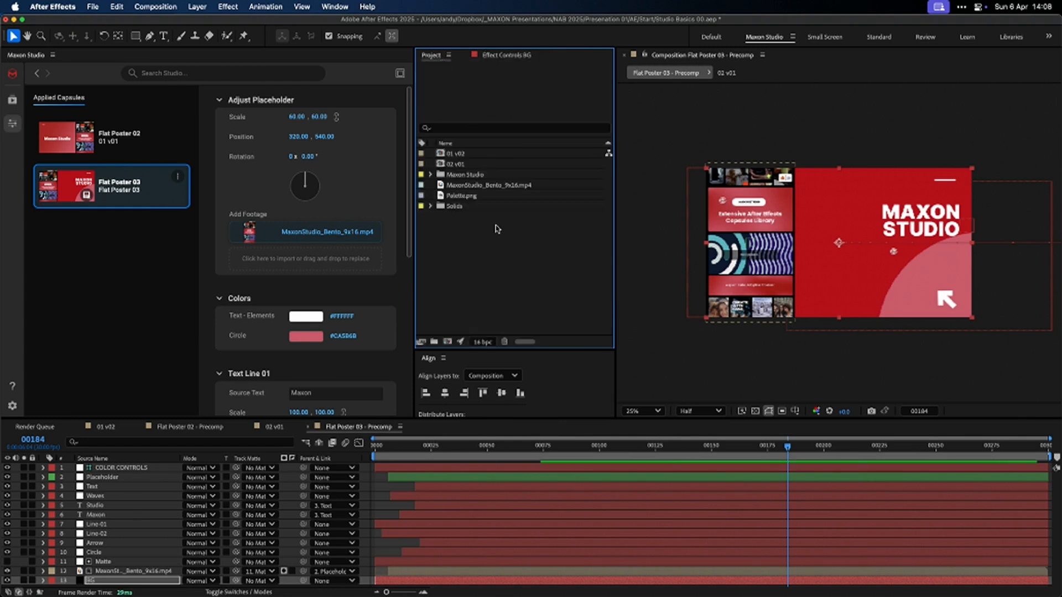
left_click(463, 155)
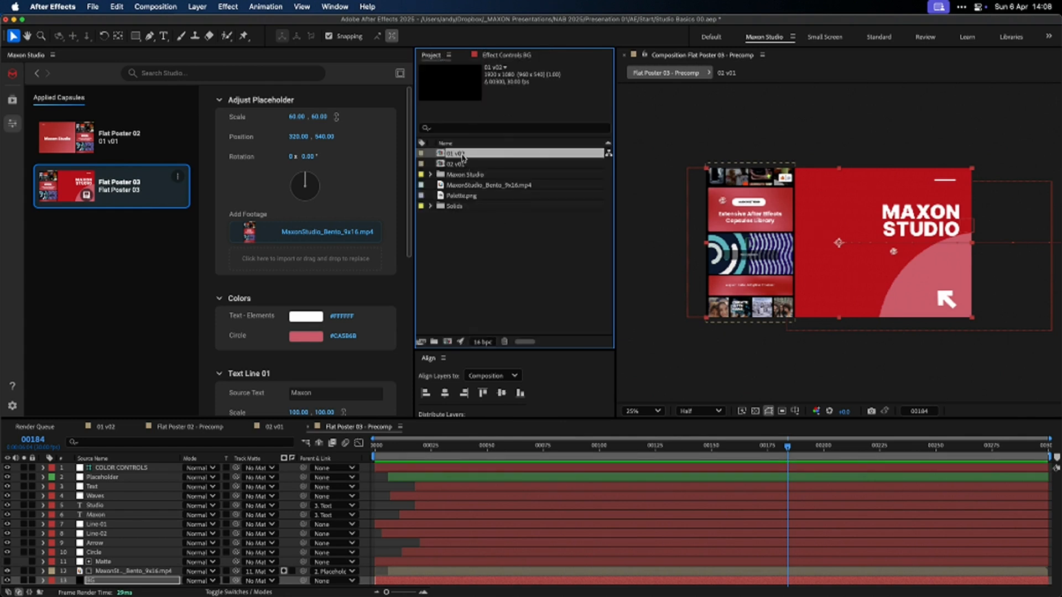
double_click(464, 155)
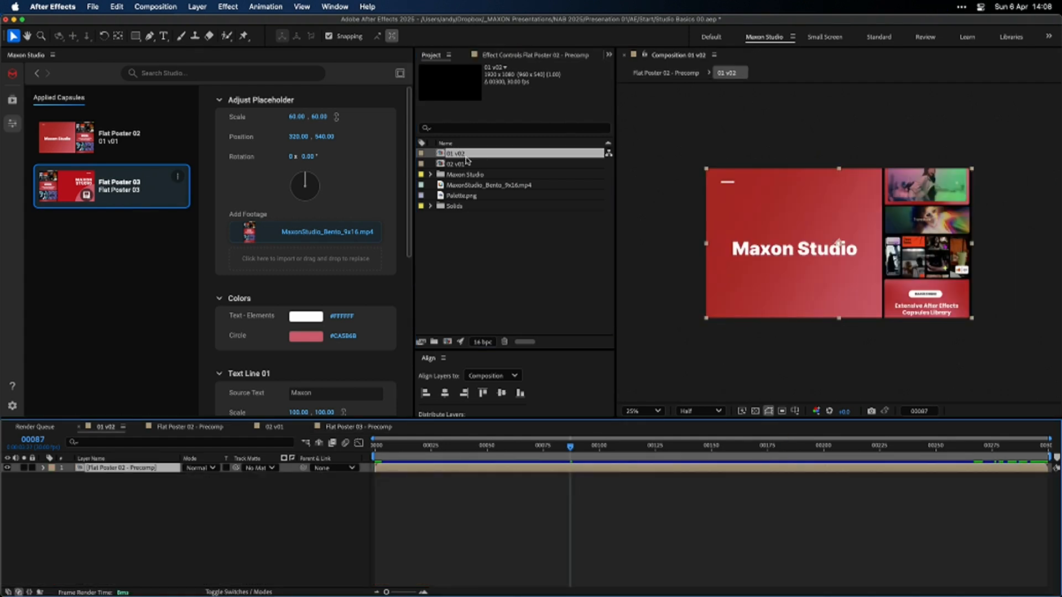
left_click(464, 286)
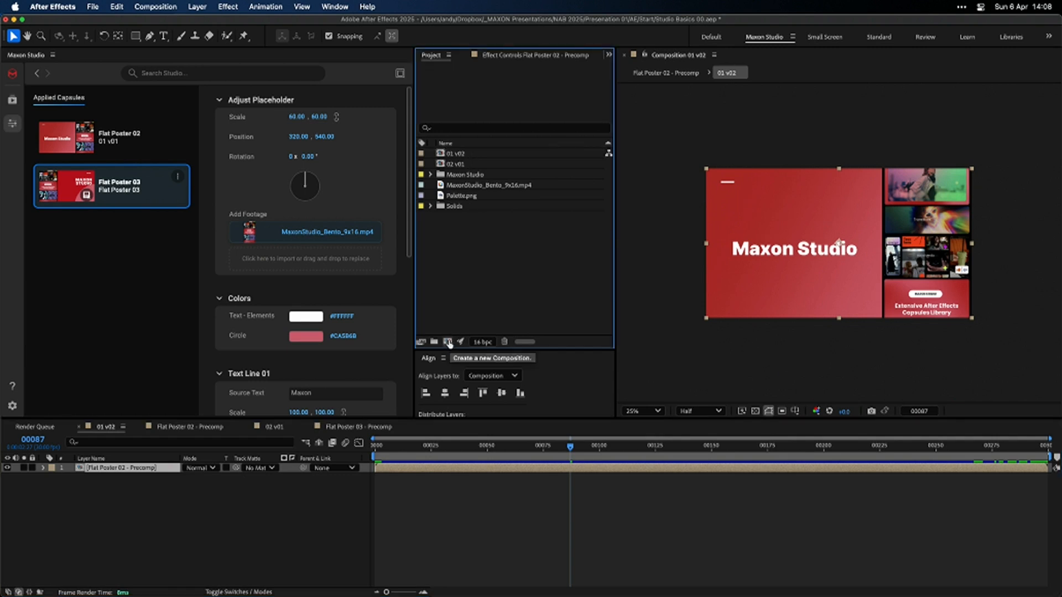
left_click(447, 342)
type("01")
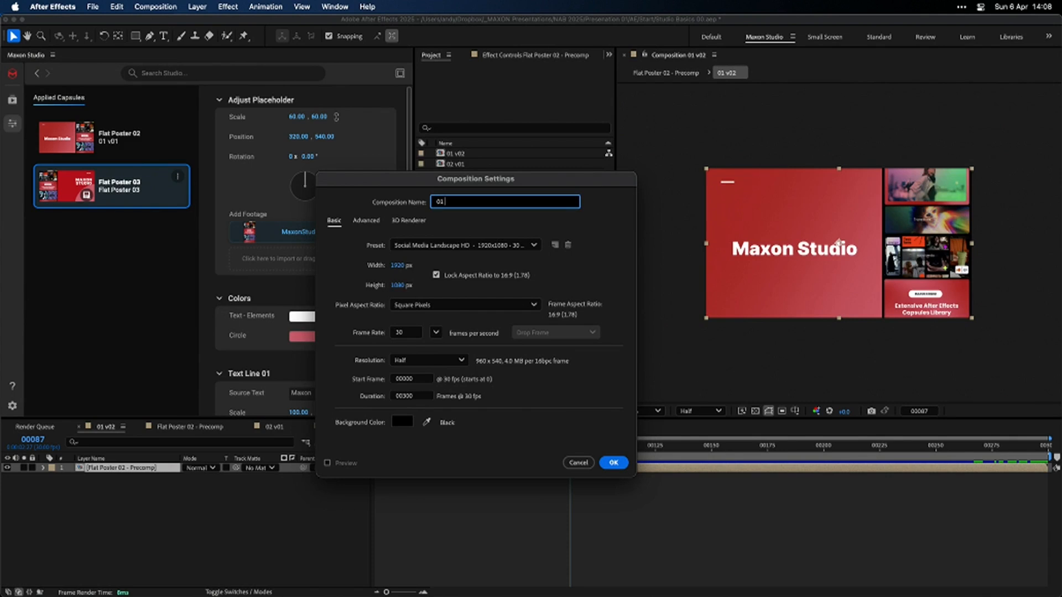
key("Escape")
Rename the existing 01 v02 composition as 01 v01
left_click(471, 154)
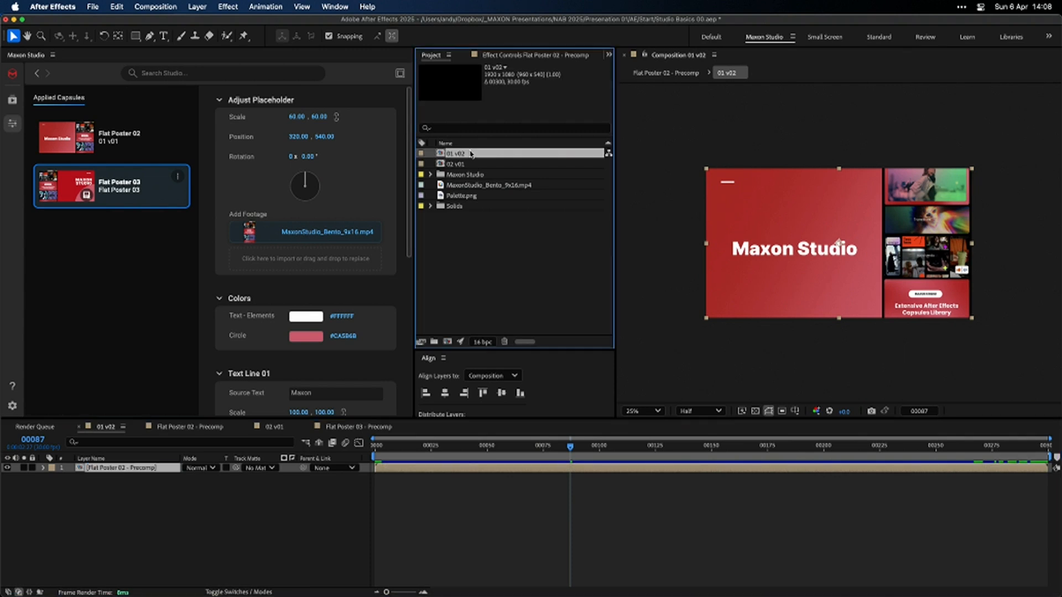
key("Return")
key("Return")
key("Return")
key("Right")
key("BackSpace")
key("Return")
left_click(483, 293)
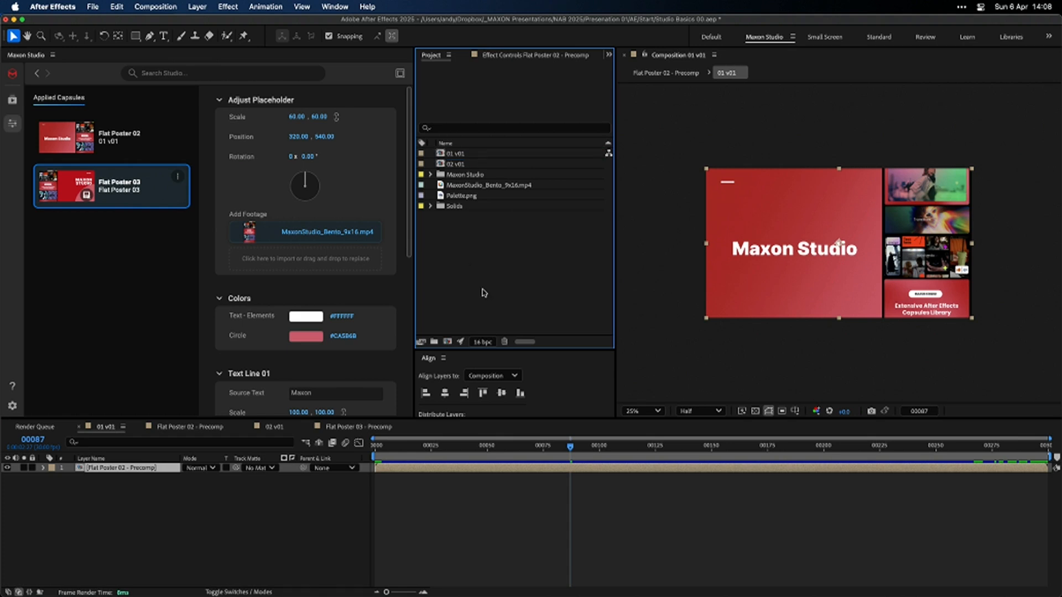
Create a new 1920x1080, 30 fps, 300-frame composition named 01 v02
left_click(447, 341)
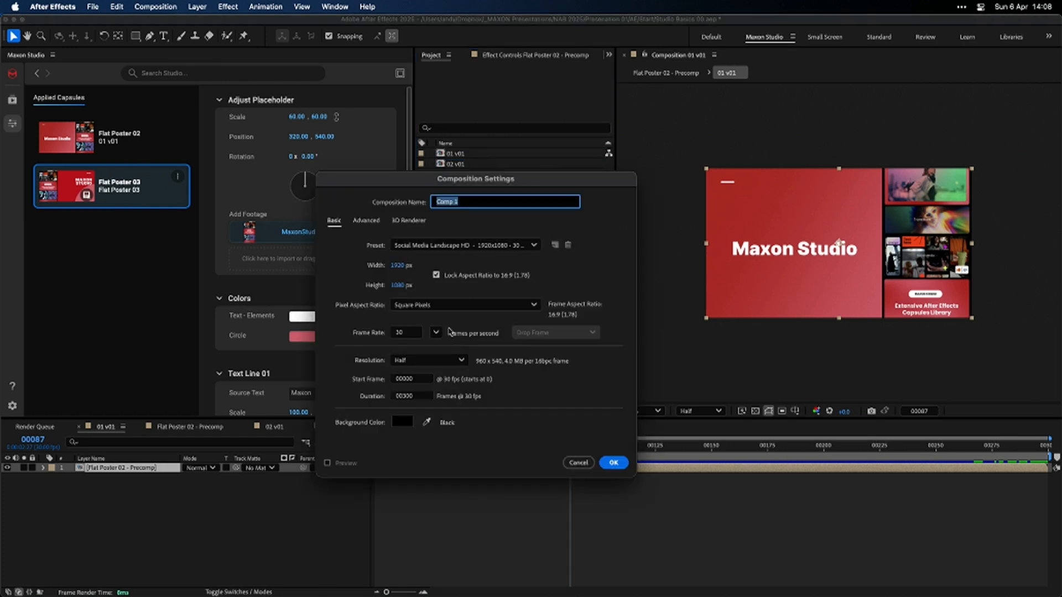
type("01 v02")
key("Return")
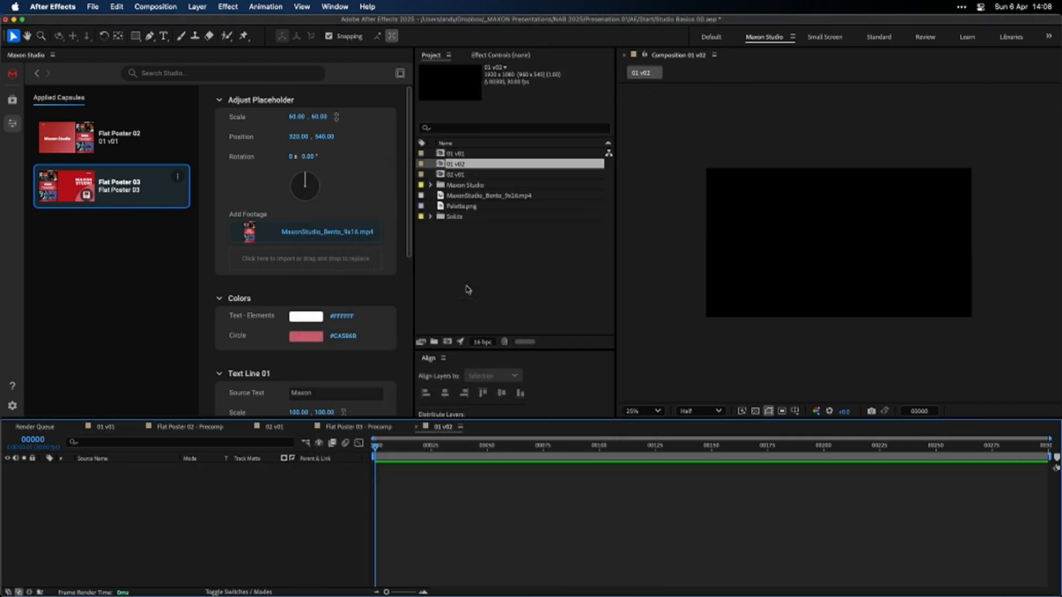
Duplicate the Flat Poster 02 capsule instance into 01 v02, go to frame 164 and fill its placeholder with MaxonStudio_Bento_9x16.mp4
left_click(154, 142)
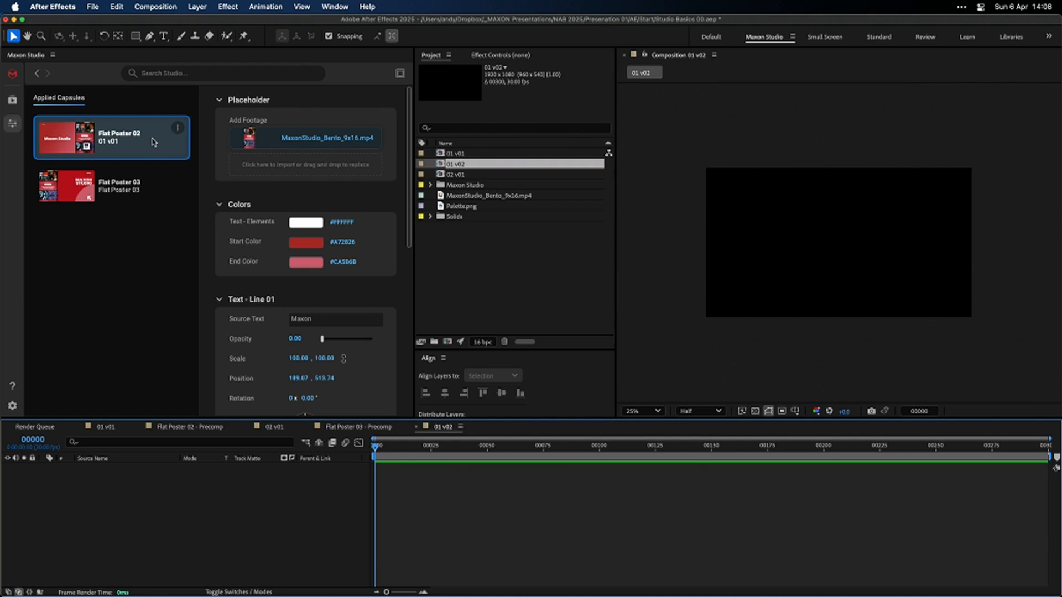
left_click(177, 129)
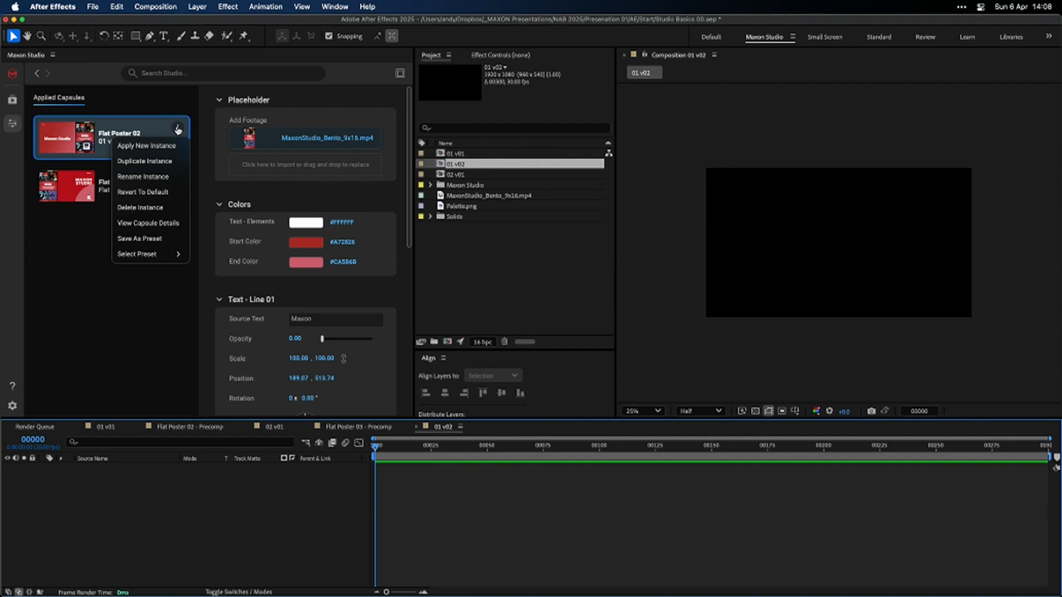
left_click(157, 161)
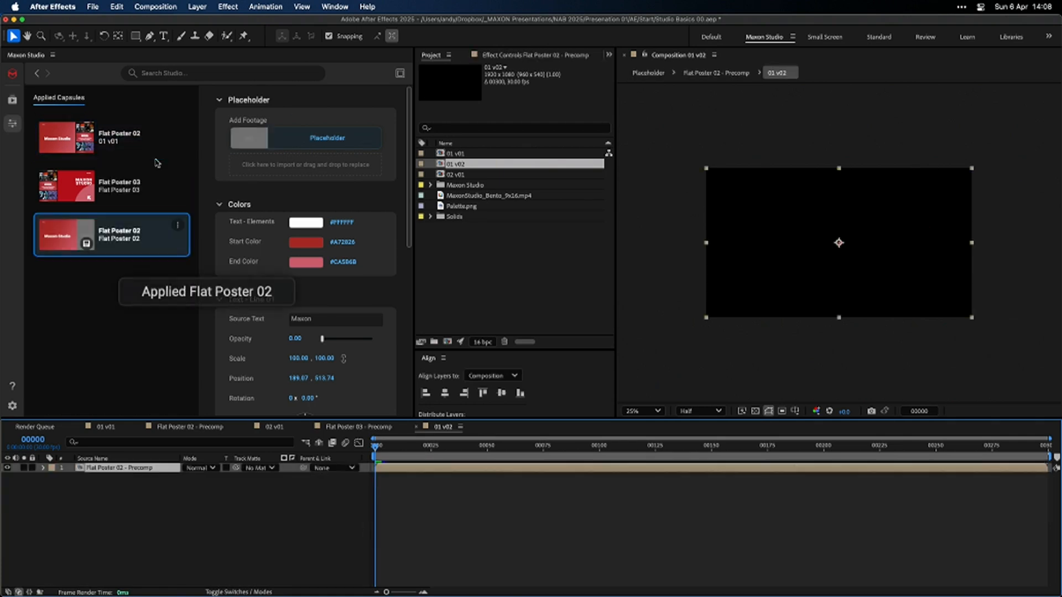
left_click_drag(683, 445, 743, 447)
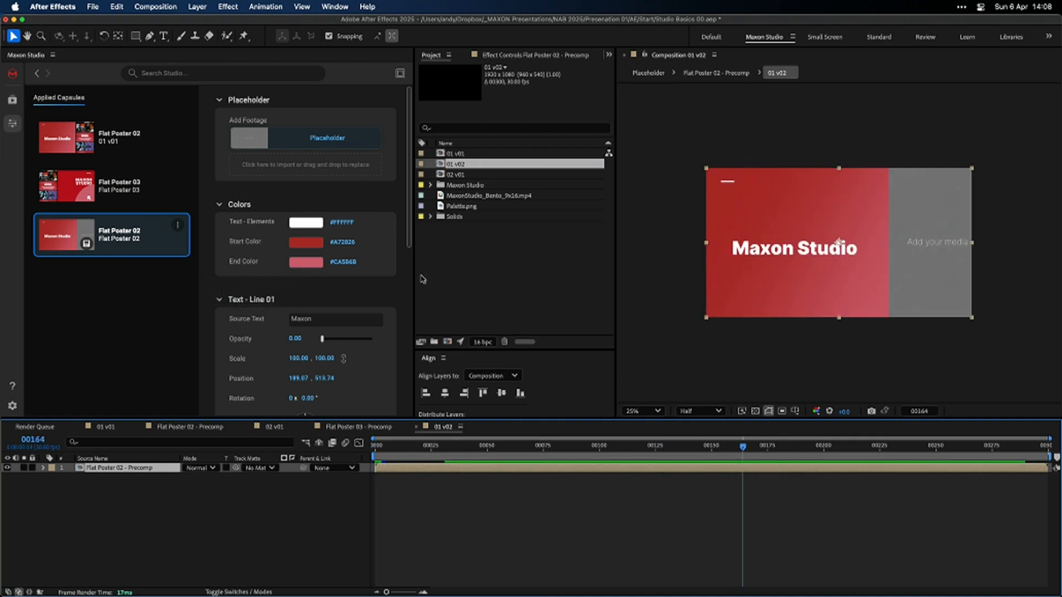
left_click_drag(500, 195, 313, 171)
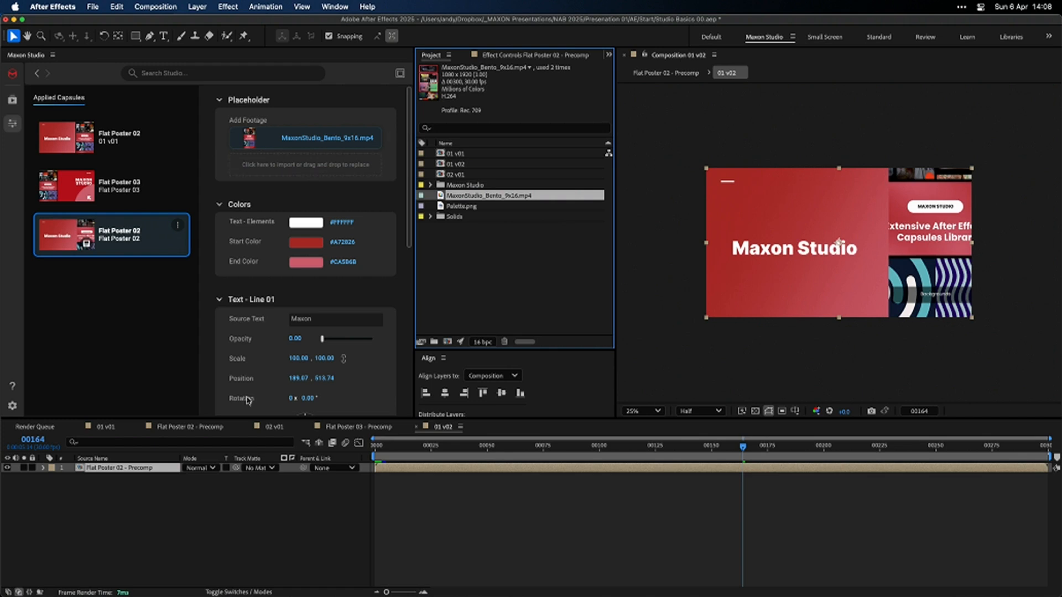
In the new Flat Poster 02 precomp, set the MaxonStudio_Bento_9x16.mp4 layer's scale to 60%
double_click(136, 468)
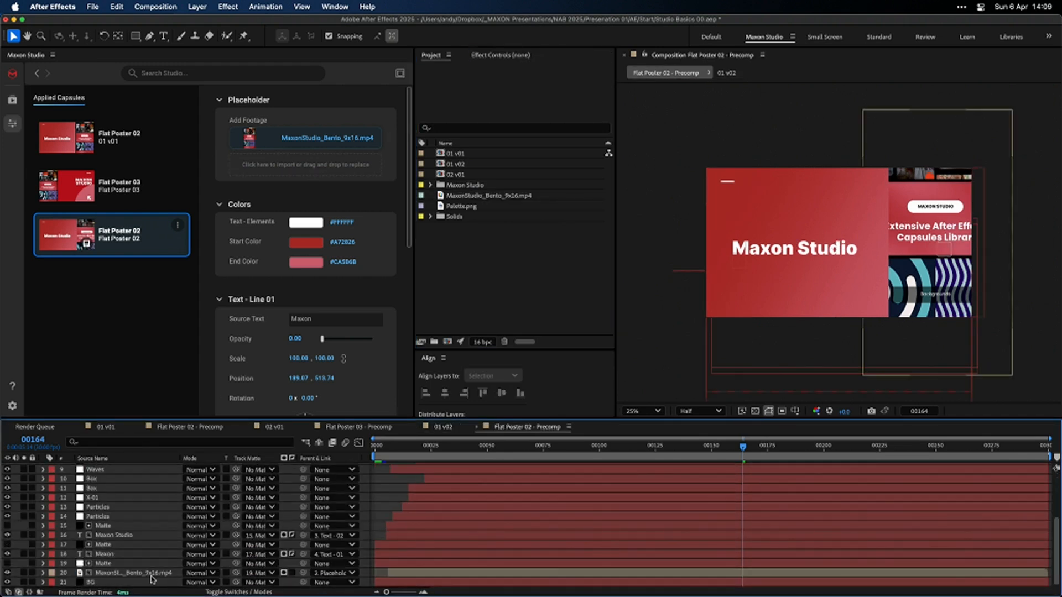
left_click(152, 573)
key("s")
scroll(152, 576, "down", 1)
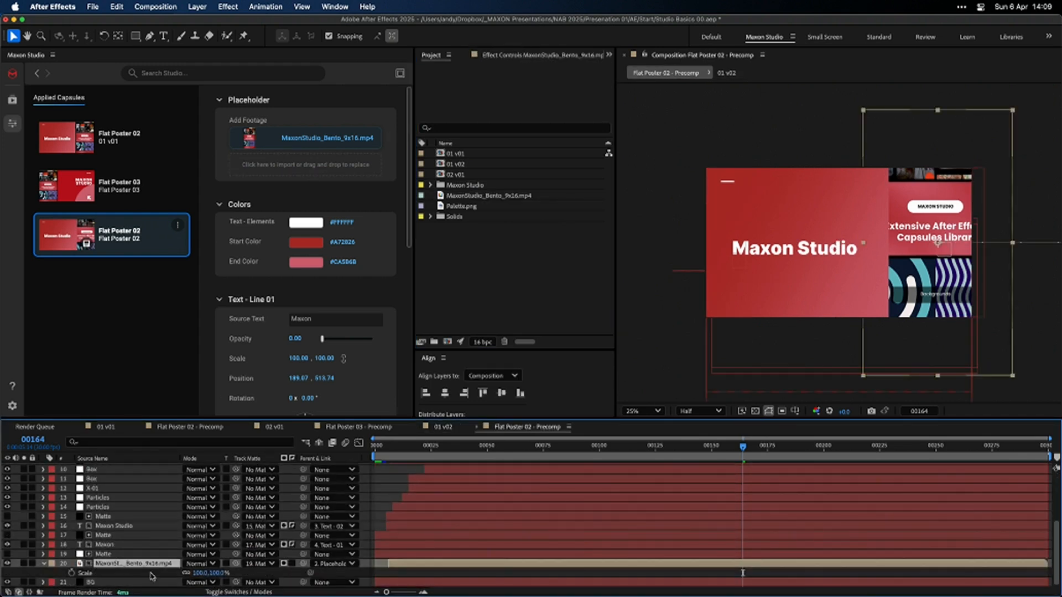
left_click(223, 573)
type("60")
key("Return")
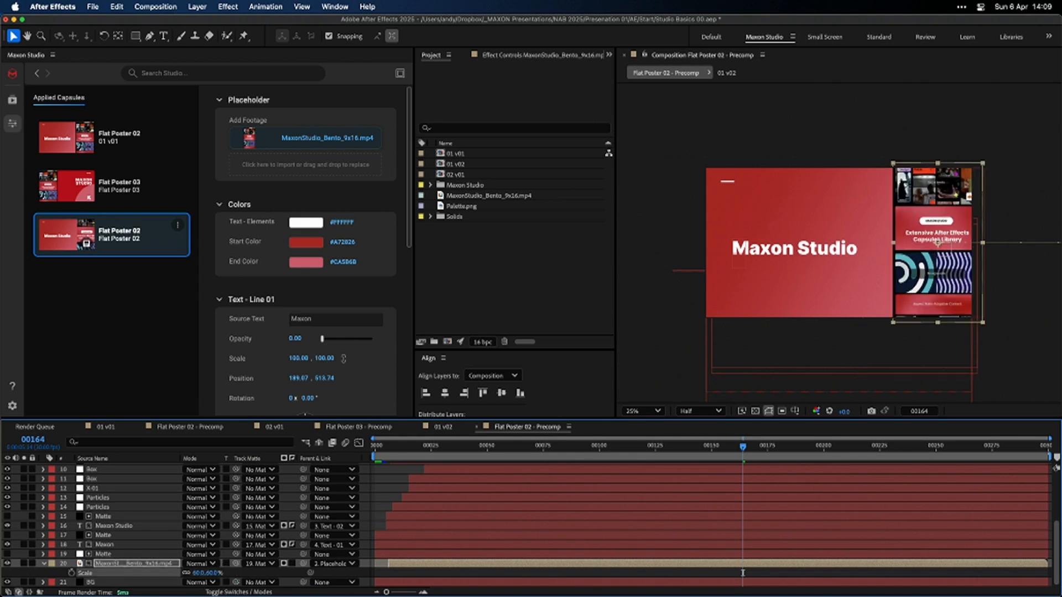
Show the footage layer's Position keyframes and, at frame 26, align the layer to the composition's right edge
key("p")
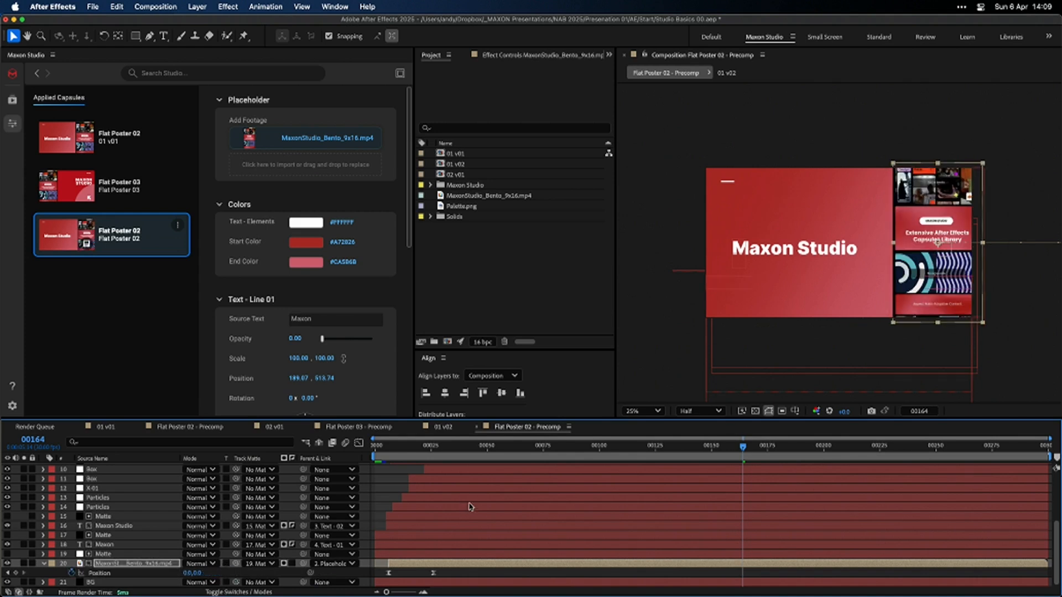
left_click(434, 447)
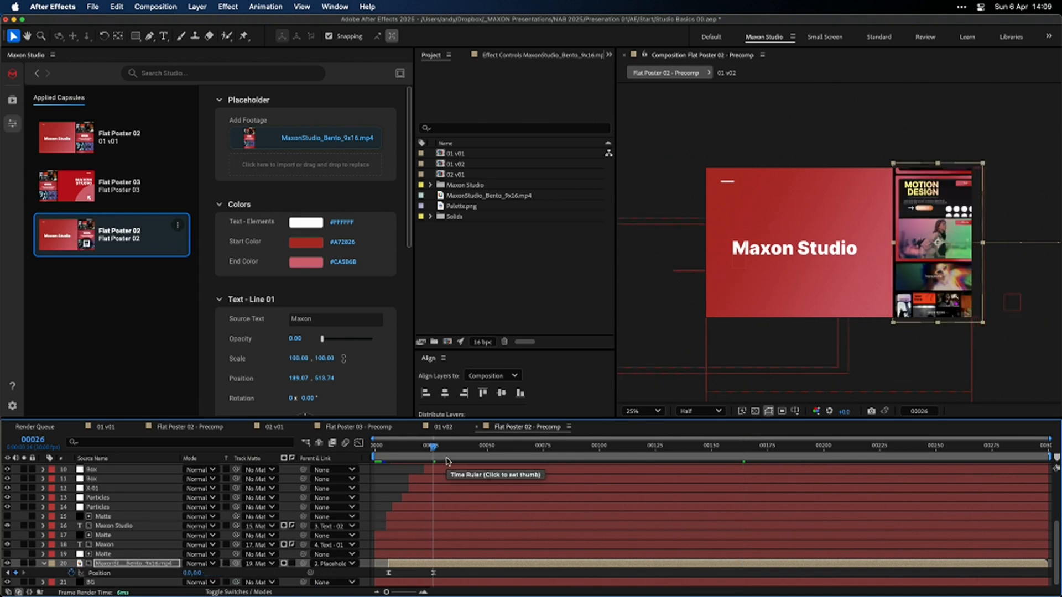
left_click(464, 392)
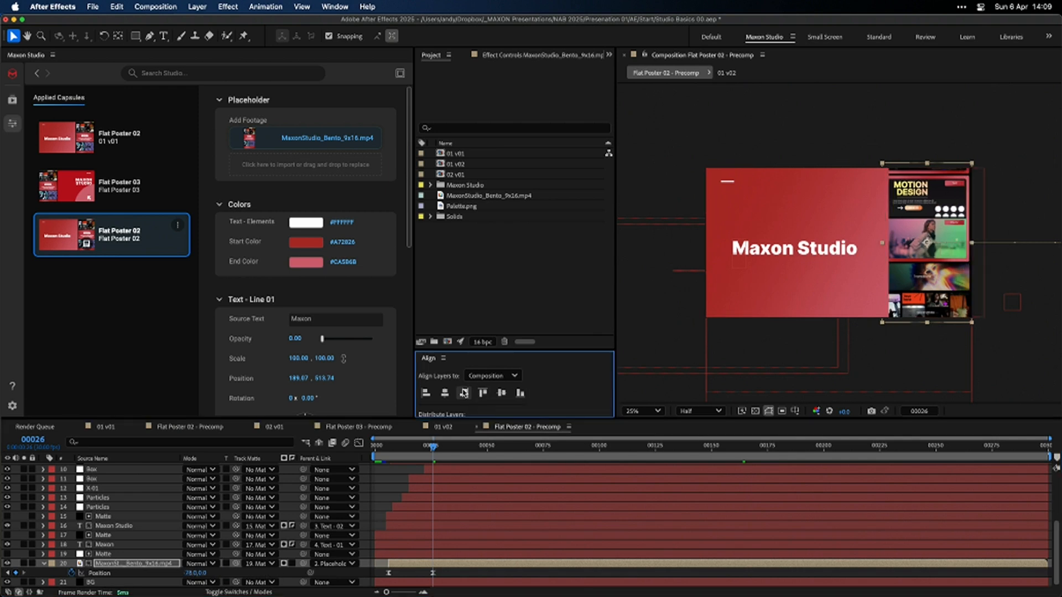
Align the Matte layer above the MaxonStudio_Bento_9x16.mp4 footage to the composition's right edge
left_click(145, 555)
left_click(465, 393)
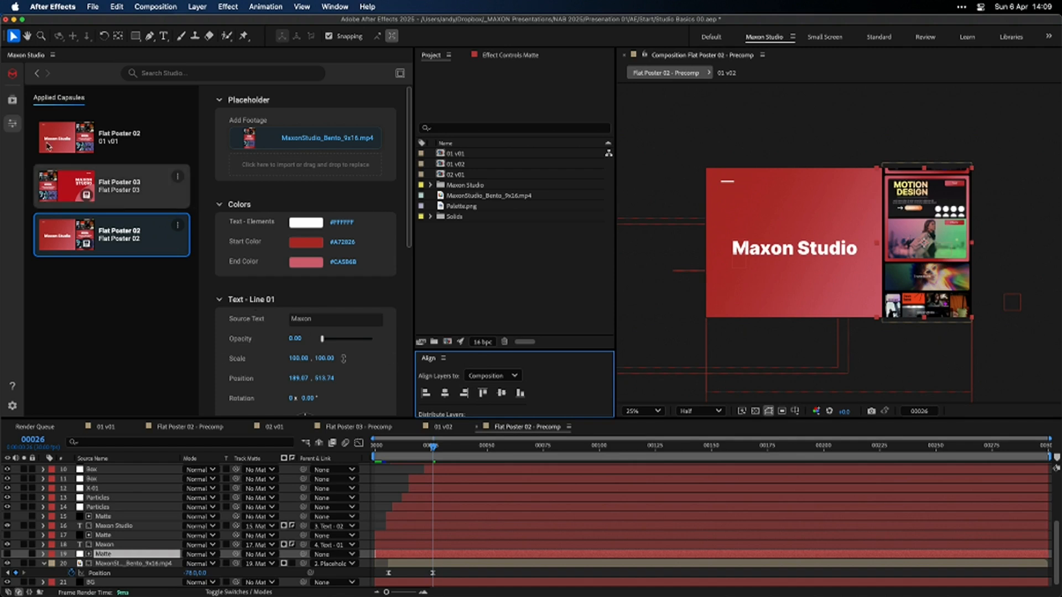
Apply the Travelling Sparkling Lines 01 capsule to the Flat Poster 02 precomp and place its layer directly above the BG layer
left_click(14, 101)
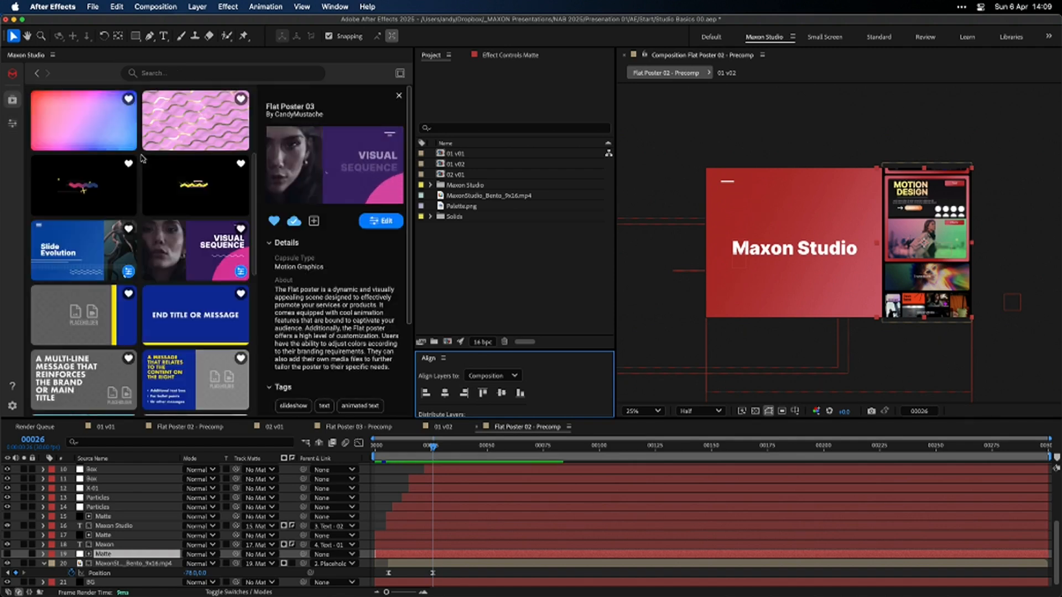
left_click(232, 130)
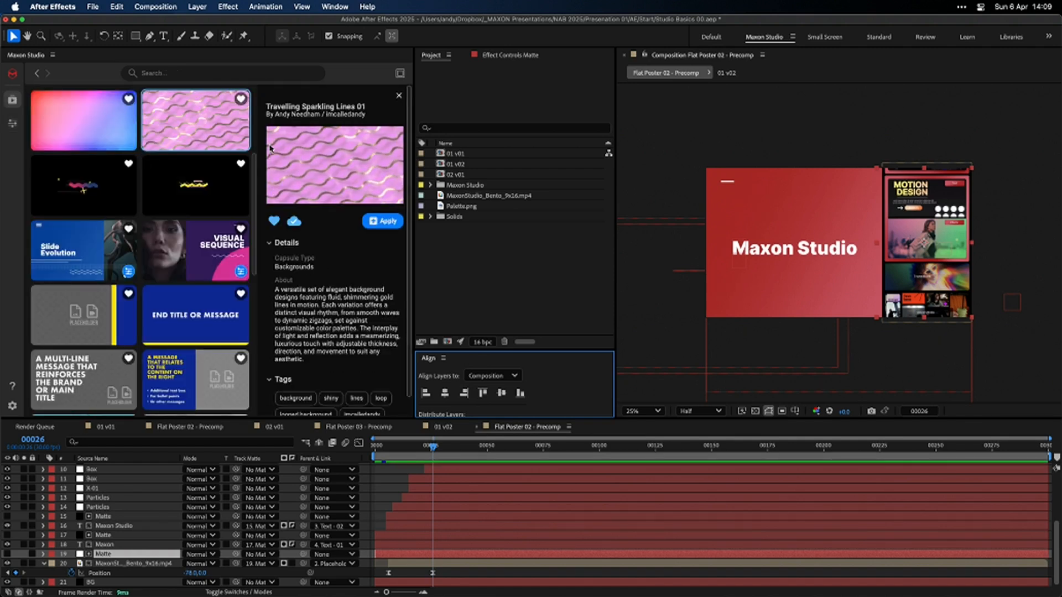
left_click(392, 222)
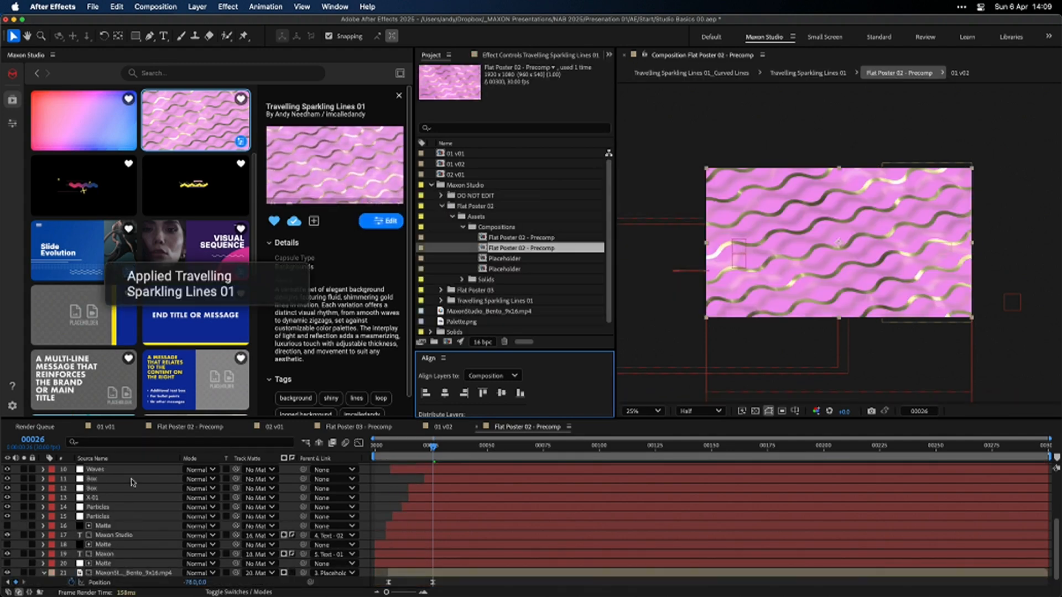
scroll(135, 478, "up", 3)
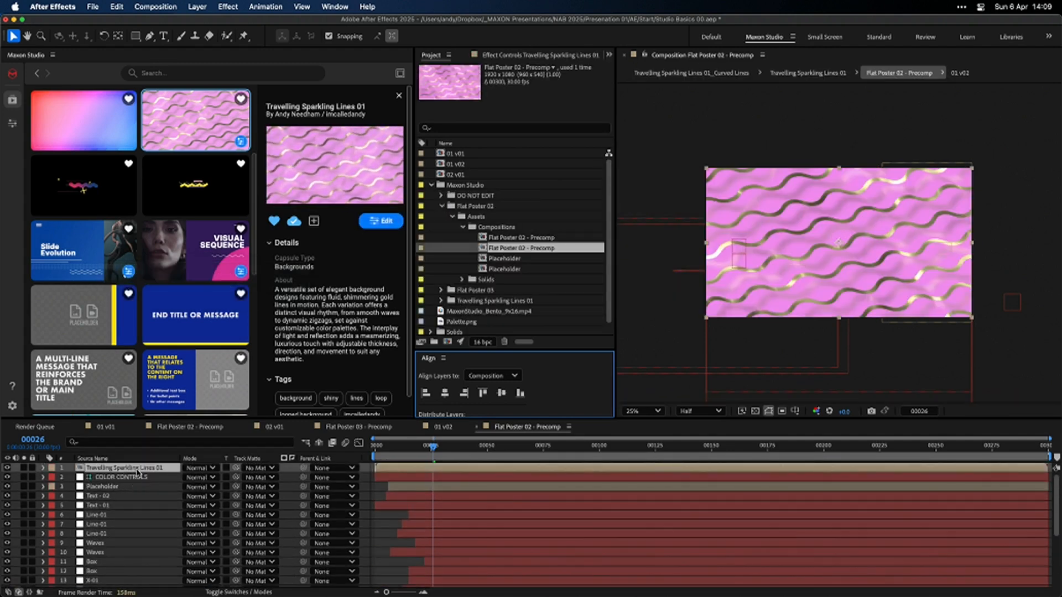
left_click_drag(138, 470, 137, 479)
key("super+shift+bracketleft")
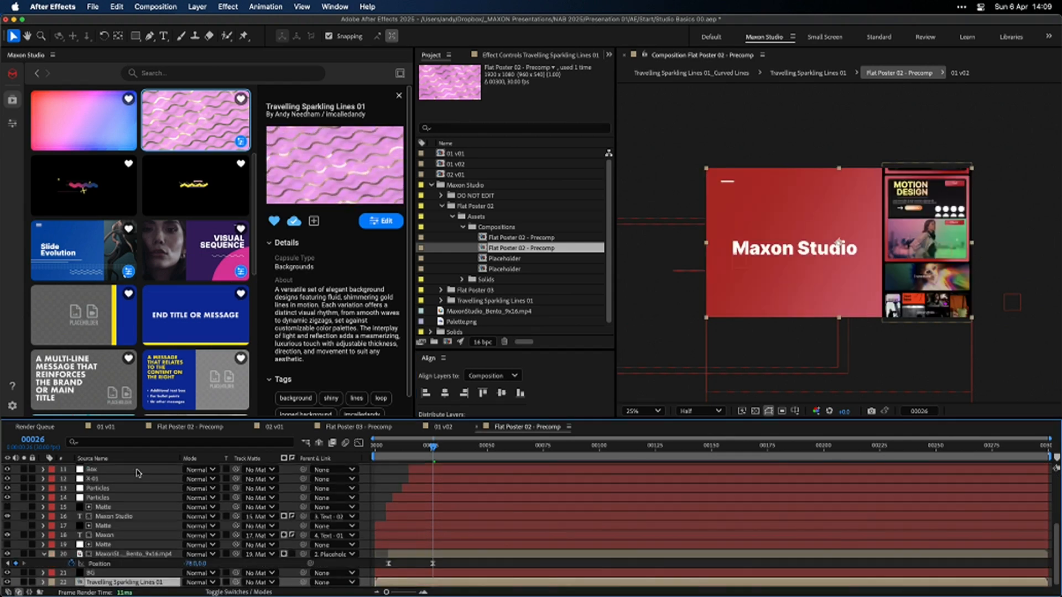
key("super+bracketright")
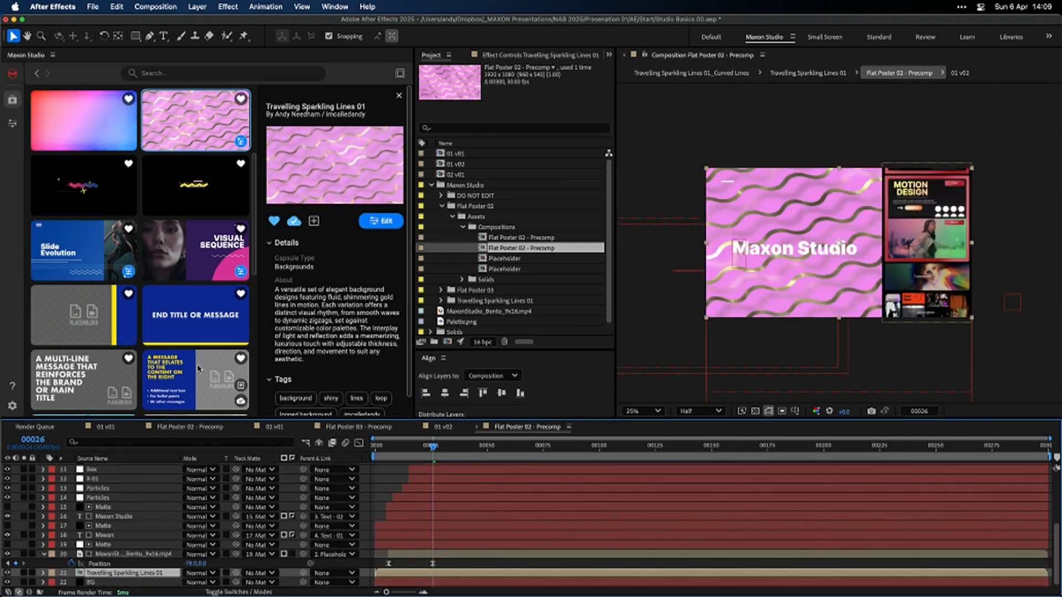
Set the Travelling Sparkling Lines 01 capsule's background opacity to 0 and preview the animation
left_click(382, 220)
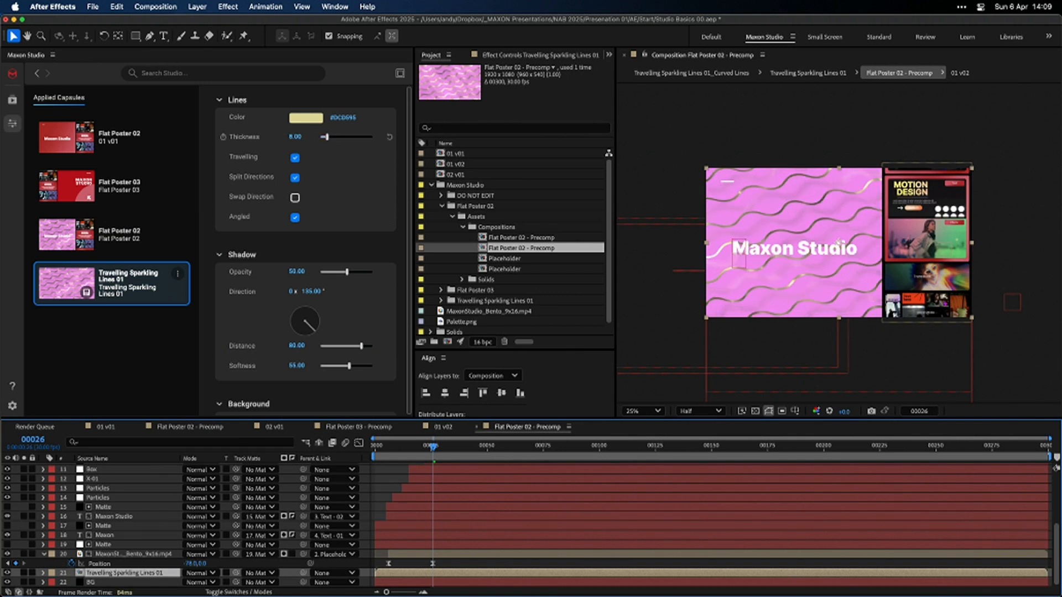
scroll(354, 276, "down", 2)
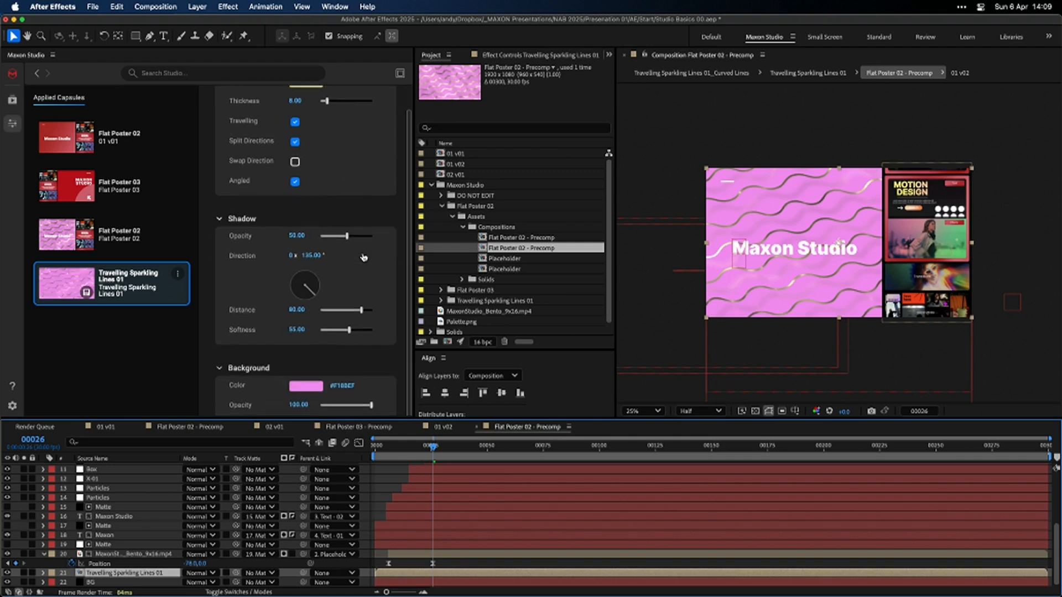
left_click_drag(364, 415, 257, 419)
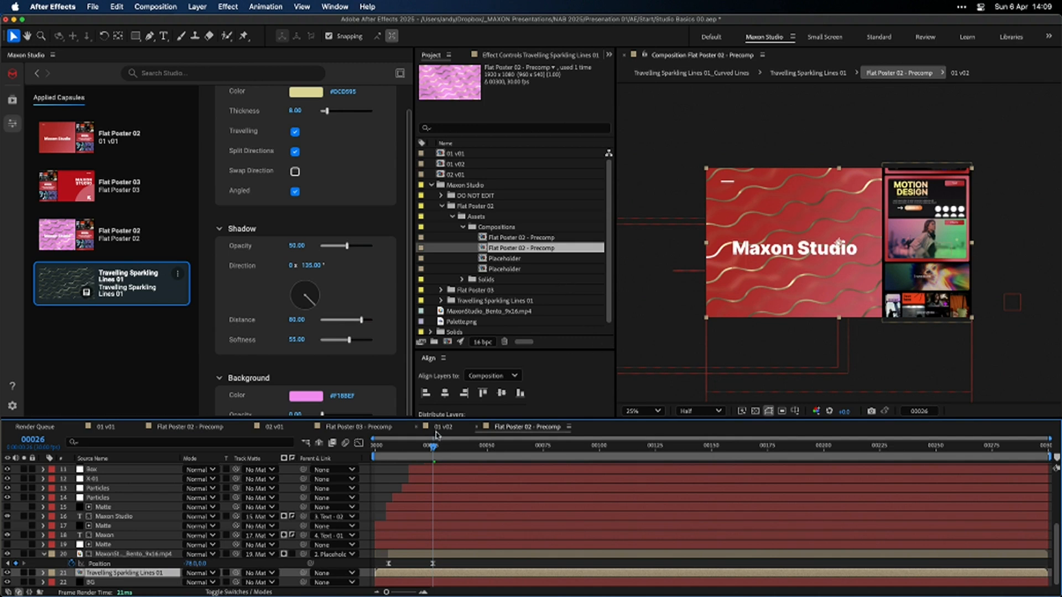
key("space")
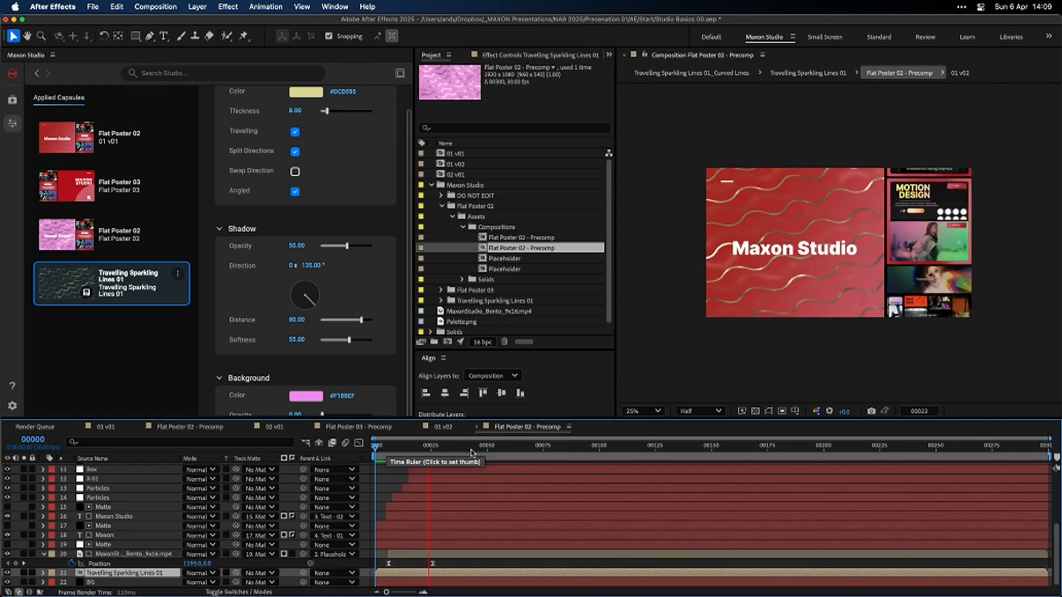
key("space")
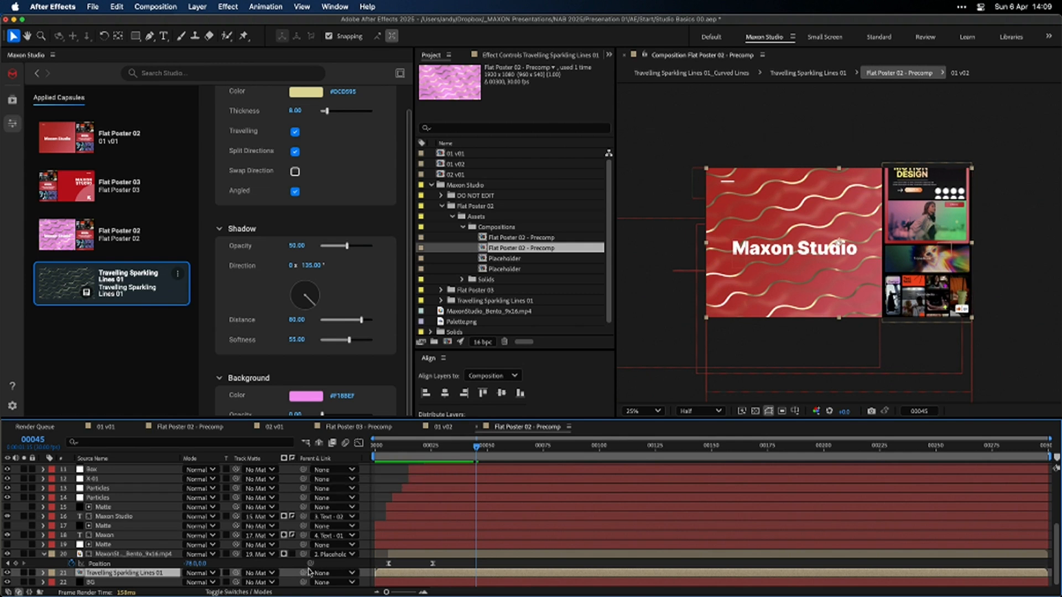
Parent the Travelling Sparkling Lines 01 layer to the BG layer and play back the result
left_click_drag(303, 574, 165, 586)
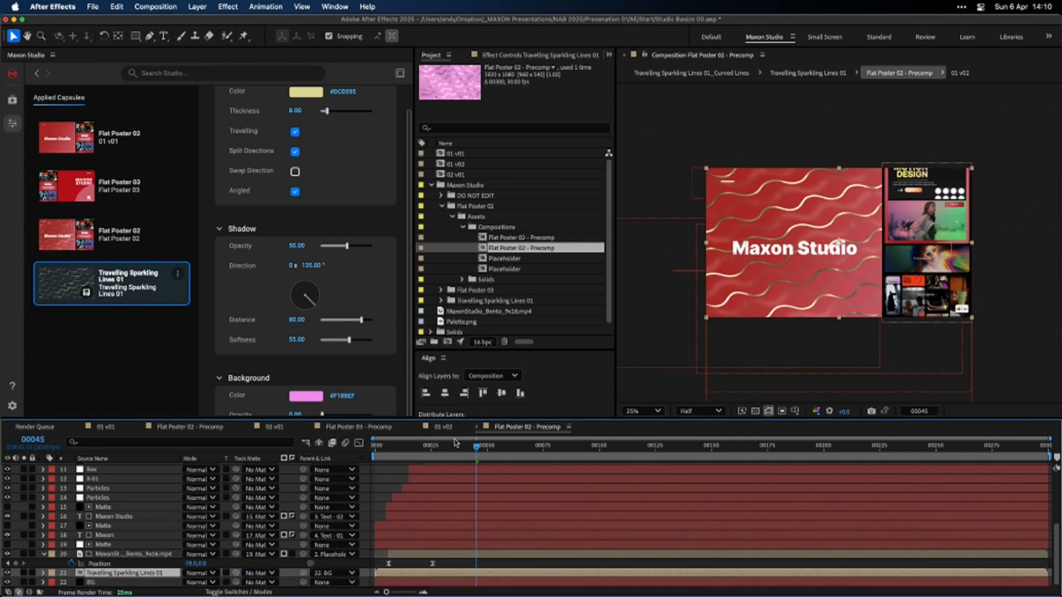
key("space")
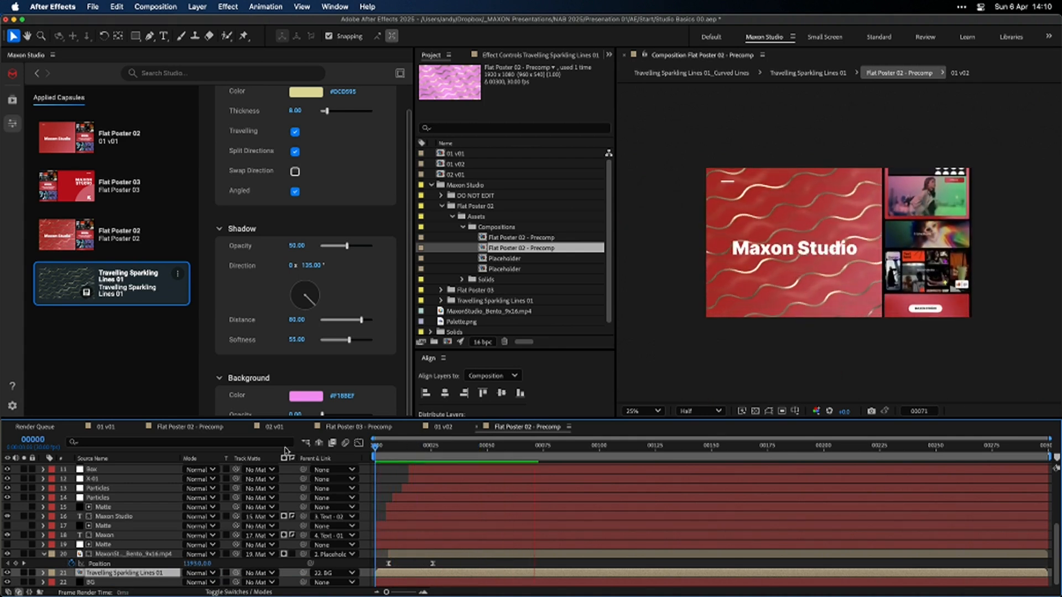
key("space")
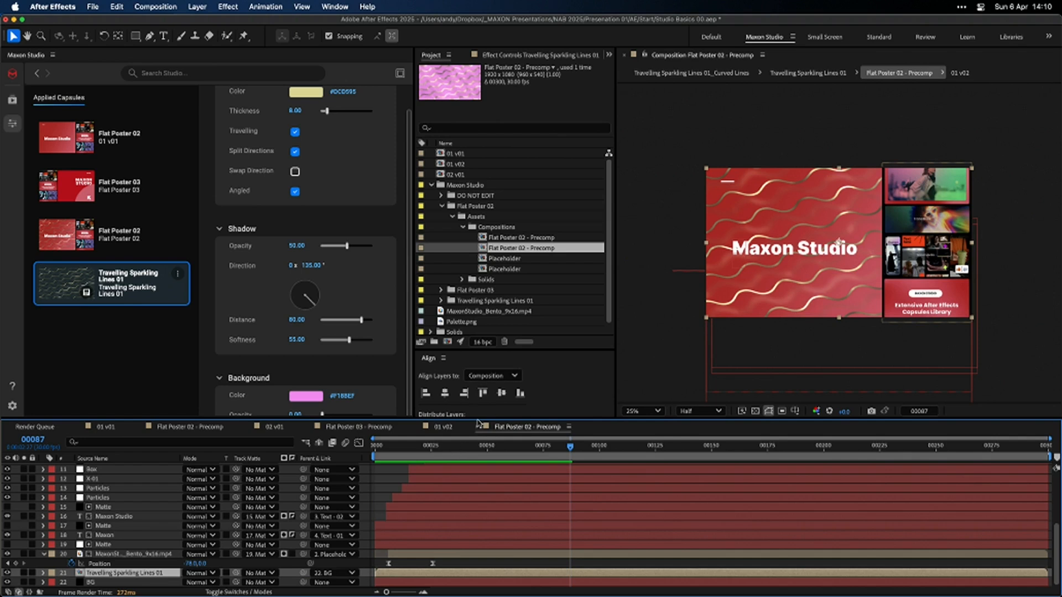
Set the line color of the Travelling Sparkling Lines 01 capsule to pink #DC9FBE
left_click(304, 93)
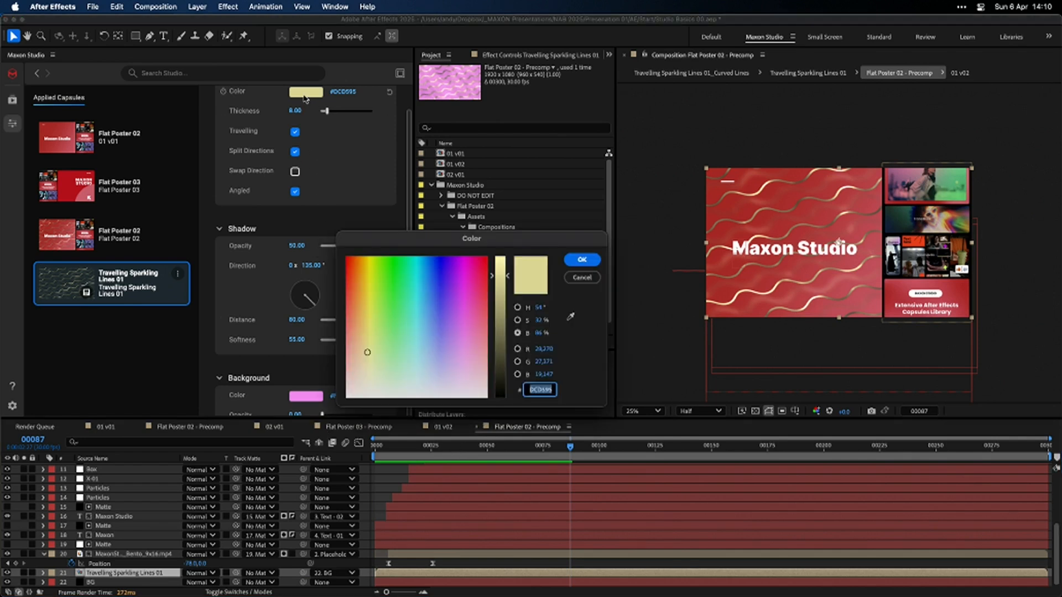
left_click(474, 358)
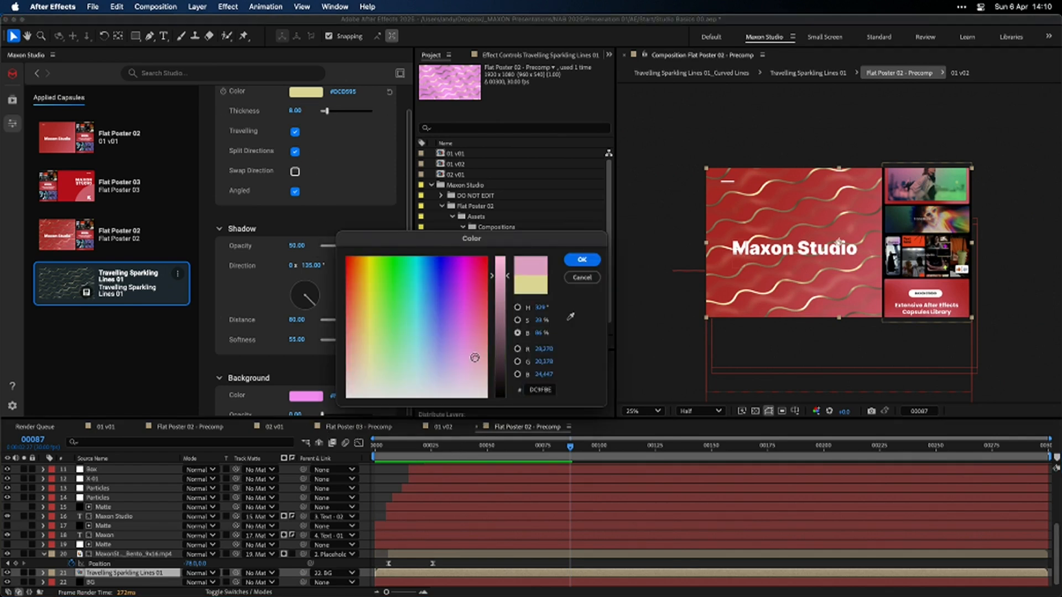
left_click(589, 257)
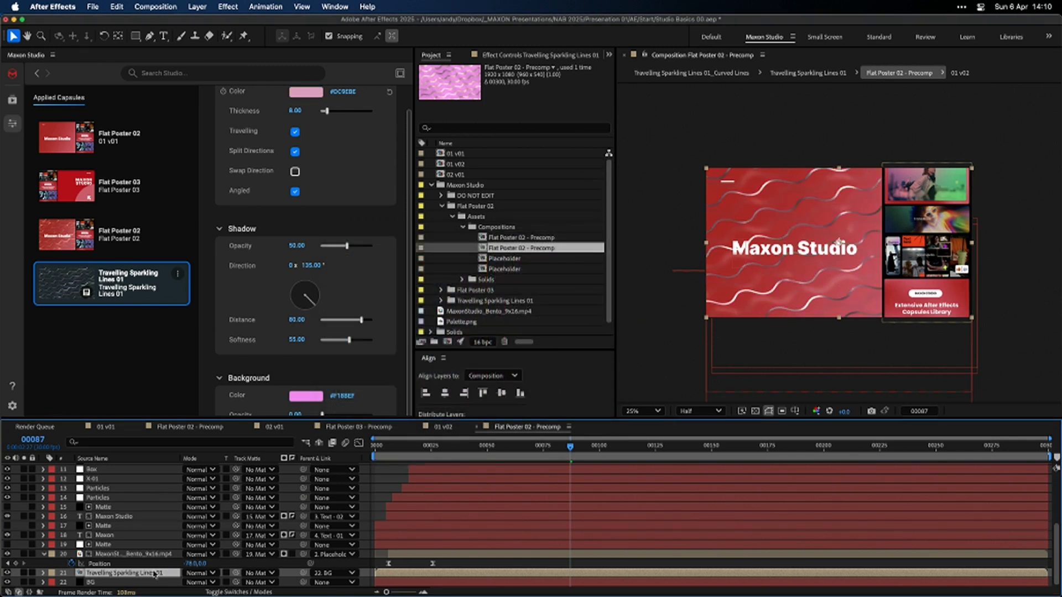
Add a Fast Box Blur effect with a blur radius of 5 to the Travelling Sparkling Lines 01 layer
key("ctrl+space")
type("fast")
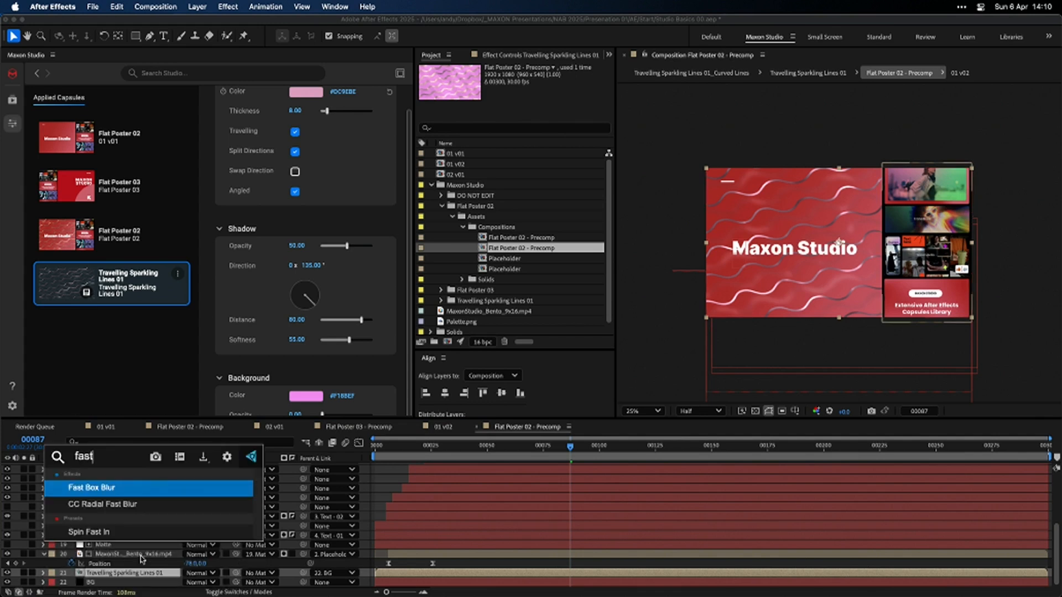
key("Return")
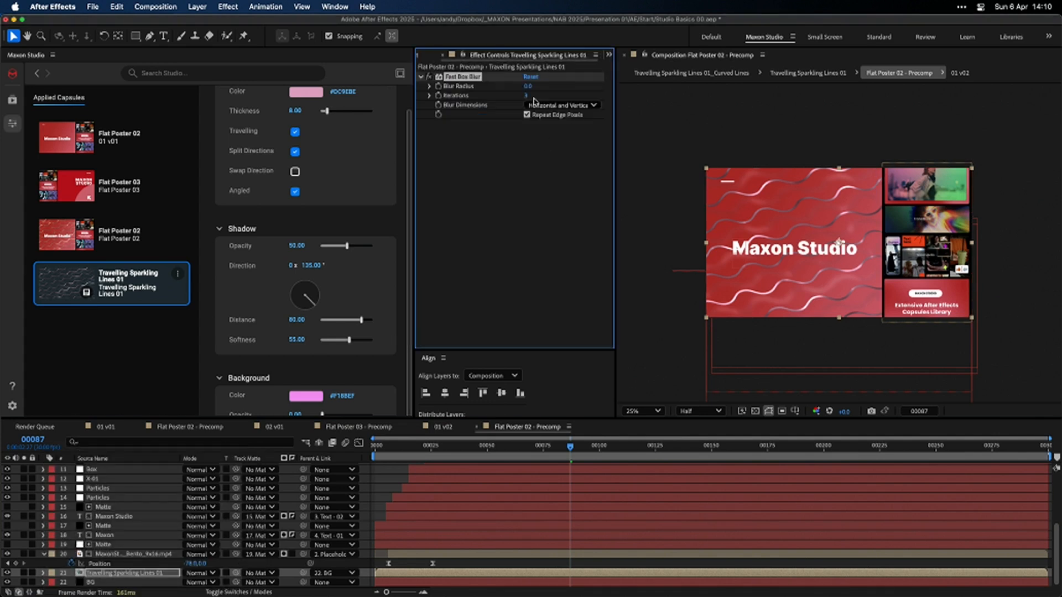
left_click_drag(537, 86, 533, 91)
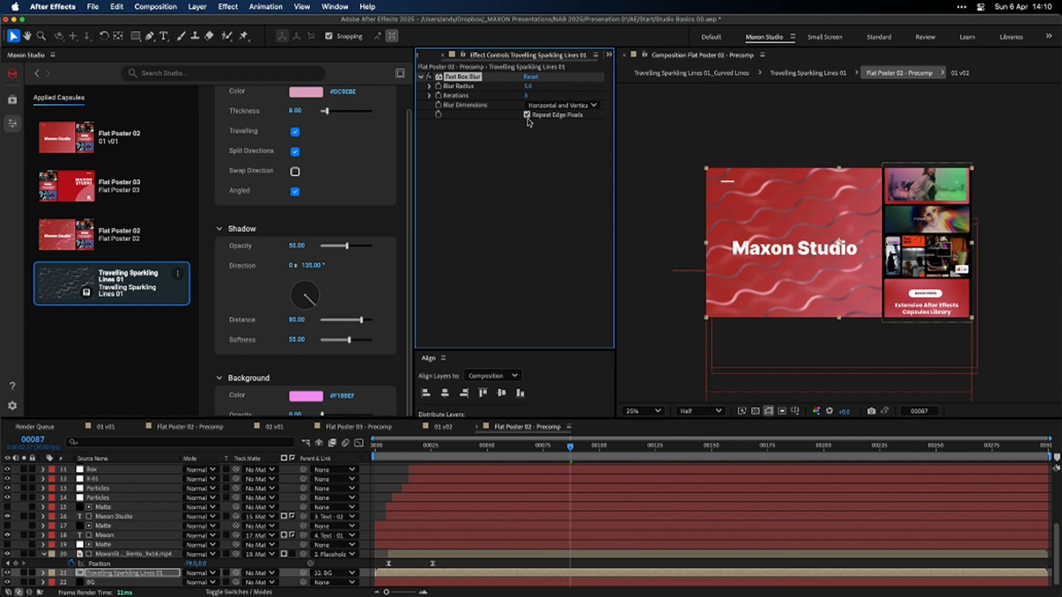
Collapse the Maxon Studio folder in the project and switch to the Keynote presentation
left_click(440, 55)
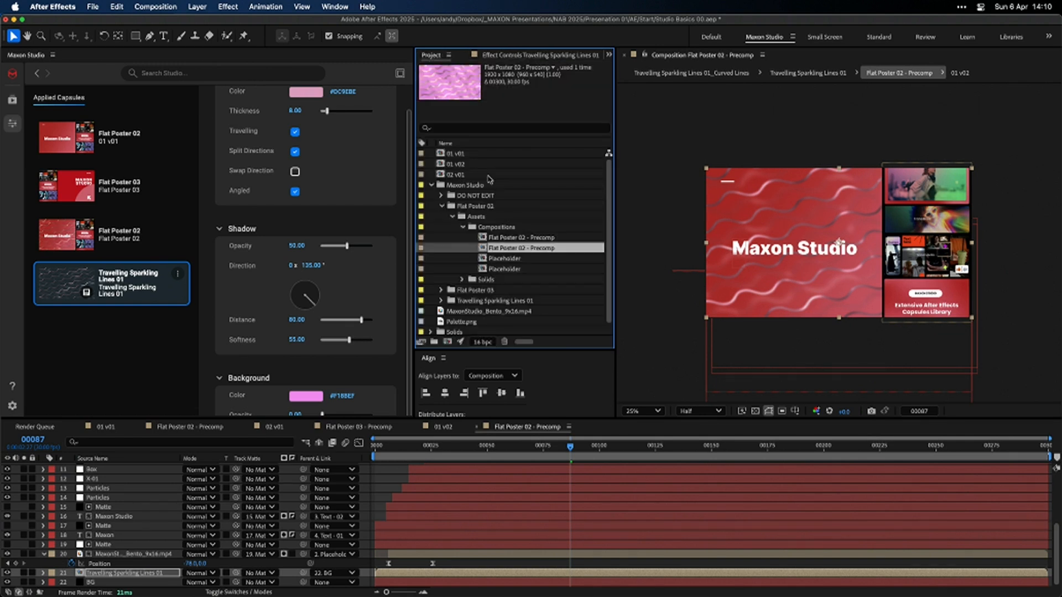
left_click(431, 185)
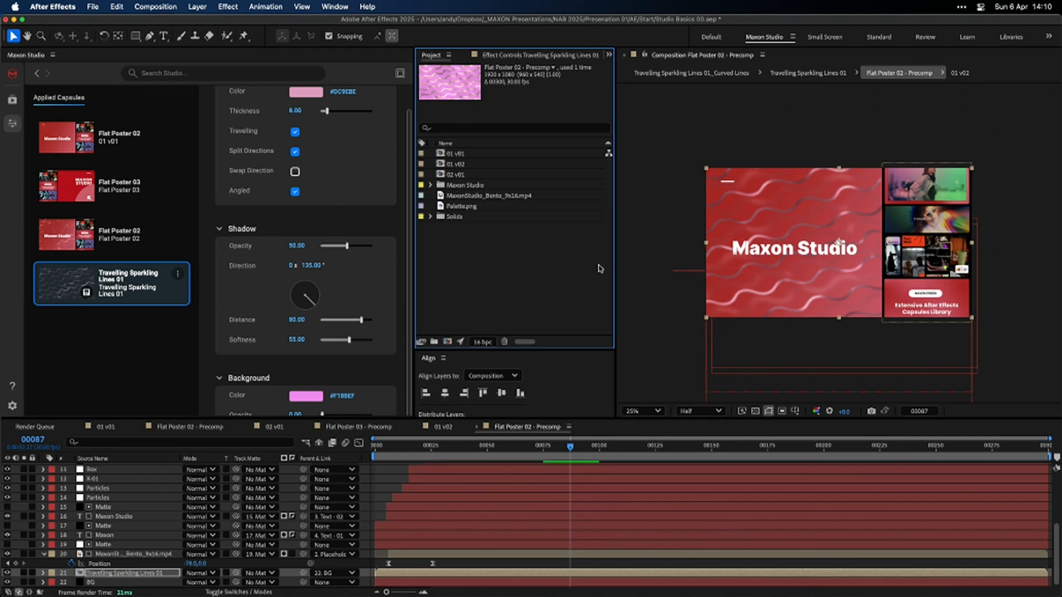
key("super+Tab")
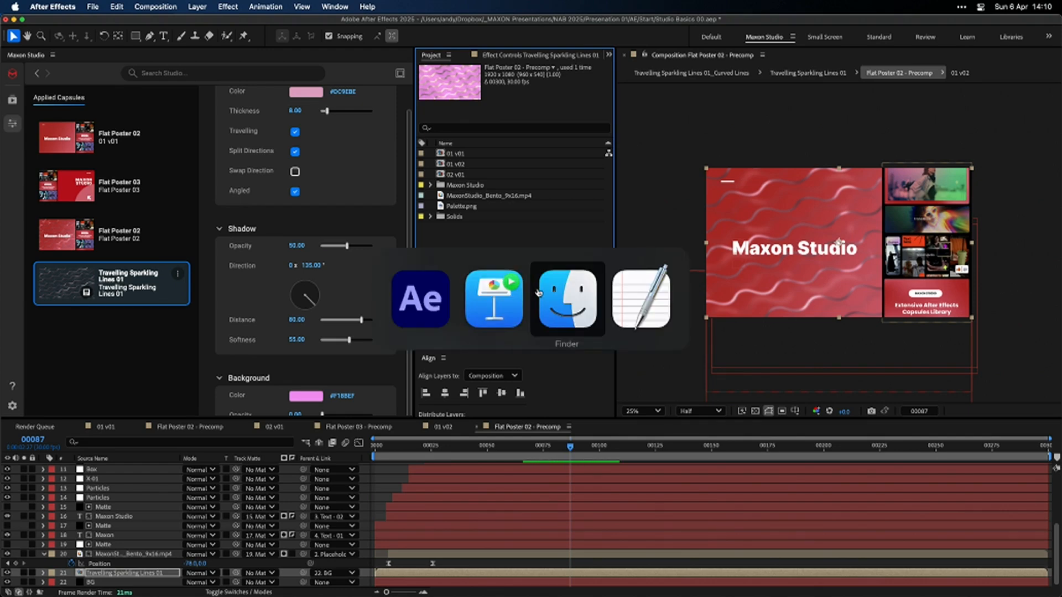
left_click(488, 294)
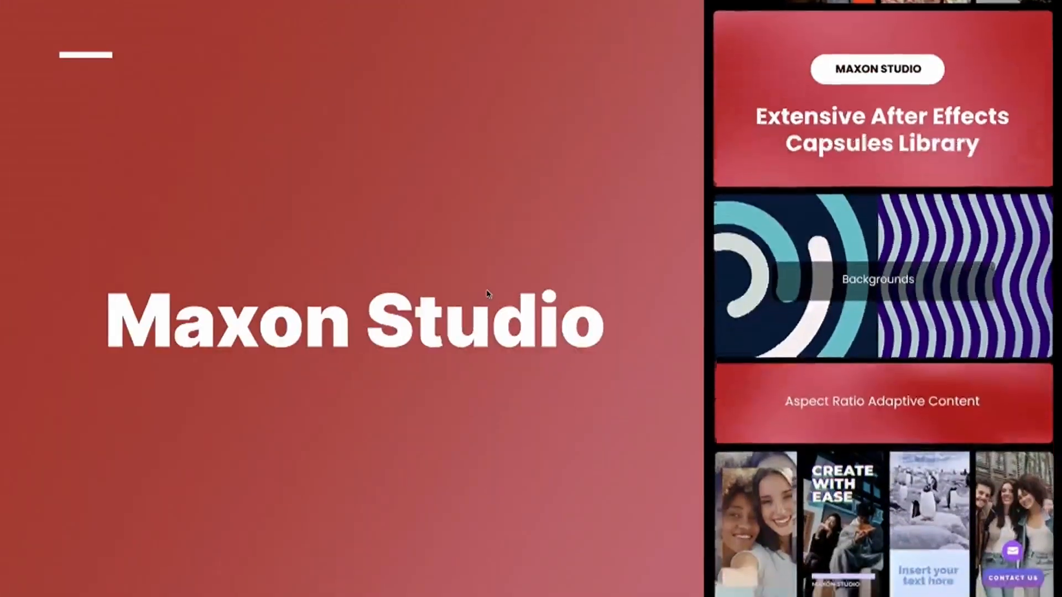
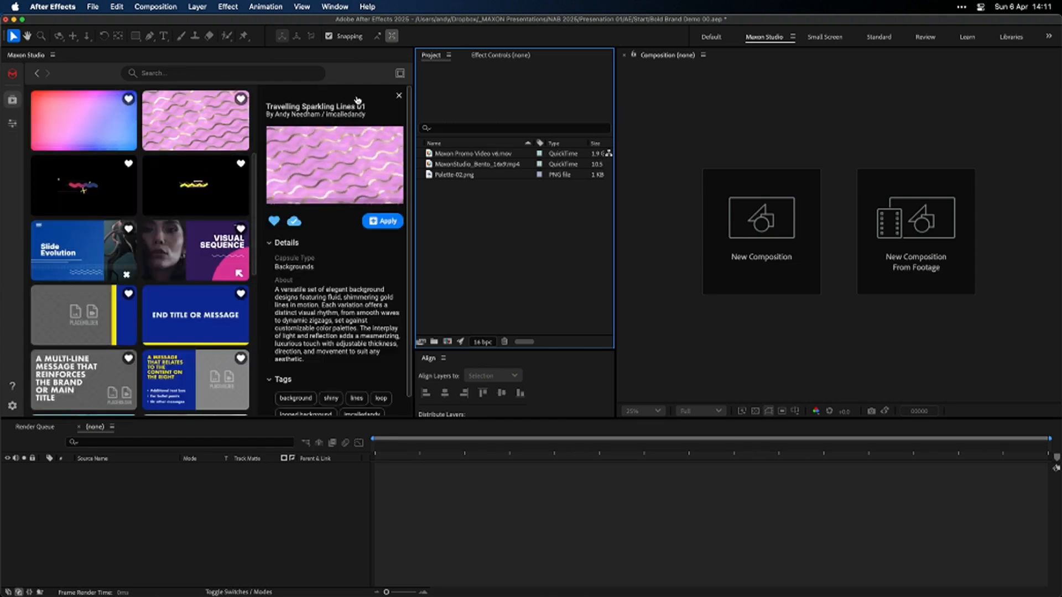
Search the Maxon Studio capsule library for bold brand and filter the results to All Capsules
left_click(399, 97)
scroll(55, 126, "up", 4)
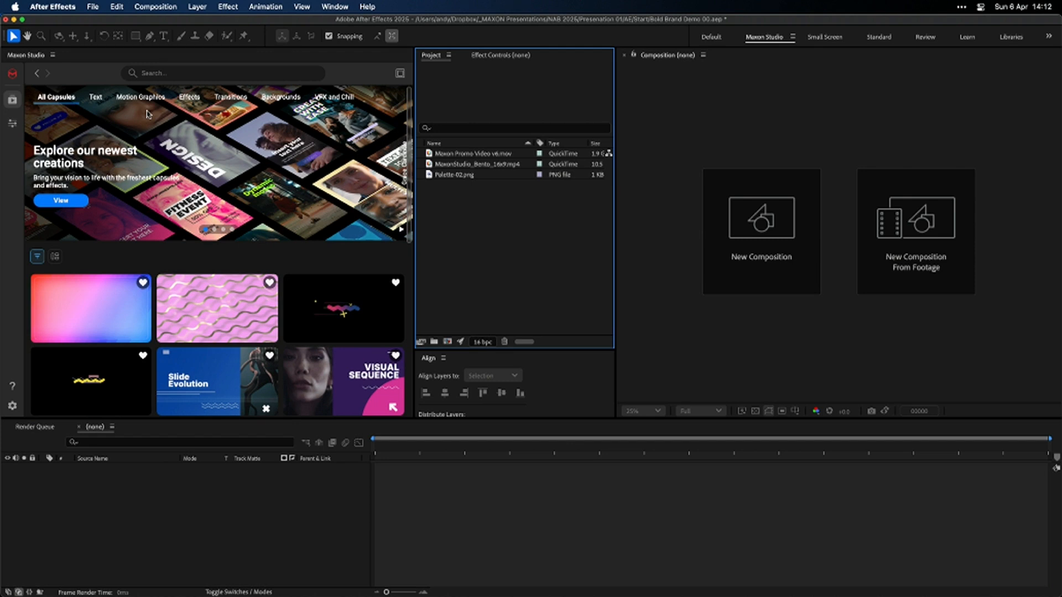
left_click(166, 74)
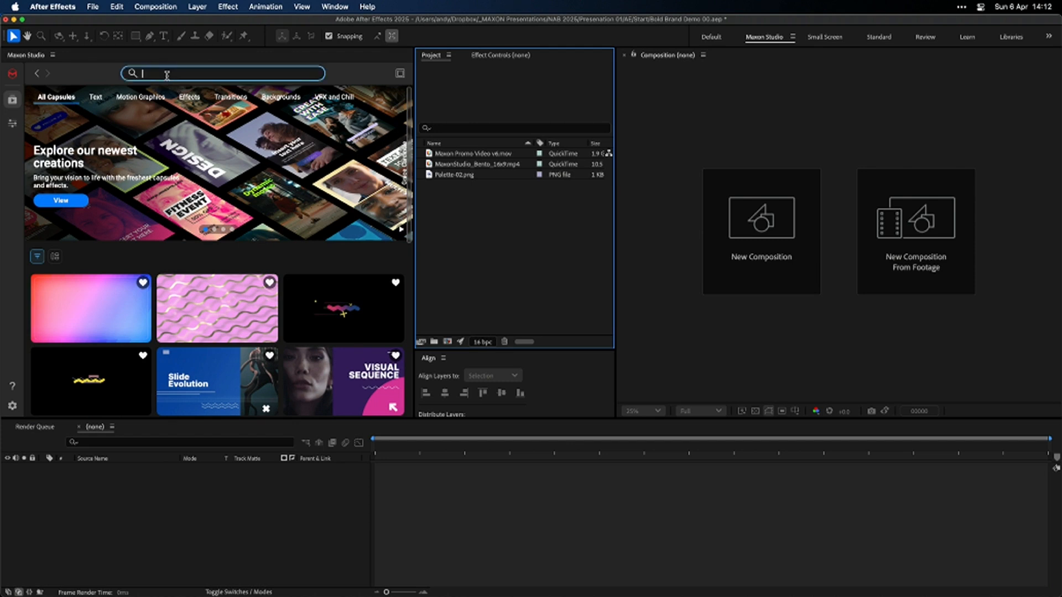
type("bold")
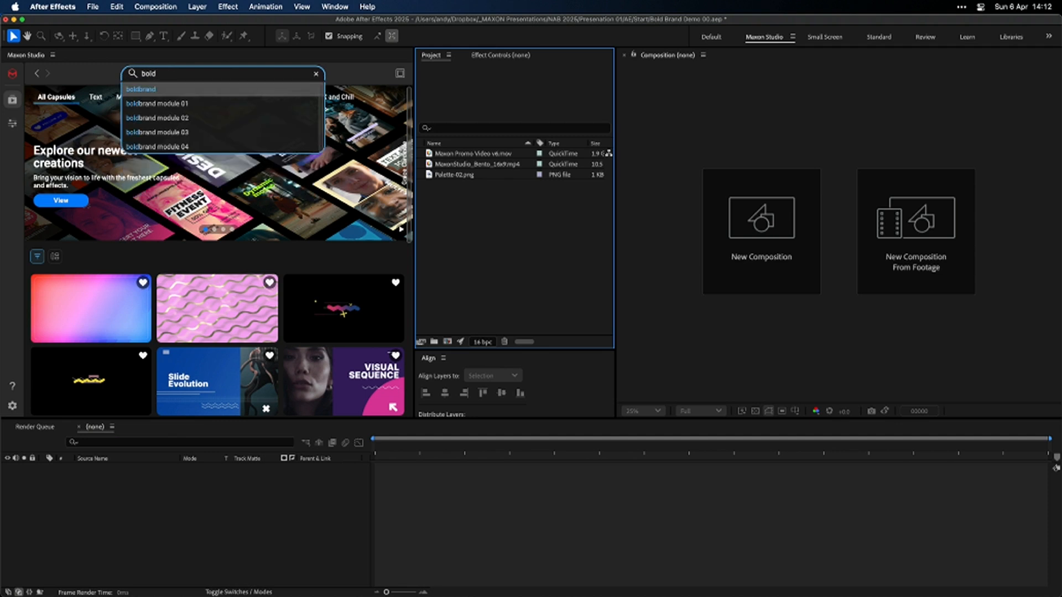
key("Return")
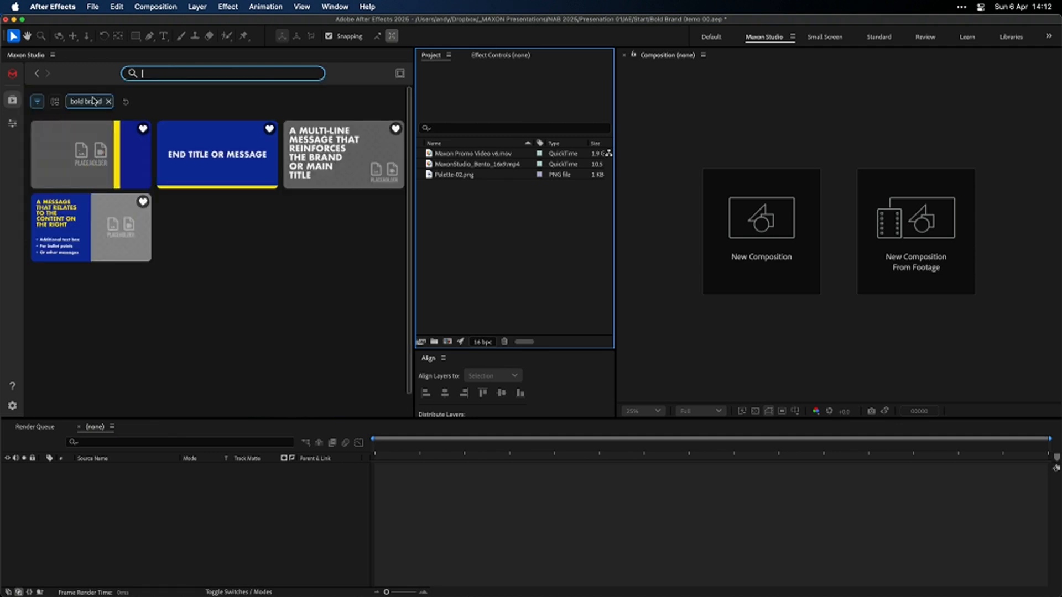
left_click(38, 101)
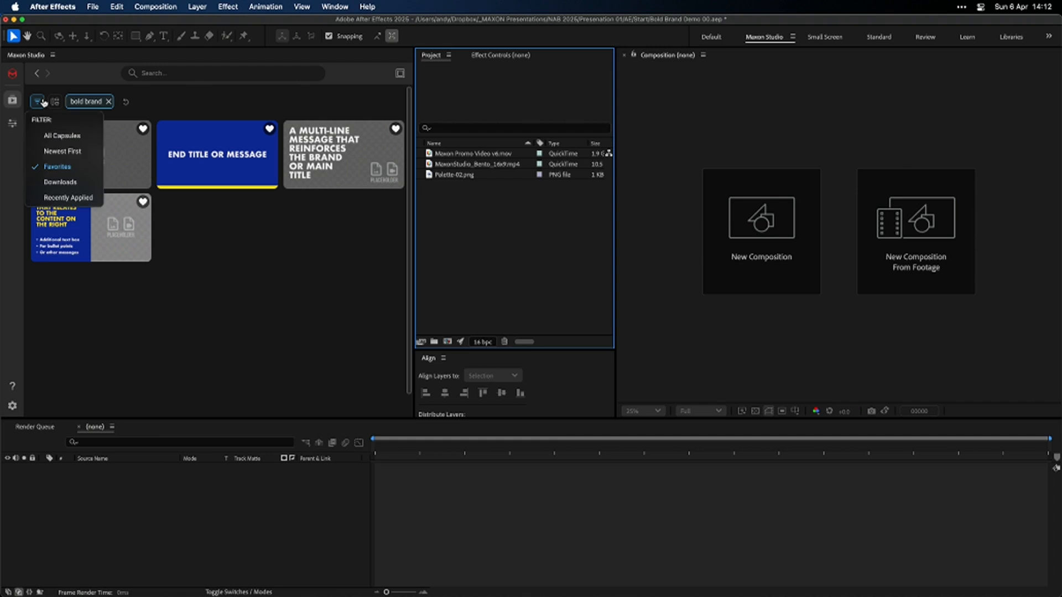
left_click(61, 137)
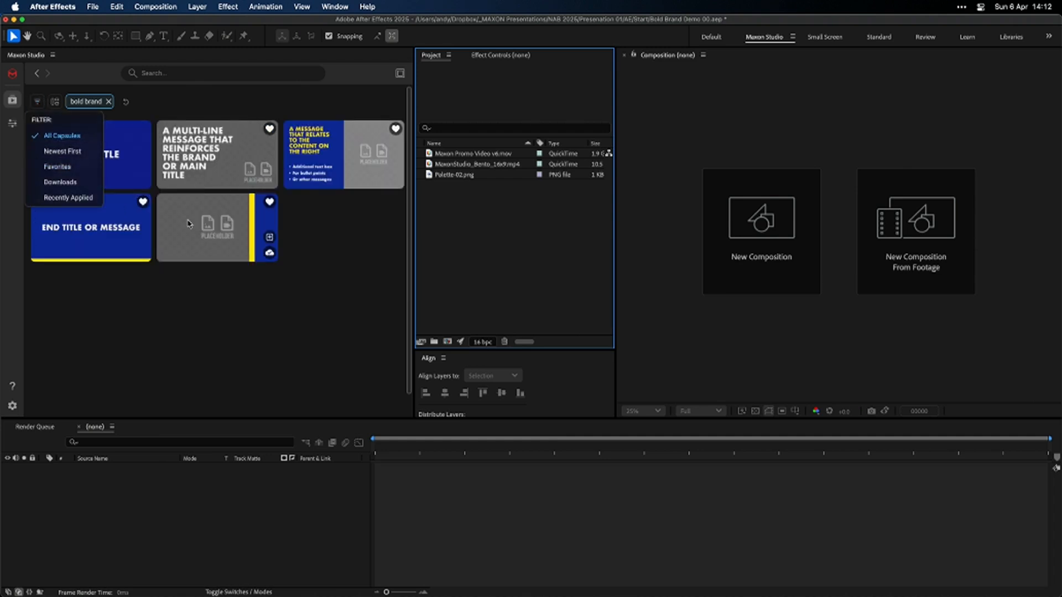
left_click(332, 244)
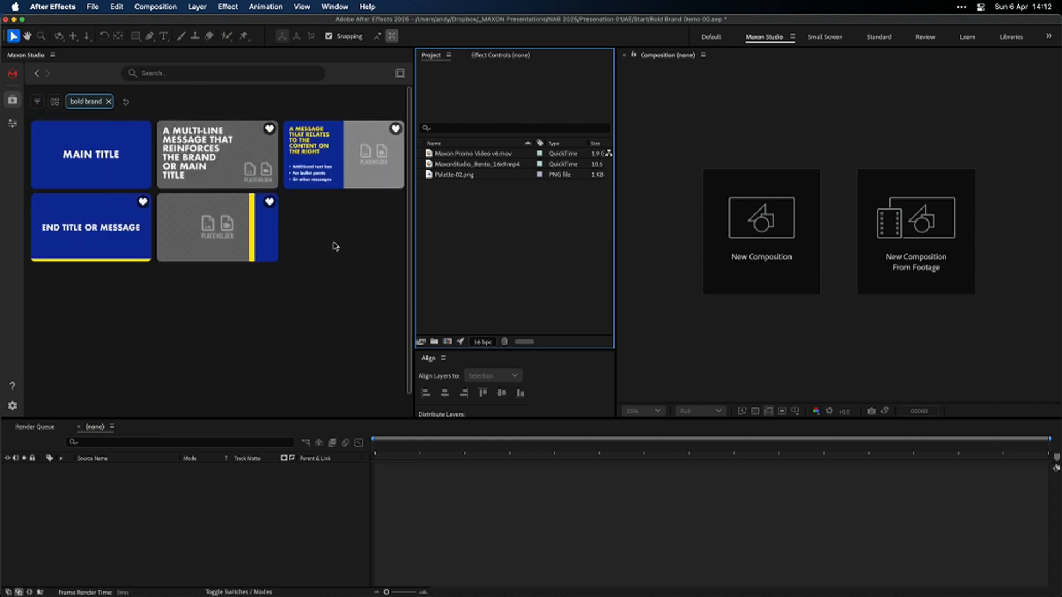
View the details of the Bold Brand Messaging capsule, the one with the MAIN TITLE thumbnail, and close them
left_click(111, 160)
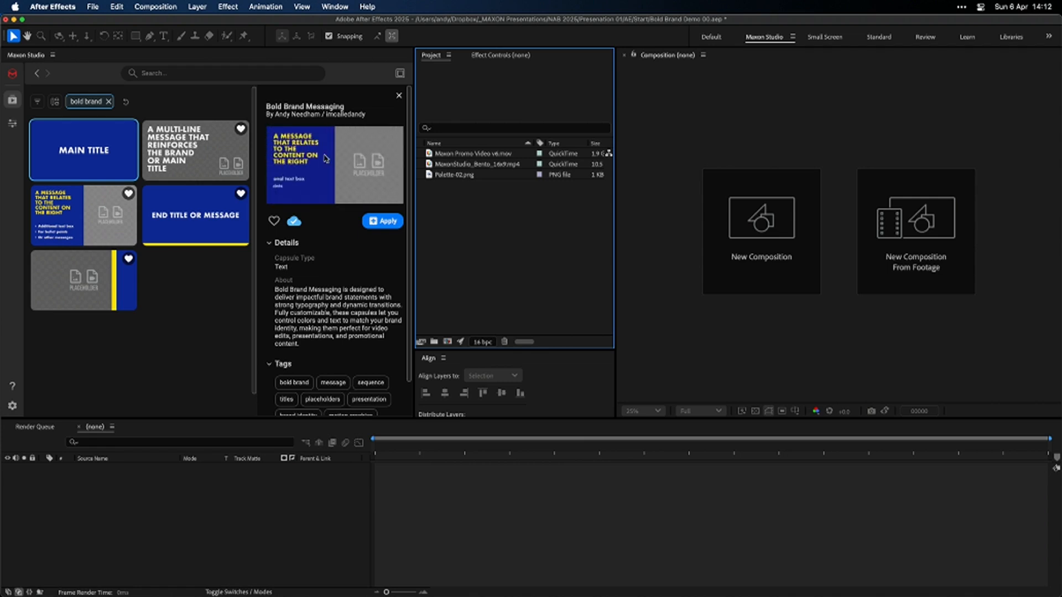
left_click(399, 95)
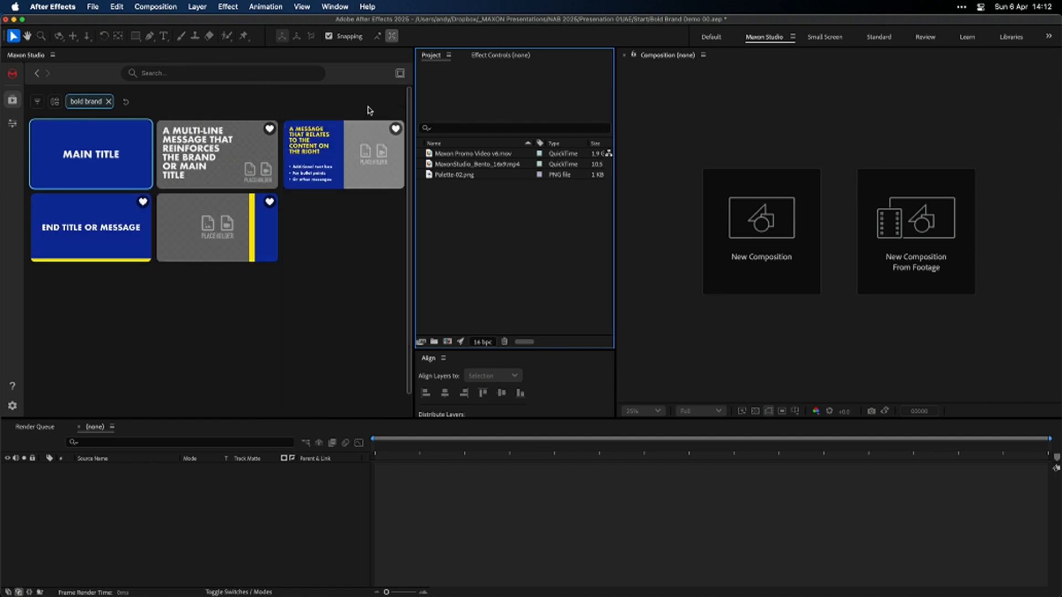
View the Bold Brand Module 01 capsule's details and create a new 1920x1080, 30 fps composition with a duration of 1200 frames
left_click(224, 165)
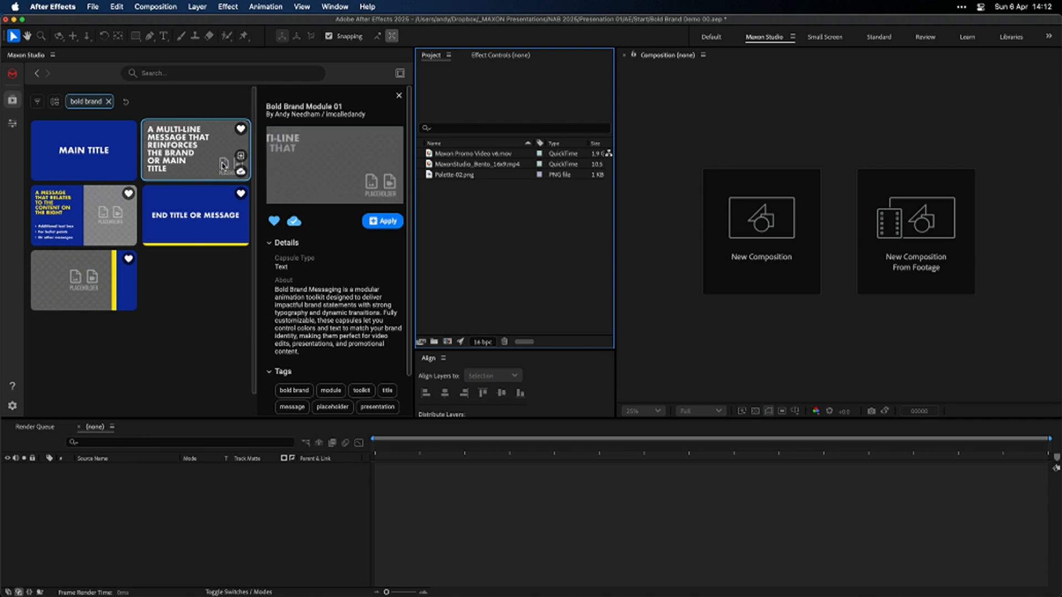
mouse_move(354, 143)
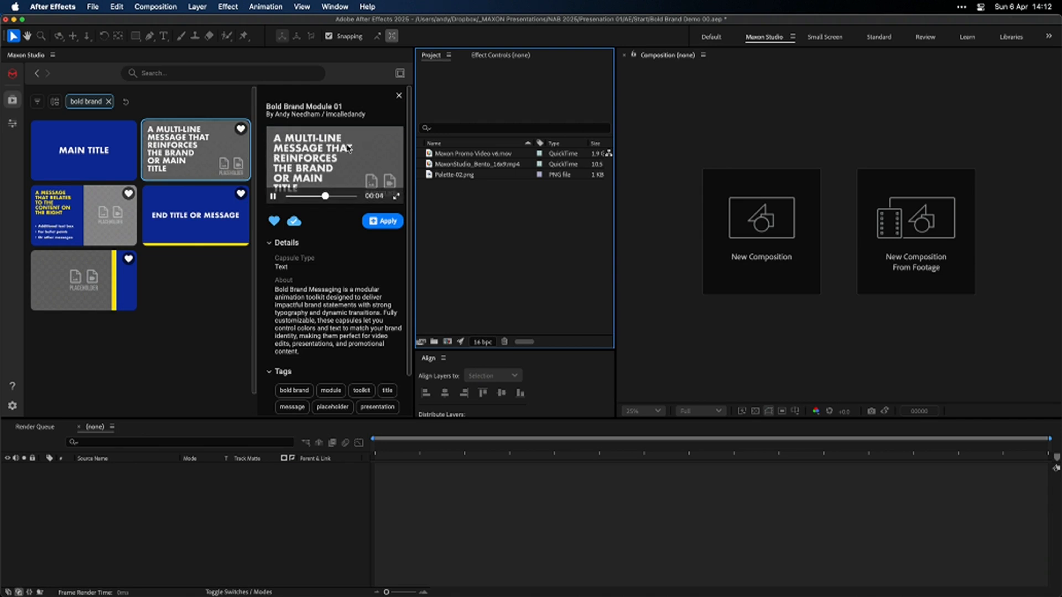
left_click(761, 231)
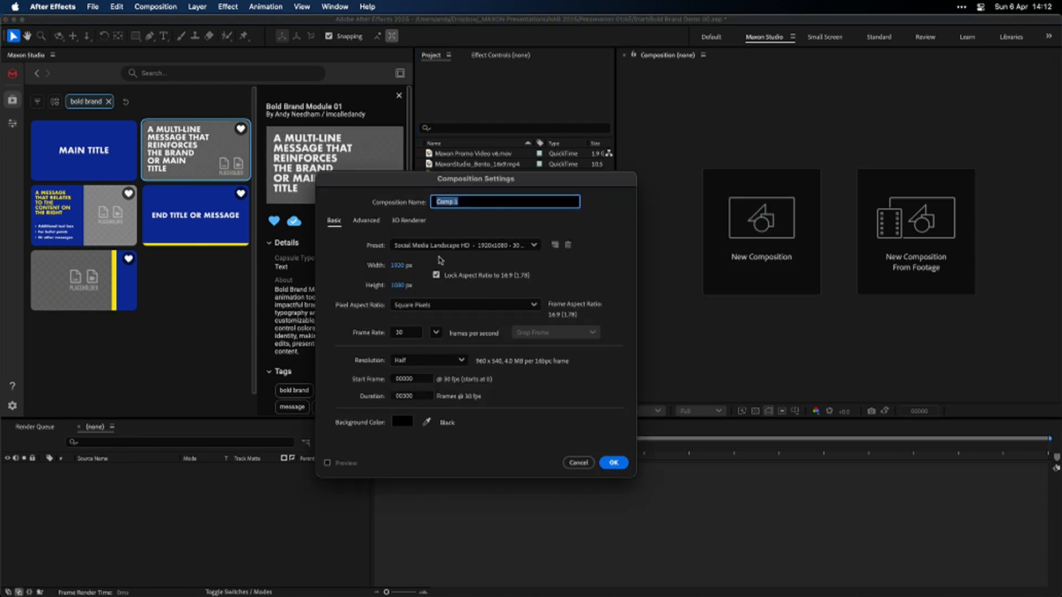
left_click(413, 397)
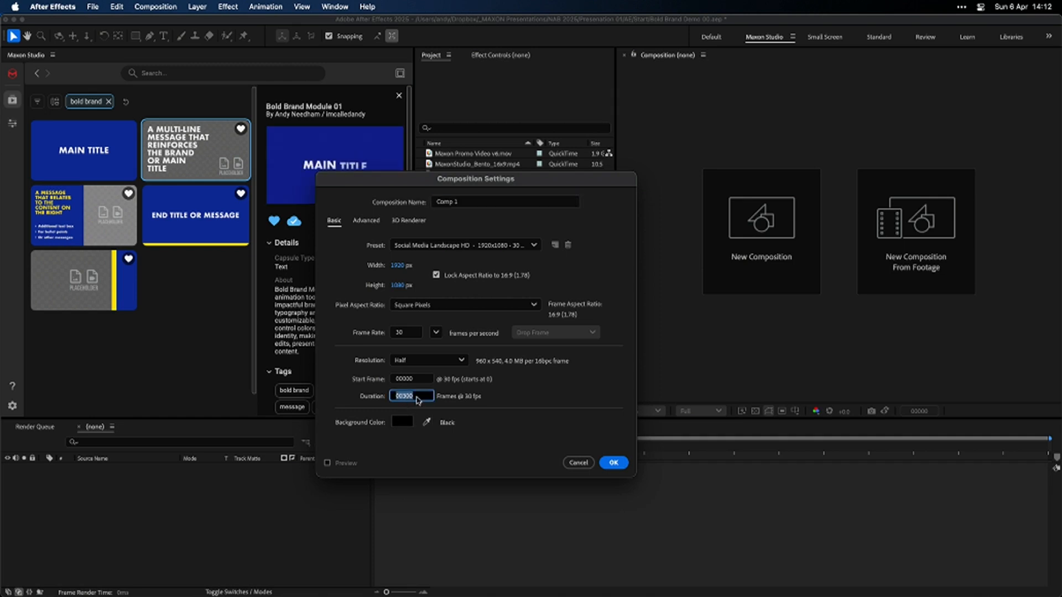
type("1200")
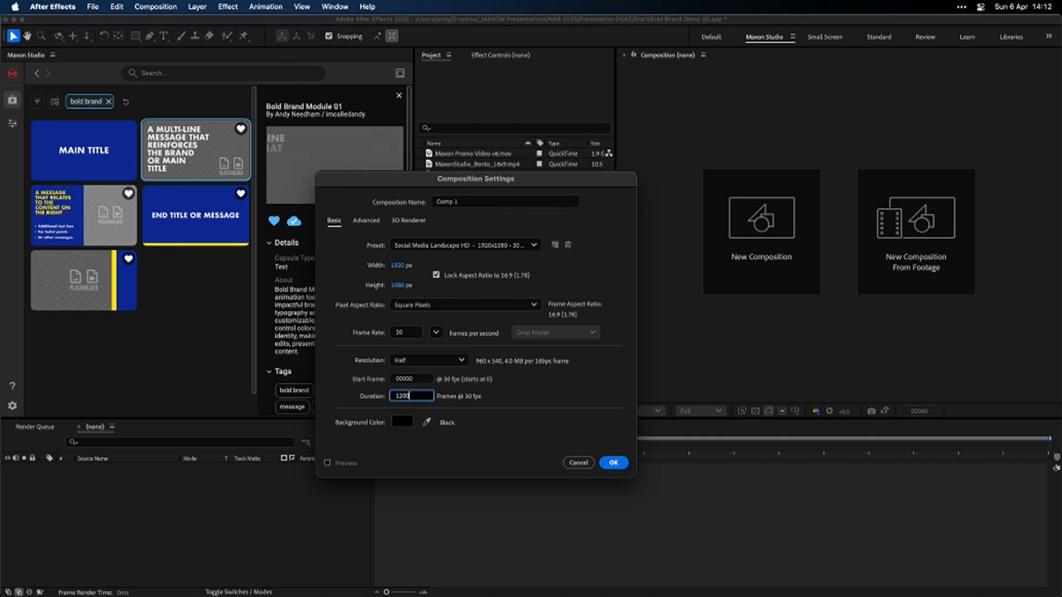
key("Return")
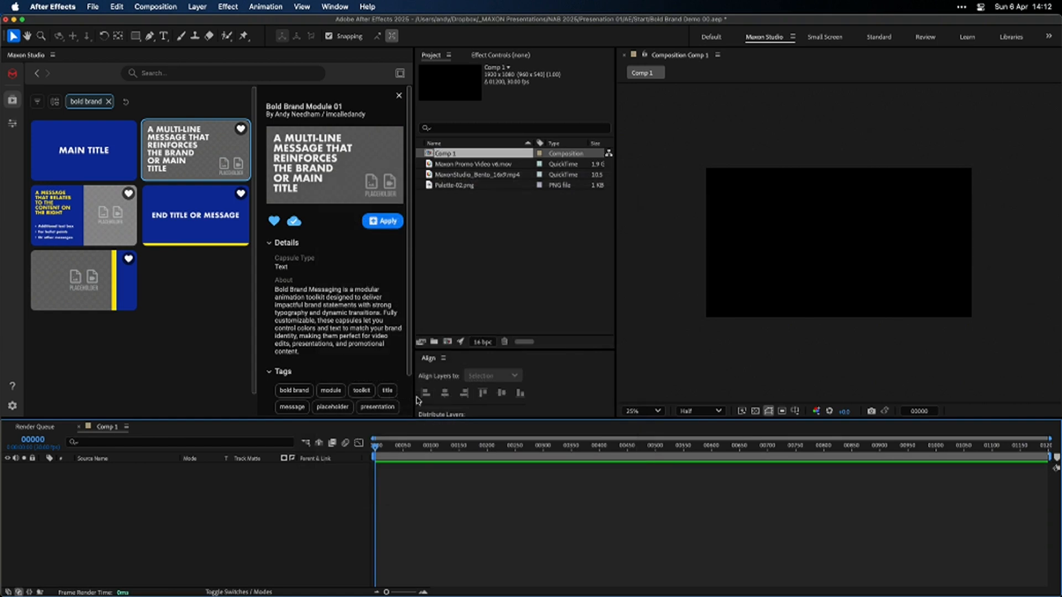
Apply the Bold Brand Module 01 capsule to the new composition and preview its animation
left_click(388, 221)
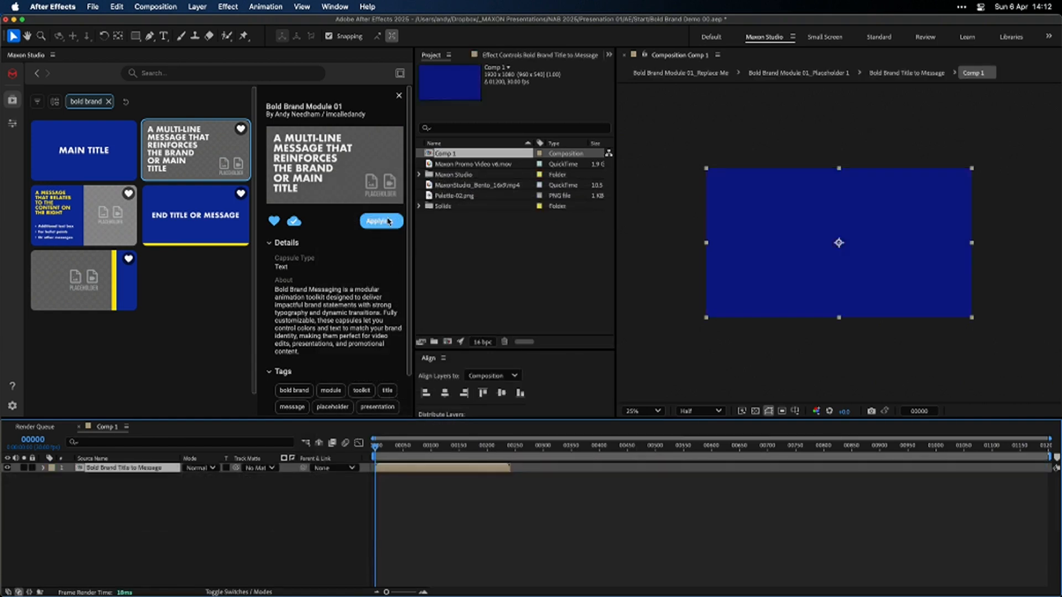
mouse_move(395, 450)
left_mouse_down()
mouse_move(445, 452)
mouse_move(375, 454)
left_mouse_up()
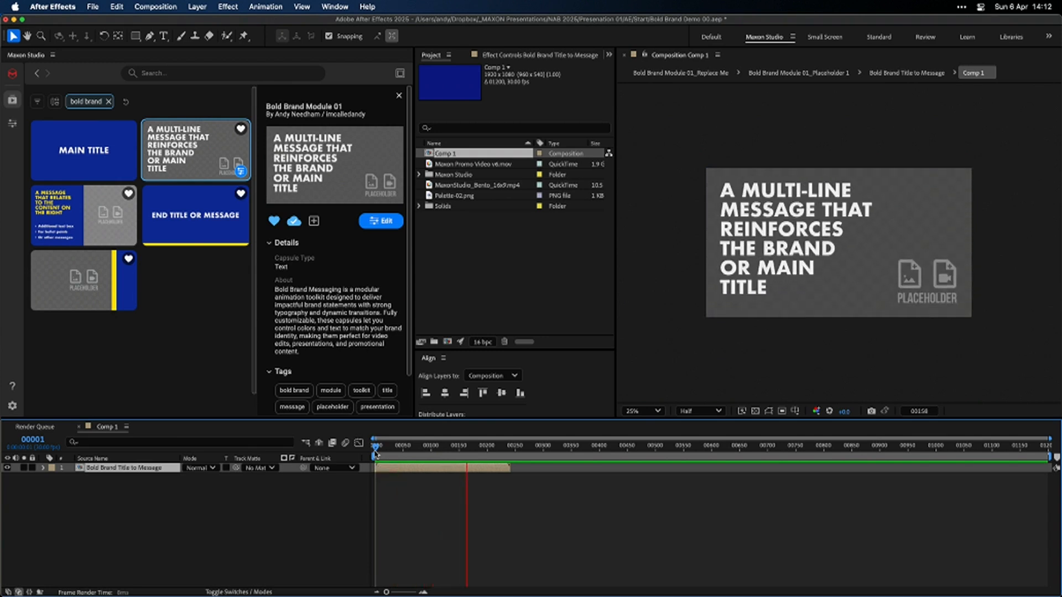
key("space")
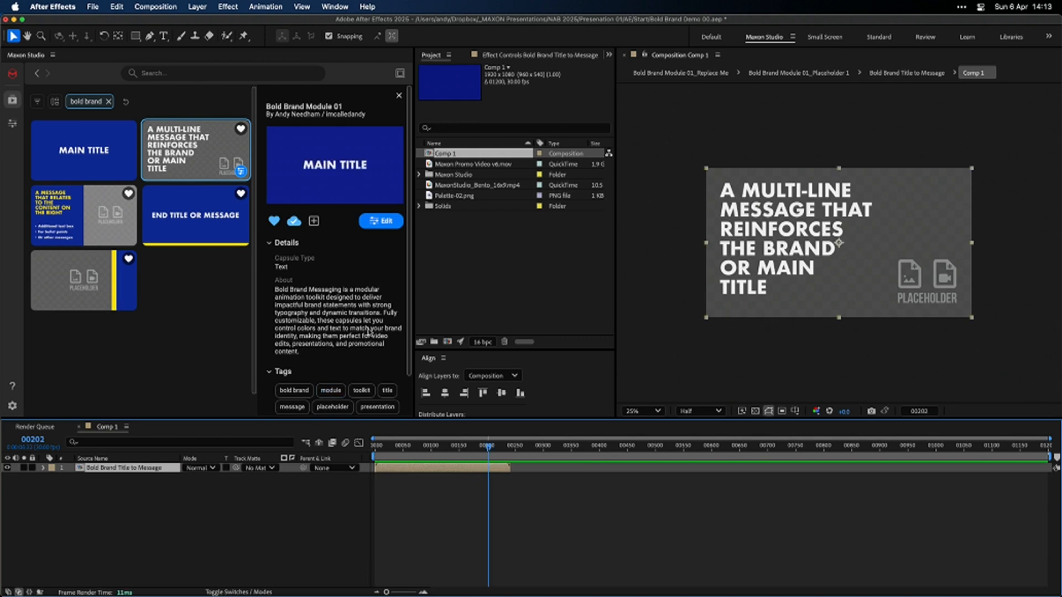
Set the title text of Bold Brand Module 01 to "Maxon Studio" and preview the opening title
left_click(381, 221)
left_click_drag(326, 120, 249, 124)
key("super+a")
type("M")
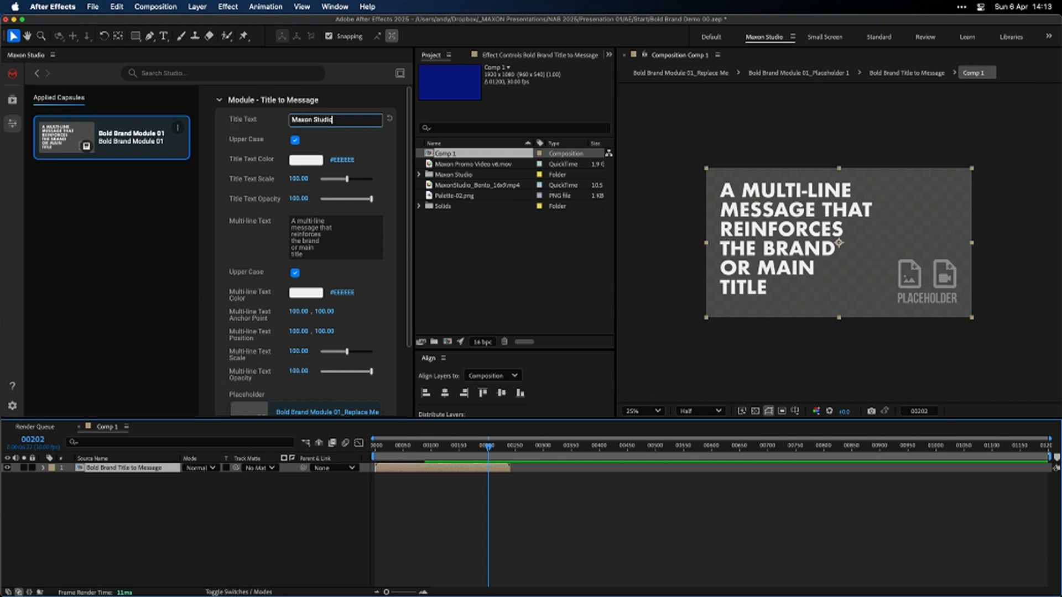
left_click(418, 435)
left_click_drag(404, 449, 374, 466)
key("space")
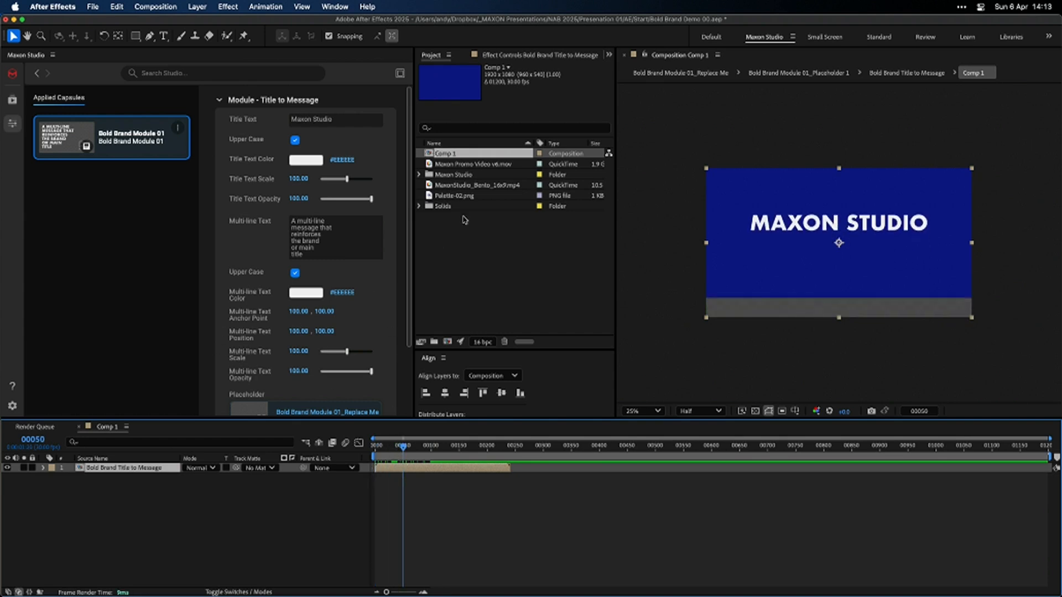
Set the module's background color to the purple #5627A7 sampled from the Palette-02.png preview
left_click(443, 198)
scroll(384, 246, "down", 5)
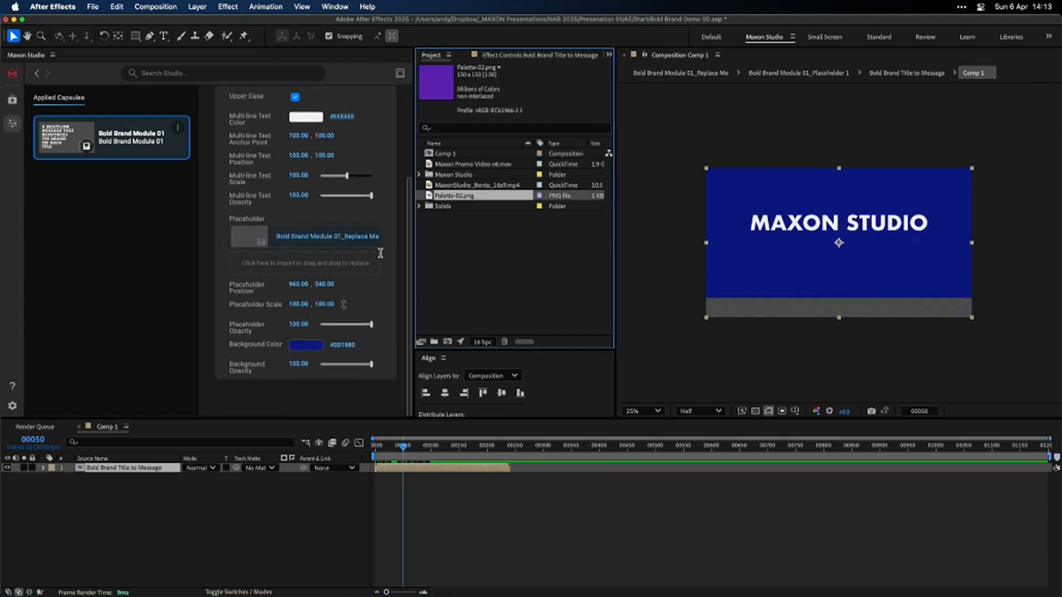
left_click(308, 396)
left_click(570, 316)
left_click(443, 94)
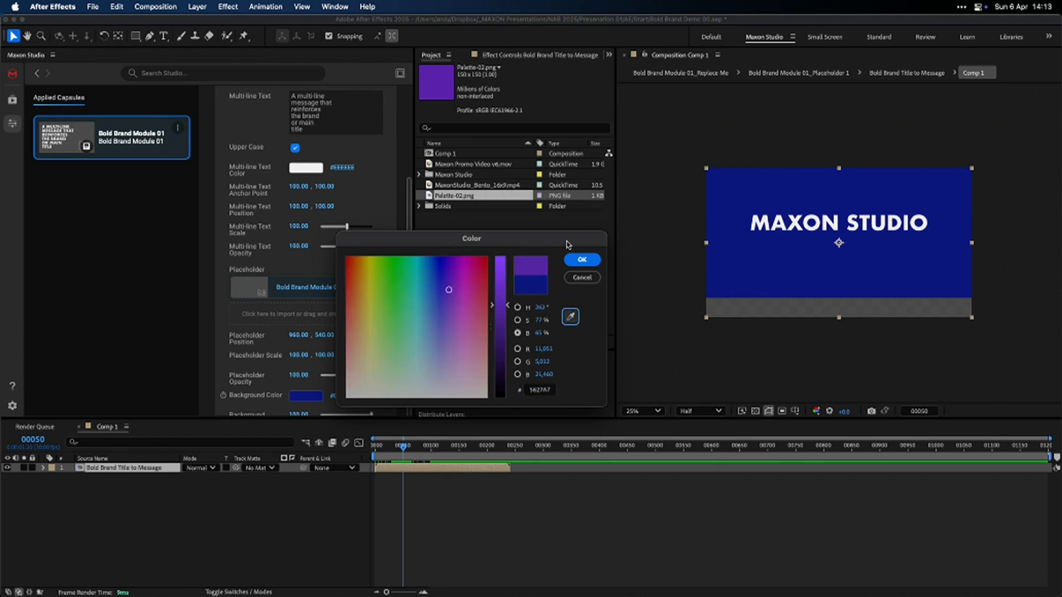
left_click(582, 263)
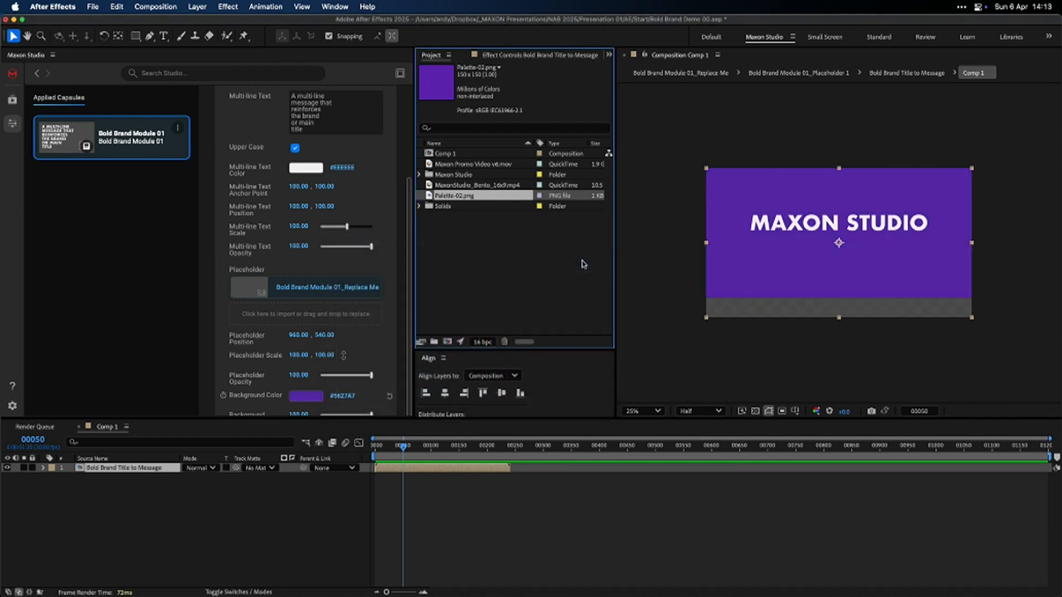
Replace the Bold Brand Module 01 placeholder with Maxon Promo Video v6.mov
left_click_drag(404, 454, 445, 457)
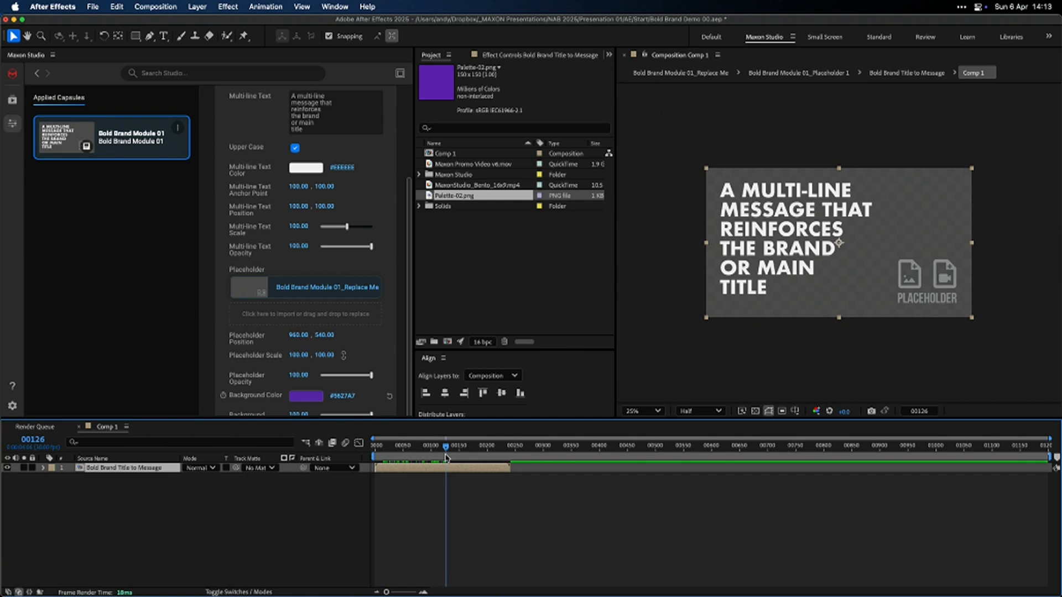
left_click(482, 174)
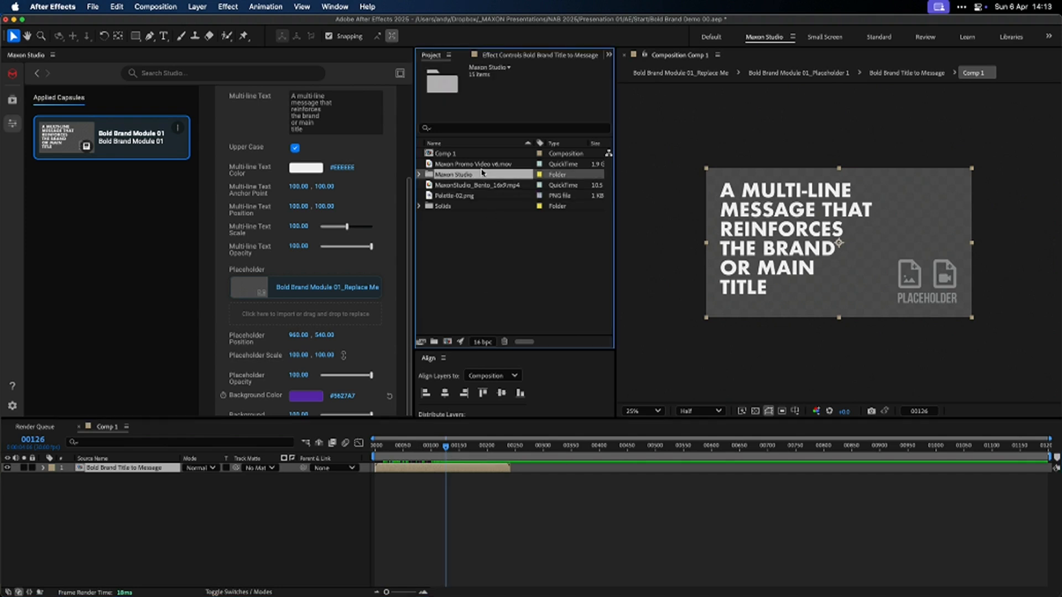
left_click_drag(488, 166, 307, 318)
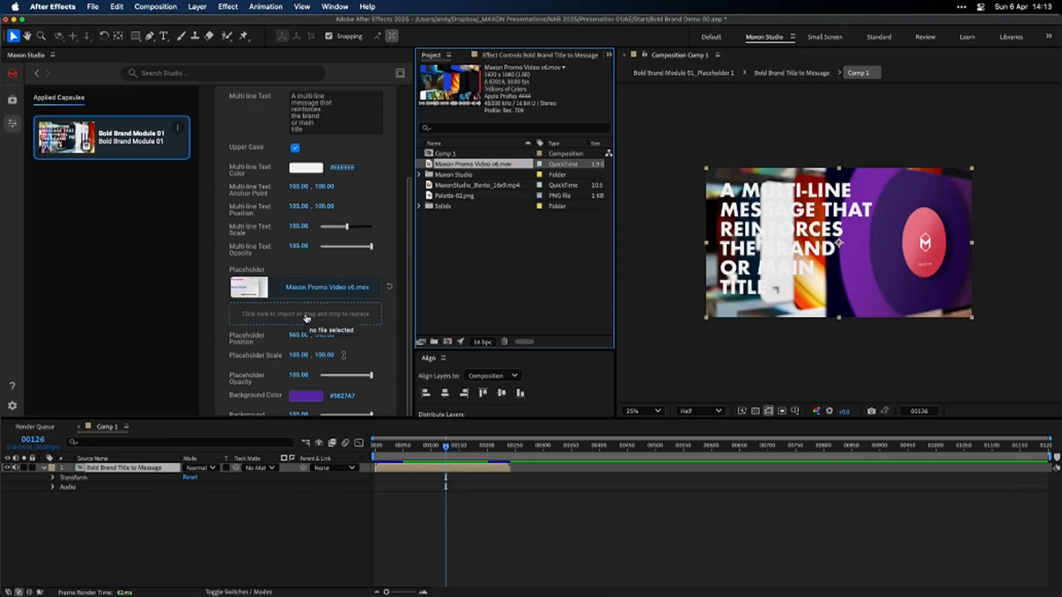
Set the Multi-line Text Opacity to 0 and mute the audio of the Bold Brand Title to Message layer
left_click_drag(339, 246, 322, 246)
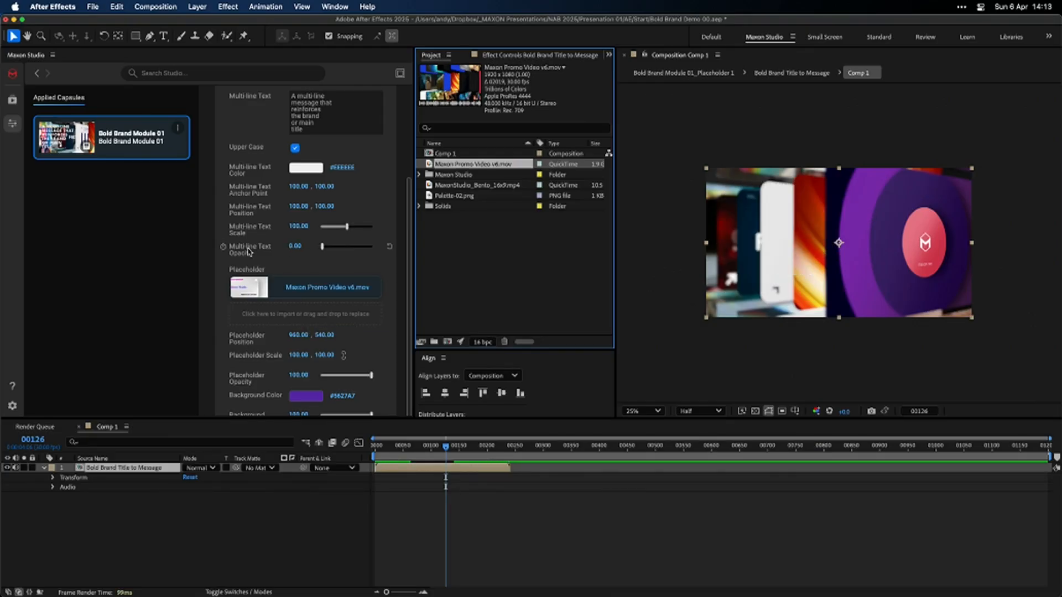
key("space")
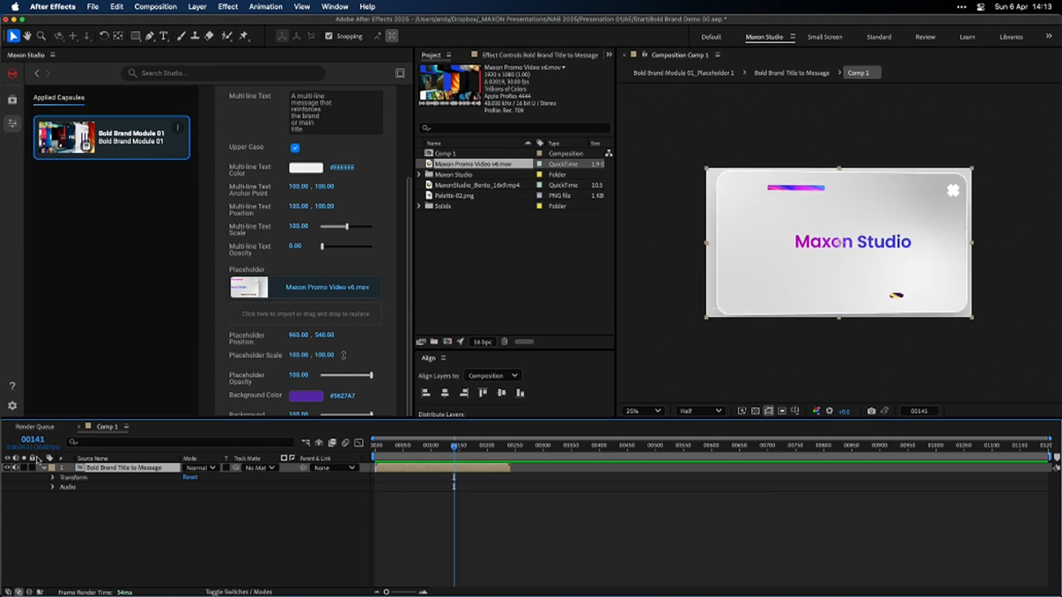
left_click(14, 467)
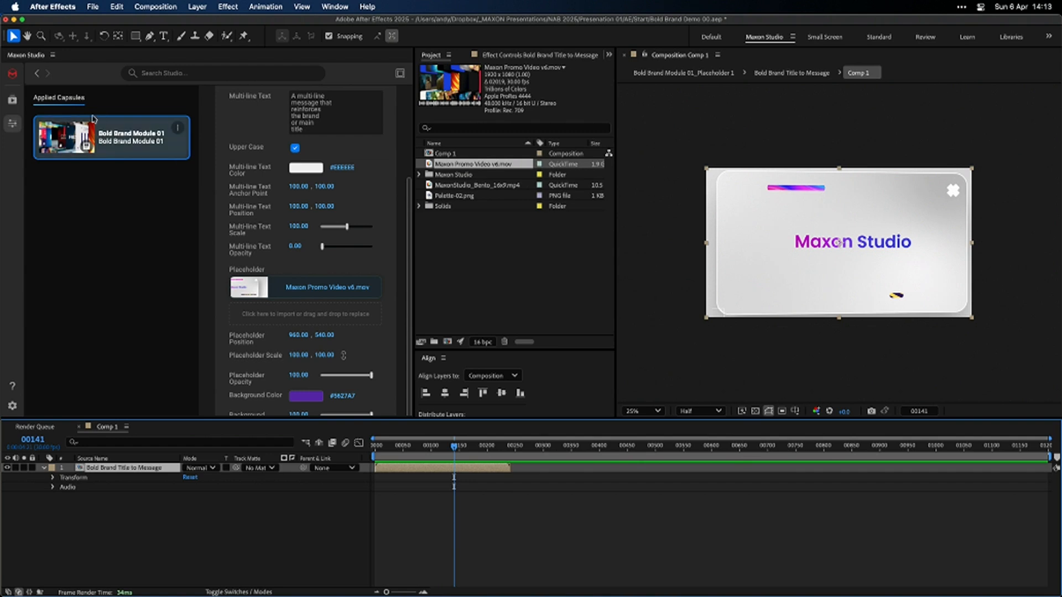
Apply the Bold Brand Module 02 capsule with its layer starting at frame 141, and open its parameters for editing
left_click(38, 75)
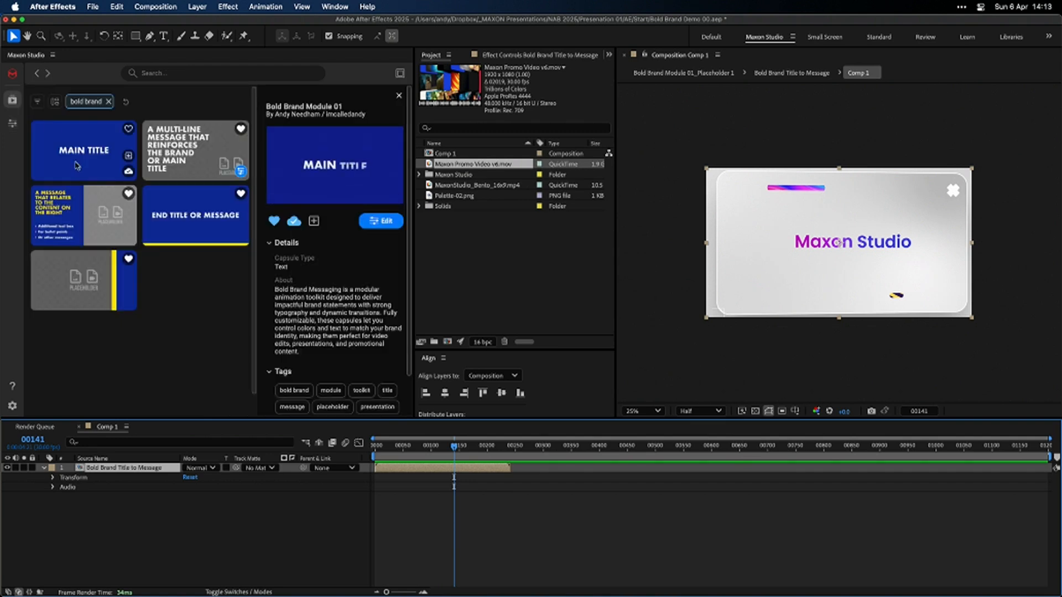
left_click(110, 202)
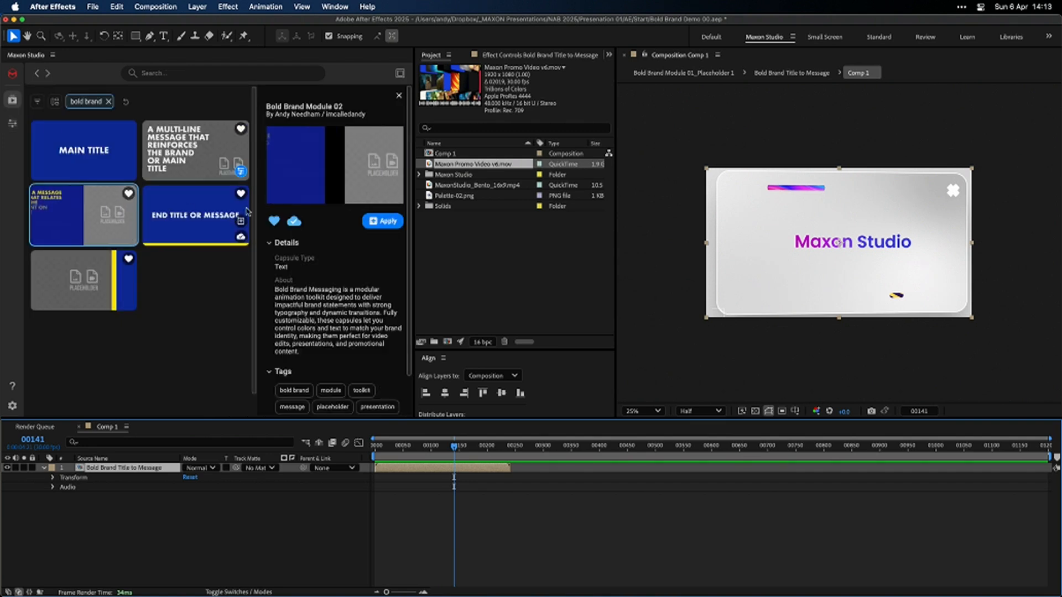
left_click(378, 221)
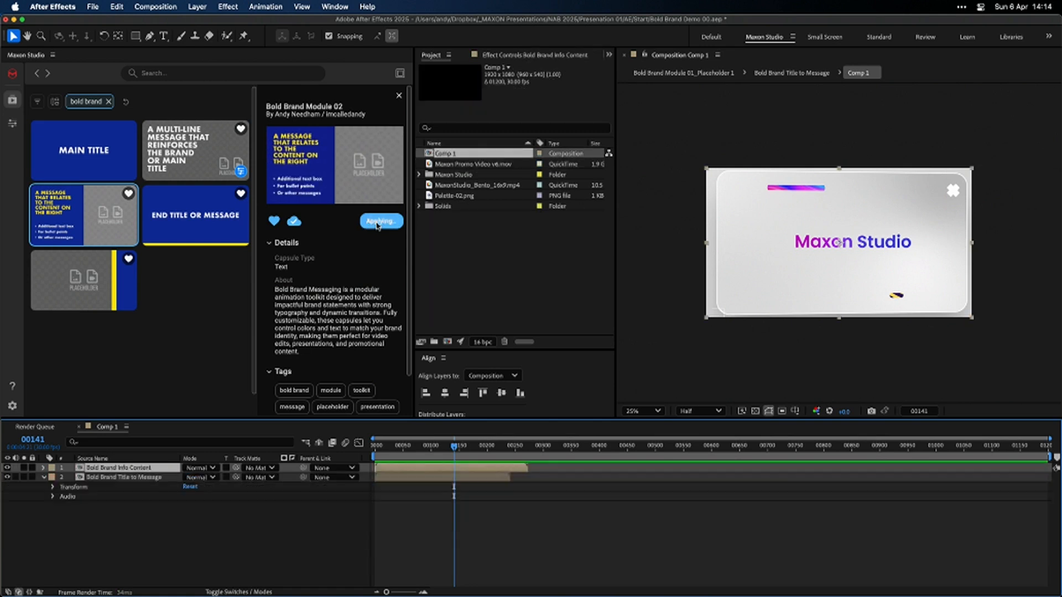
left_click_drag(426, 469, 488, 456)
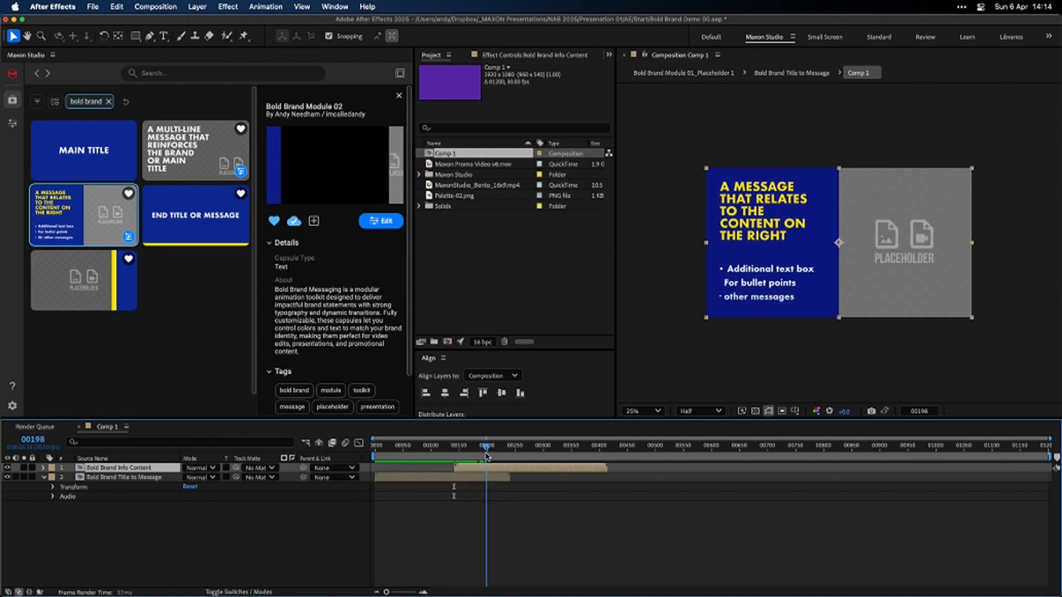
left_click(381, 220)
Try removing the line break before "content on" in the Module 02 message text, then restore it
key("super+Tab")
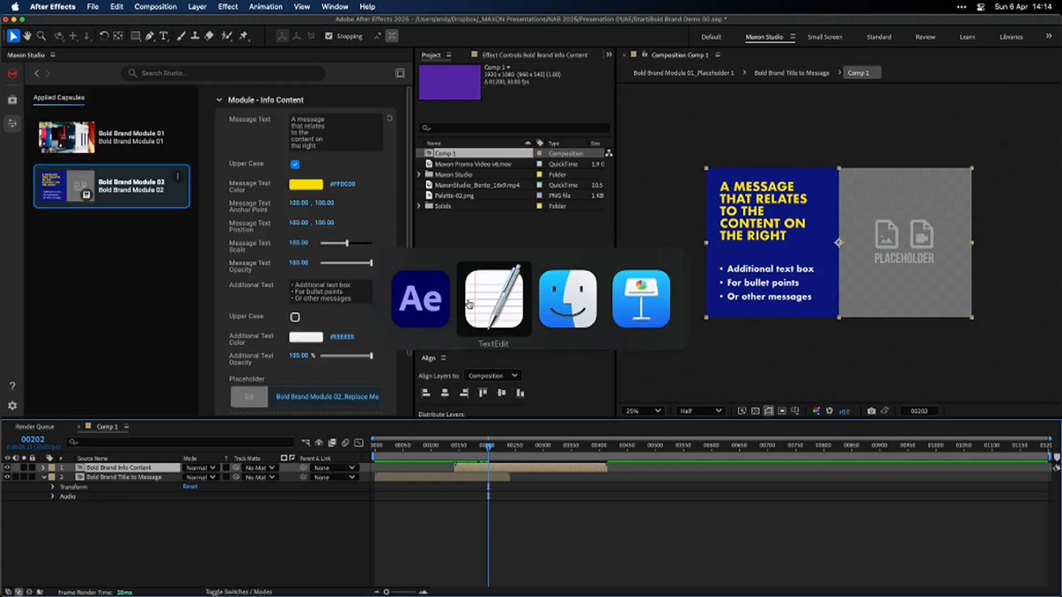
key("Escape")
left_click(337, 132)
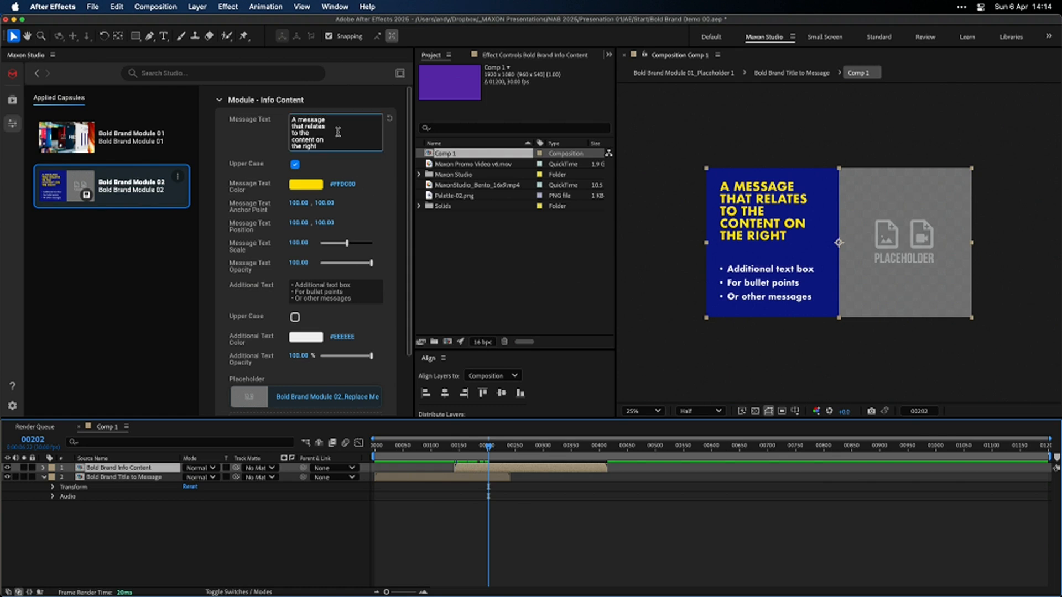
key("Delete")
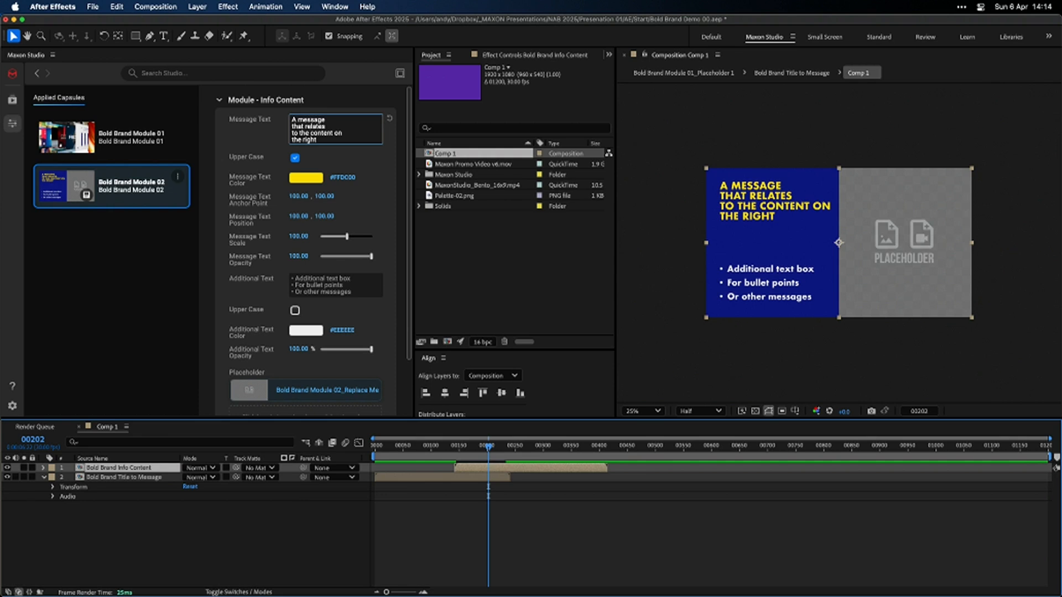
key("BackSpace")
key("Return")
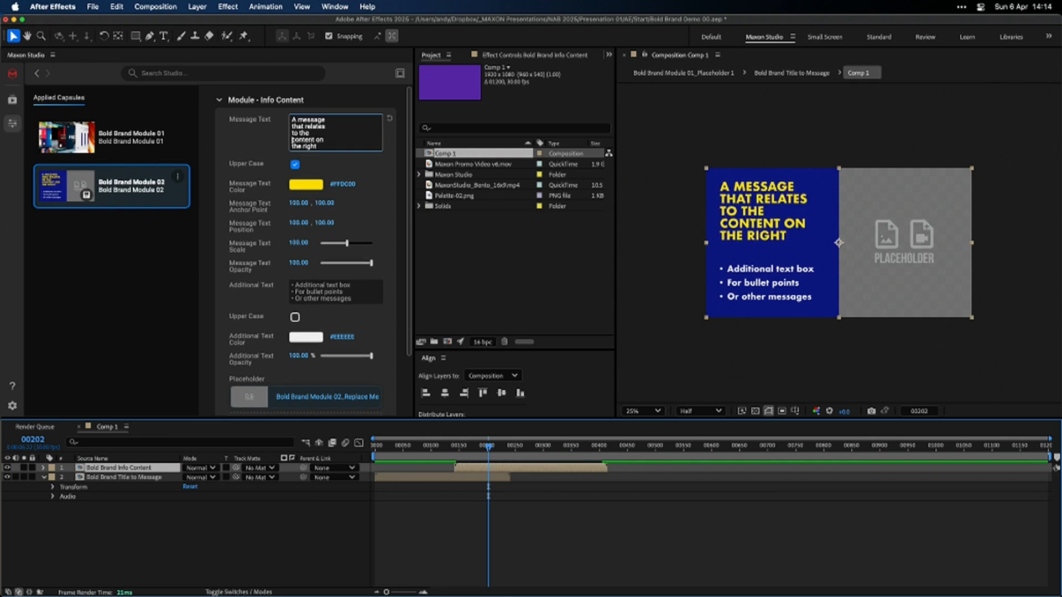
Copy the single-line "Unleash your creativity with an ever-expanding collection of Capsules" from the TextEdit copy document into the Module 02 message text
key("super+Tab")
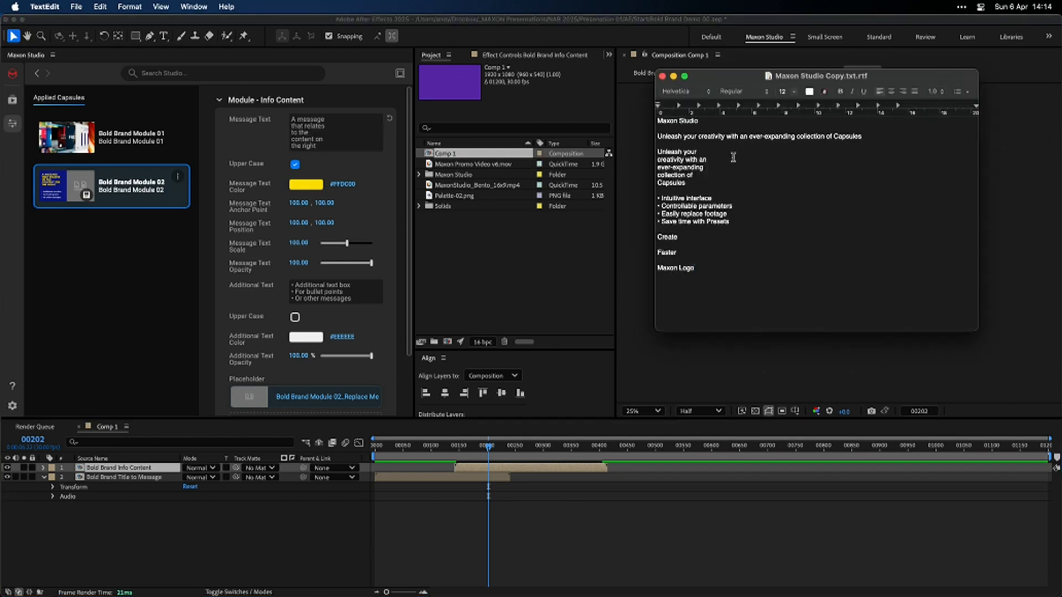
left_click_drag(863, 135, 642, 132)
triple_click(695, 137)
left_click(695, 138)
left_click_drag(862, 136, 675, 136)
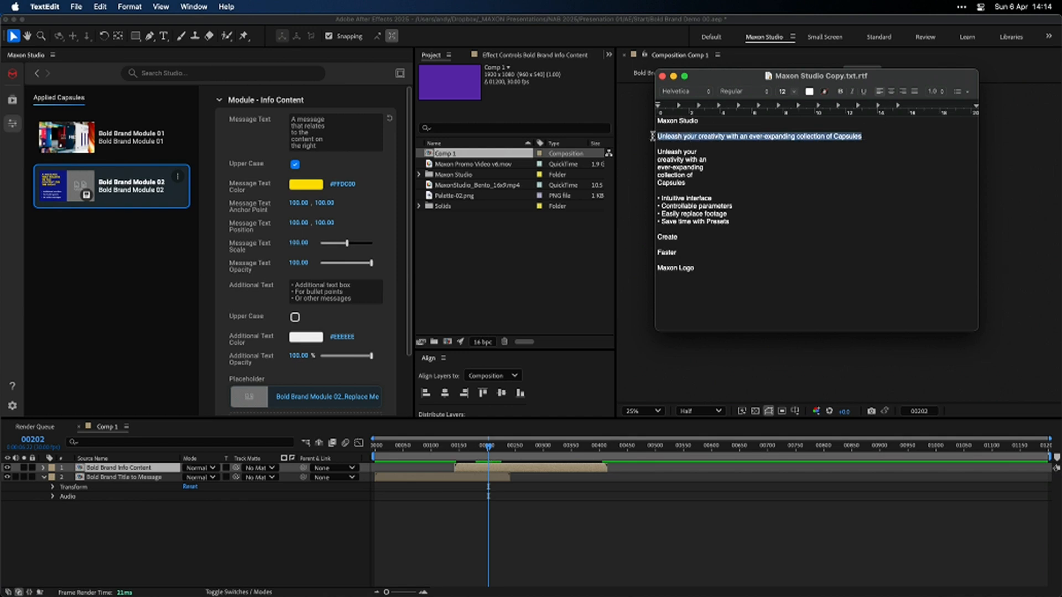
key("super+c")
left_click(333, 145)
left_click(328, 144)
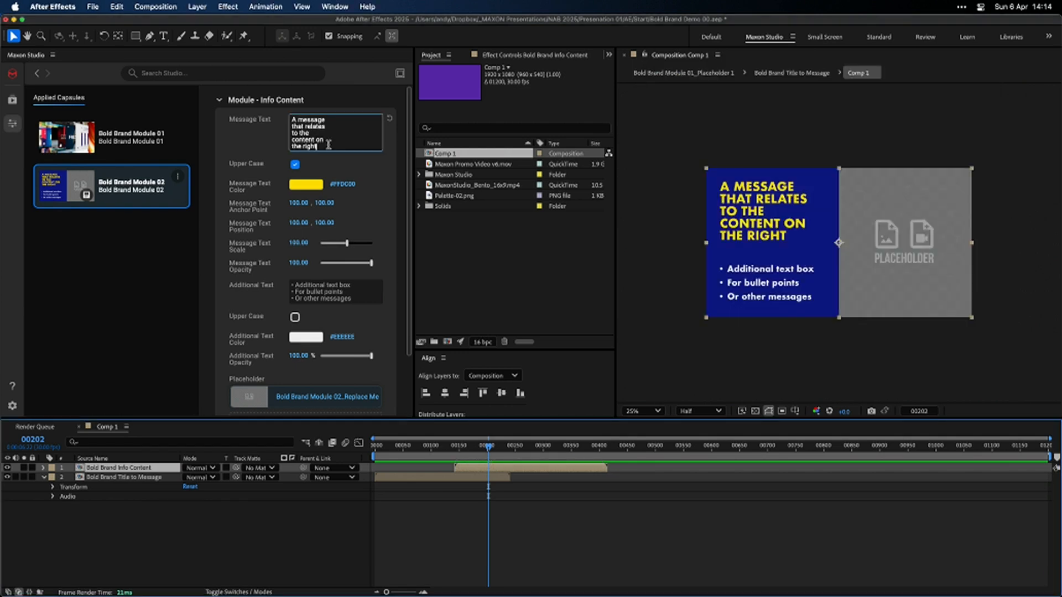
key("super+v")
key("Return")
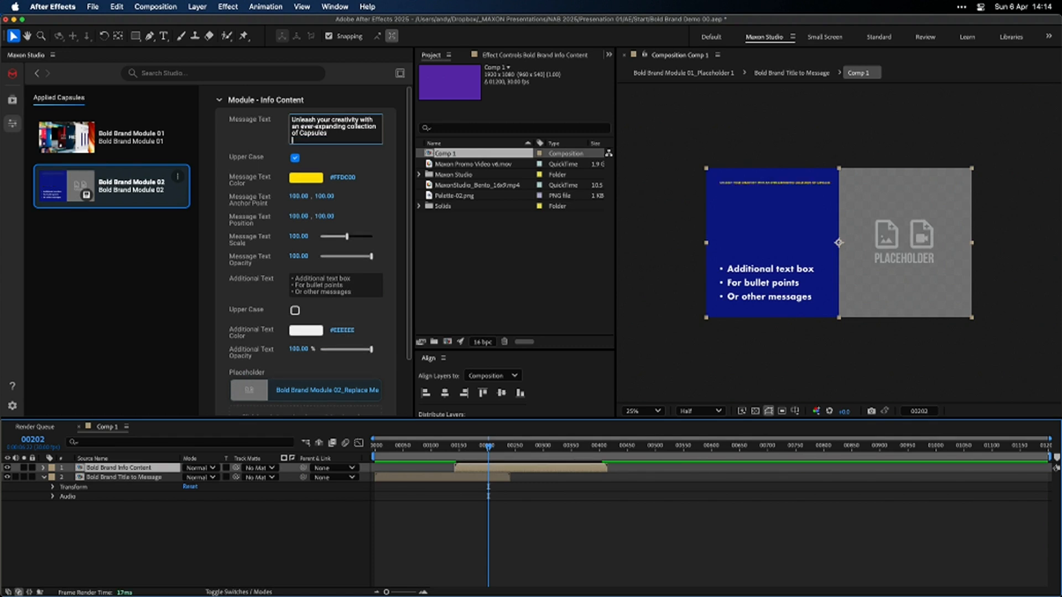
Replace the Module 02 message text with the five-line "Unleash your creativity with an ever-expanding collection of Capsules" version from the TextEdit document
key("super+Tab")
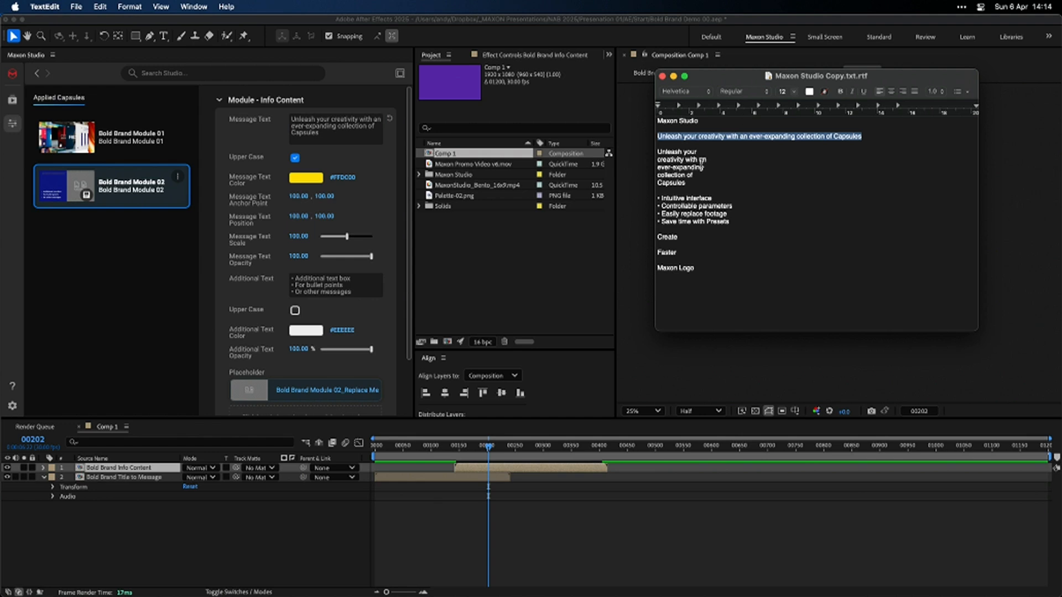
left_click_drag(721, 187, 643, 155)
key("super+Tab")
key("super+a")
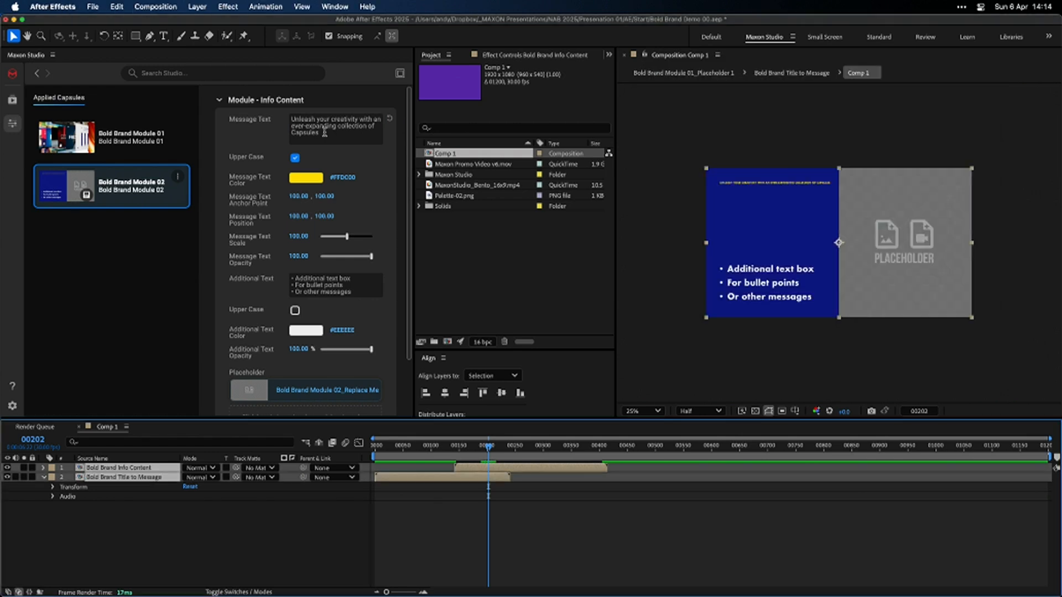
left_click(324, 132)
key("super+a")
key("super+v")
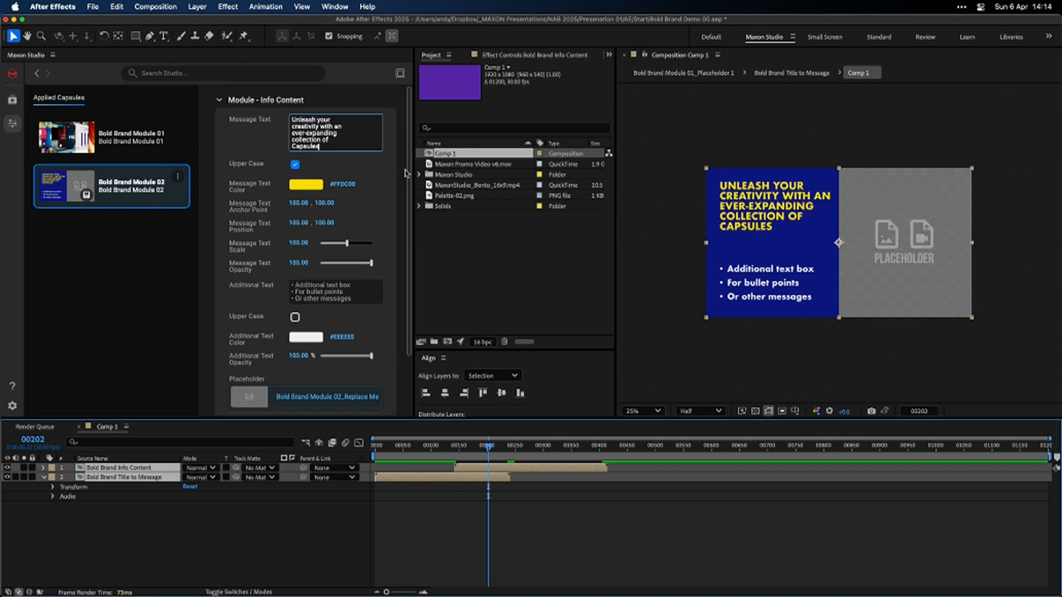
Set the Module 02 message text color to #EEEEEE
left_click(359, 164)
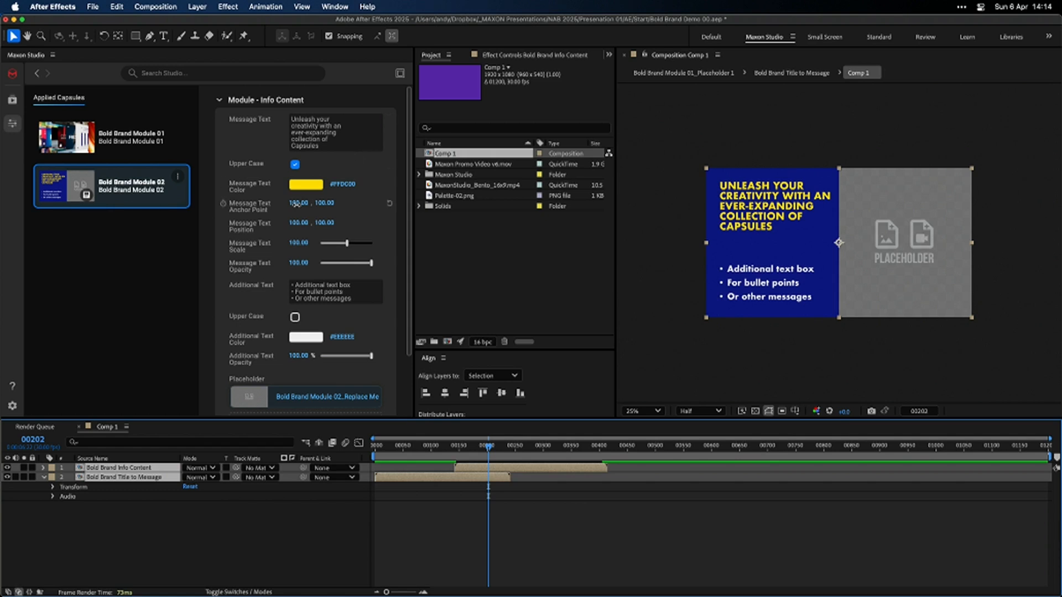
left_click(340, 186)
type("#EEEEEE")
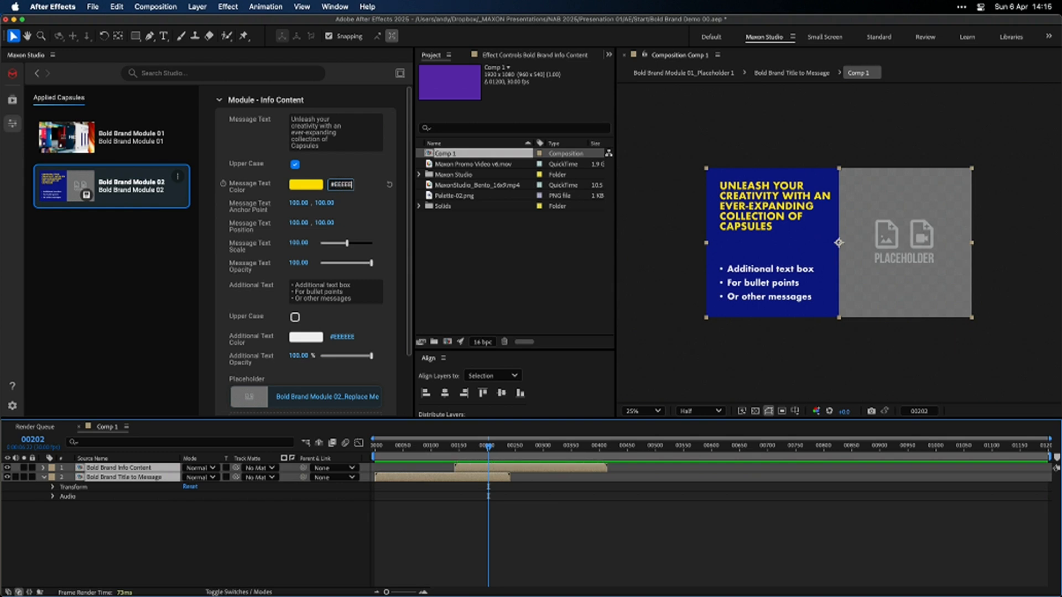
key("Return")
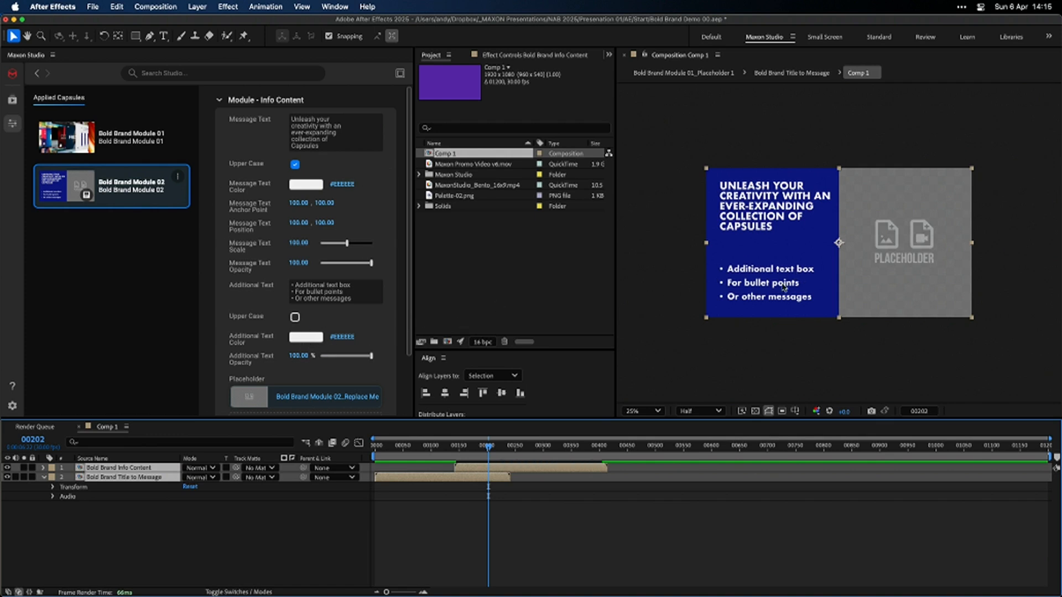
Replace the Module 02 additional text with the four bullet lines from "Intuitive interface" to "Save time with Presets" in the TextEdit copy document
key("super+Tab")
left_click_drag(734, 222, 658, 214)
triple_click(660, 198)
left_click_drag(746, 216, 613, 196)
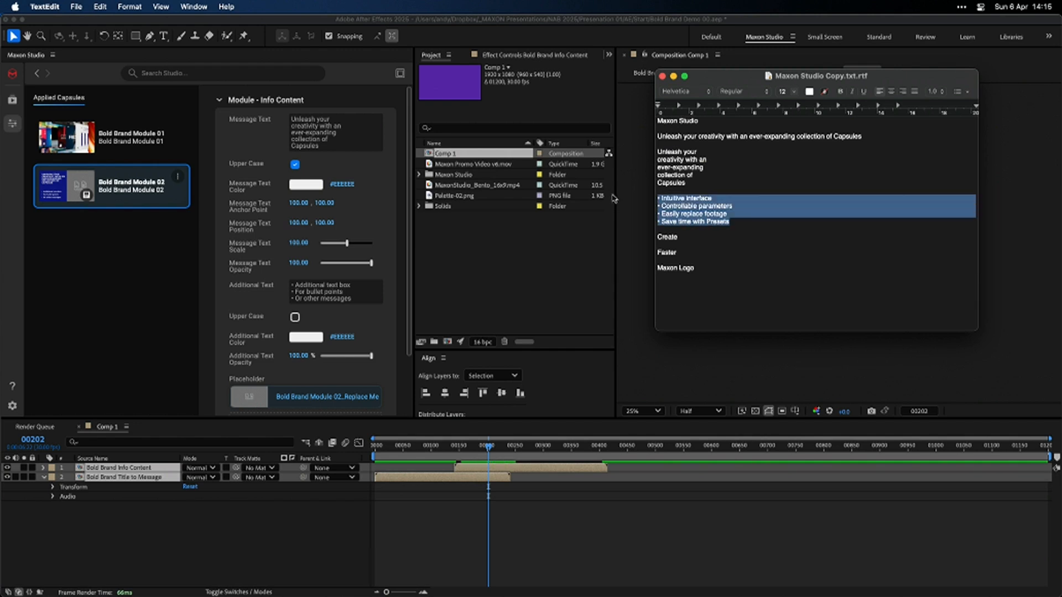
left_click(331, 295)
key("super+a")
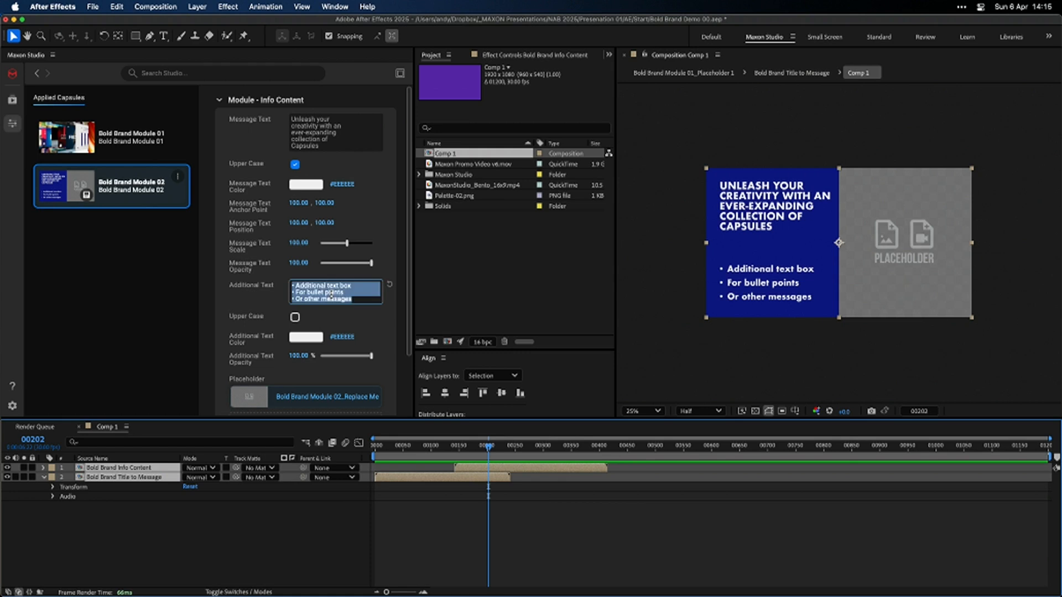
key("super+v")
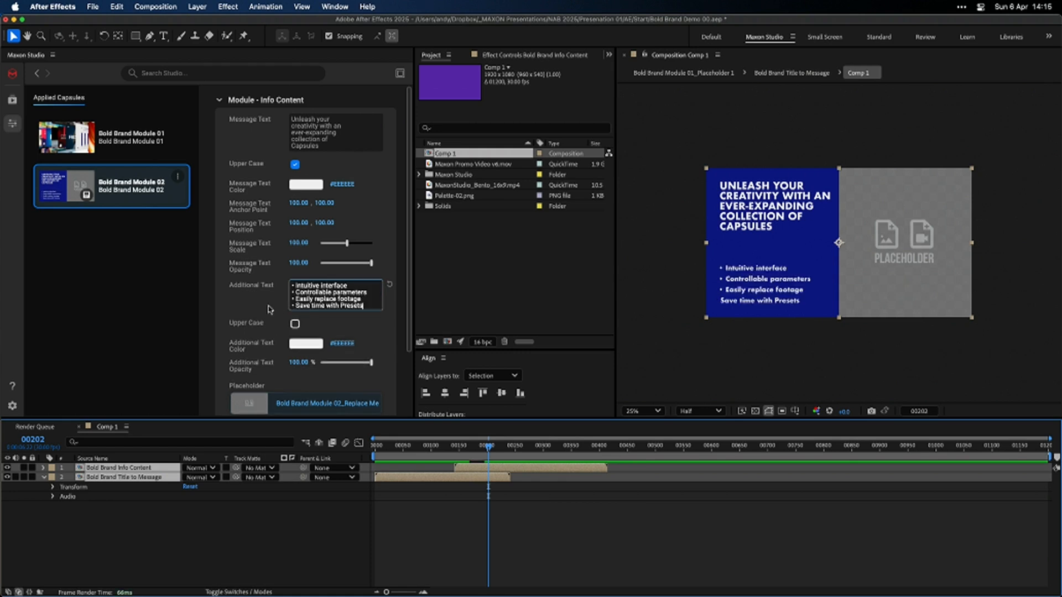
left_click(253, 308)
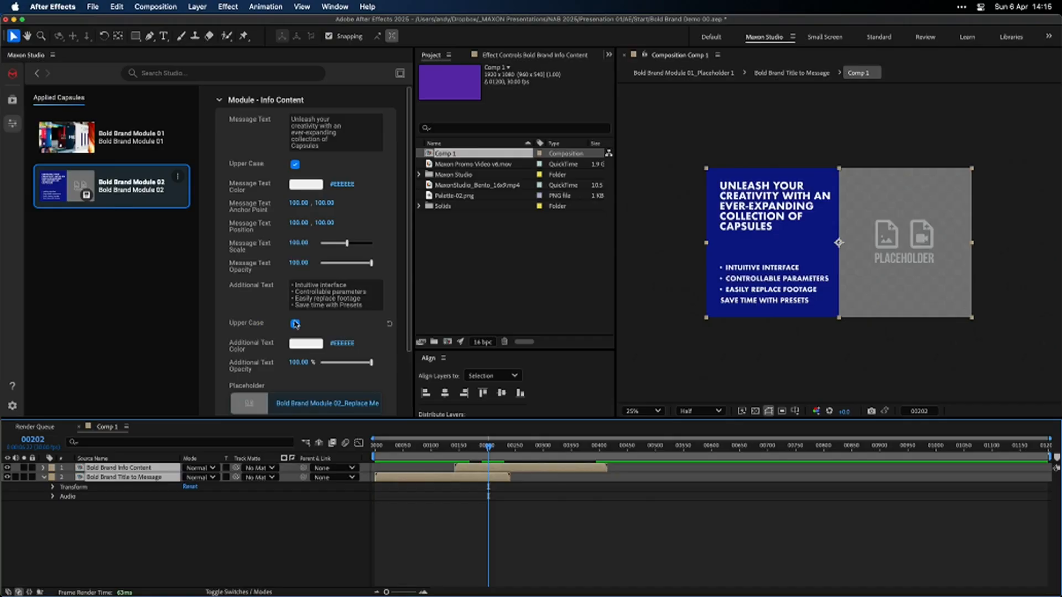
Try upper case on the Module 02 additional text, and turn upper case off for both the additional and message text
left_click(295, 323)
left_click(294, 324)
left_click(295, 323)
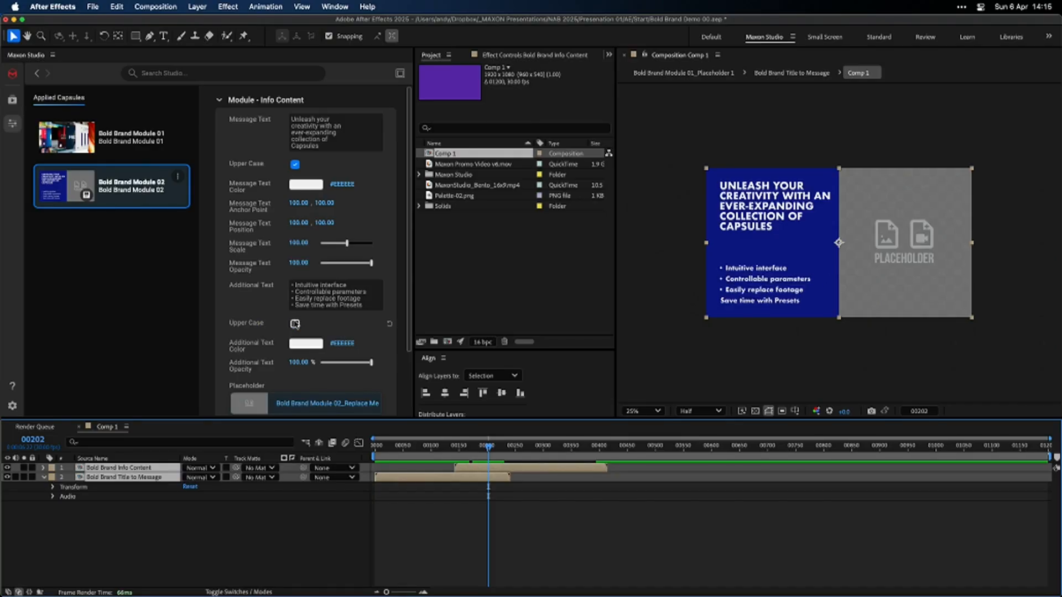
left_click(295, 164)
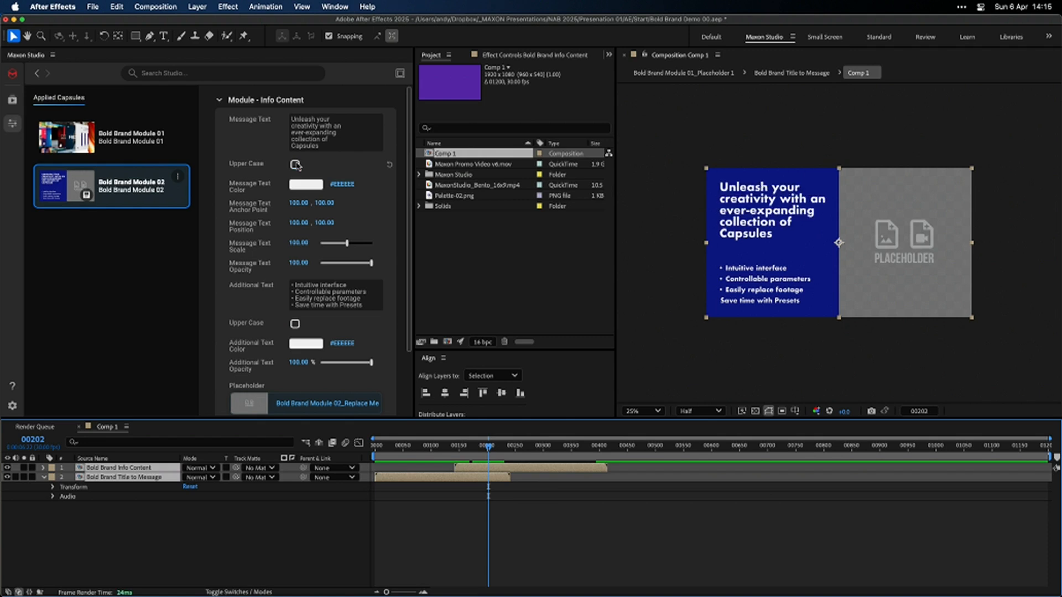
mouse_move(487, 445)
left_mouse_down()
mouse_move(439, 445)
mouse_move(486, 441)
left_mouse_up()
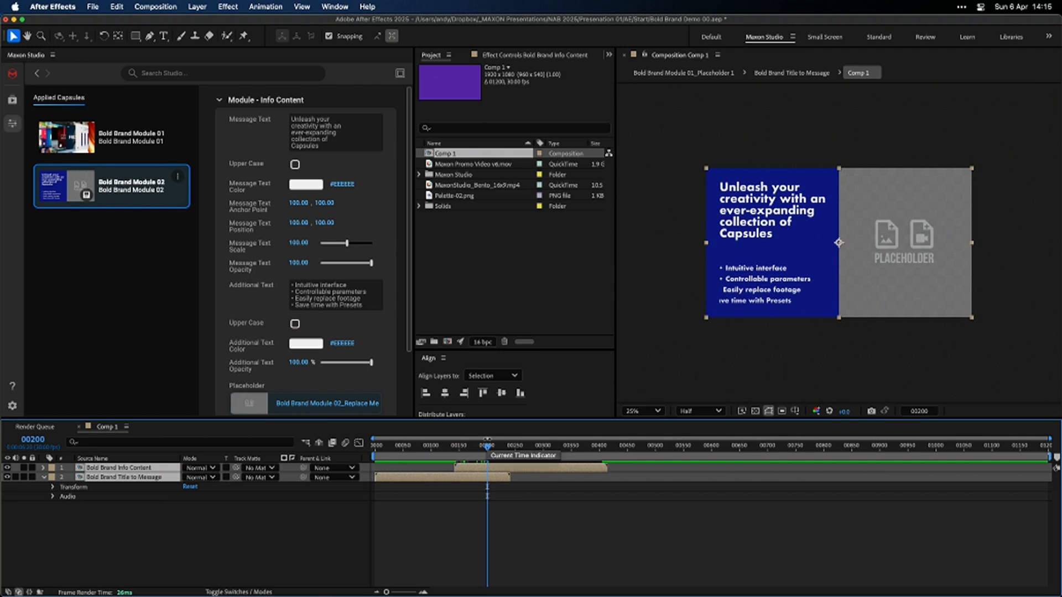
Set the Module 02 background color to the purple #5627A7 sampled from Palette-02.png
scroll(348, 333, "down", 5)
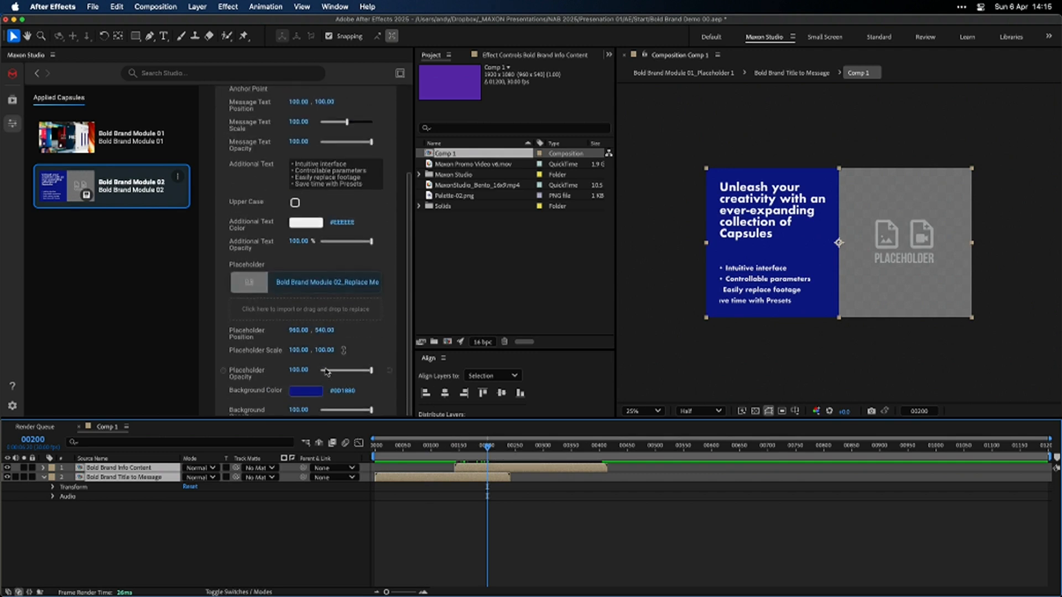
left_click(455, 196)
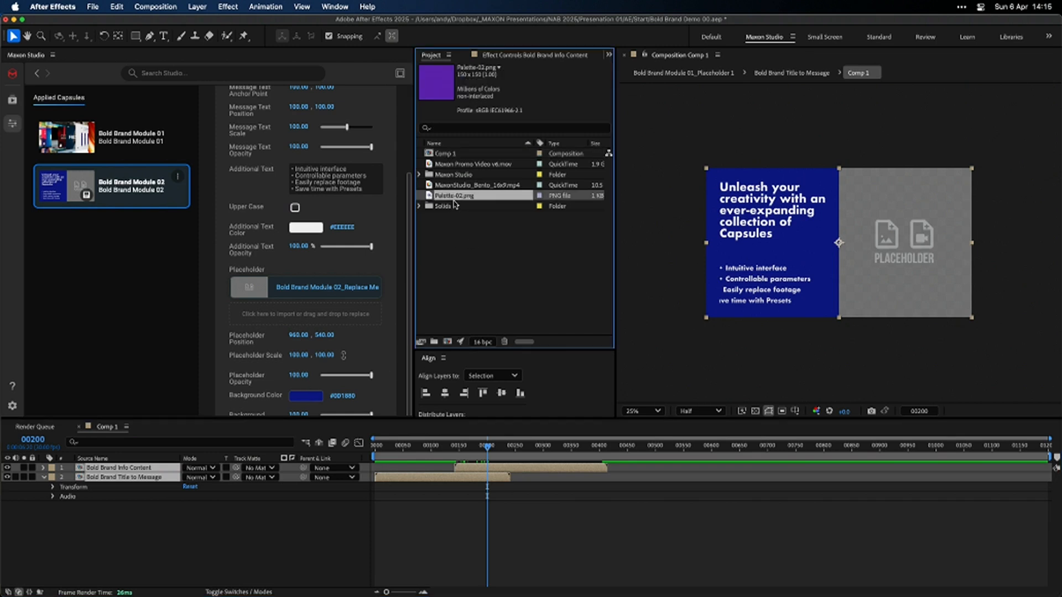
left_click(310, 396)
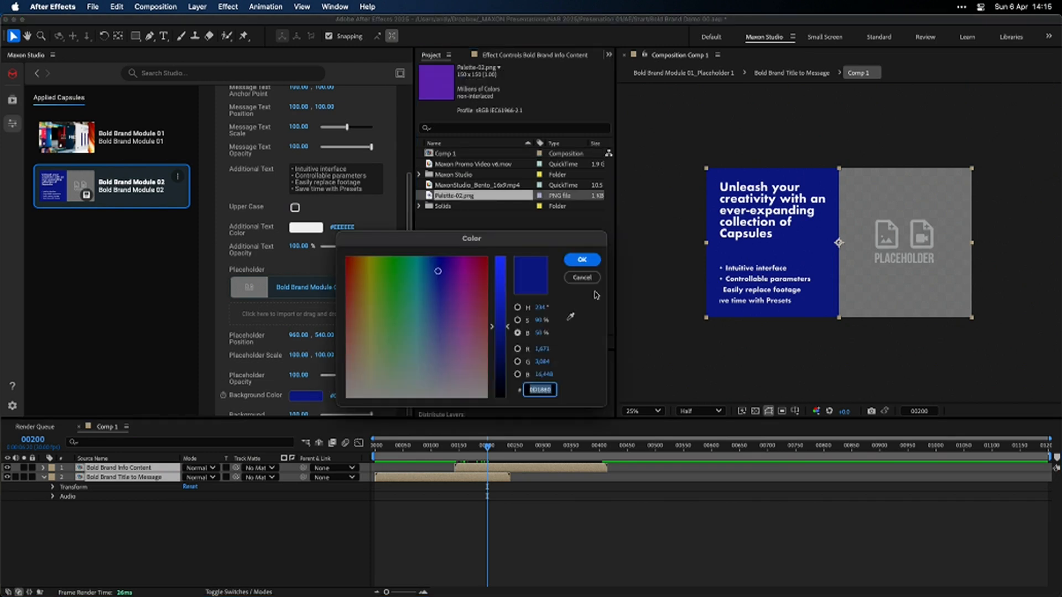
left_click(572, 317)
left_click(437, 82)
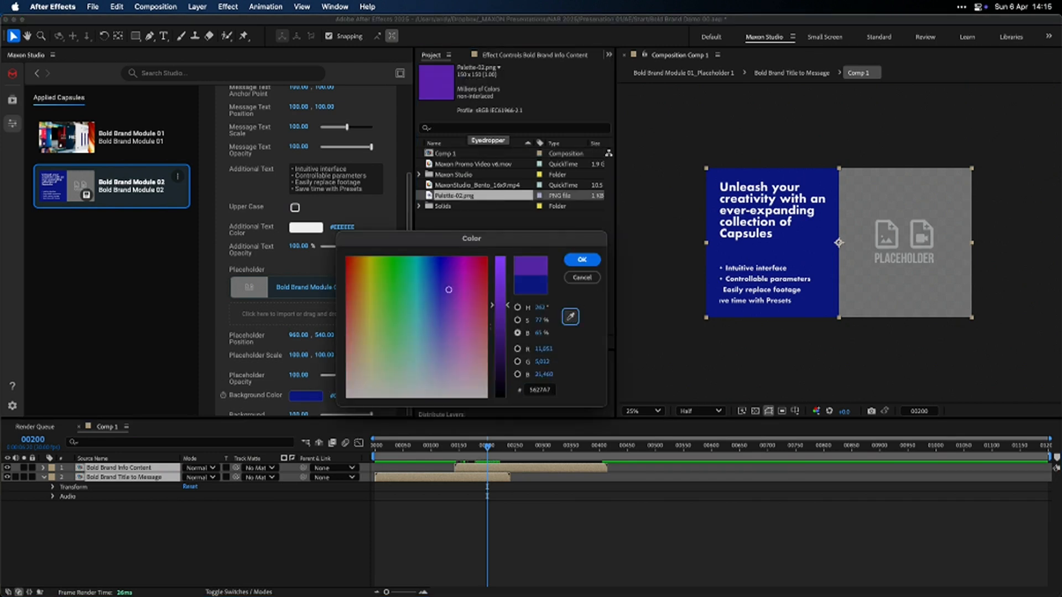
left_click(582, 259)
Replace the Module 02 placeholder with the MaxonStudio_Bento_16x9.mp4 footage from the project
left_click_drag(470, 447, 494, 448)
left_click(498, 185)
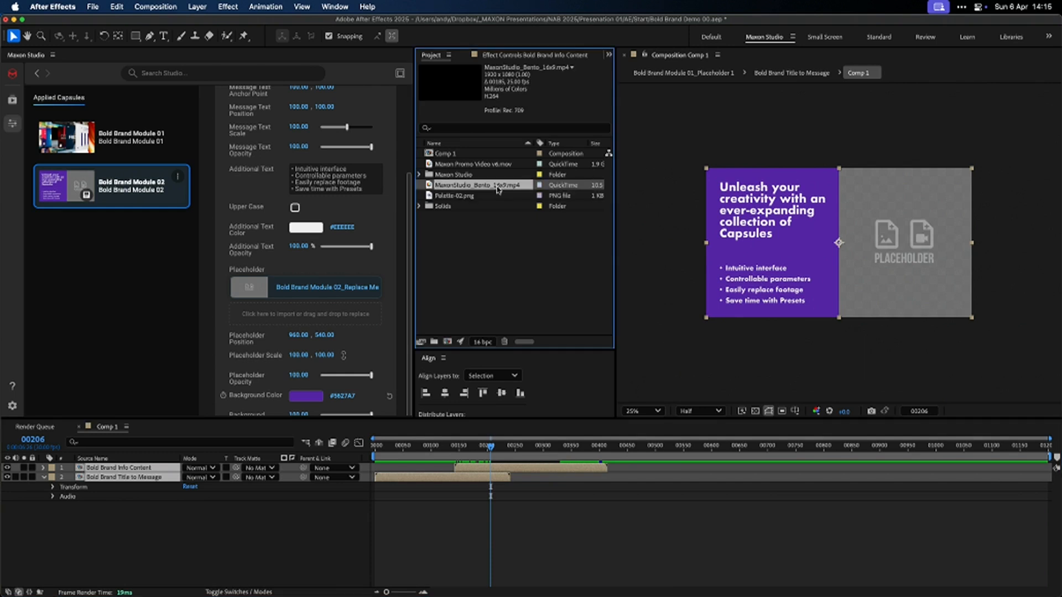
left_click_drag(501, 189, 302, 317)
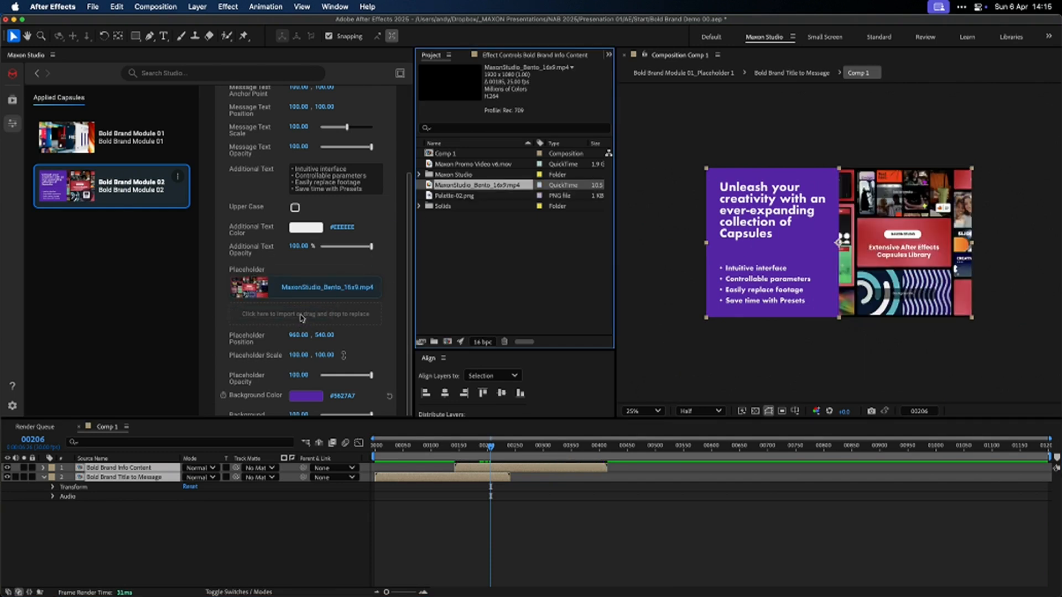
Animate the Module 02 placeholder scale from 100 at about frame 146 to 120 at frame 352, and preview the scaling
left_click_drag(491, 452, 460, 454)
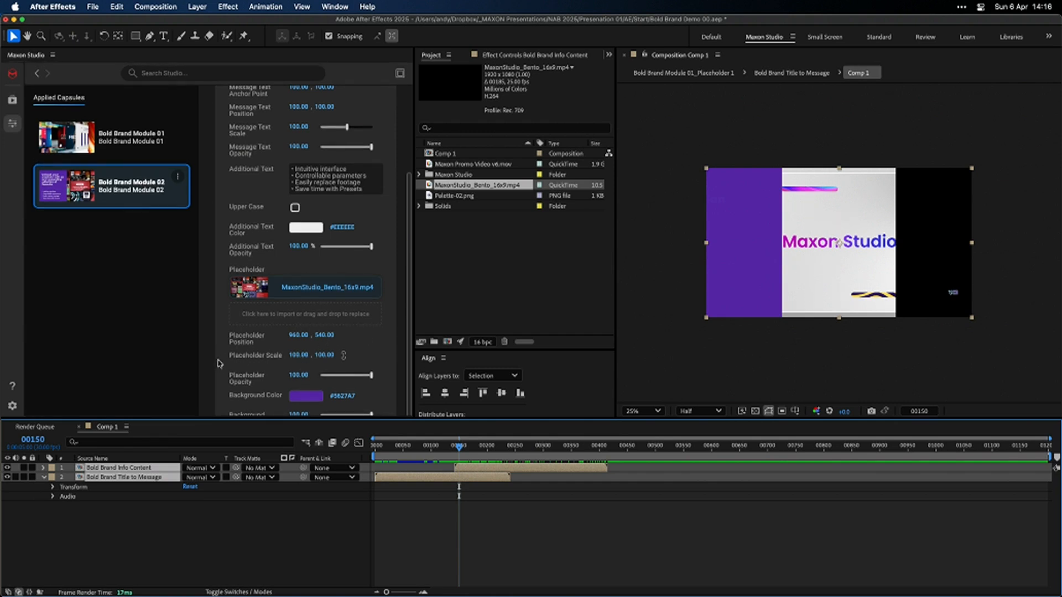
left_click_drag(451, 446, 457, 448)
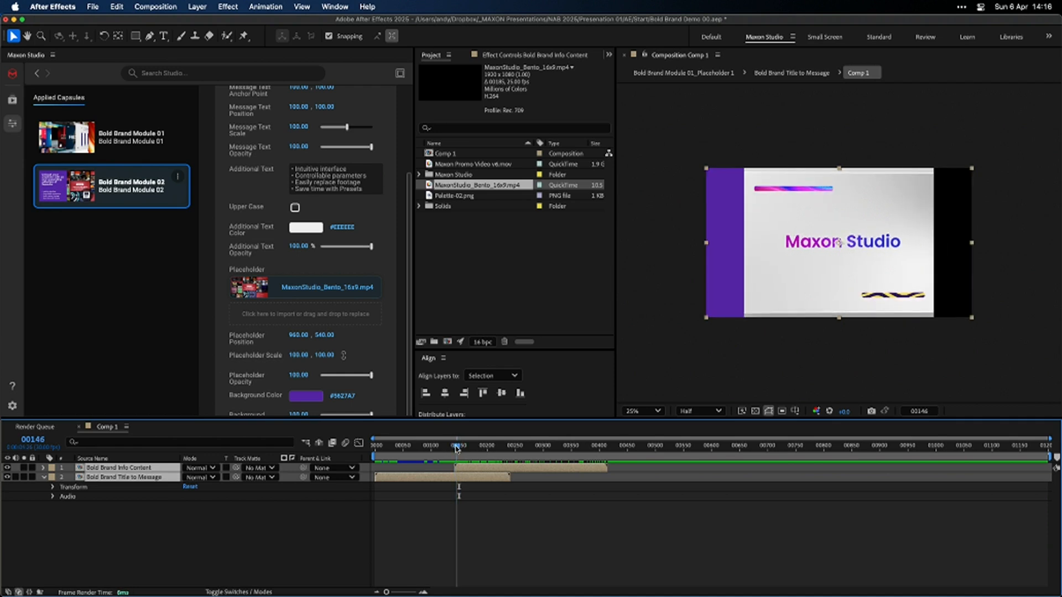
left_click(223, 356)
left_click_drag(529, 446, 573, 446)
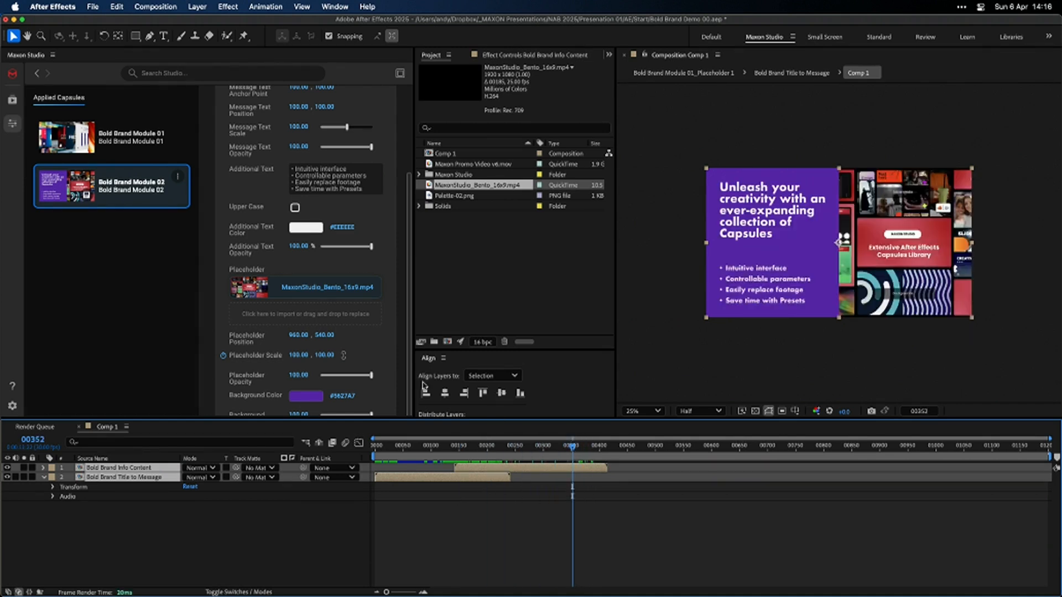
left_click(326, 356)
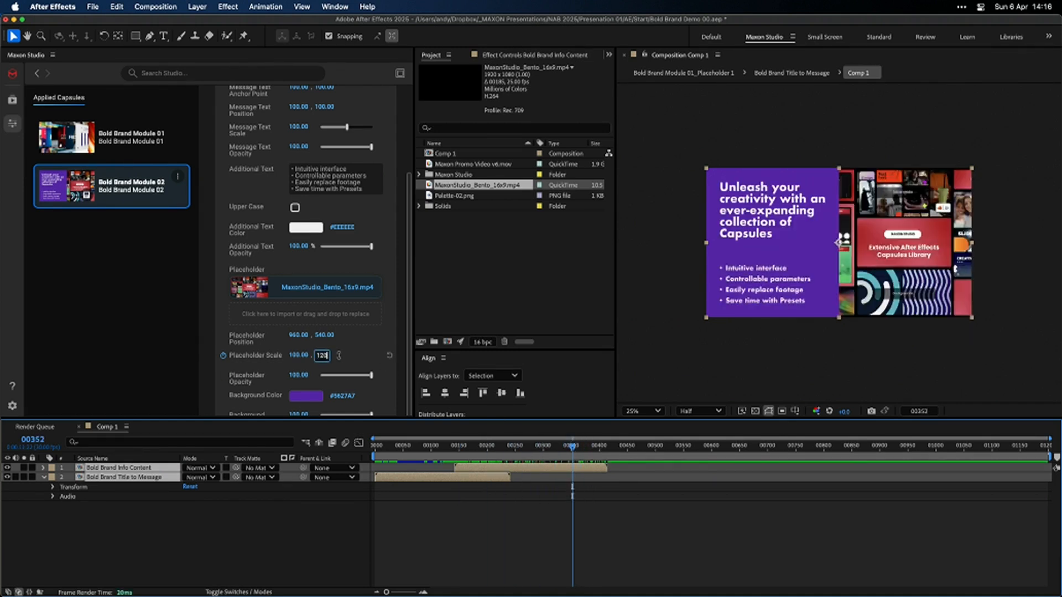
key("Return")
left_click_drag(559, 449, 469, 449)
key("space")
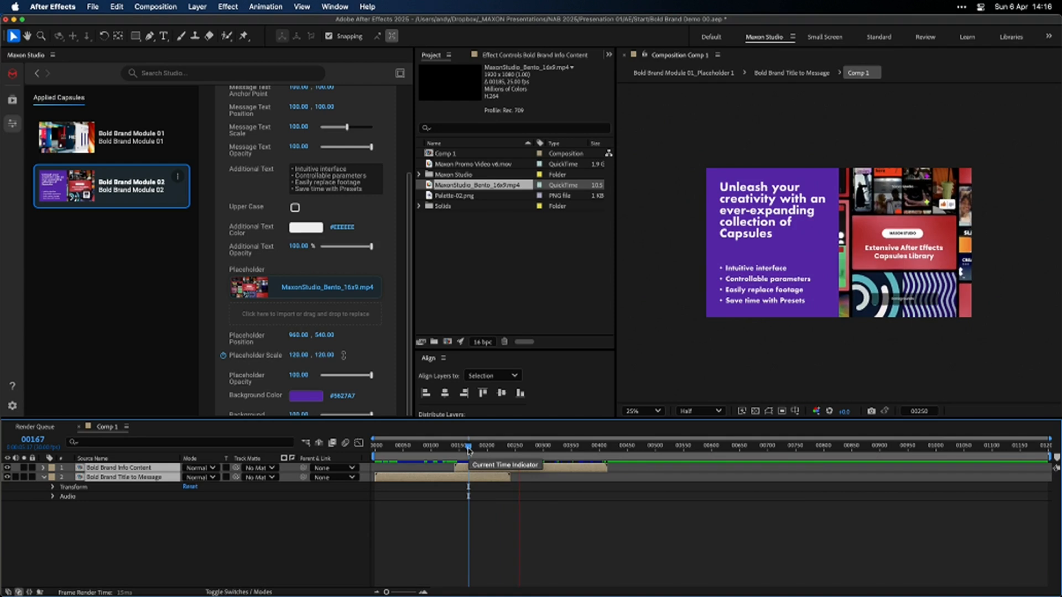
key("space")
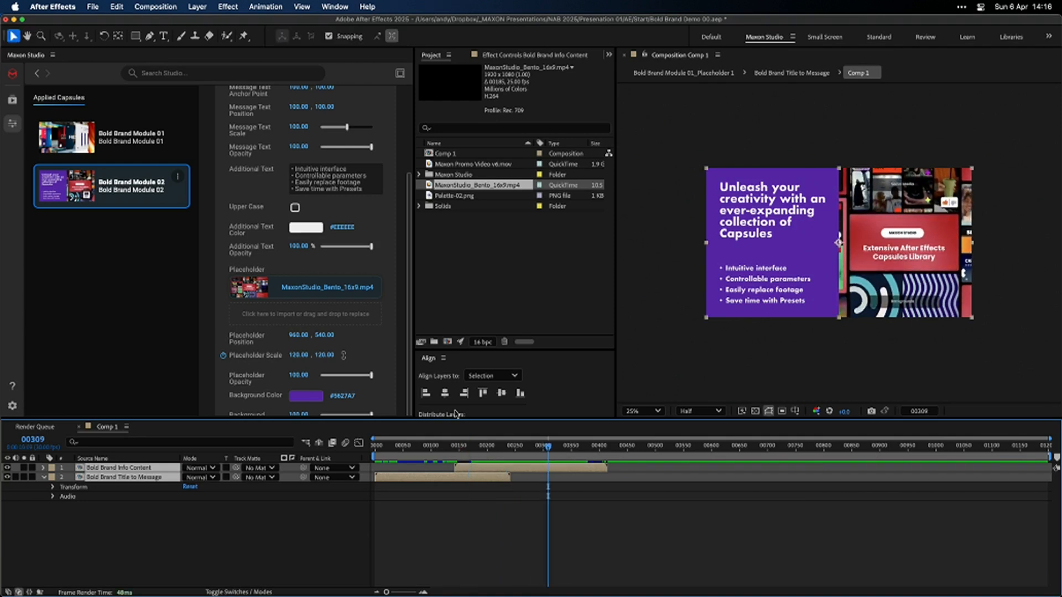
Inspect the scale keyframes on the null inside the nested Bold Brand Module 02_Placeholder 02 composition, and return to Comp 1
double_click(142, 467)
double_click(132, 515)
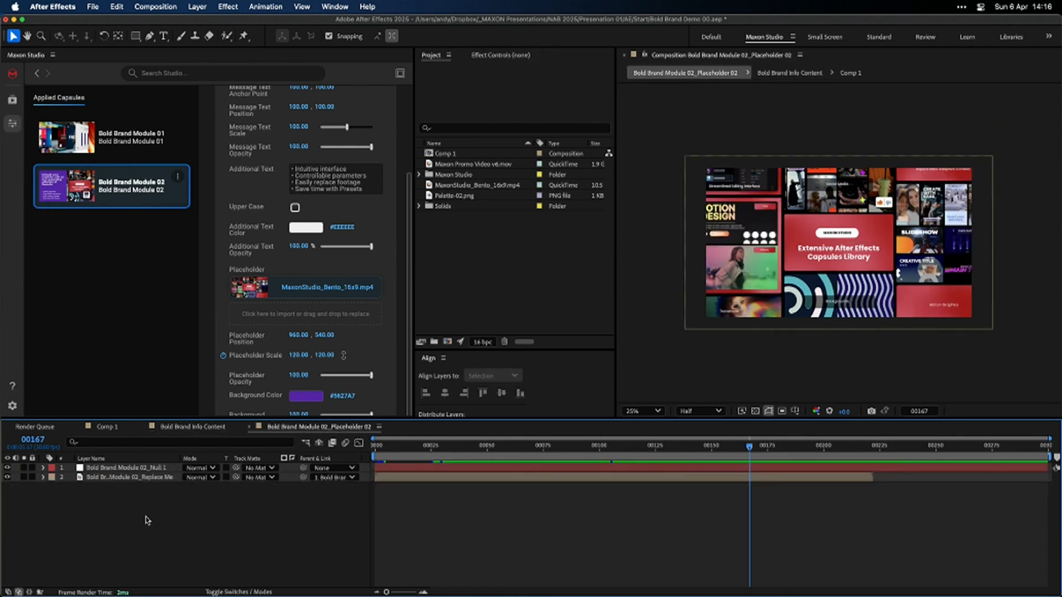
left_click(138, 467)
key("u")
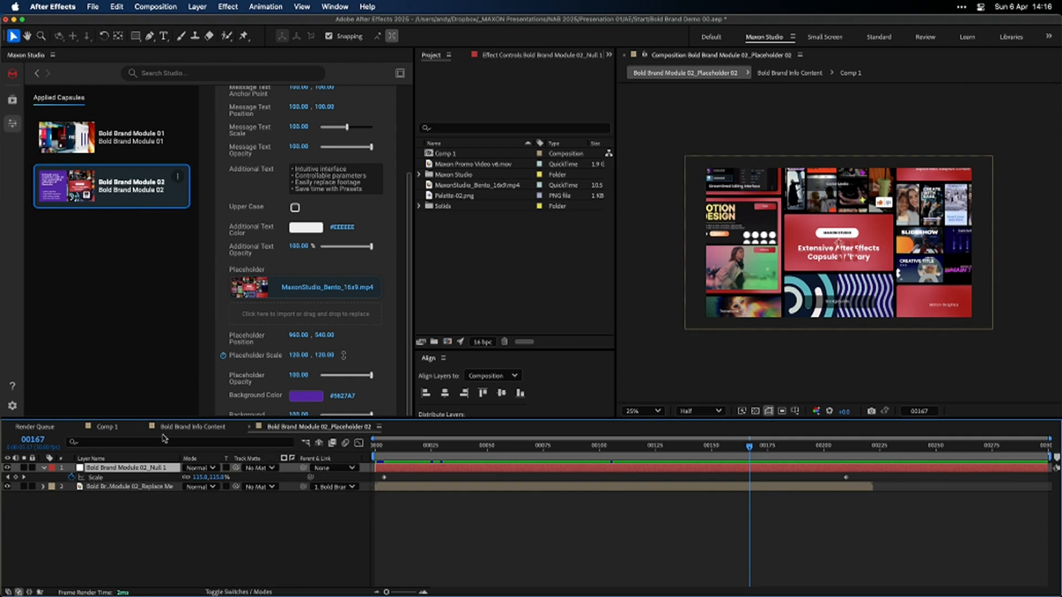
left_click(108, 429)
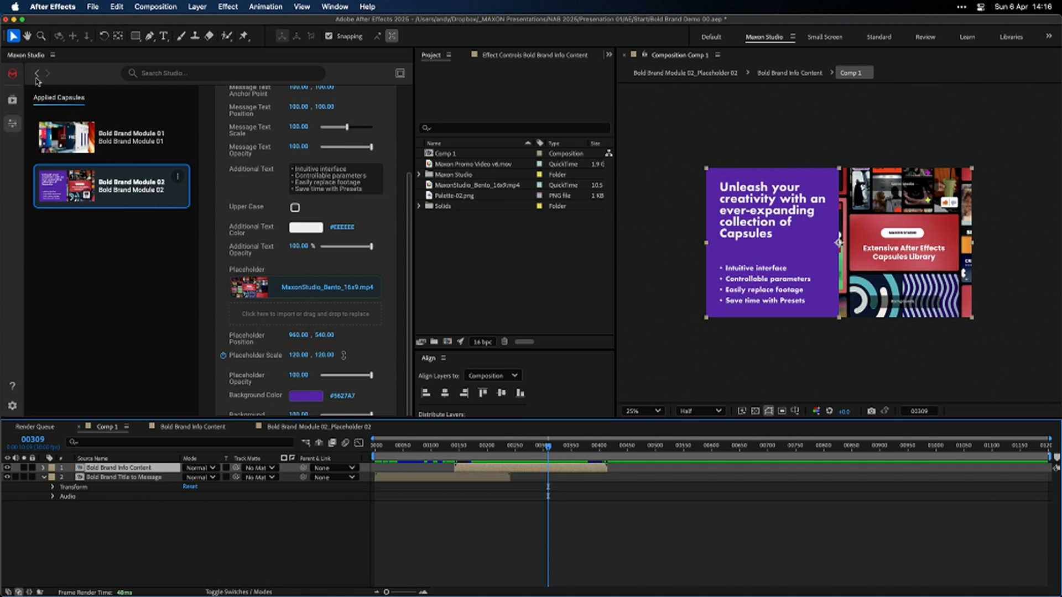
Apply the Bold Brand Module 03 capsule and move its layer to start at frame 309
left_click(149, 177)
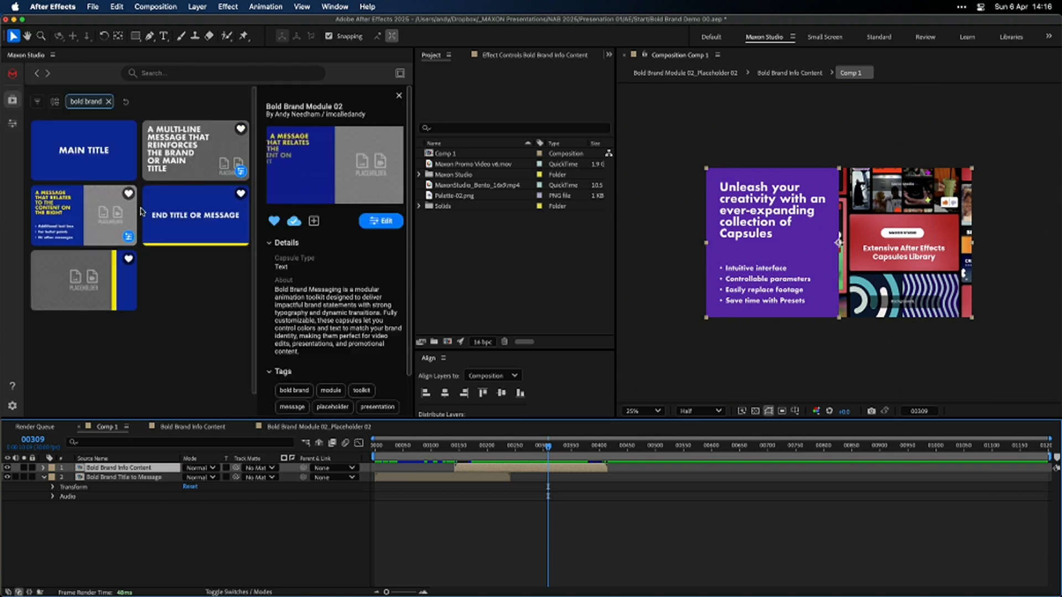
left_click(85, 288)
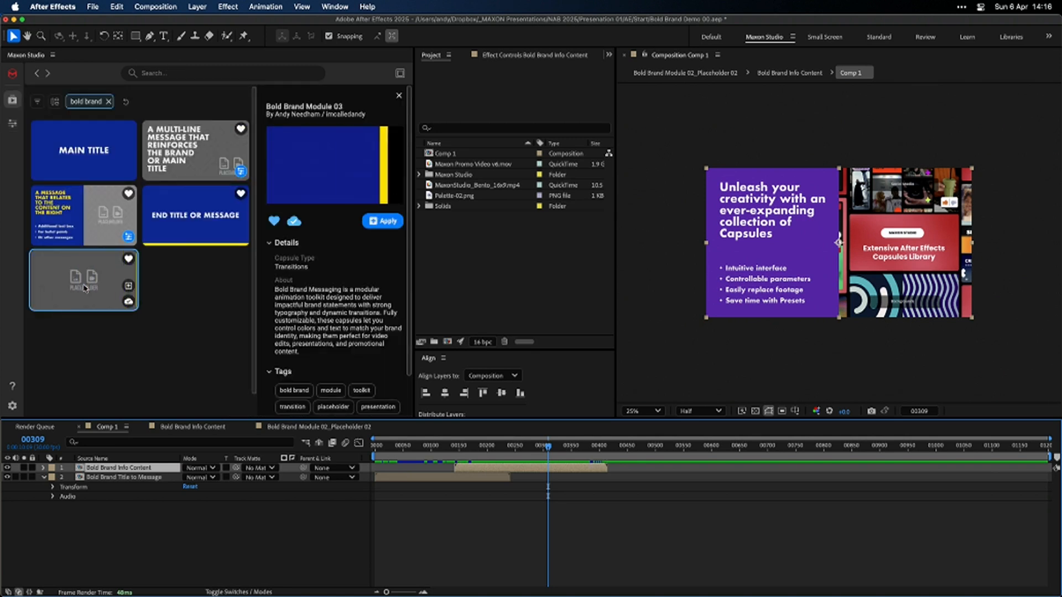
left_click(389, 222)
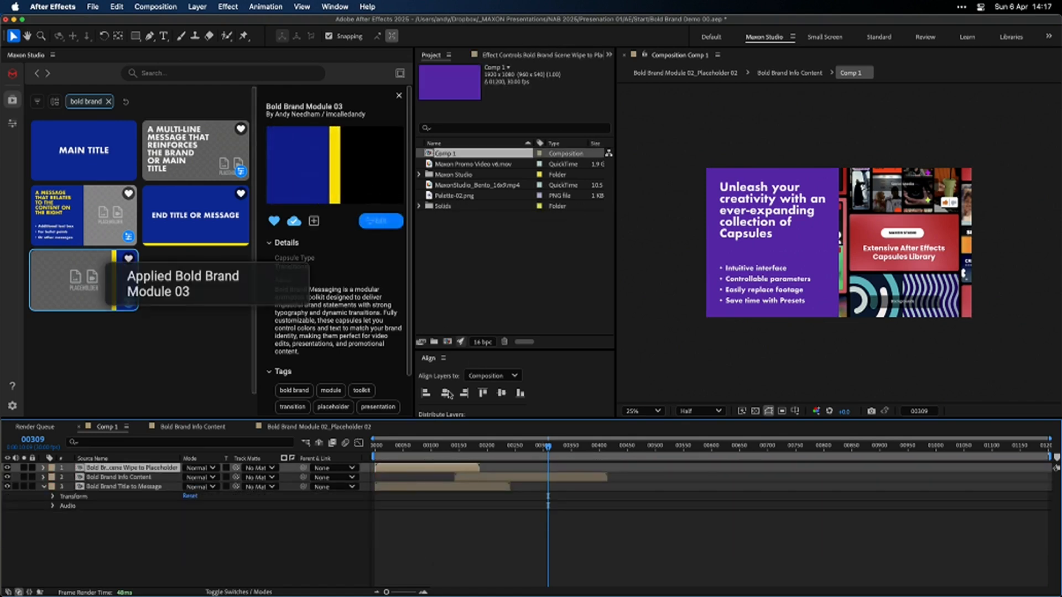
left_click_drag(428, 465, 588, 457)
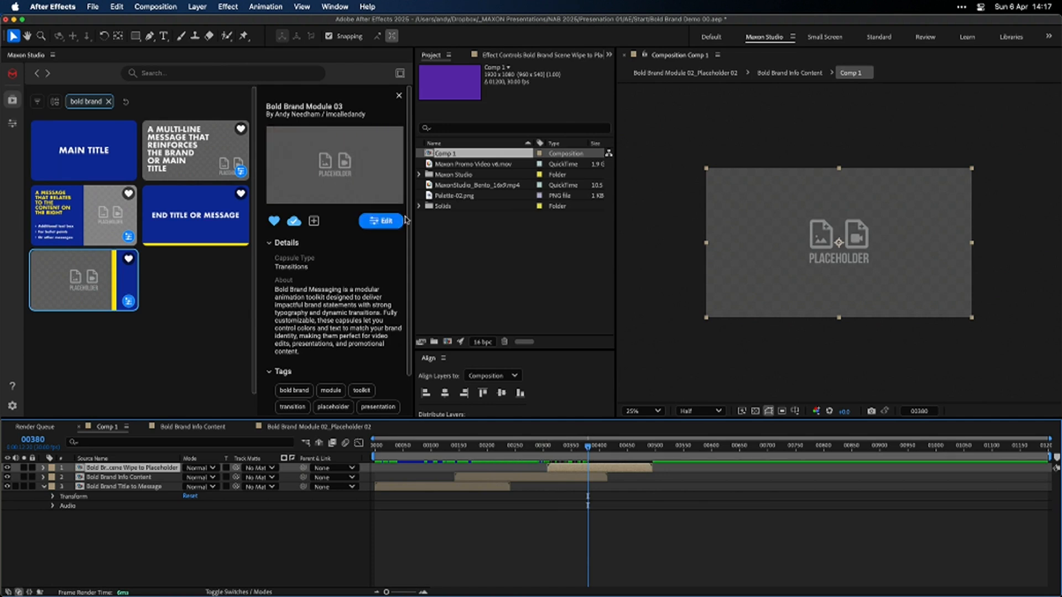
Open the Module 03 parameters and replace its placeholder with Maxon Promo Video v6.mov
left_click(394, 222)
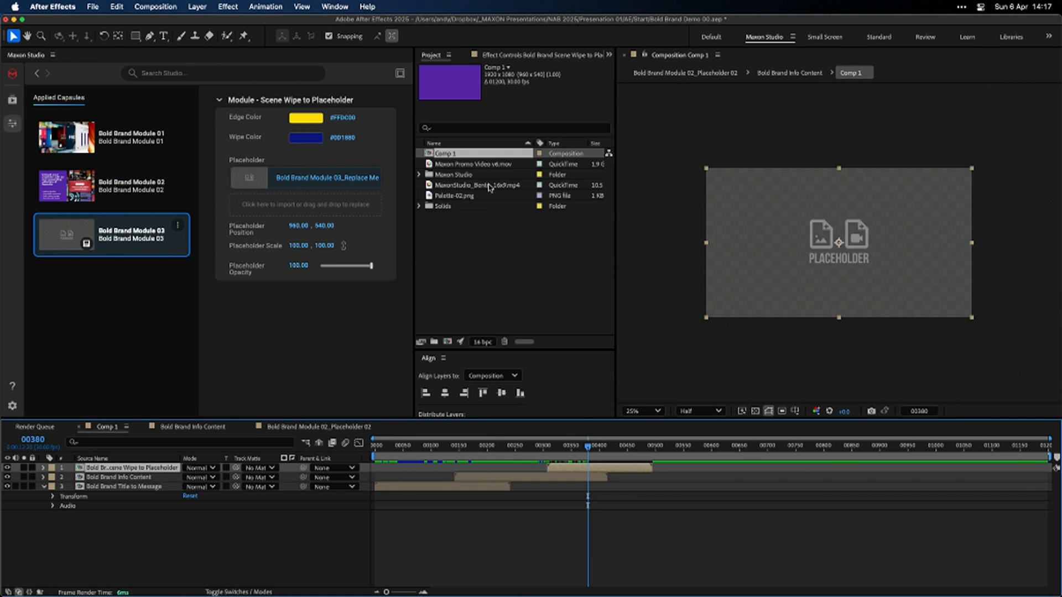
left_click(489, 164)
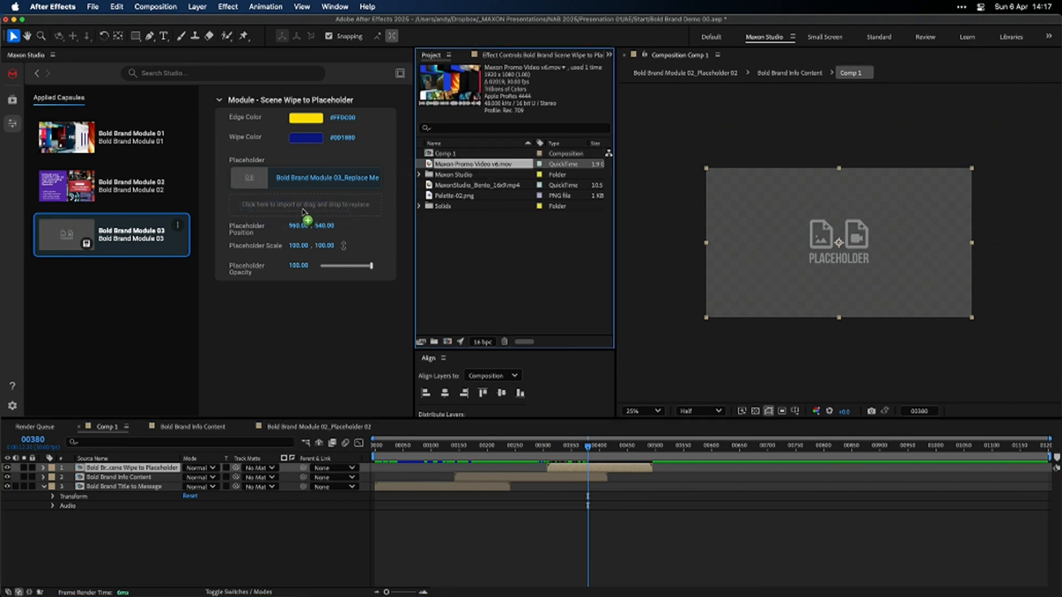
left_click_drag(303, 212, 305, 211)
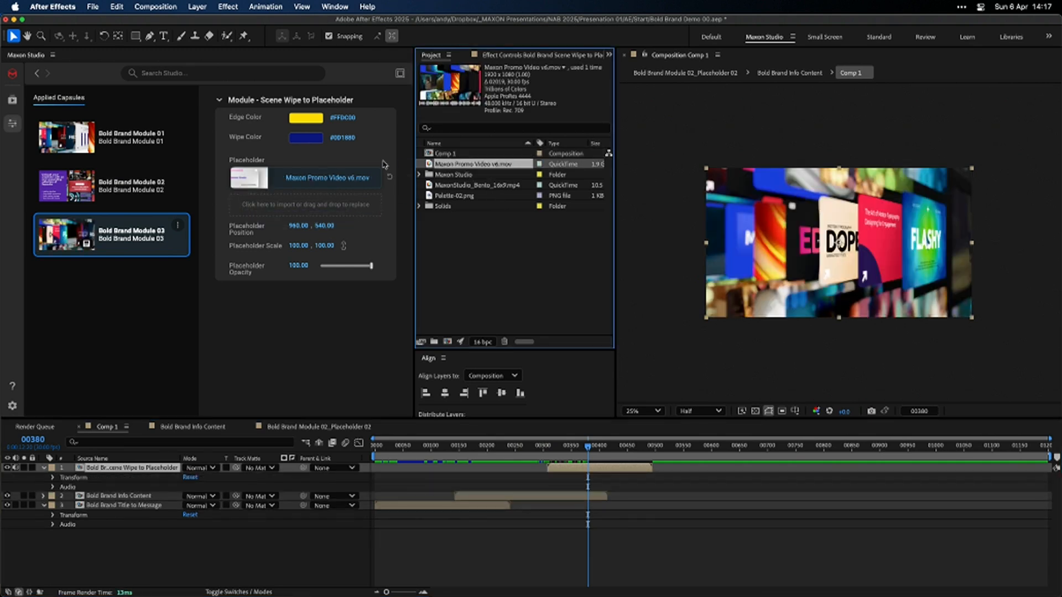
Set the Module 03 wipe color to the purple #5627A7 sampled from Palette-02.png, and check the wipe at frame 336
left_click(463, 197)
left_click(313, 140)
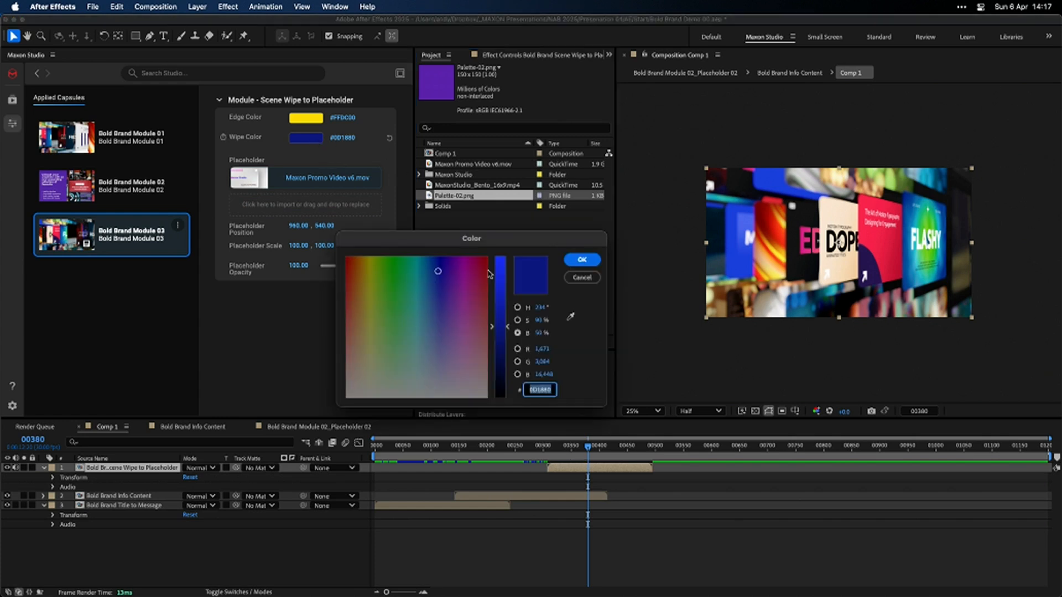
left_click(569, 317)
left_click(442, 68)
left_click(597, 260)
left_click_drag(589, 453, 535, 454)
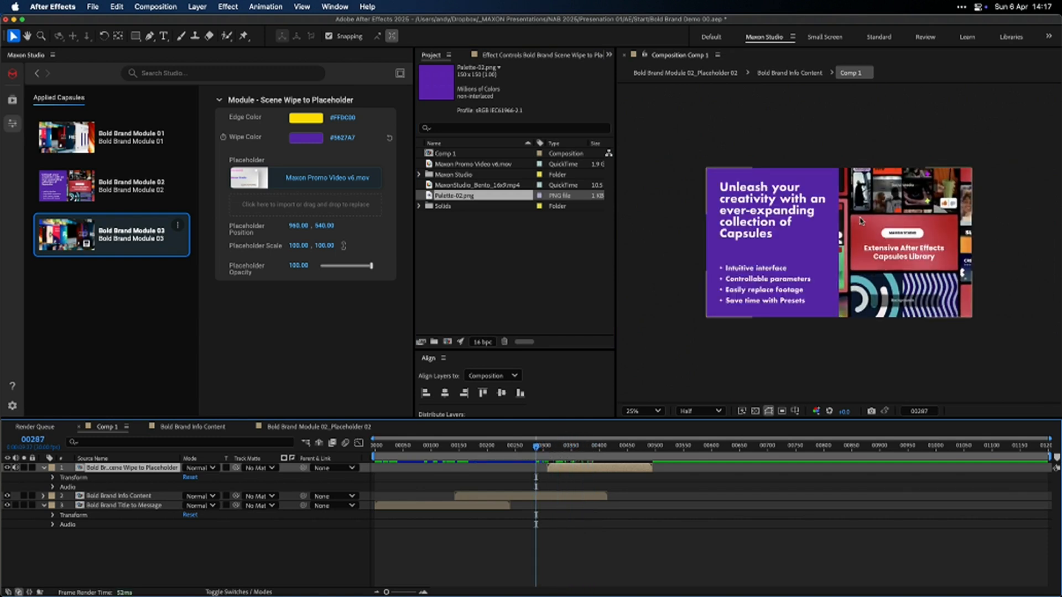
left_click(564, 454)
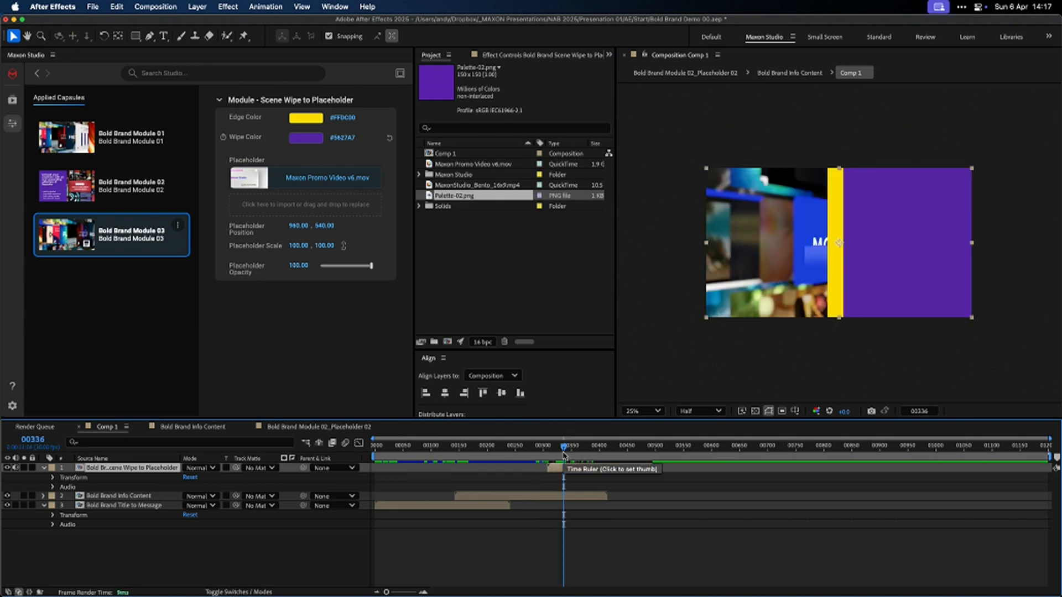
Set the Module 03 edge color to the red #C24A59 sampled from the red card in the footage, and scrub through the wipe
left_click(539, 454)
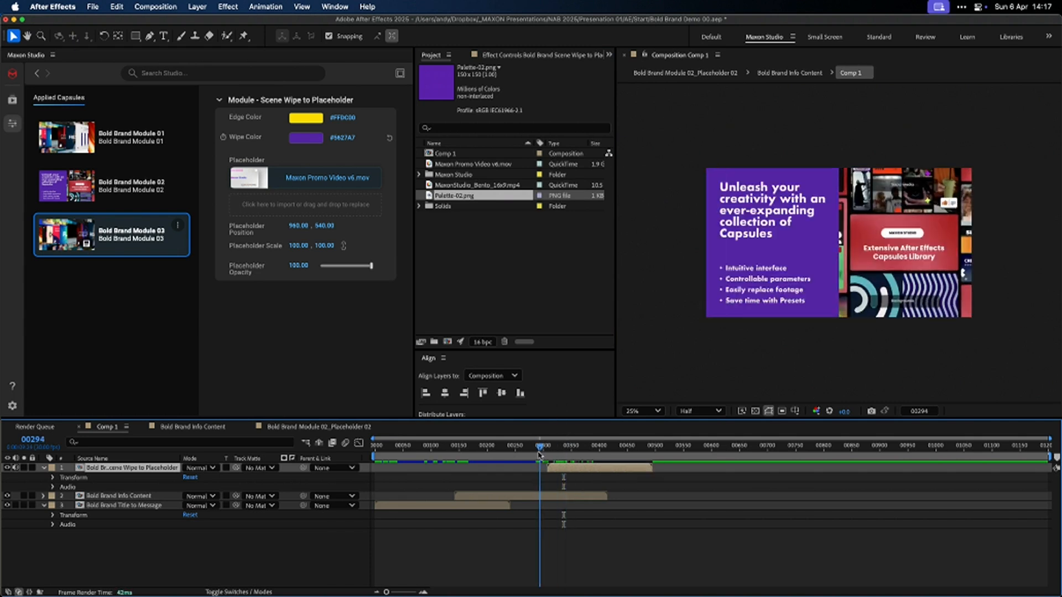
left_click(311, 119)
left_click(571, 316)
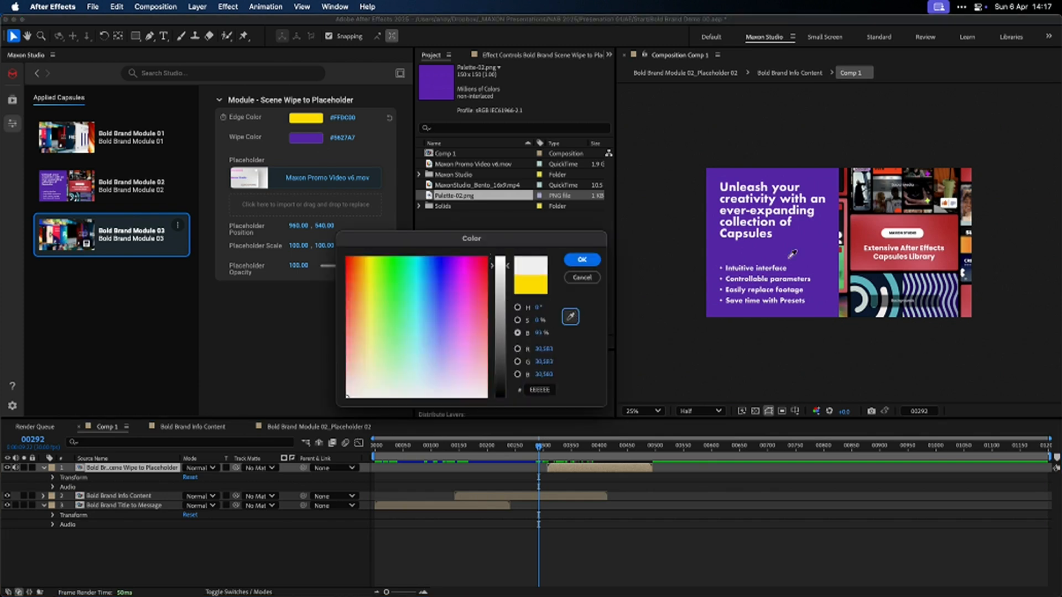
left_click(879, 220)
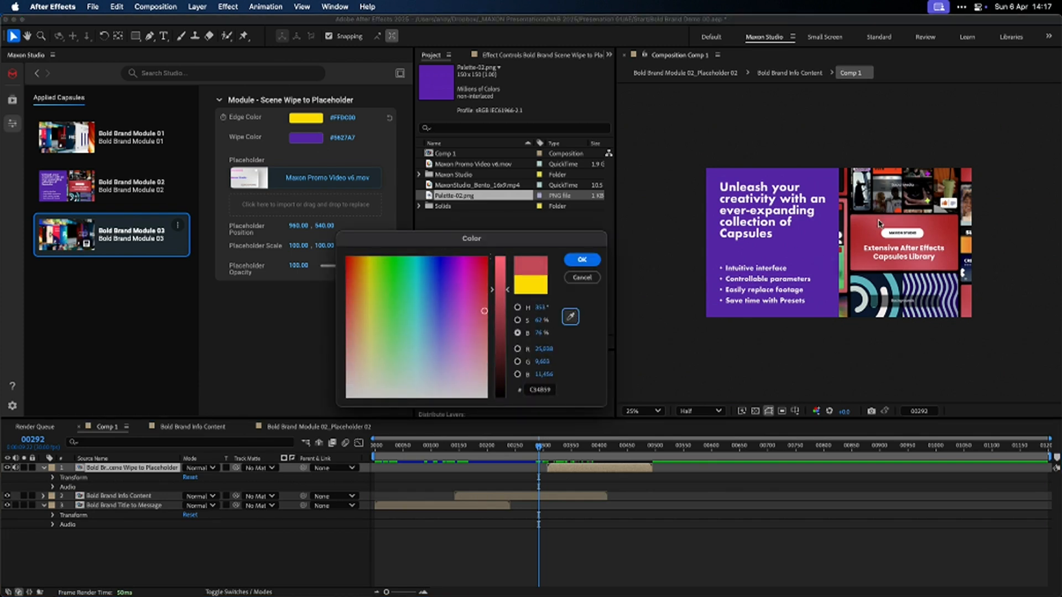
left_click(581, 259)
left_click(559, 455)
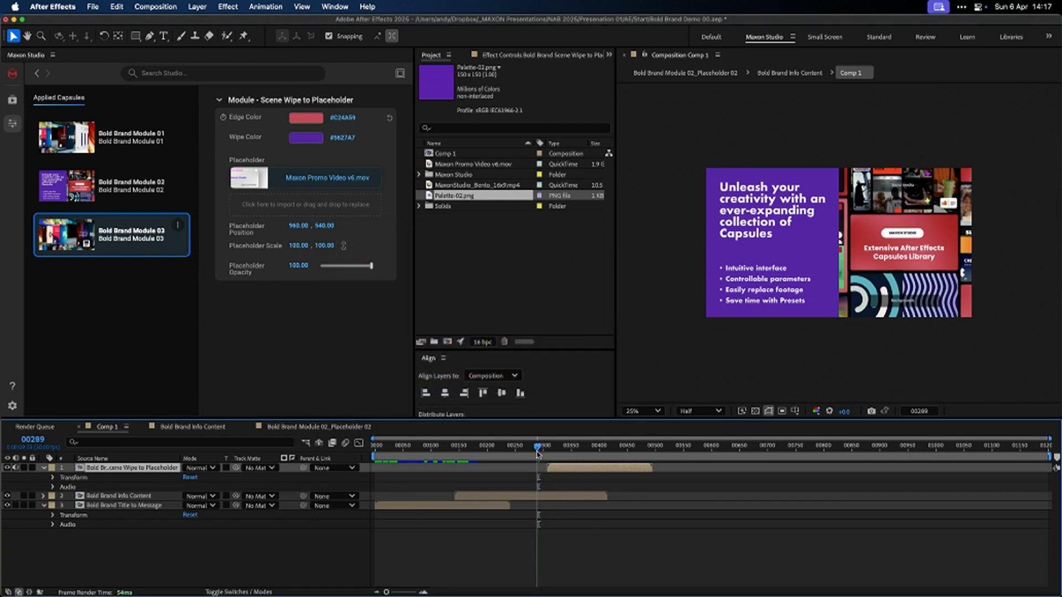
mouse_move(558, 454)
left_mouse_down()
mouse_move(549, 456)
mouse_move(570, 458)
mouse_move(544, 458)
left_mouse_up()
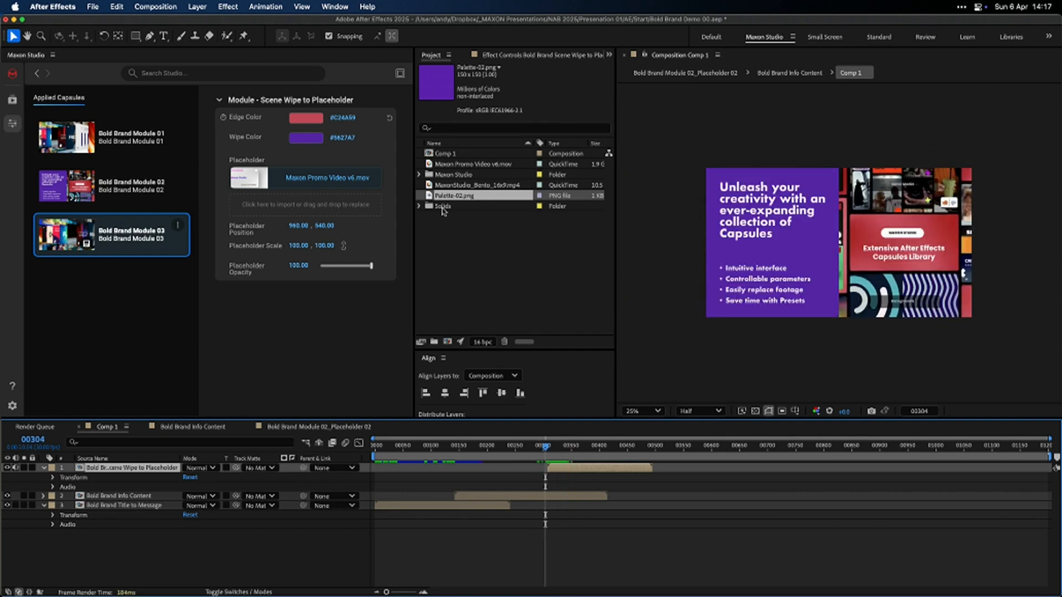
Set the Module 03 edge color to the darker red #AE2C30 sampled from the red card, and check the wipe through frame 451
left_click(308, 126)
left_click(570, 316)
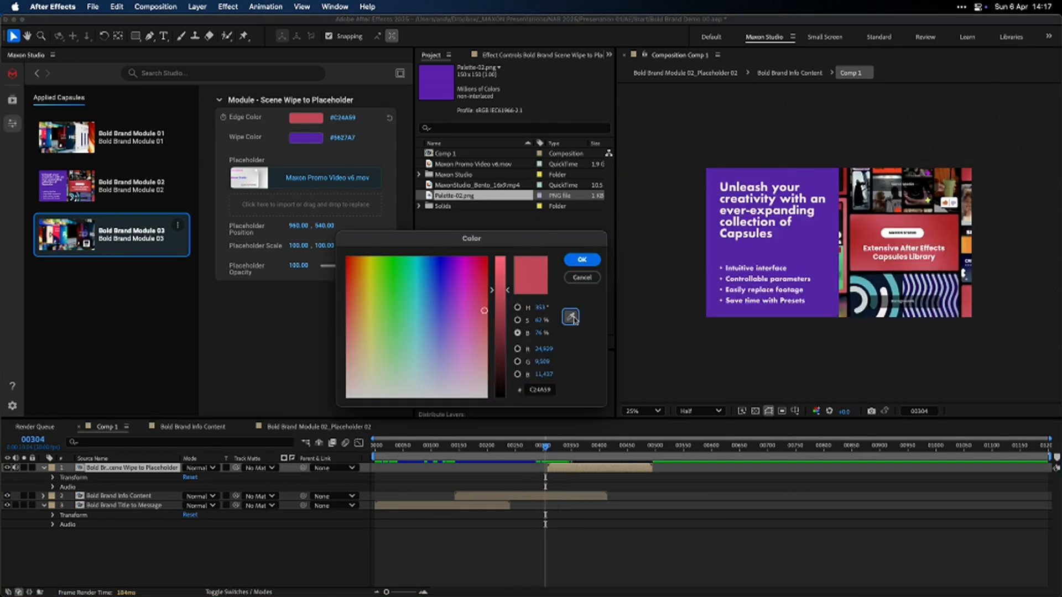
left_click(952, 236)
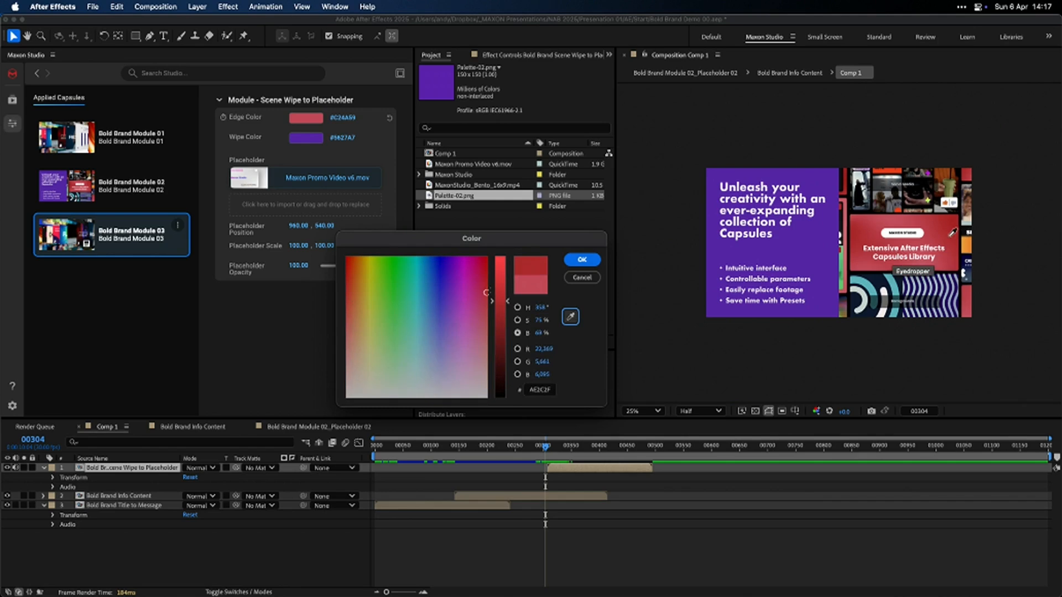
left_click(582, 259)
left_click_drag(543, 447, 628, 455)
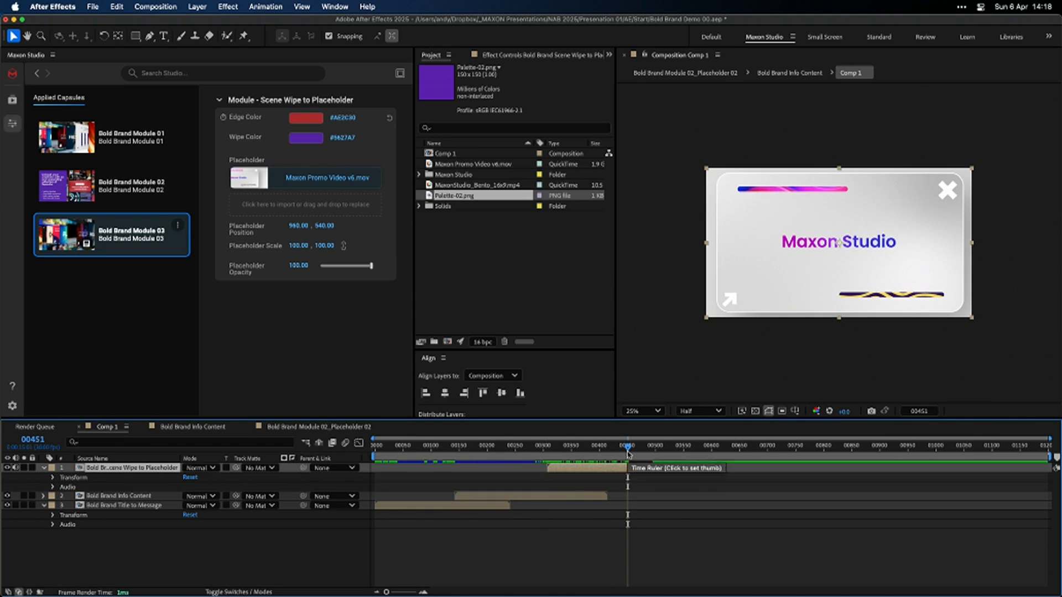
Open the nested Bold Brand Module 01_Placeholder 1 composition from Comp 1 and mute its Replace Me footage layer
left_click(443, 450)
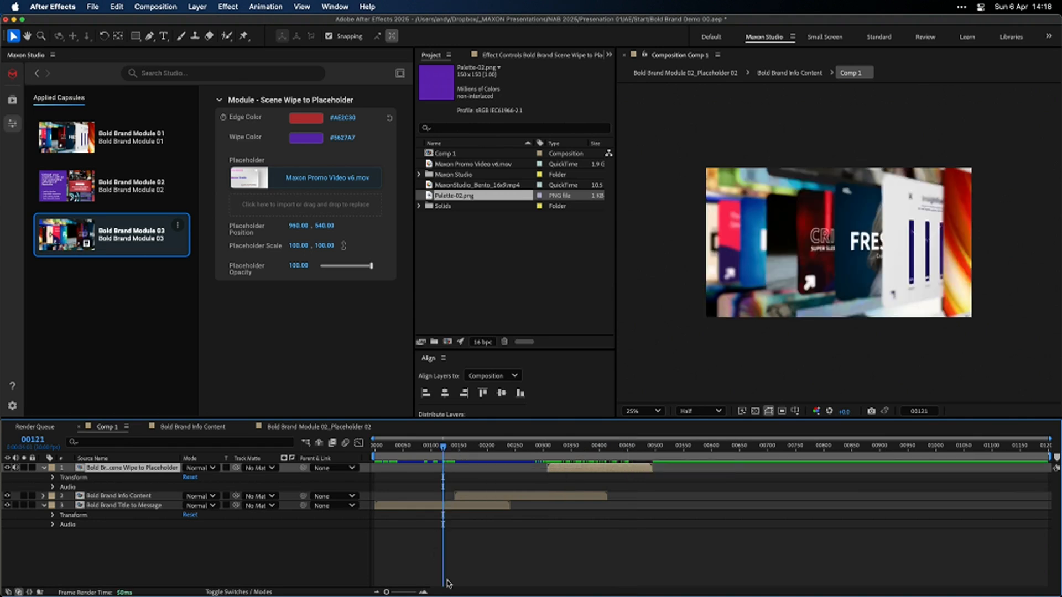
double_click(435, 505)
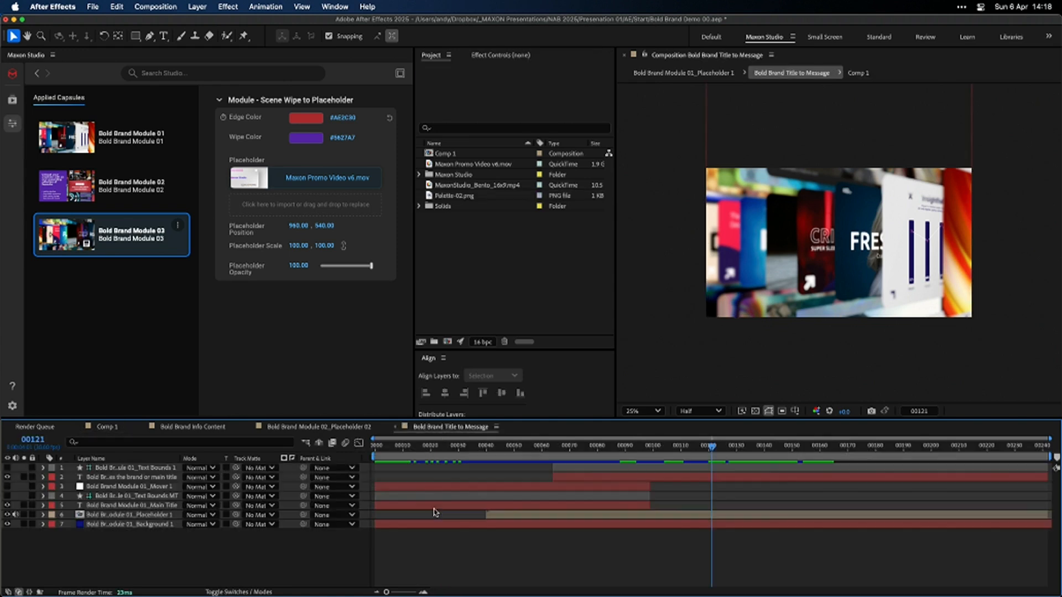
left_click(518, 516)
double_click(517, 515)
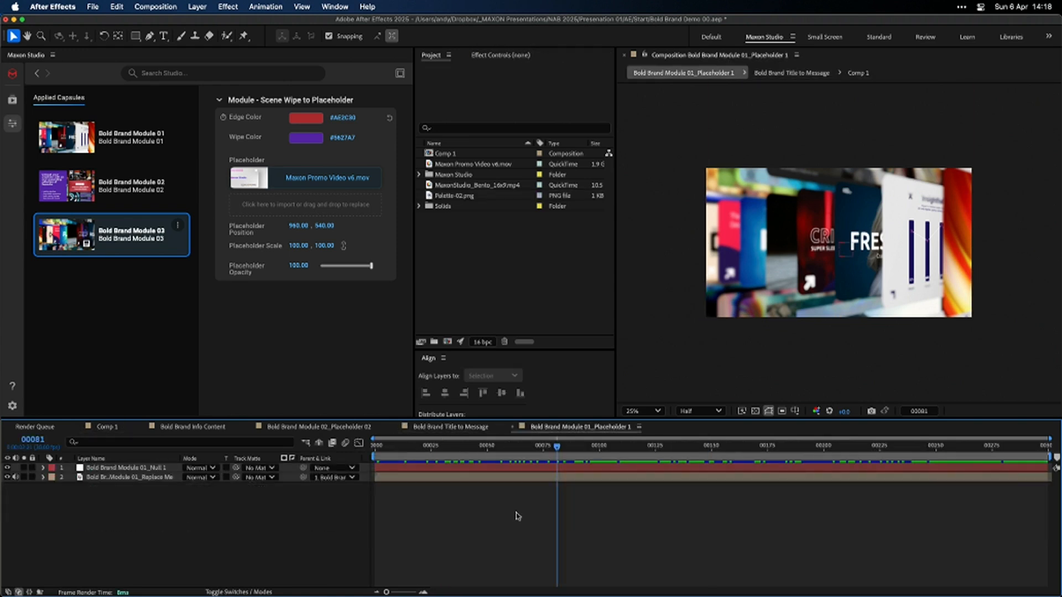
left_click(15, 488)
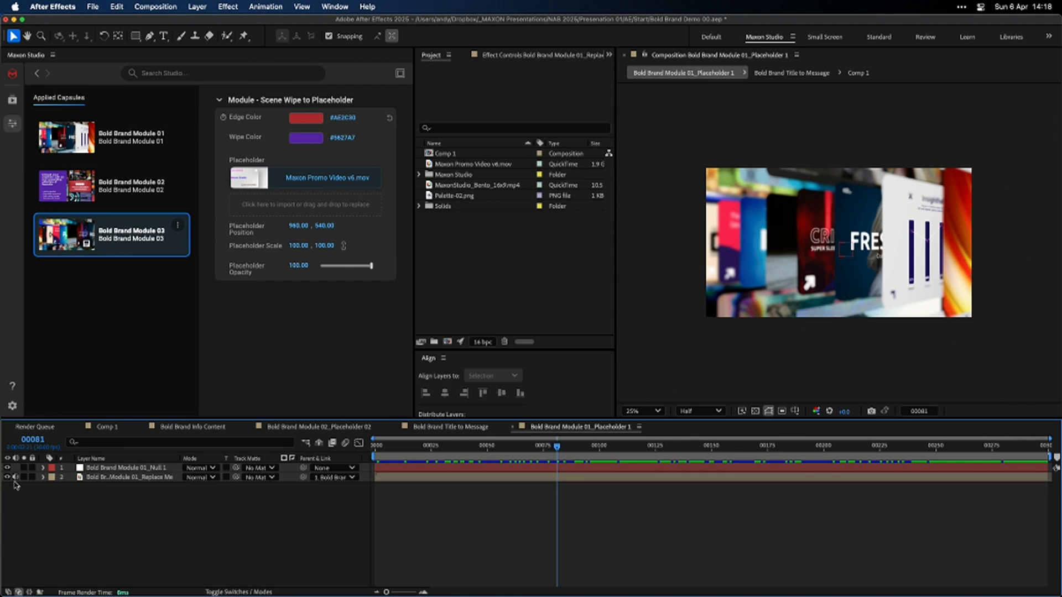
Trim the Module 01 Replace Me footage to begin at frame 153, align it to frame 0, and extend it to the composition's end
left_click_drag(604, 445, 718, 448)
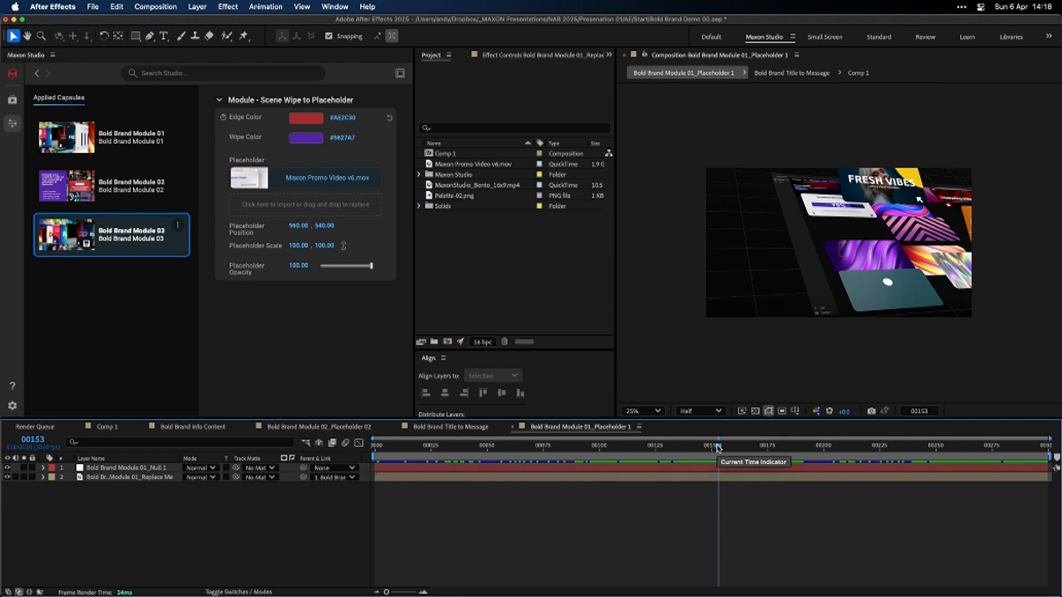
left_click(727, 479)
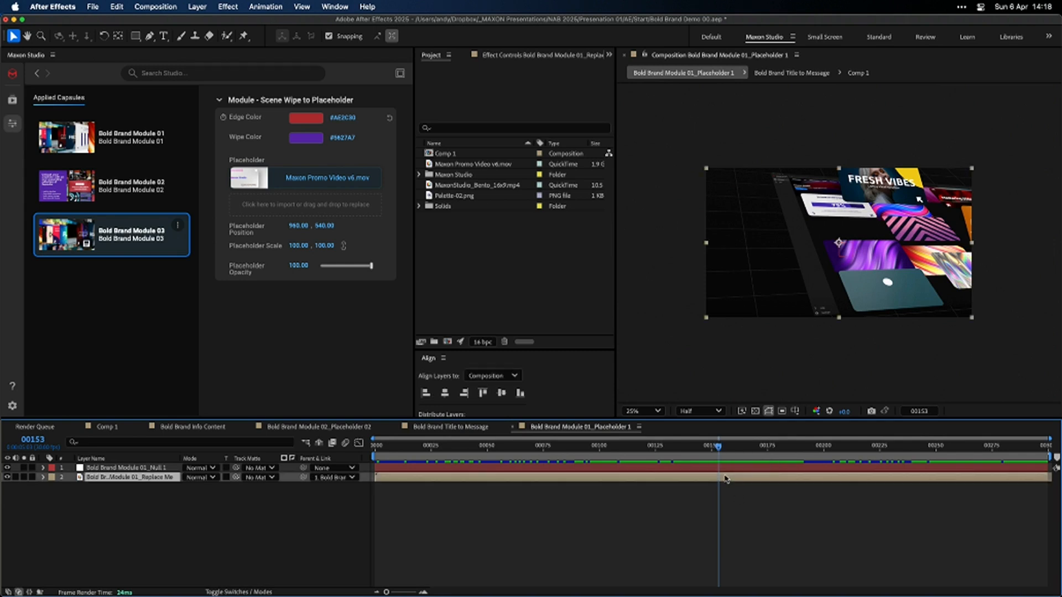
key("alt+[")
left_click_drag(687, 453, 239, 485)
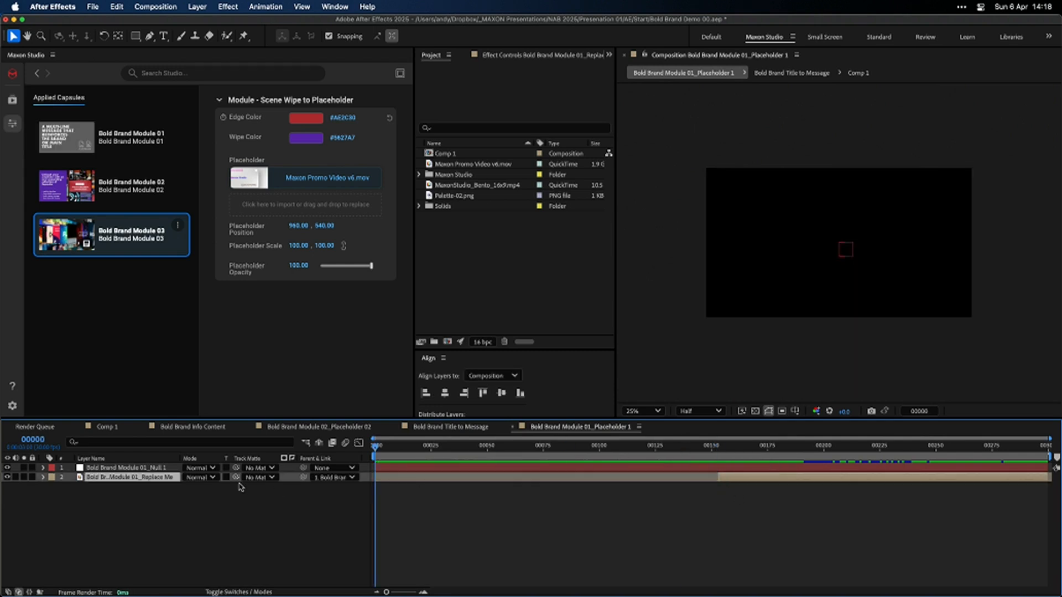
key("[")
key("End")
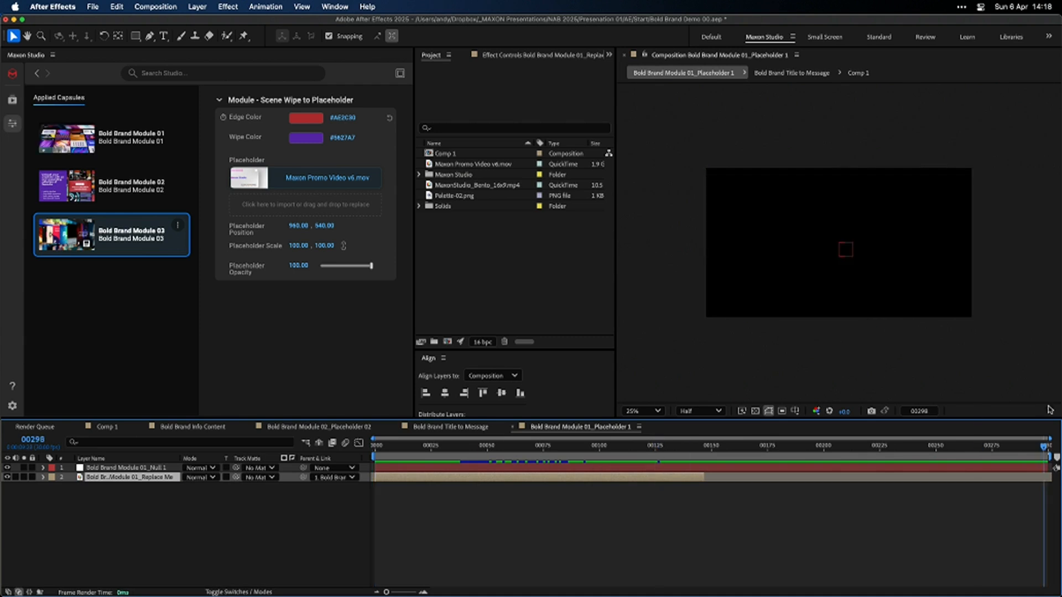
key("alt+]")
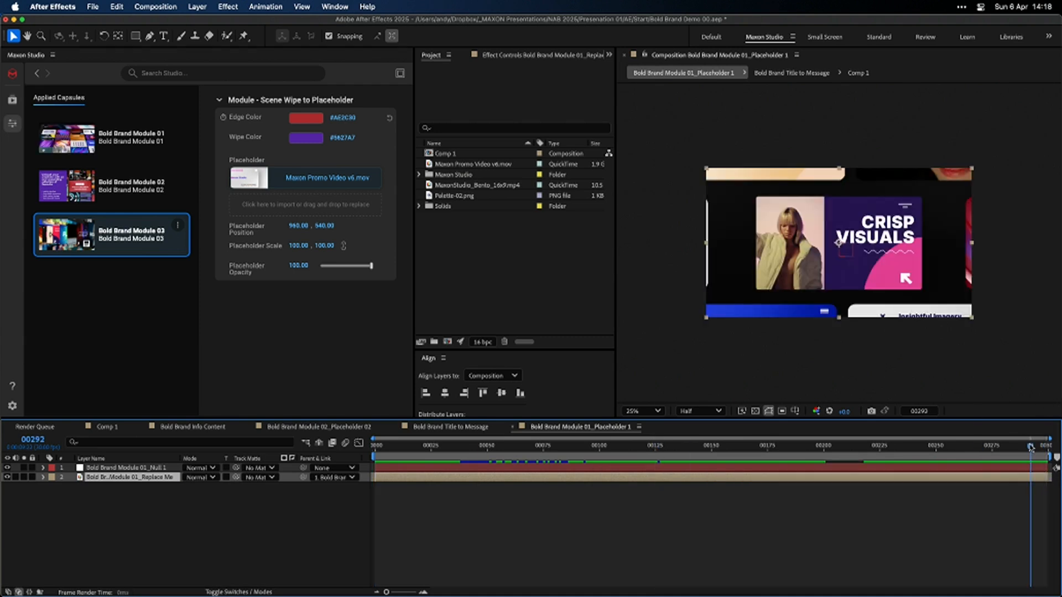
key("Home")
left_click_drag(503, 539, 337, 545)
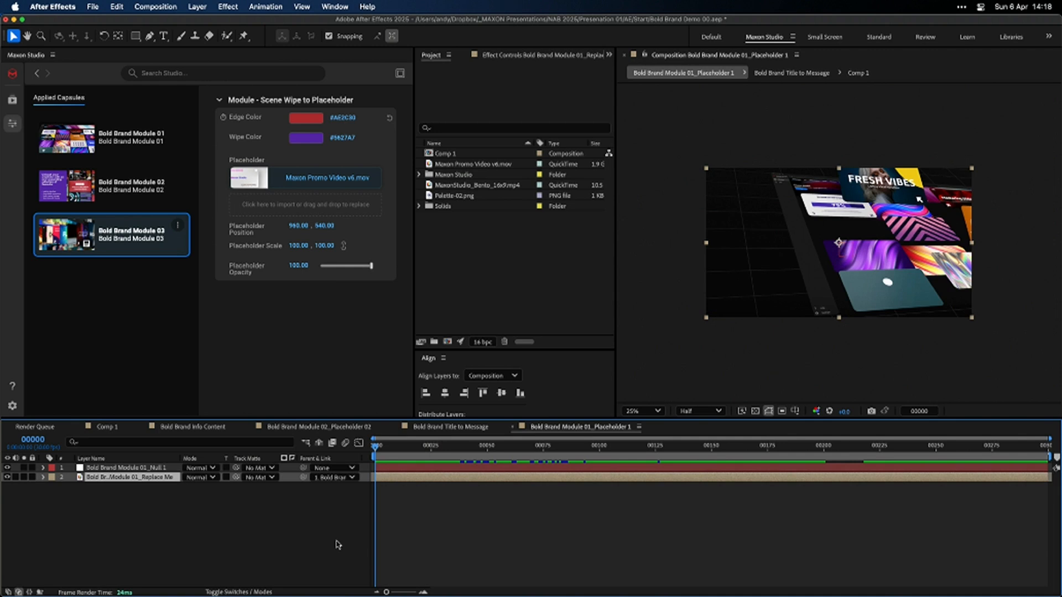
In Comp 1, retime the Bold Brand Info Content layer to start at about frame 148, where the Module 01 footage should hand over
left_click(105, 427)
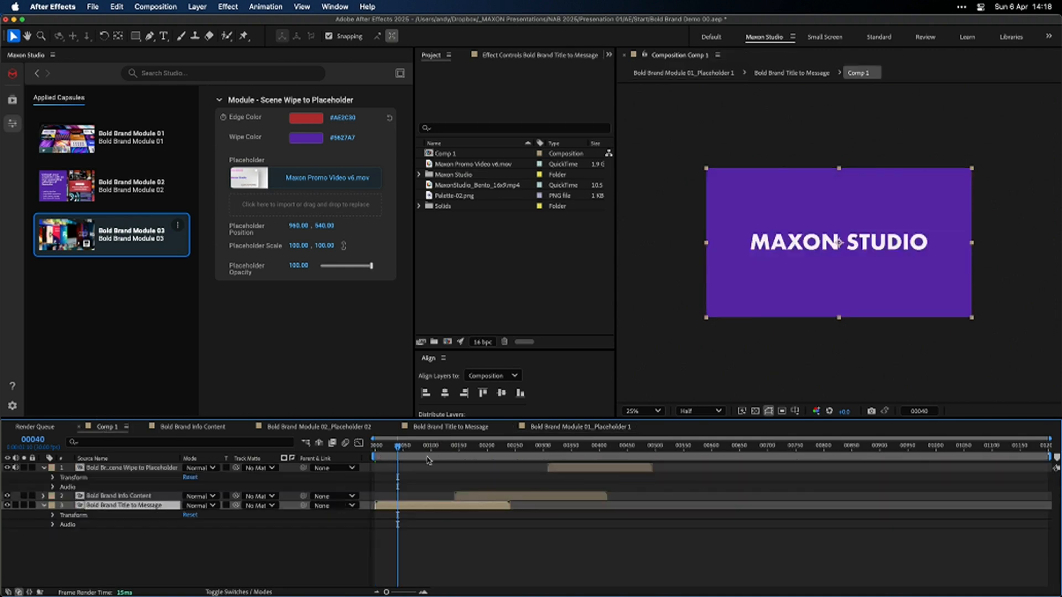
left_click_drag(397, 446, 449, 457)
left_click_drag(506, 497, 537, 497)
mouse_move(452, 447)
left_mouse_down()
mouse_move(490, 447)
mouse_move(468, 448)
left_mouse_up()
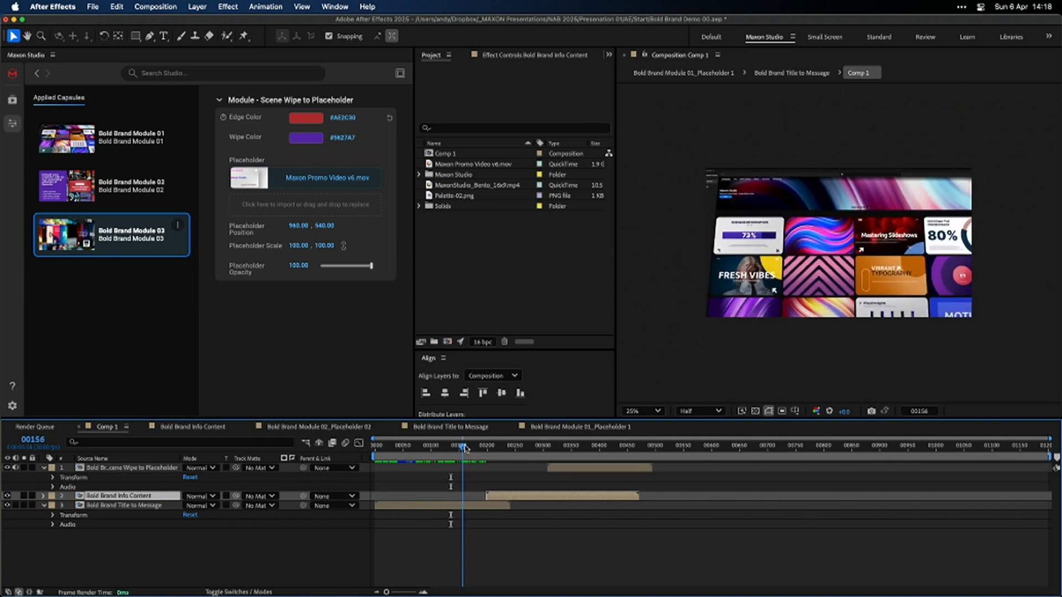
left_click_drag(512, 500, 492, 499)
left_click_drag(464, 449, 462, 448)
left_click_drag(484, 500, 477, 498)
Move the Bold Brand Scene Wipe to Placeholder layer to start at about frame 271 and preview the transition
left_click_drag(462, 446, 530, 449)
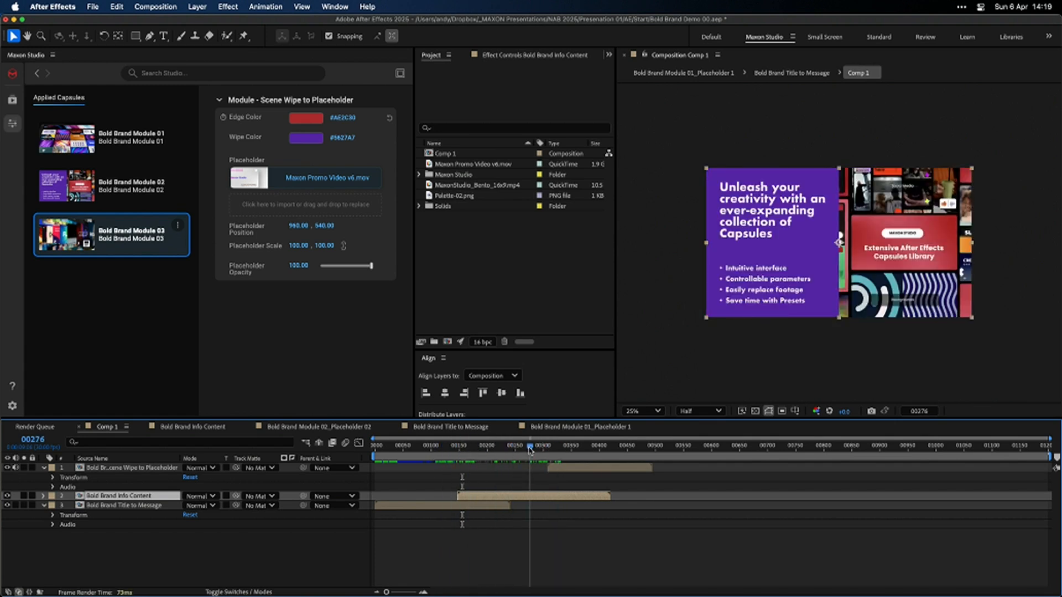
left_click_drag(595, 473, 566, 472)
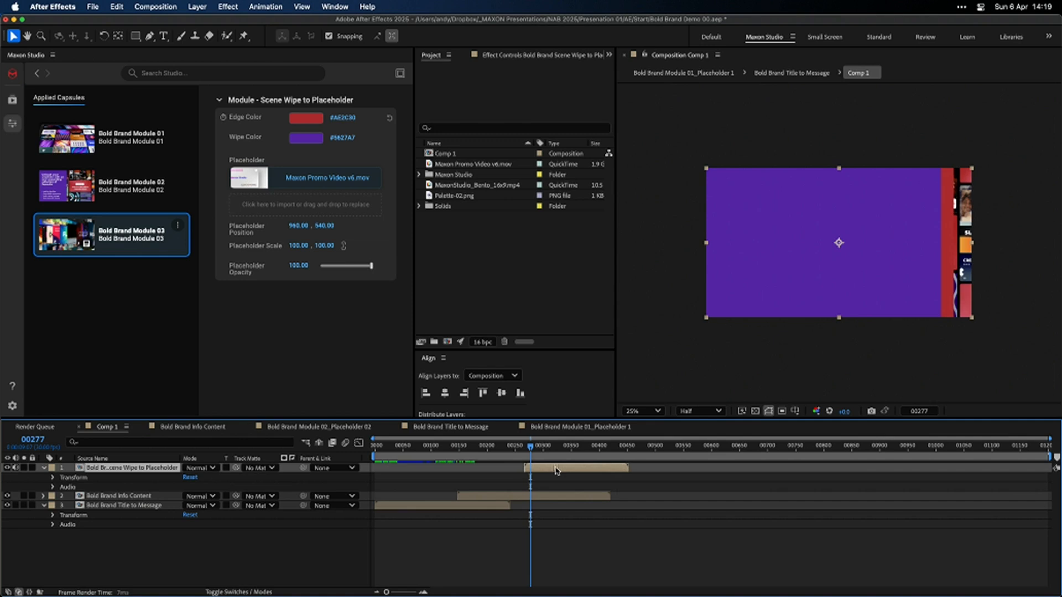
key("space")
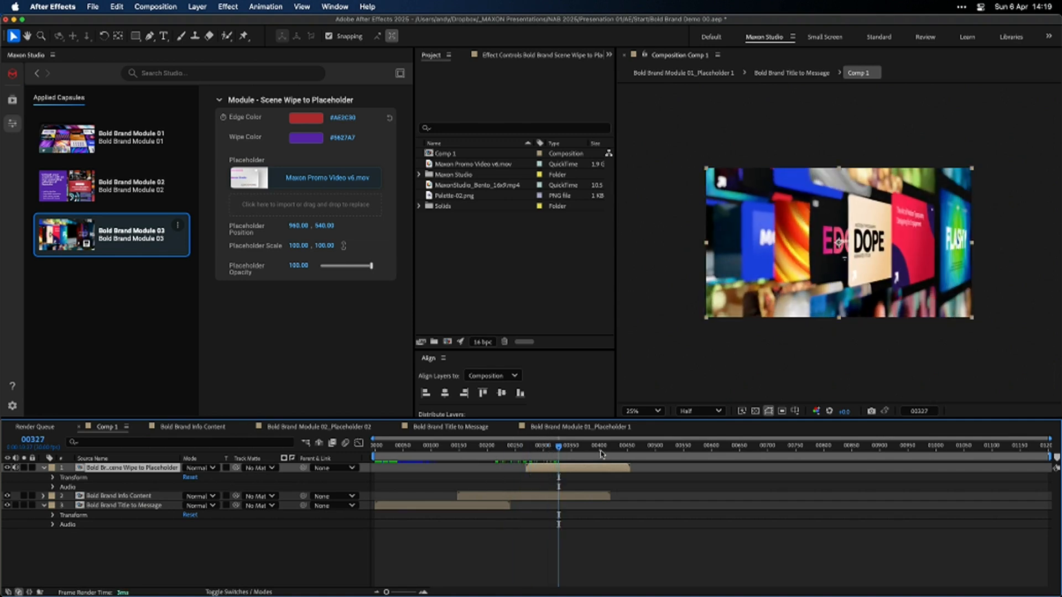
Open the nested Bold Brand Module 03_Placeholder 03 composition and shift its Replace Me footage in time to find a suitable section
double_click(584, 471)
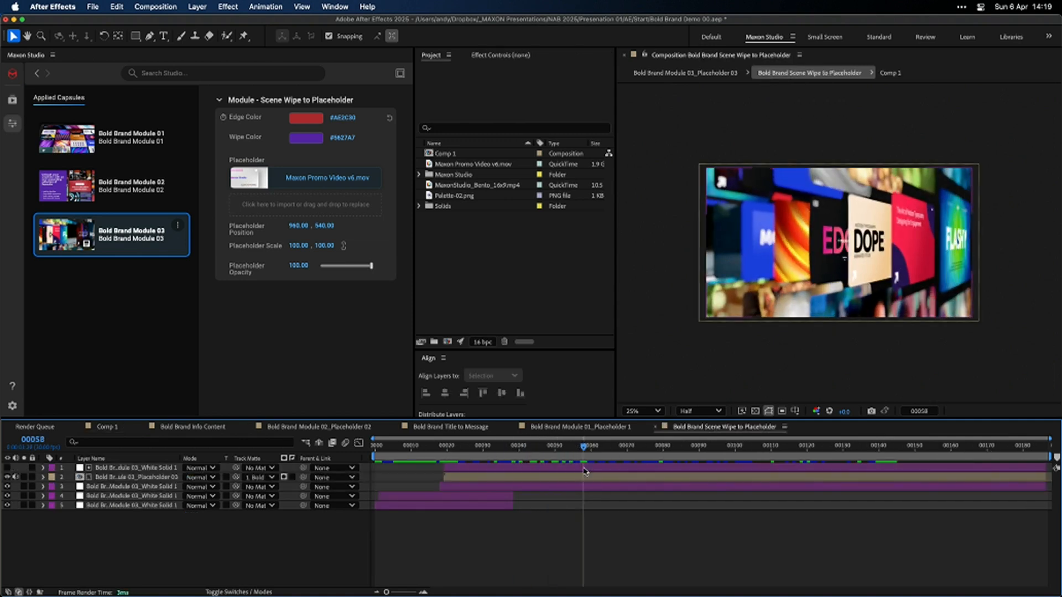
double_click(582, 479)
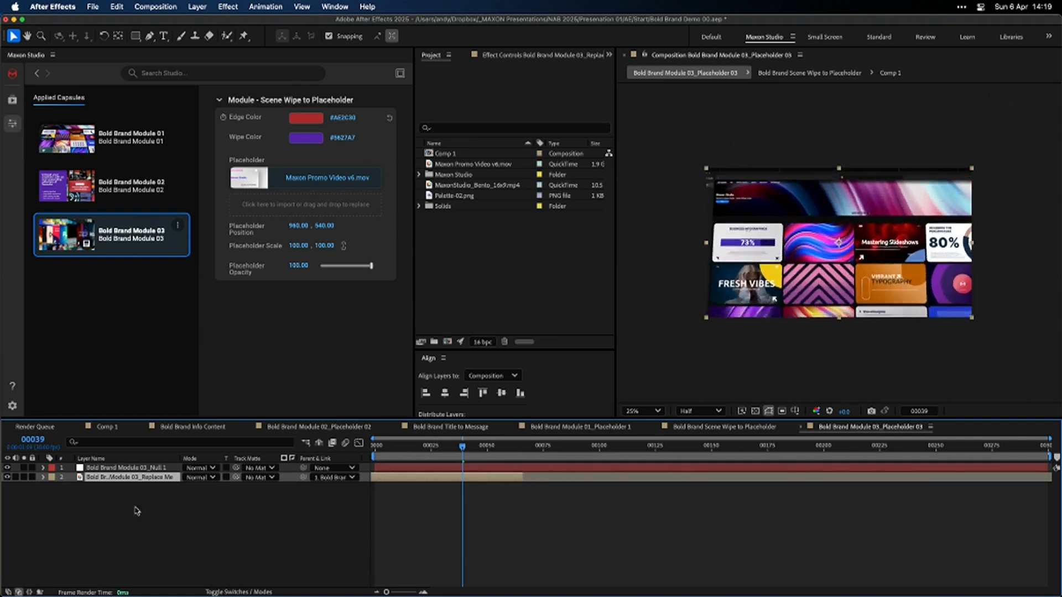
left_click_drag(514, 459, 740, 433)
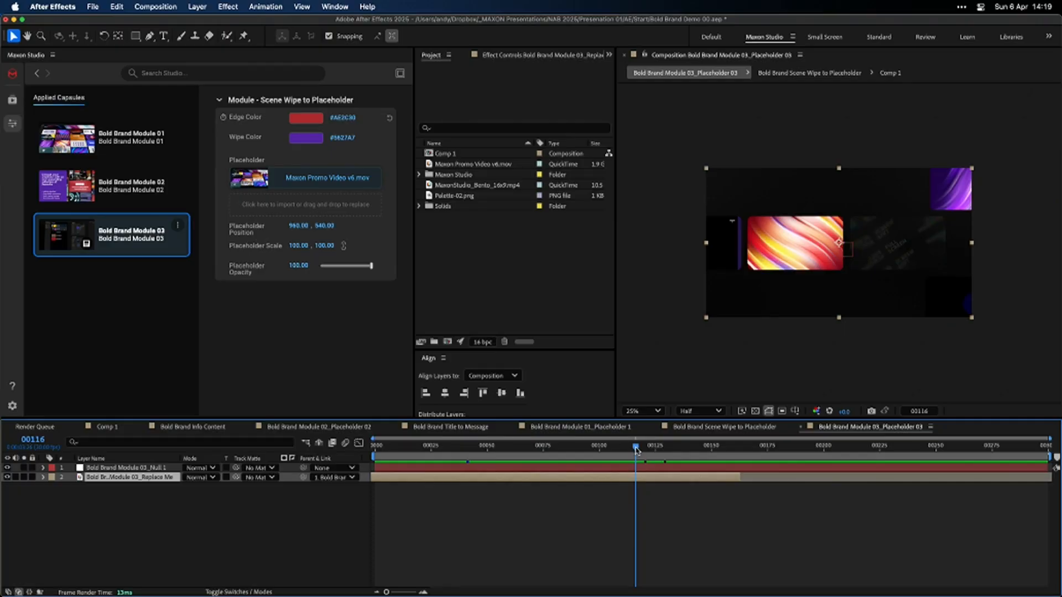
Trim the Module 03 Replace Me footage to begin at frame 116, align it to frame 0, and extend it to the composition's end
left_click_drag(635, 446, 188, 476)
key("alt+[")
key("[")
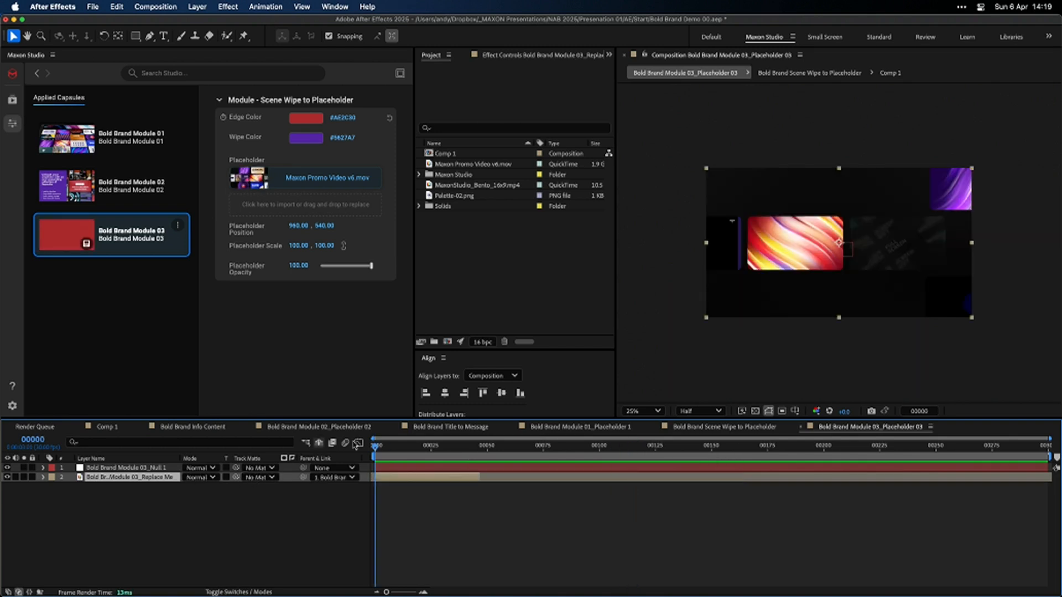
key("End")
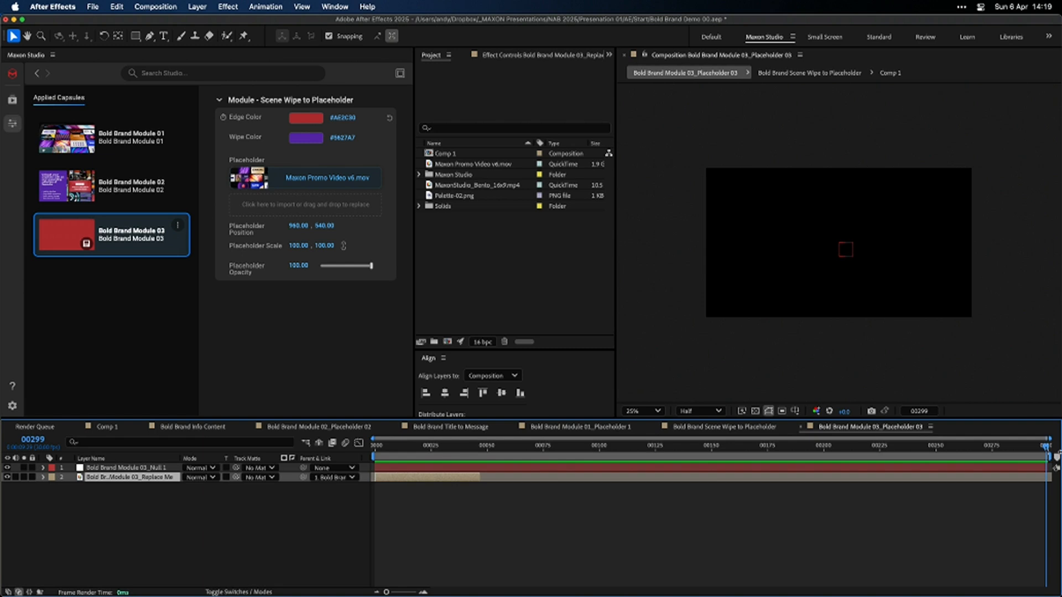
key("alt+]")
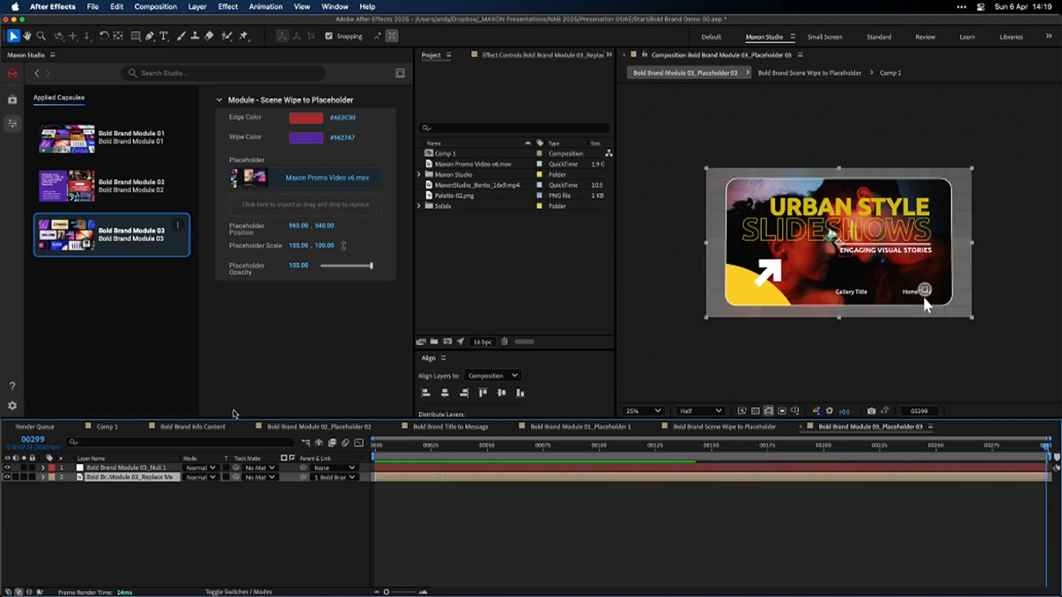
Return to Comp 1 and preview the promo from the first frame, enlarging the composition view during playback
left_click(108, 427)
left_click_drag(512, 453, 313, 447)
key("space")
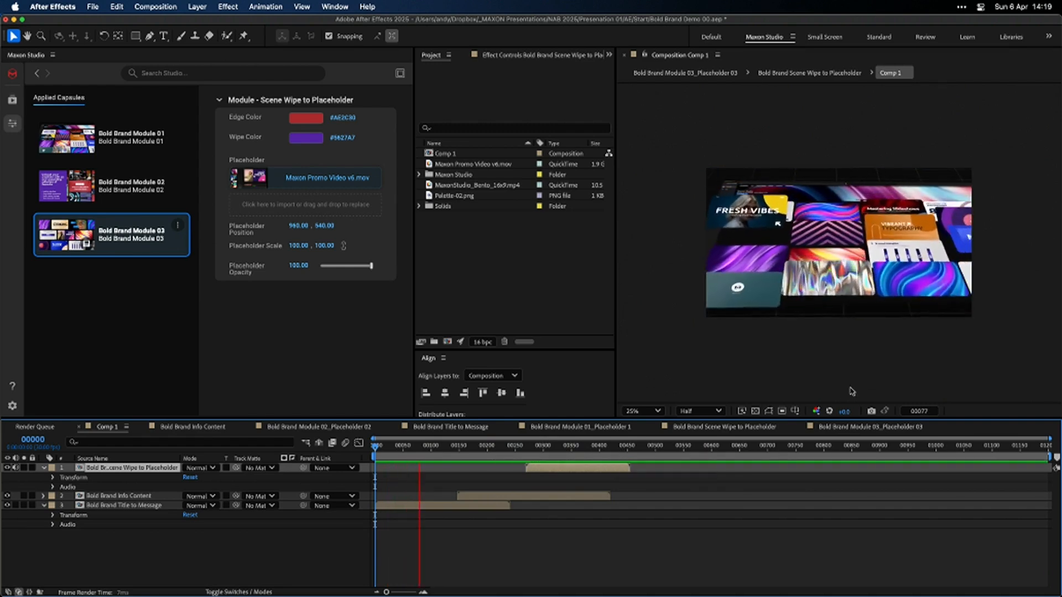
key("grave")
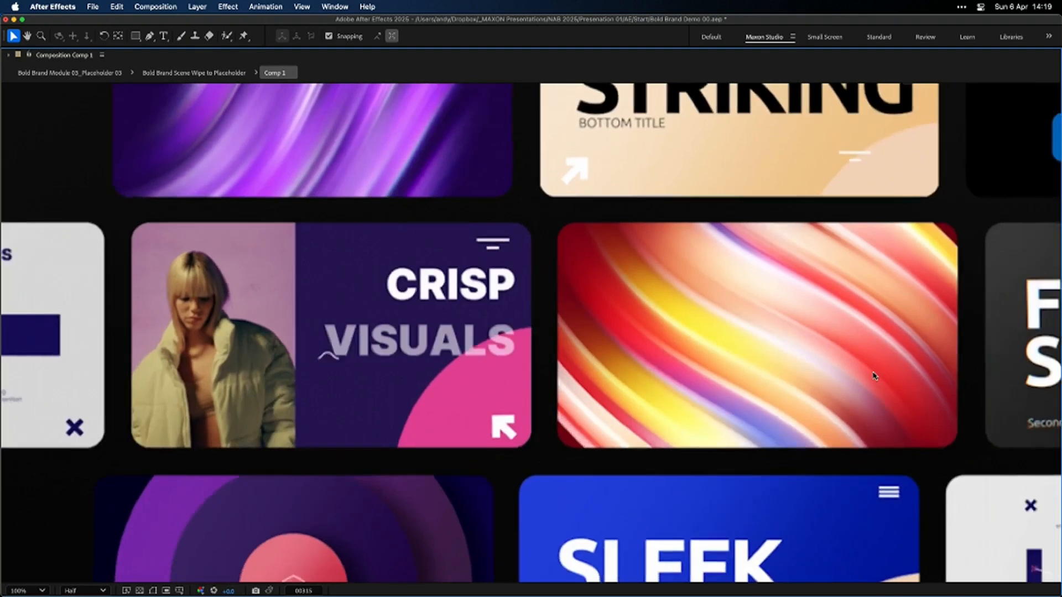
key("grave")
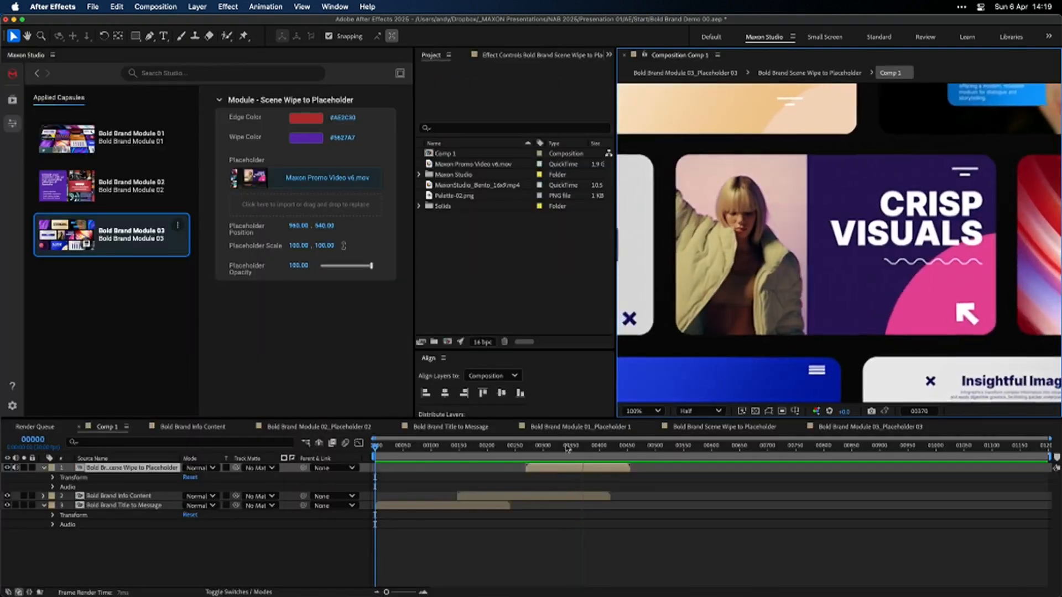
key("space")
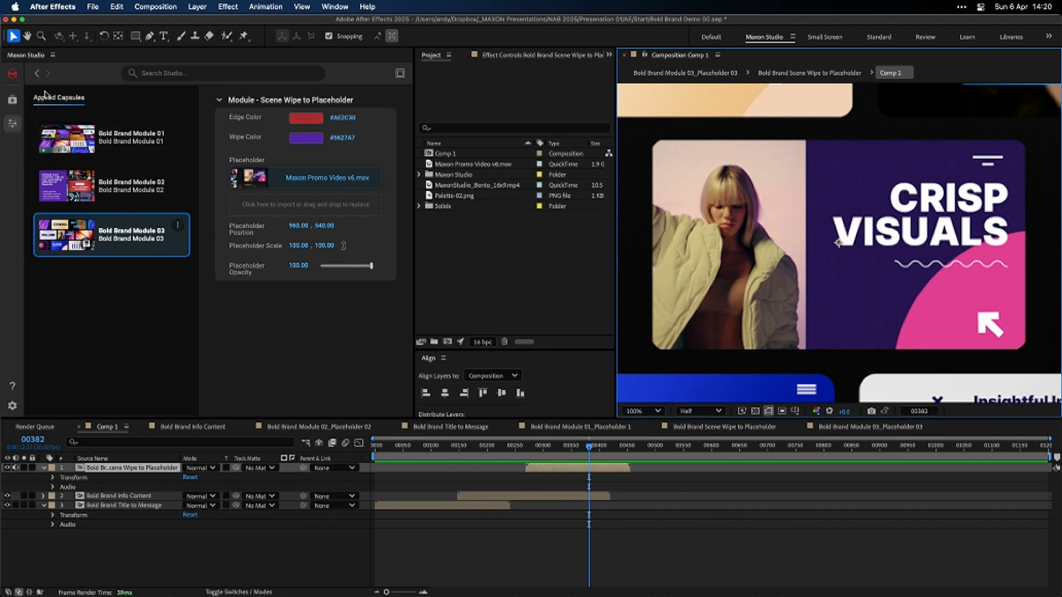
Apply Bold Brand Module 04 to Comp 1, start its layer at about frame 347, and check the end title
left_click(39, 74)
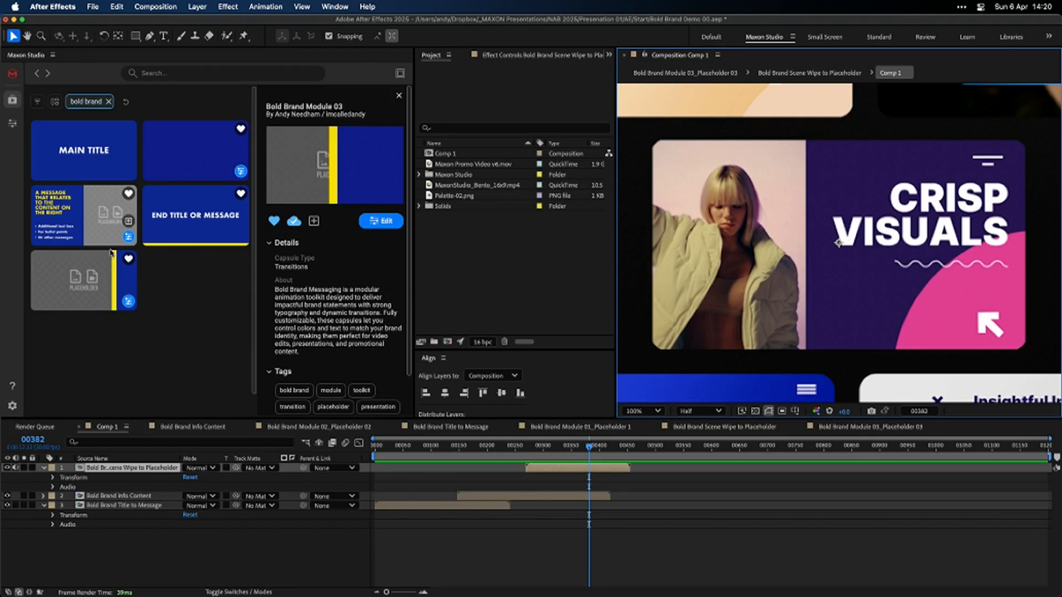
left_click(232, 230)
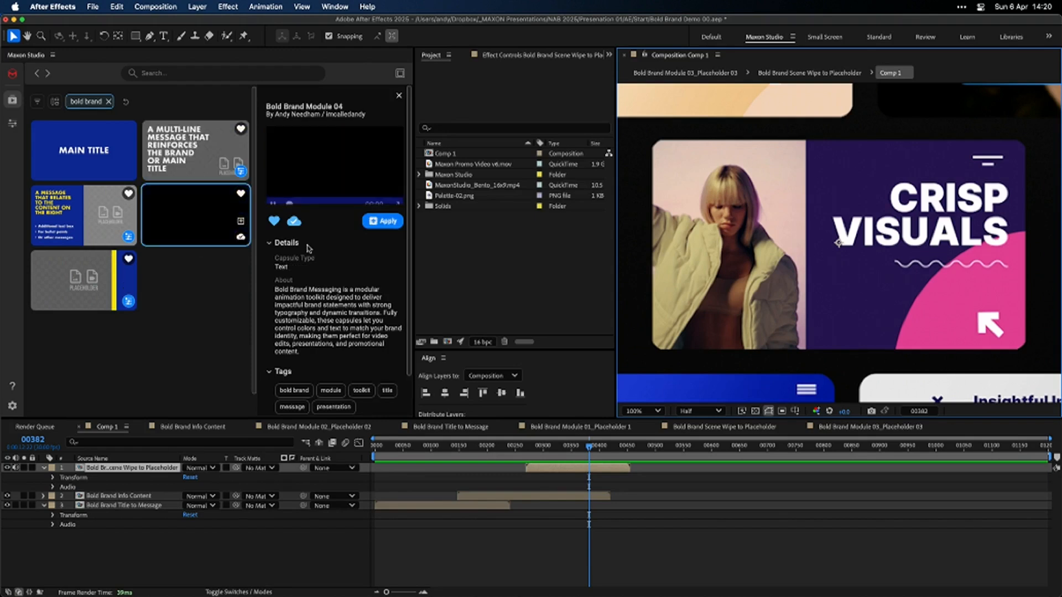
left_click(391, 222)
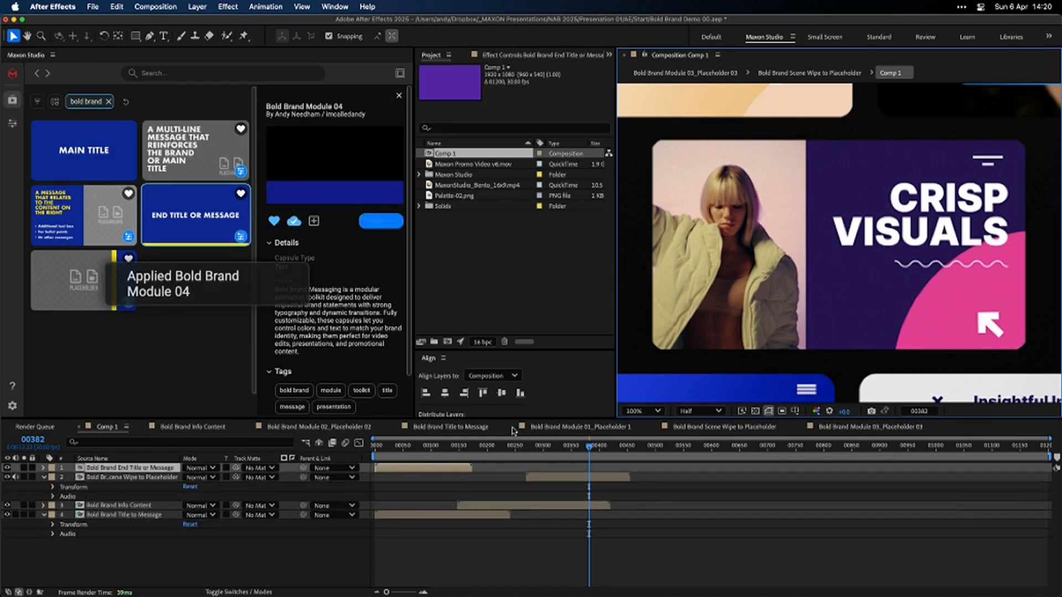
left_click_drag(618, 452, 637, 455)
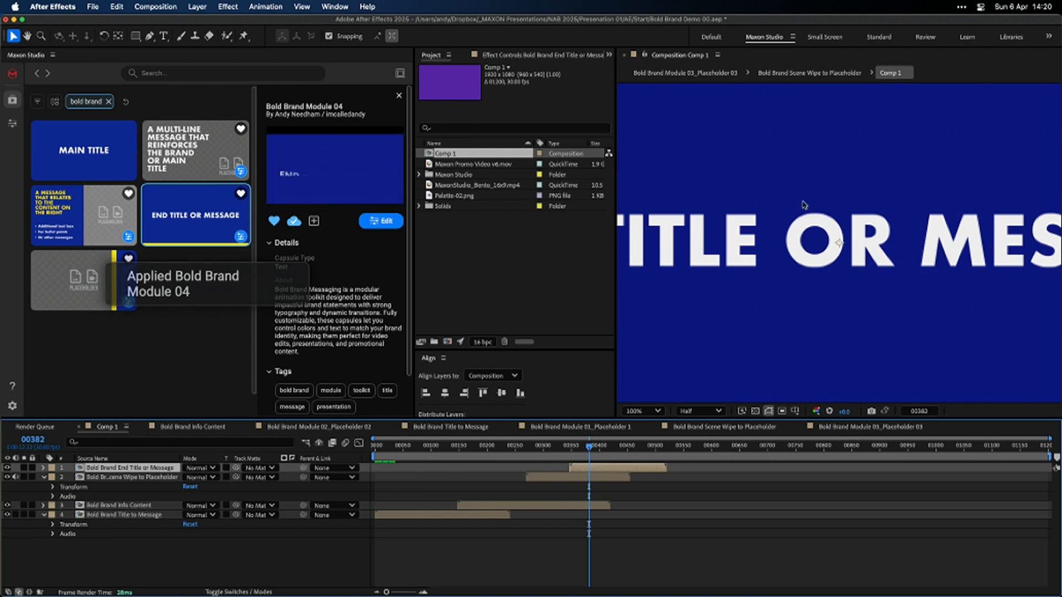
scroll(803, 205, "down", 2)
left_click_drag(576, 448, 593, 449)
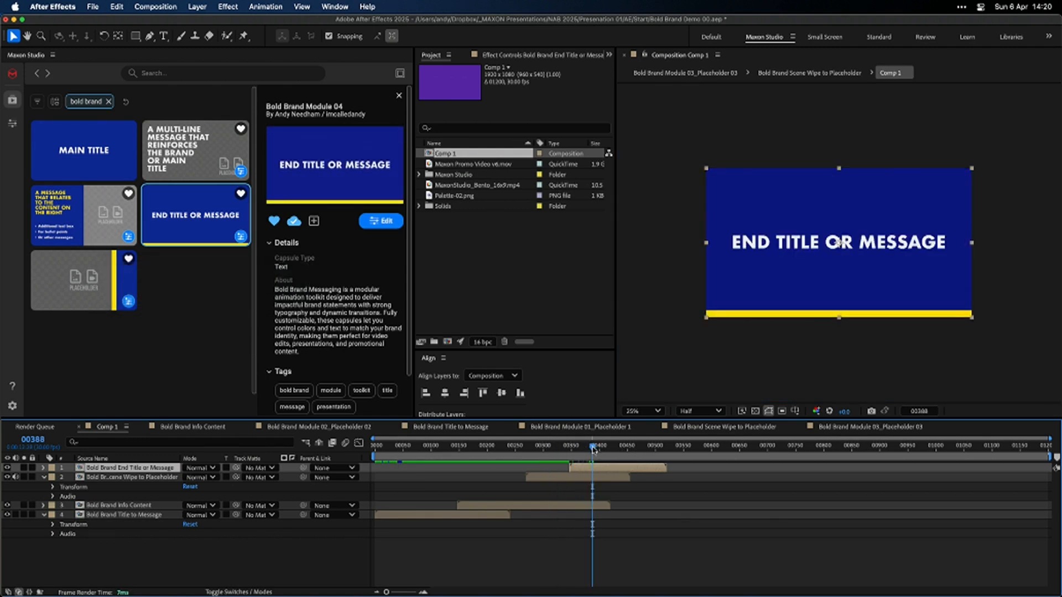
Set the Module 04 text to "Create" and its edge opacity to 0
left_click(381, 221)
left_click(361, 120)
type("C")
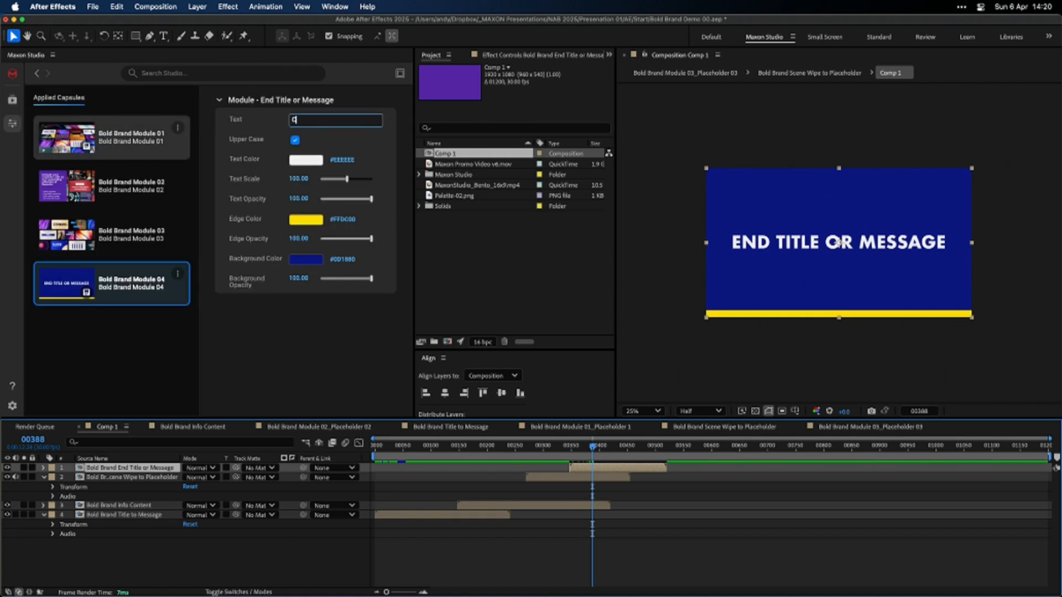
type("reate")
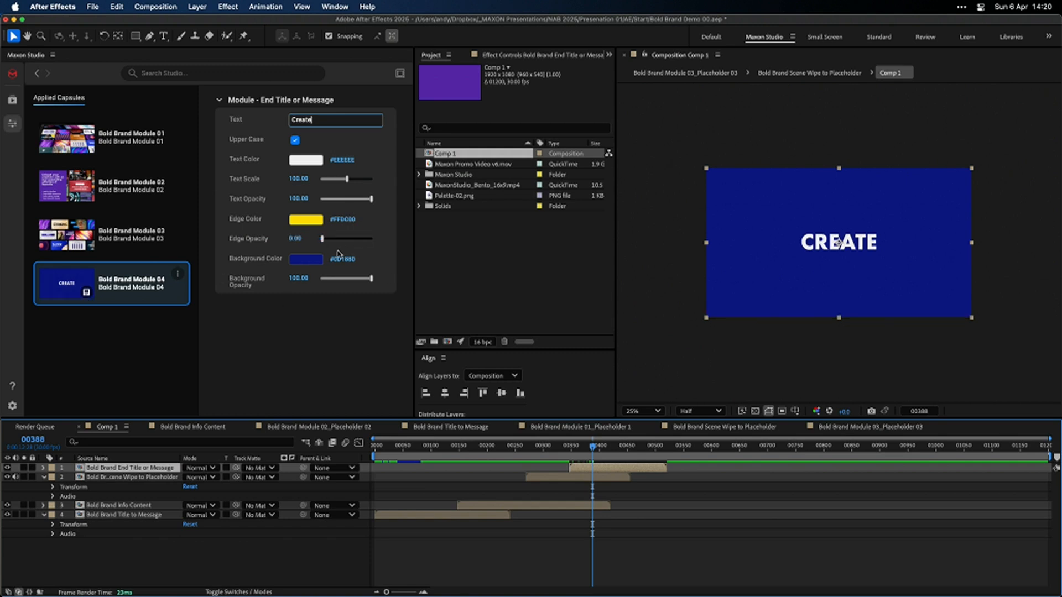
Set the Create title's background color to purple #5627A7 by sampling Palette-02.png, and scrub to check it
left_click(444, 197)
left_click(298, 261)
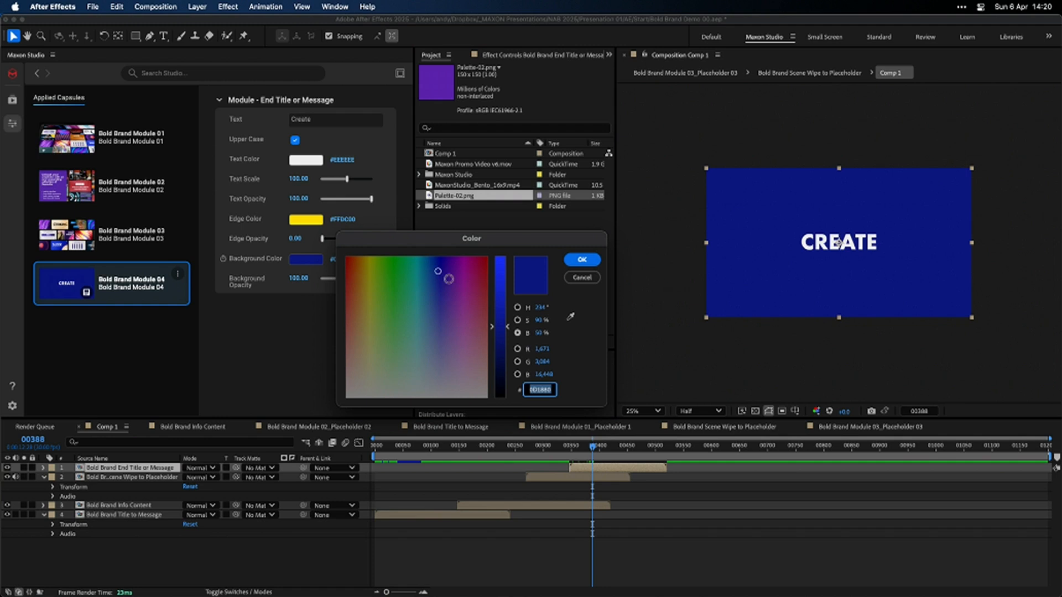
left_click(571, 318)
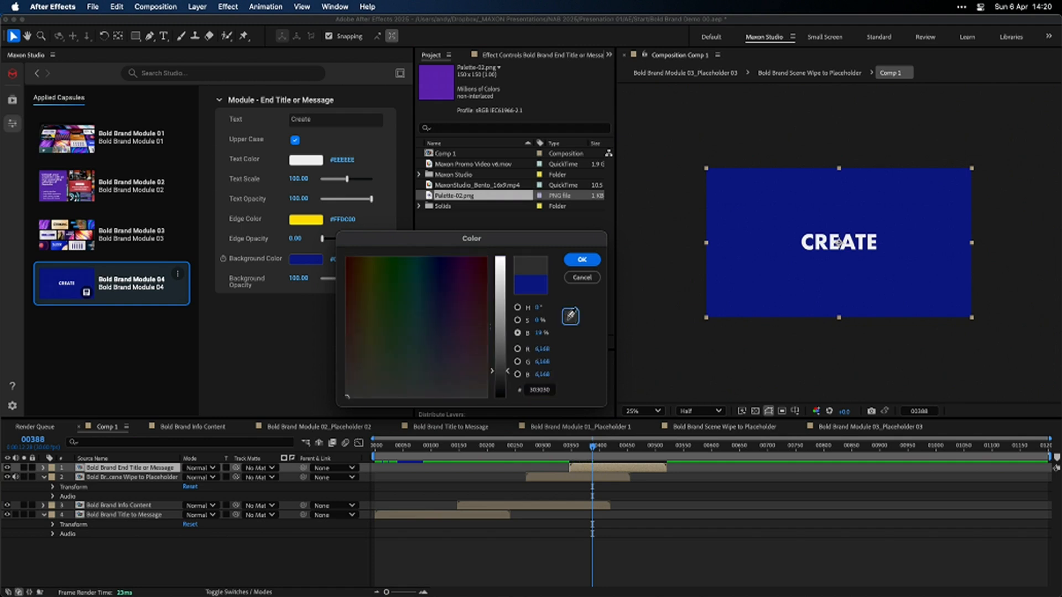
left_click(440, 84)
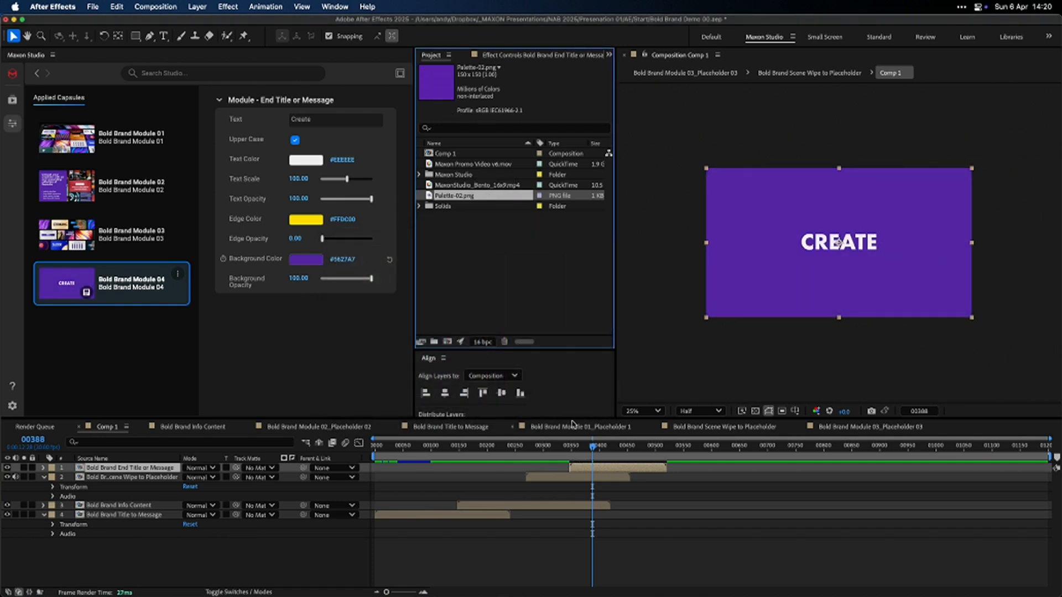
mouse_move(597, 447)
left_mouse_down()
mouse_move(554, 448)
mouse_move(597, 451)
left_mouse_up()
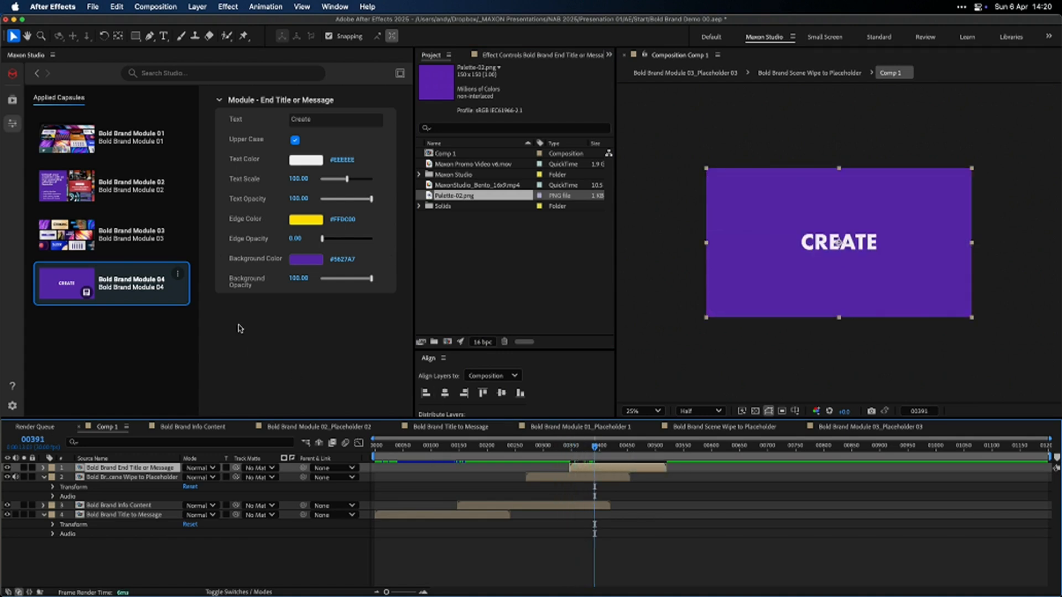
Duplicate the Module 04 instance and move the copy's layer to start at about frame 376
left_click(180, 273)
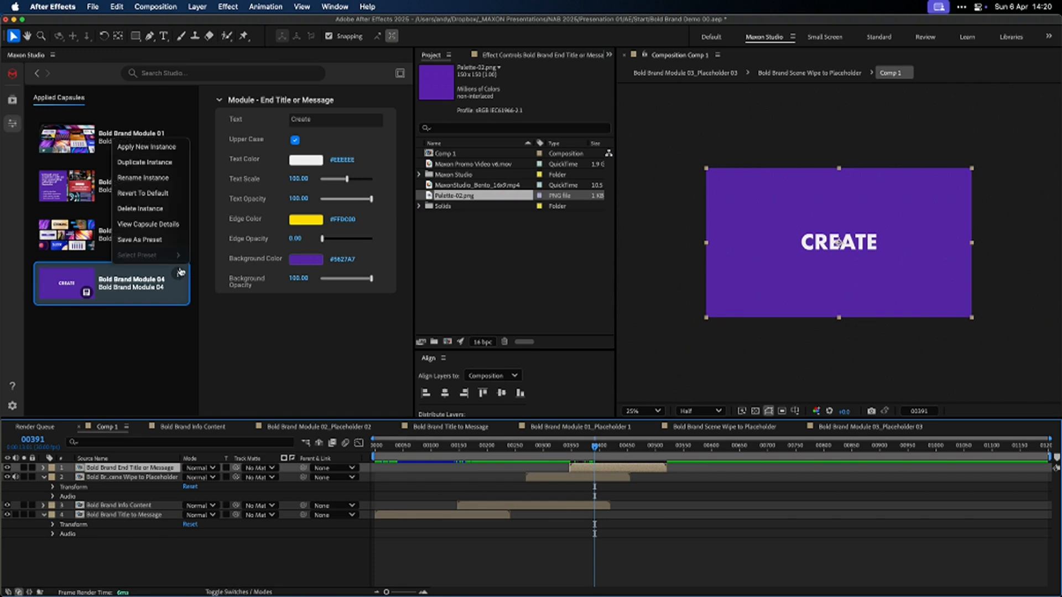
left_click(165, 165)
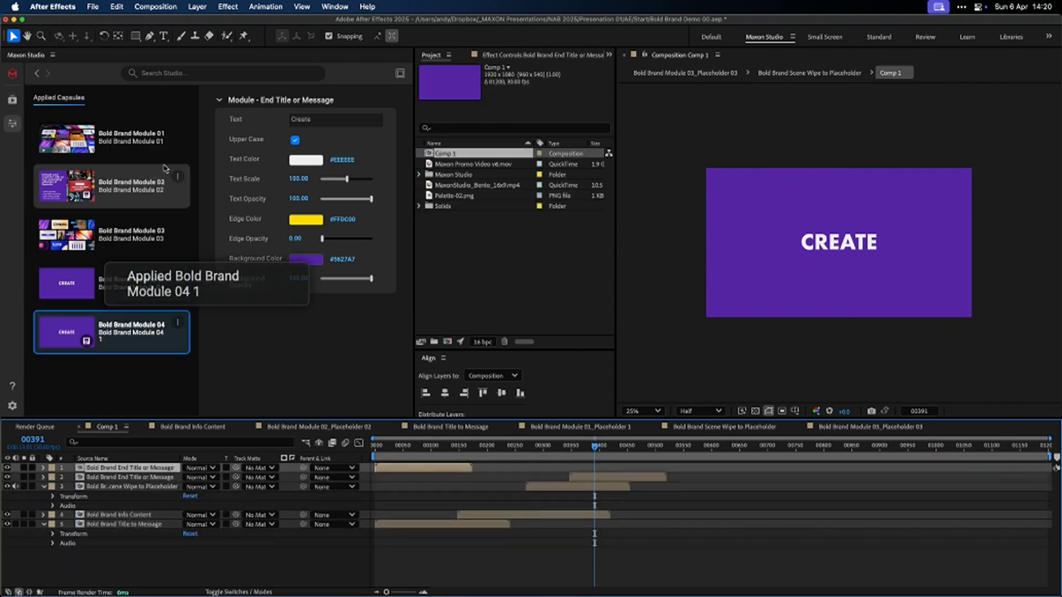
left_click_drag(434, 469, 644, 469)
mouse_move(177, 292)
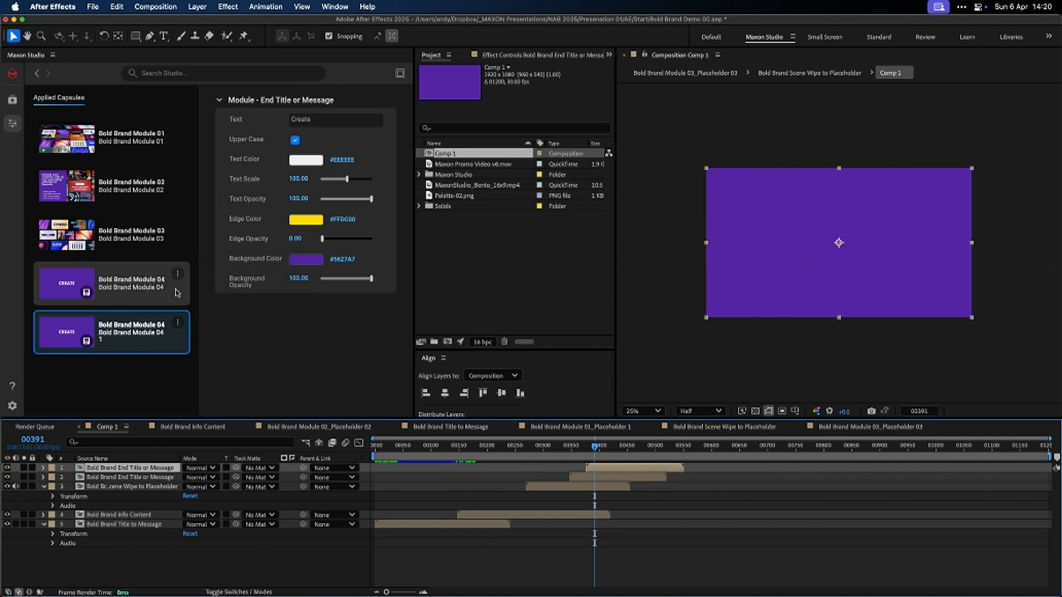
left_click(178, 273)
left_click(169, 284)
left_click(178, 274)
left_click(144, 178)
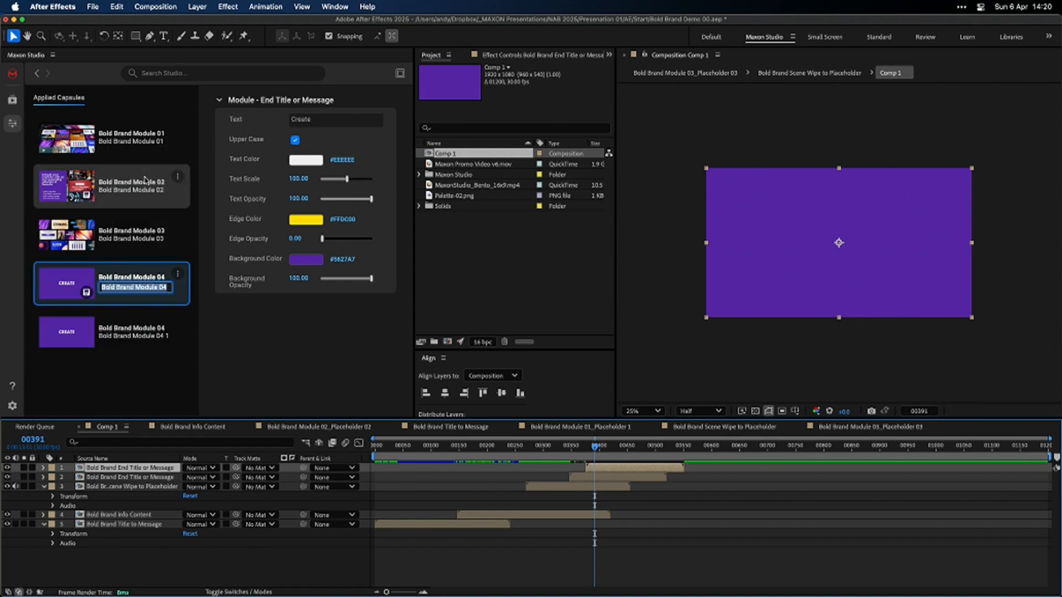
type("Create")
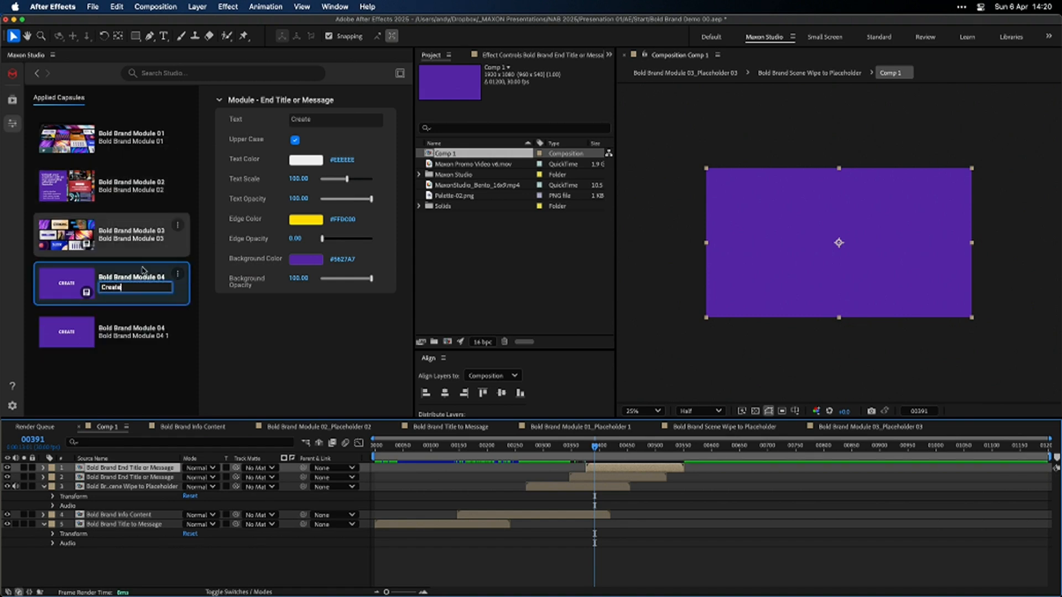
left_click(177, 321)
left_click(178, 326)
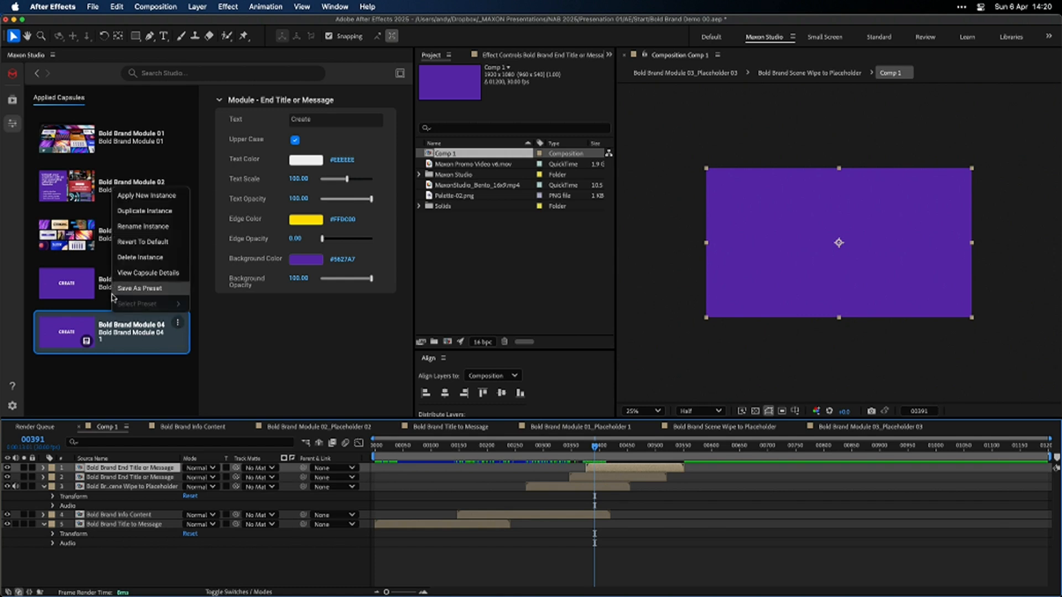
left_click(160, 296)
left_click(185, 97)
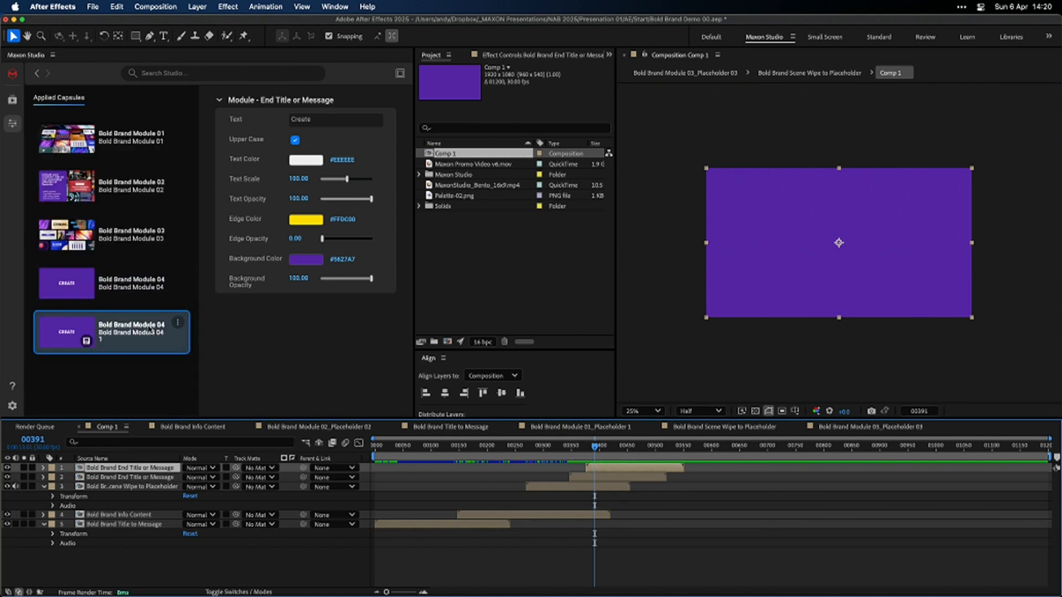
Rename the original Bold Brand Module 04 instance as Create
left_click(177, 275)
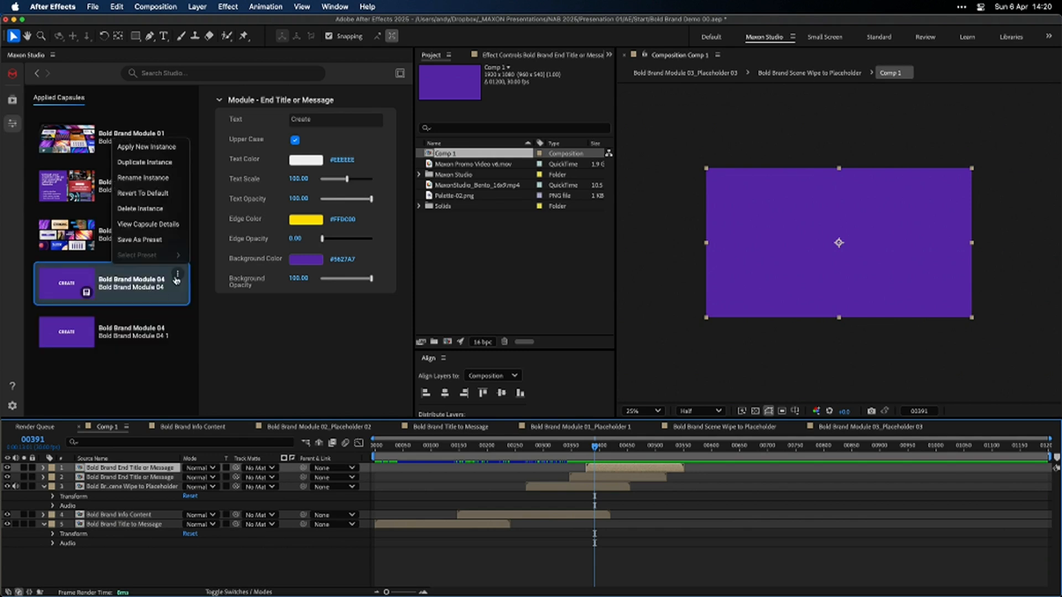
left_click(145, 177)
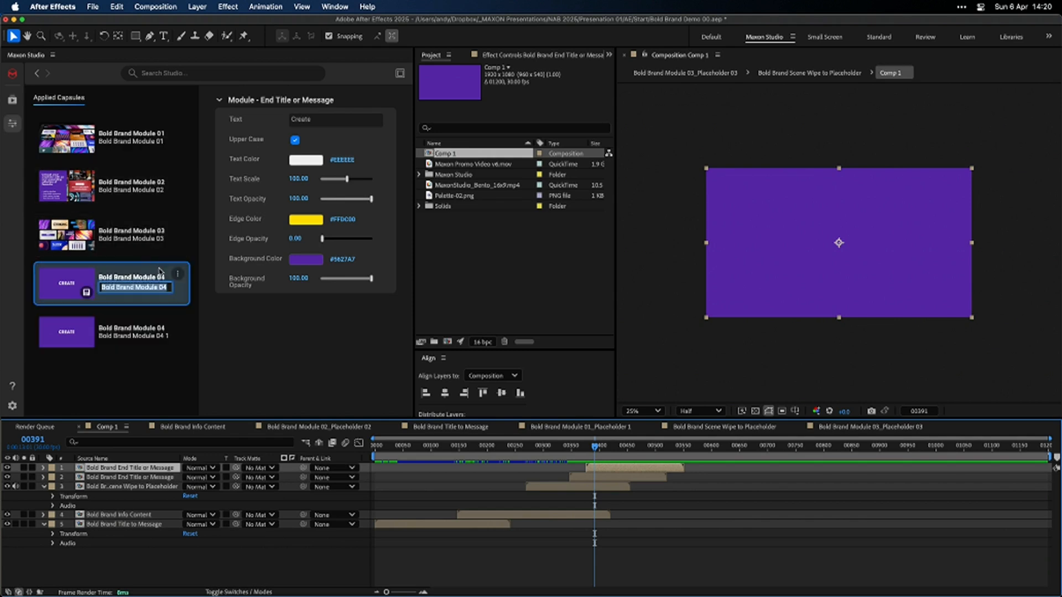
type("Create")
key("Return")
Rename the duplicated Bold Brand Module 04 instance as Faster
left_click(178, 323)
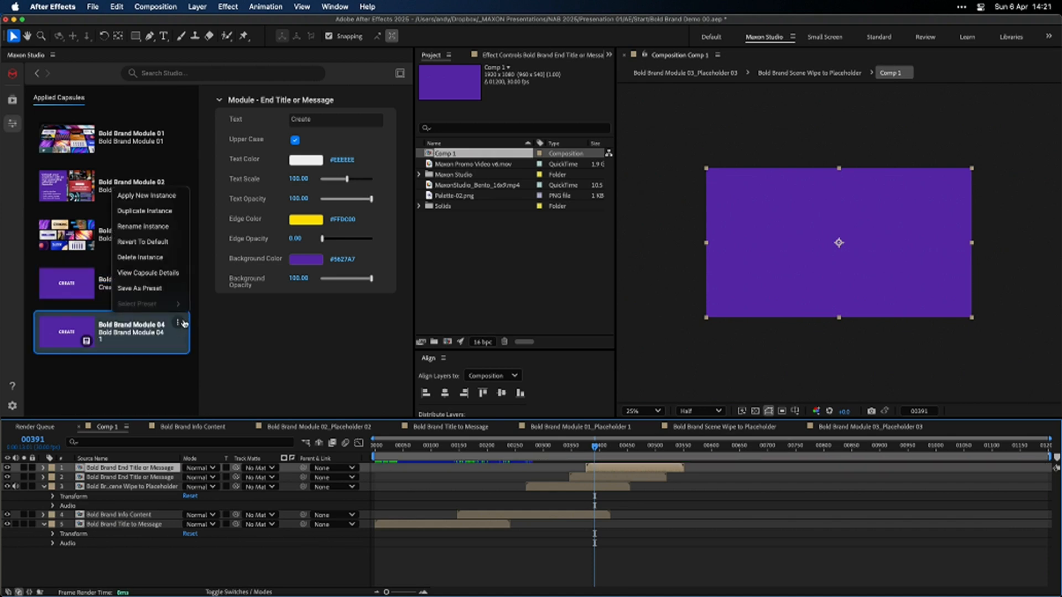
left_click(143, 227)
type("F")
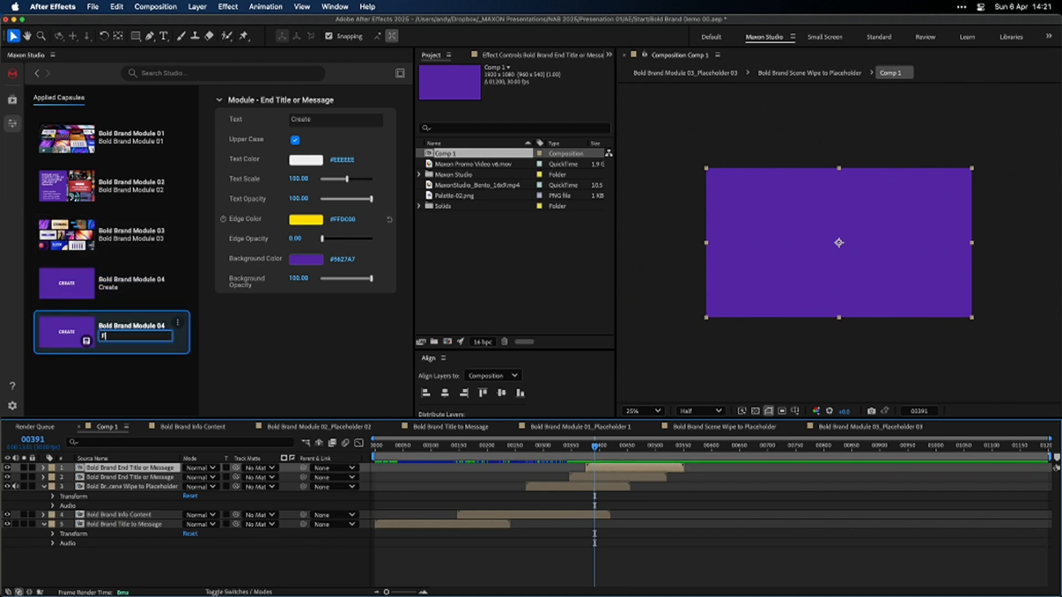
type("aster")
key("Return")
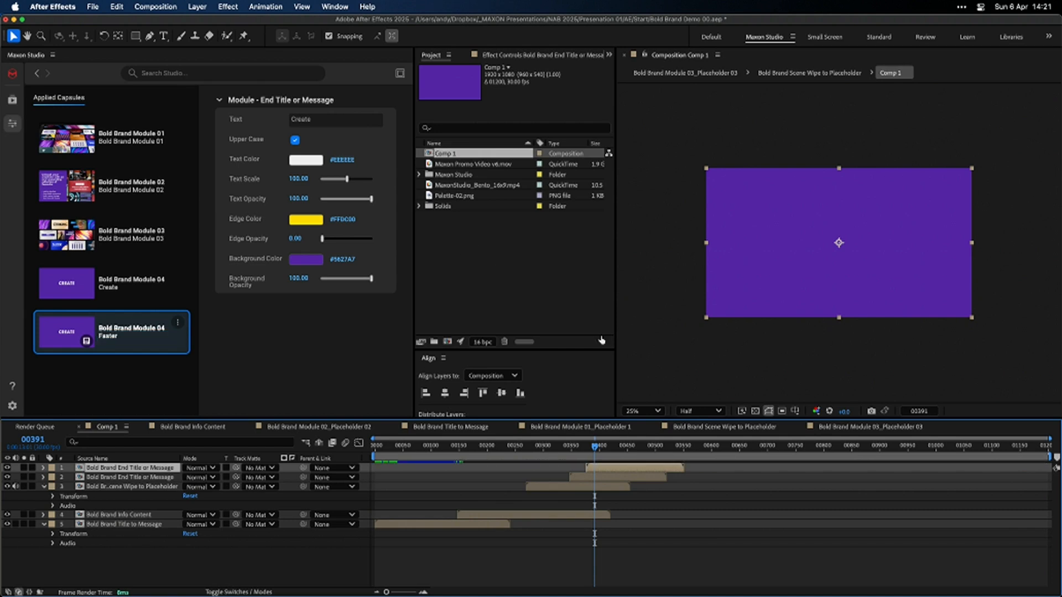
Set the Faster instance's text to "Faster" and preview both end titles from about frame 325
left_click(316, 118)
key("BackSpace")
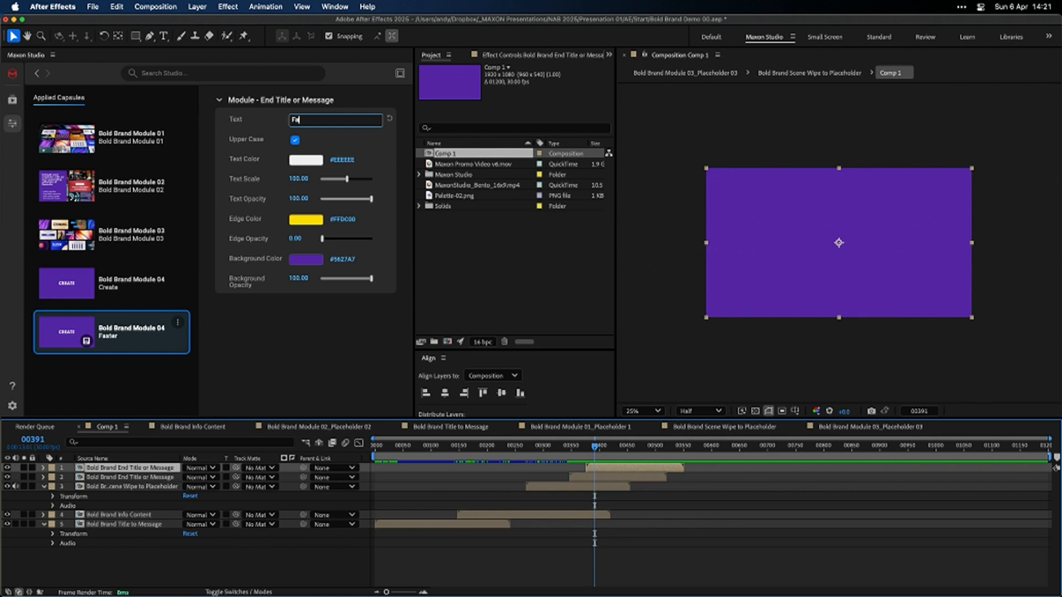
type("Faster")
left_click(314, 385)
mouse_move(593, 458)
left_mouse_down()
mouse_move(610, 453)
mouse_move(577, 453)
mouse_move(606, 453)
mouse_move(596, 454)
left_mouse_up()
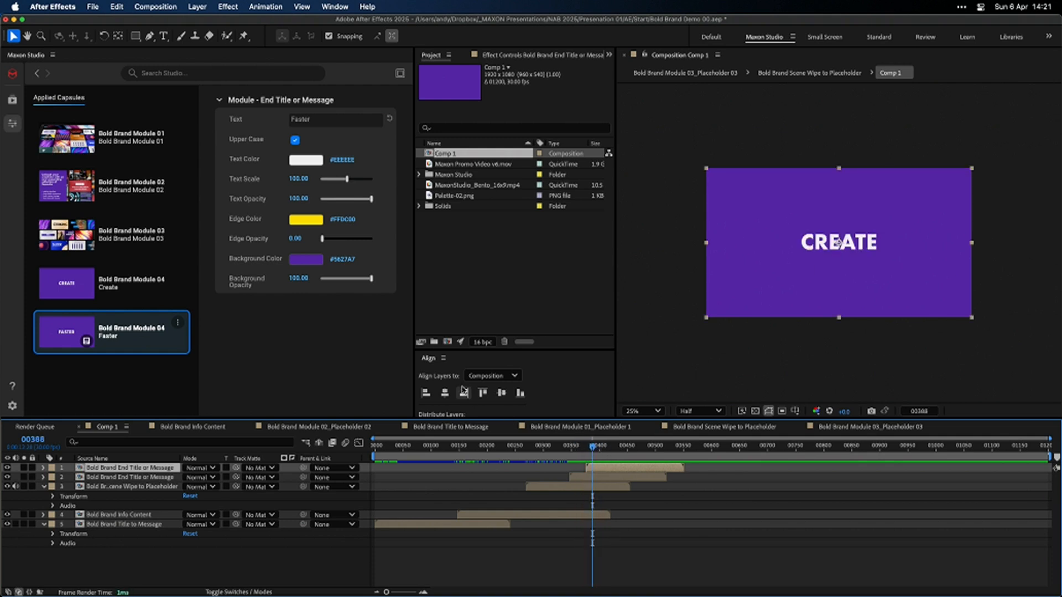
left_click_drag(592, 454, 559, 455)
key("space")
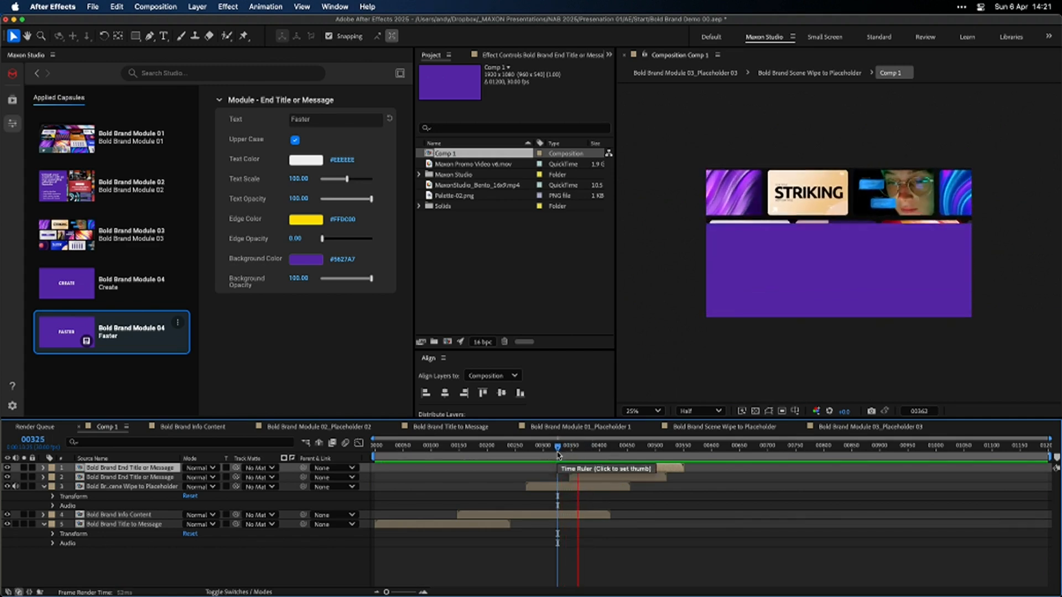
Enable time remapping on the Create title layer, pull its last keyframe back to about frame 399, and preview the faster animation
left_click(611, 479)
key("super+alt+t")
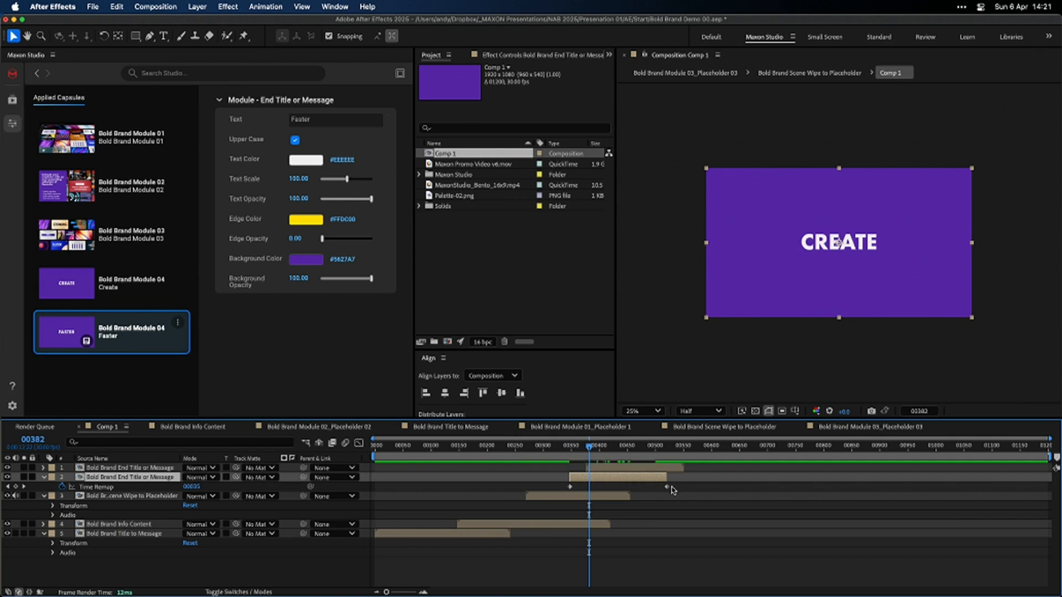
left_click_drag(667, 487, 598, 487)
left_click(582, 447)
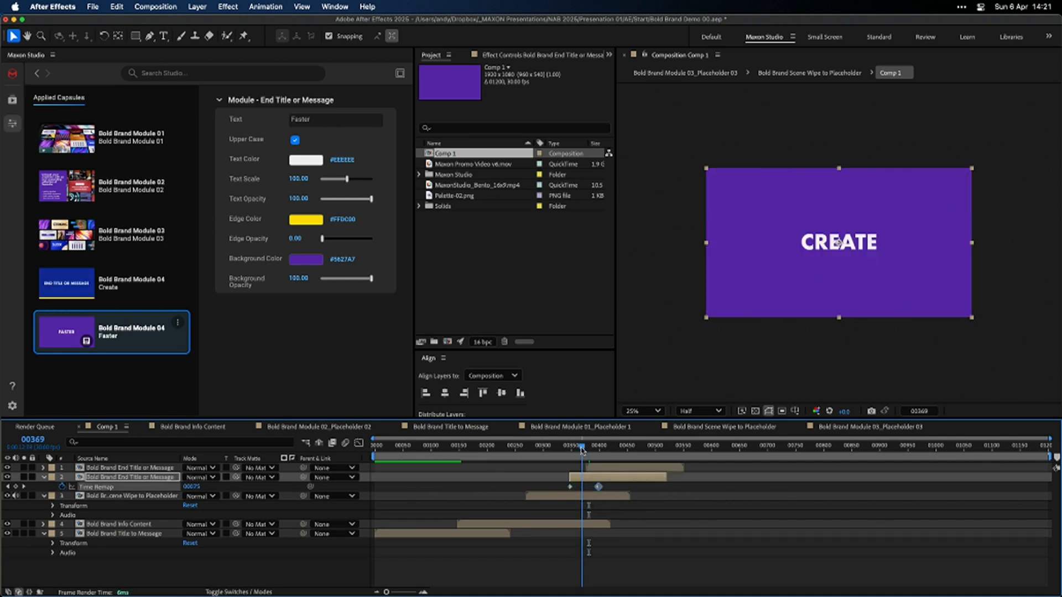
left_click_drag(582, 448, 568, 448)
key("space")
key("space")
Move the Create layer's last time-remap keyframe to about frame 422 and the Faster layer's start to about frame 402, previewing the timing
left_click(598, 471)
left_click_drag(598, 472, 562, 451)
left_click(594, 477)
key("space")
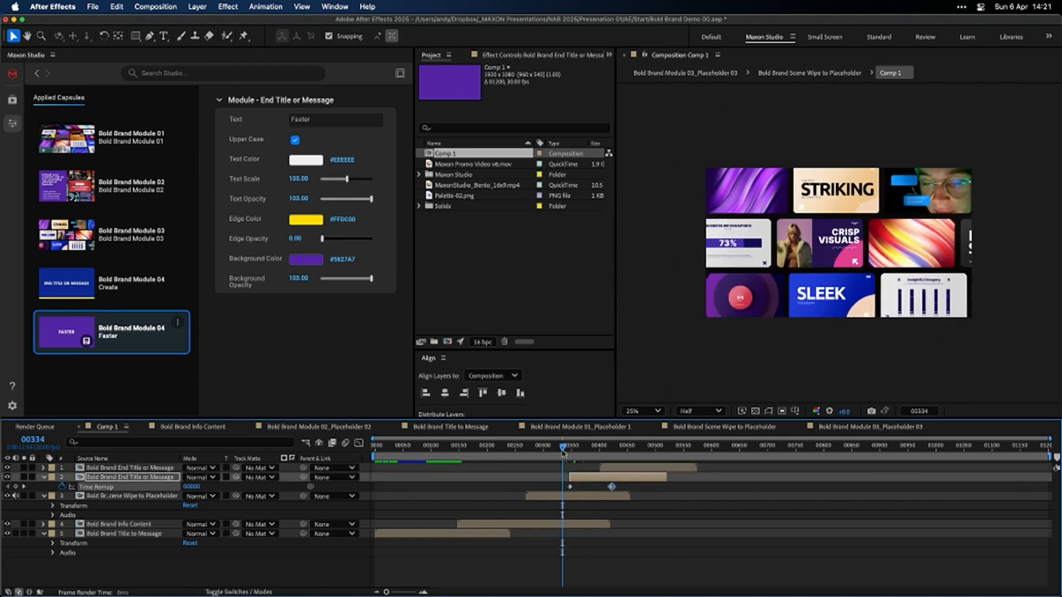
key("space")
Move the Faster title layer earlier to start at about frame 358 and preview the transition between the two titles
left_click_drag(611, 471, 597, 471)
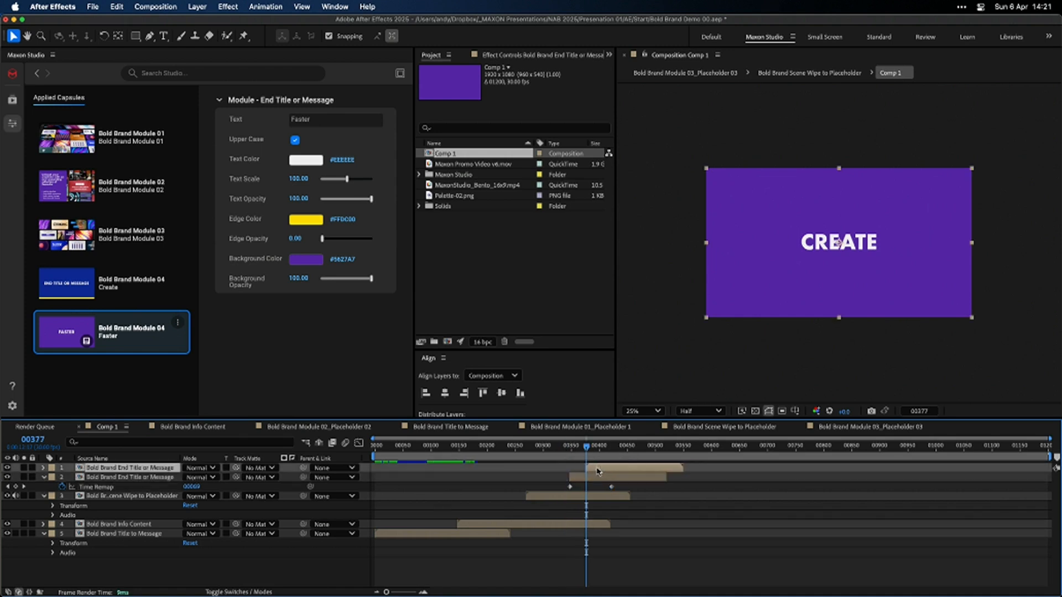
left_click_drag(592, 470, 588, 470)
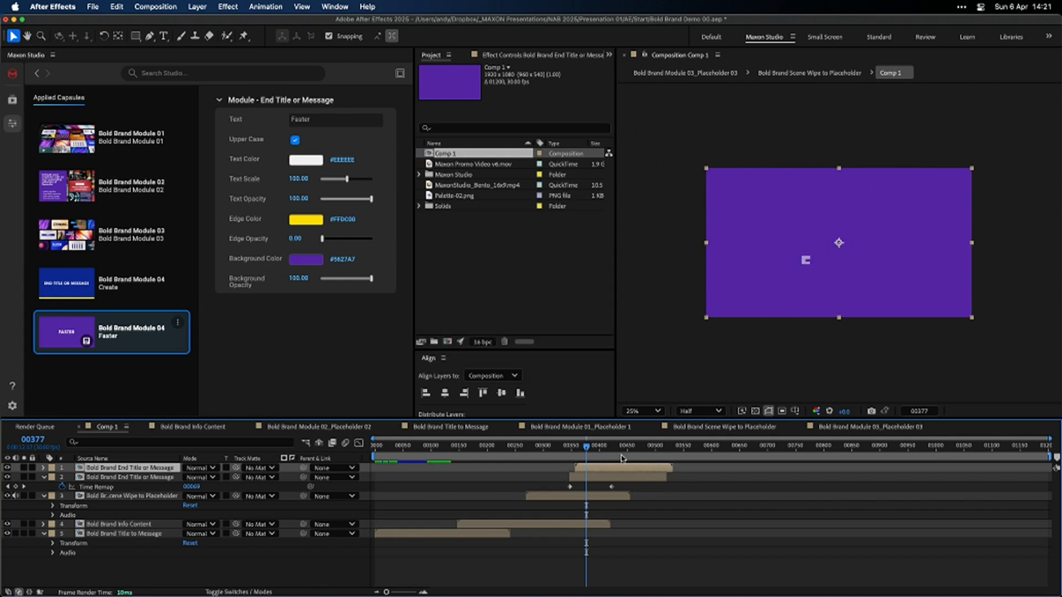
left_click(581, 452)
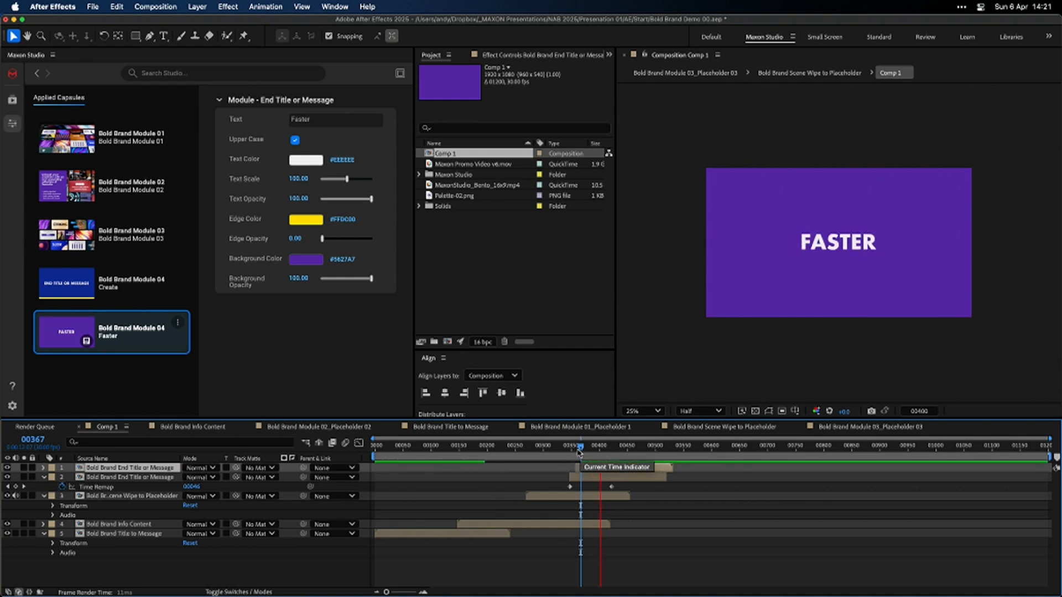
left_click_drag(580, 452, 573, 451)
key("space")
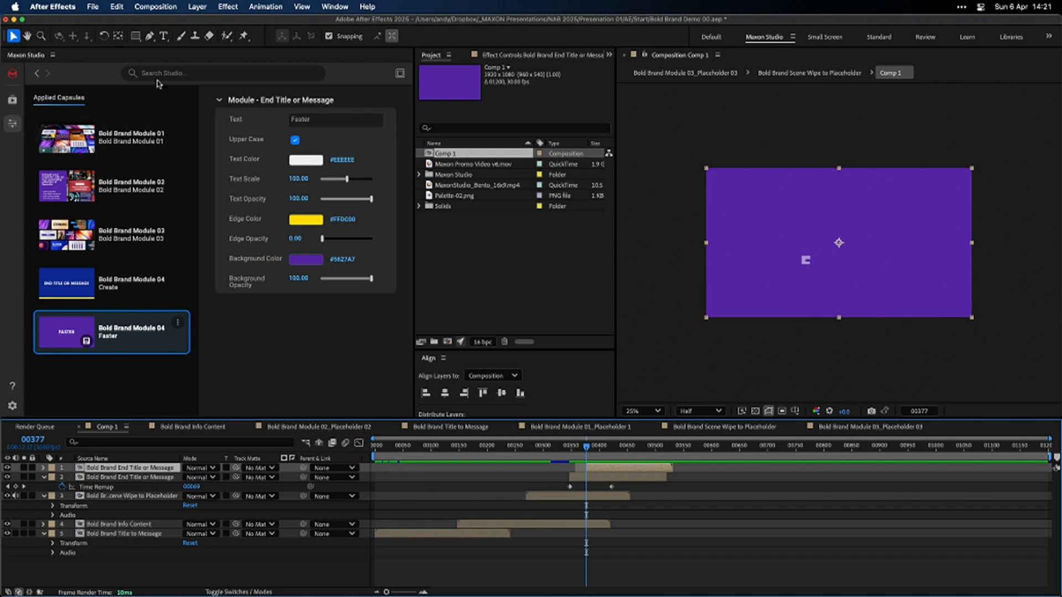
Clear the bold brand filter, search the capsule library for "confetti cannon" and apply the Confetti Cannon capsule to Comp 1
left_click(37, 74)
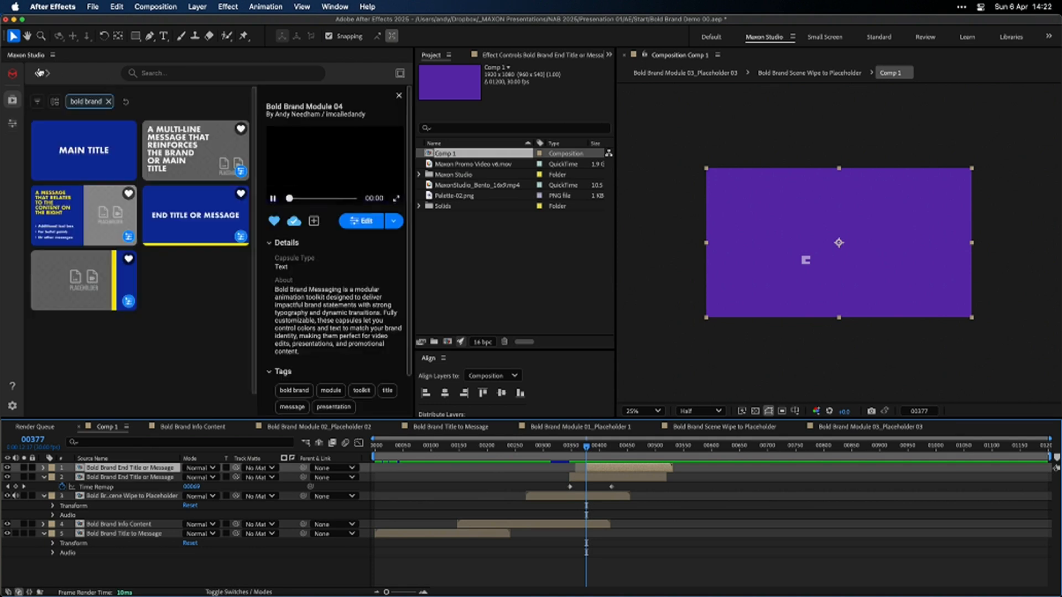
left_click(109, 101)
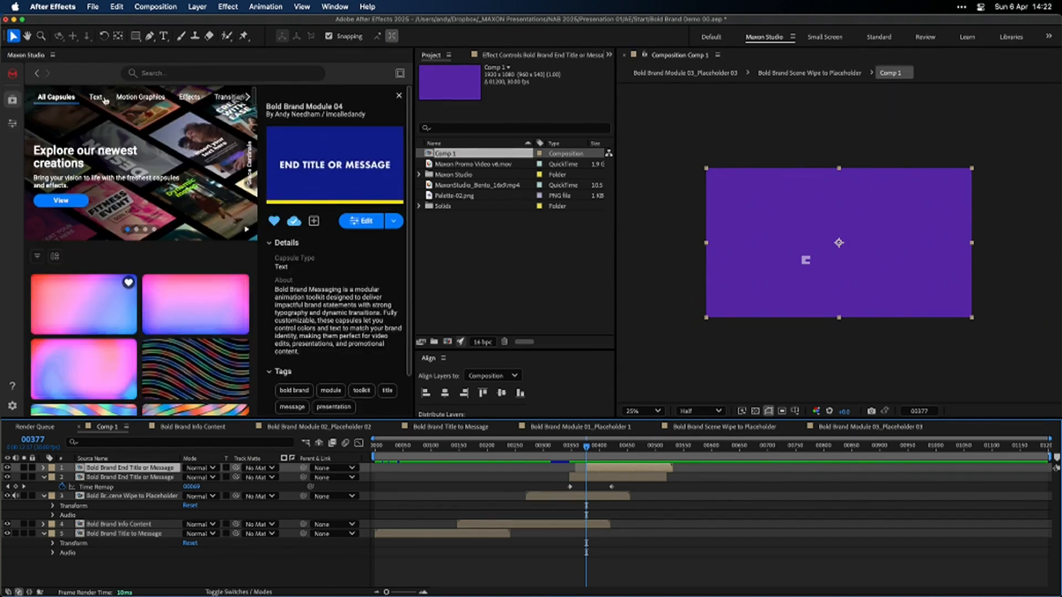
left_click(163, 70)
type("conf")
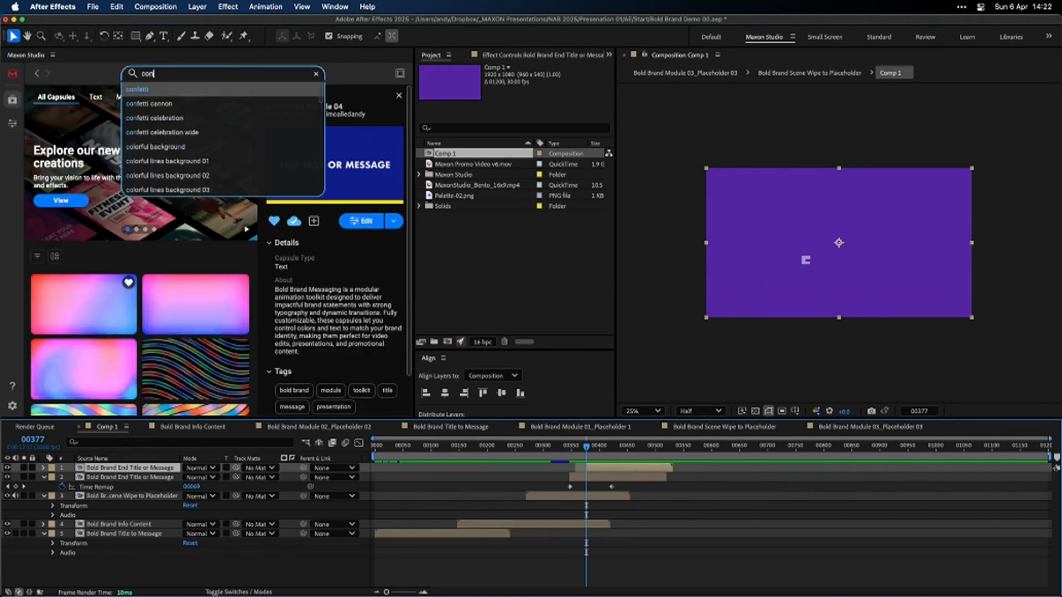
left_click(166, 104)
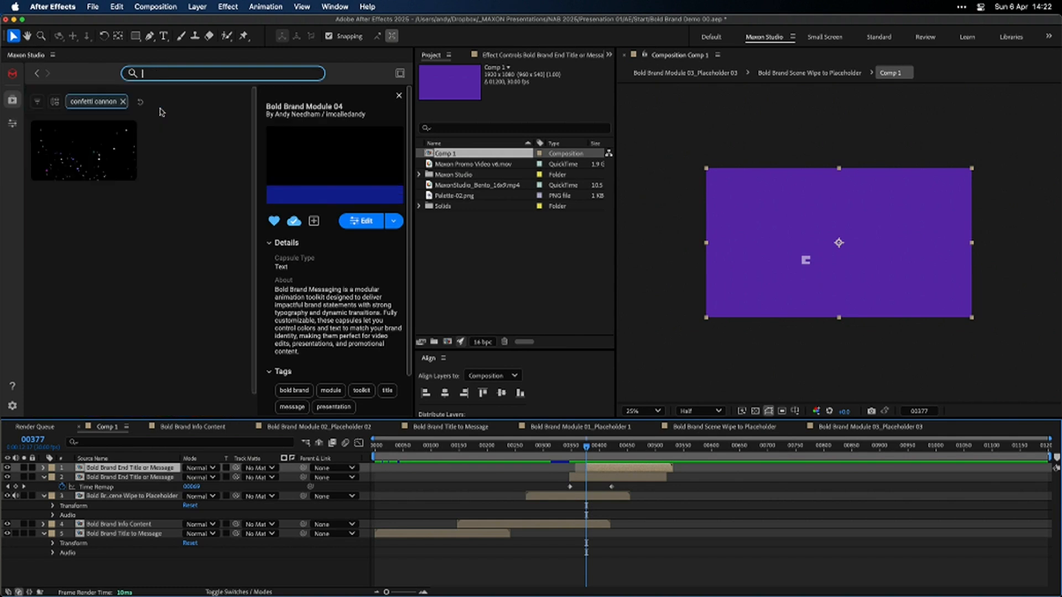
left_click(103, 170)
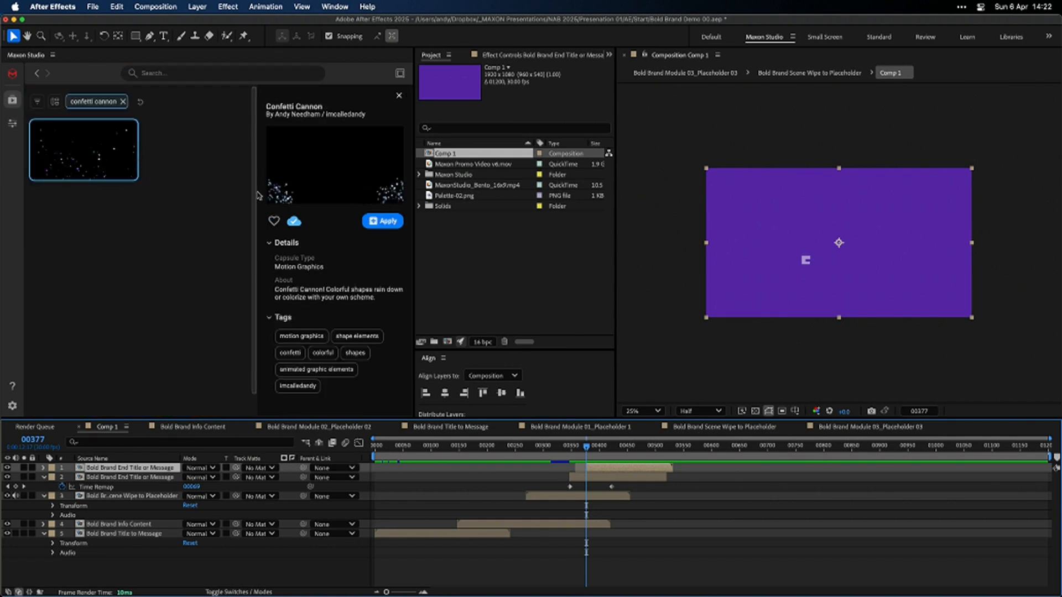
left_click(381, 221)
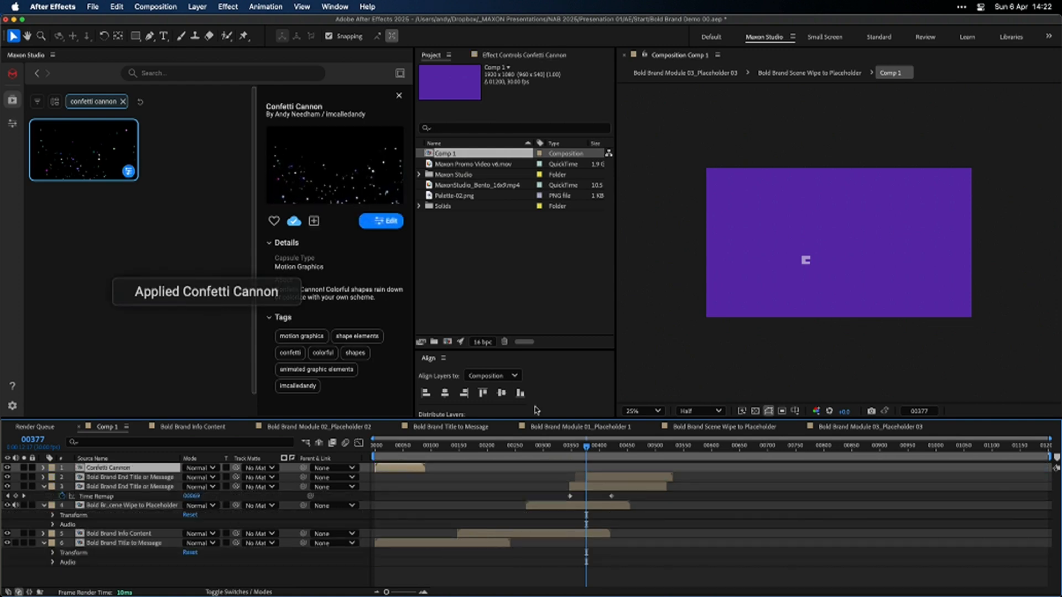
Move the Confetti Cannon layer along the timeline so it starts at frame 377, in line with the Faster title
left_click_drag(411, 468, 637, 459)
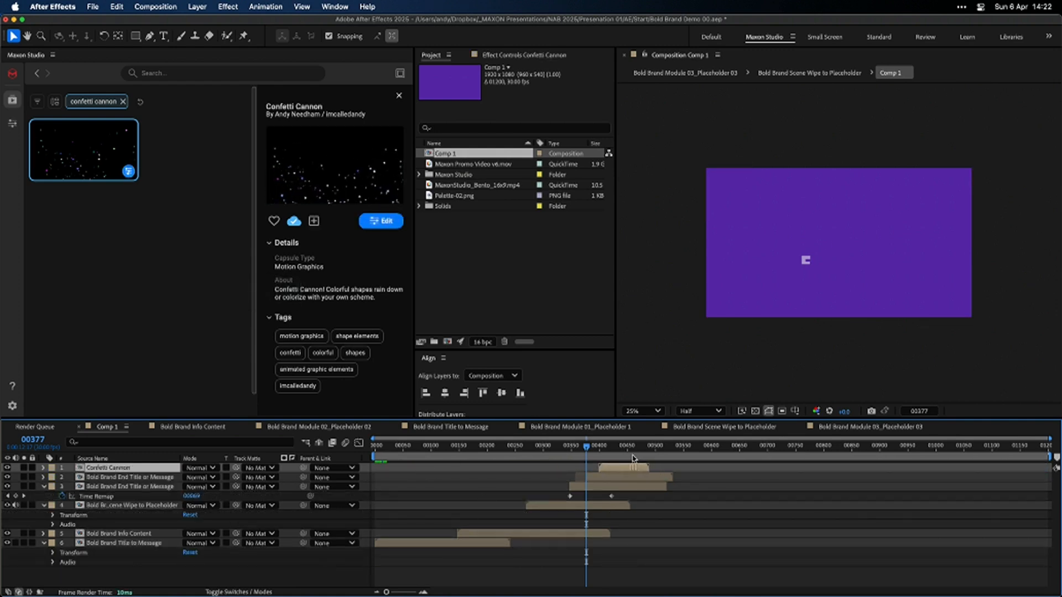
key("=")
key("/")
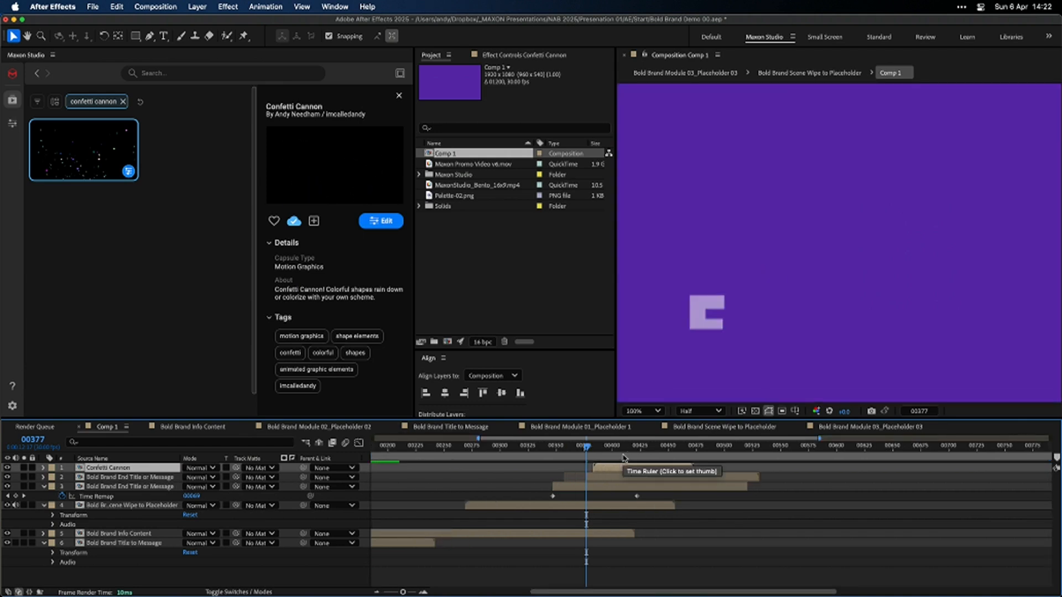
key("comma")
key("=")
key("=")
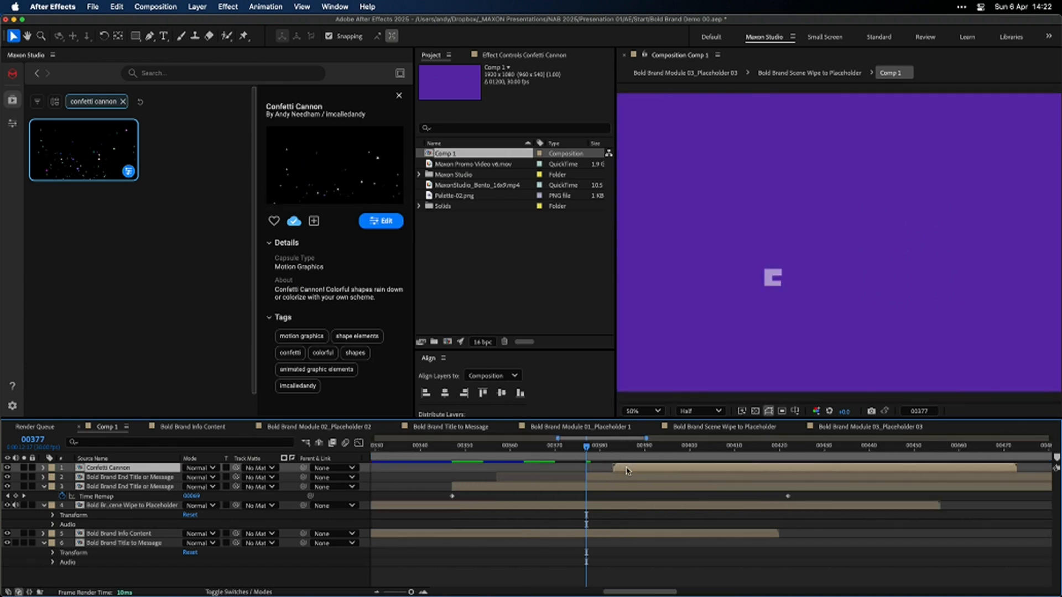
left_click_drag(629, 469, 598, 470)
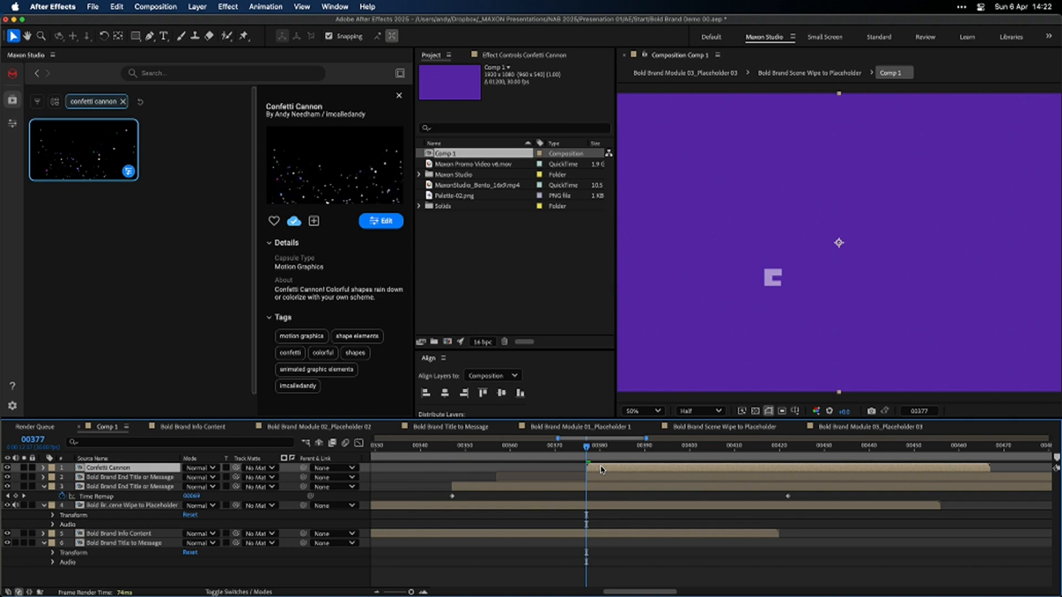
Preview the confetti burst over the Create and Faster titles from about frames 361 and 355
key("comma")
key("comma")
left_click_drag(555, 447, 516, 451)
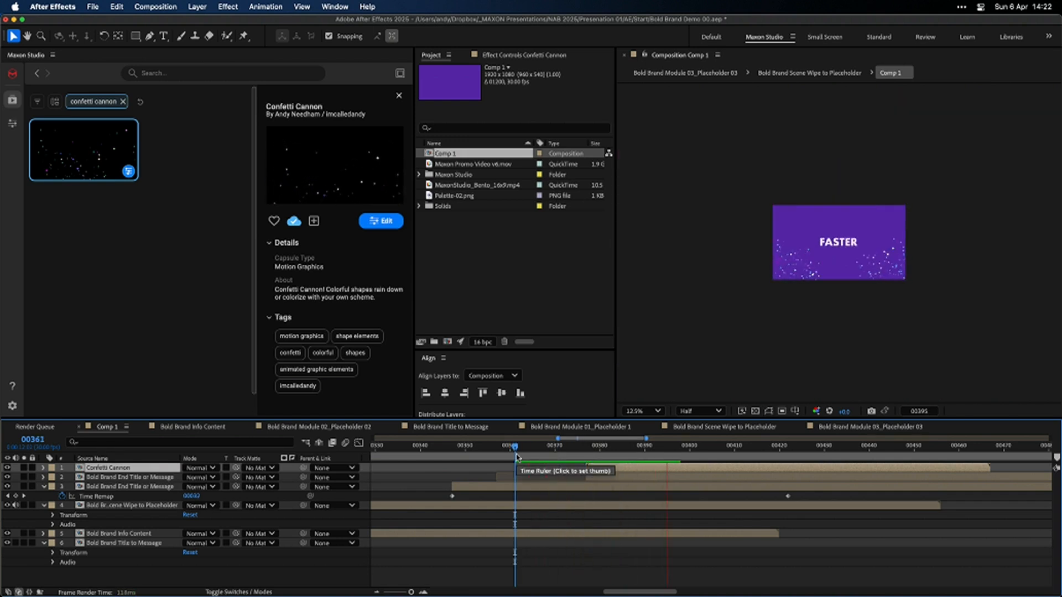
key("space")
key("period")
key("period")
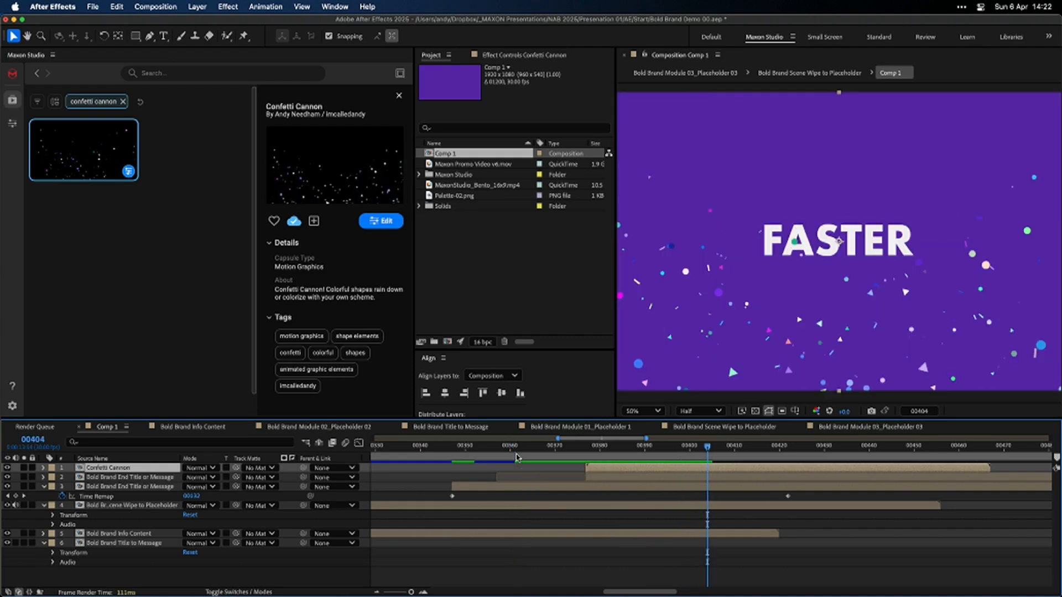
key("space")
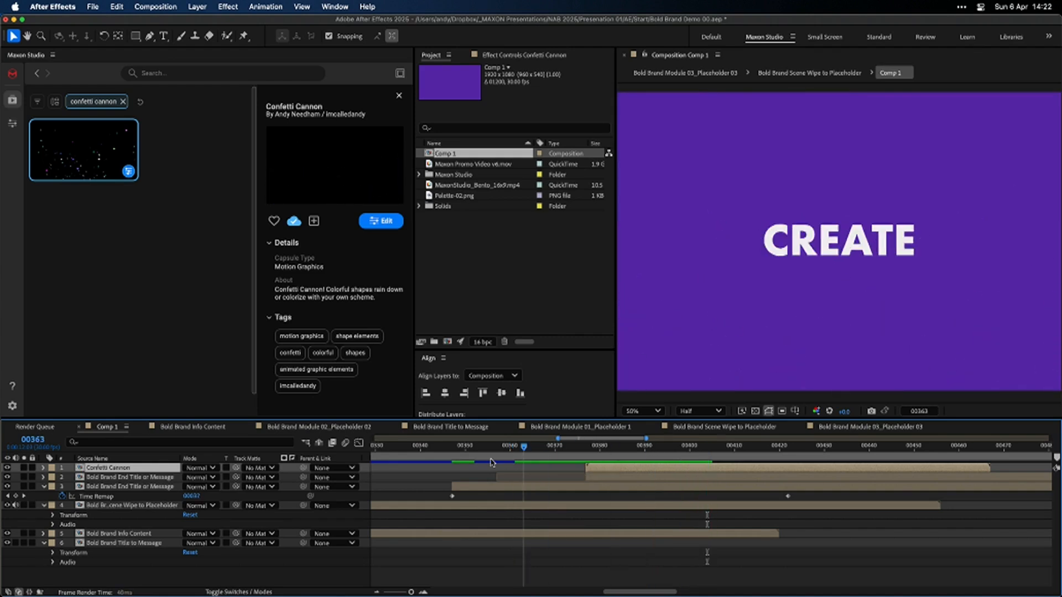
left_click(487, 458)
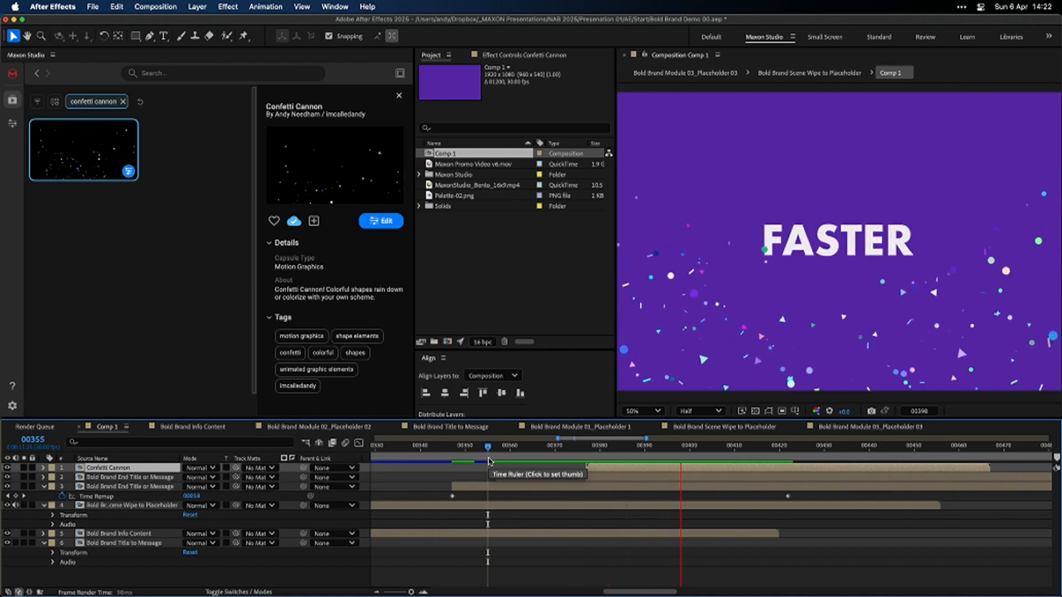
key("space")
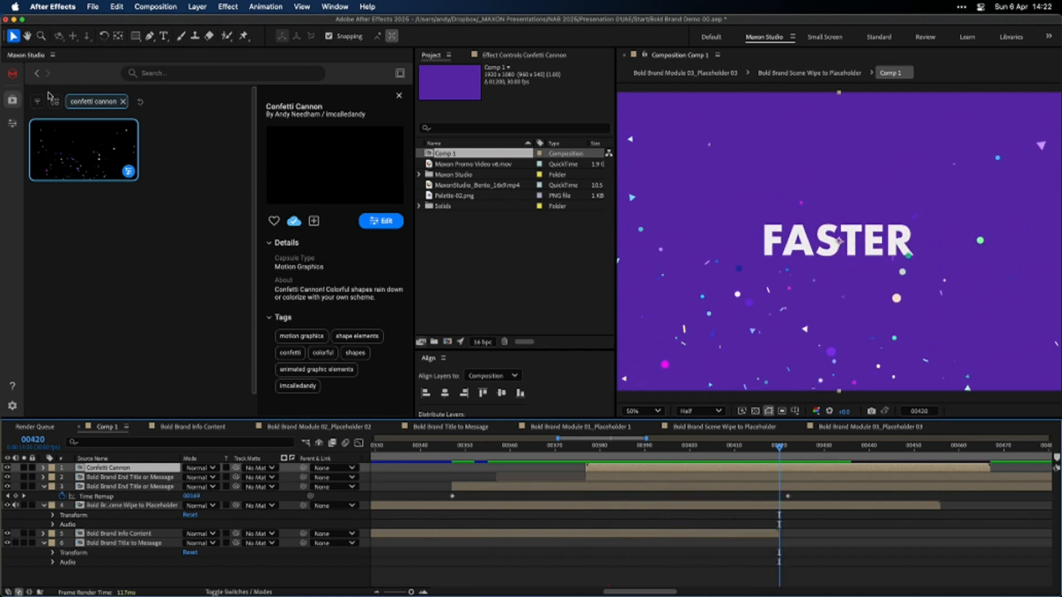
Search the capsule library for "logo reveal" and apply the Organic Logo Reveal 02 capsule to the composition
left_click(38, 74)
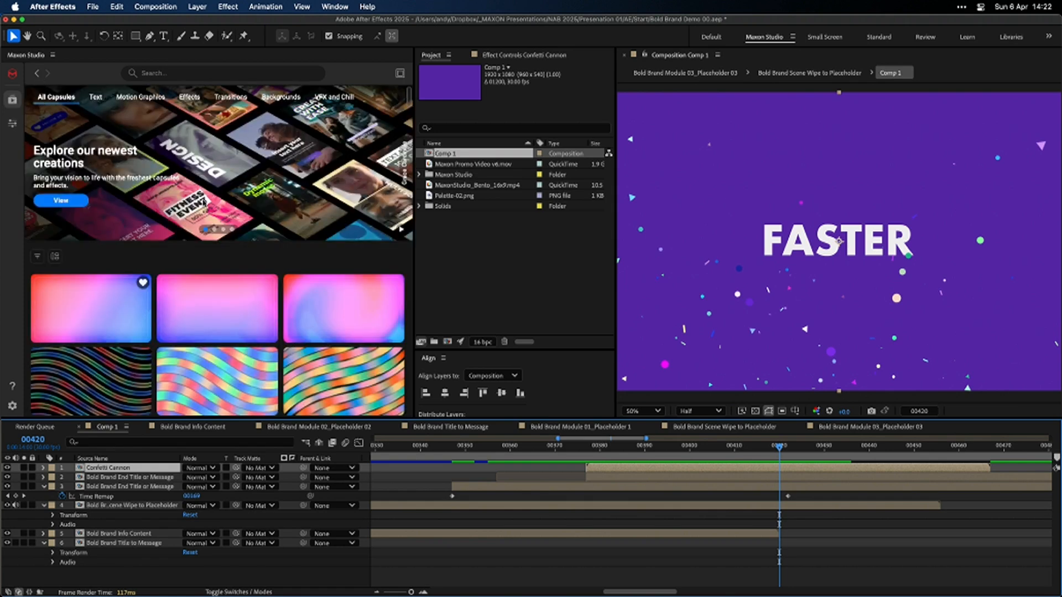
left_click(153, 74)
type("logo")
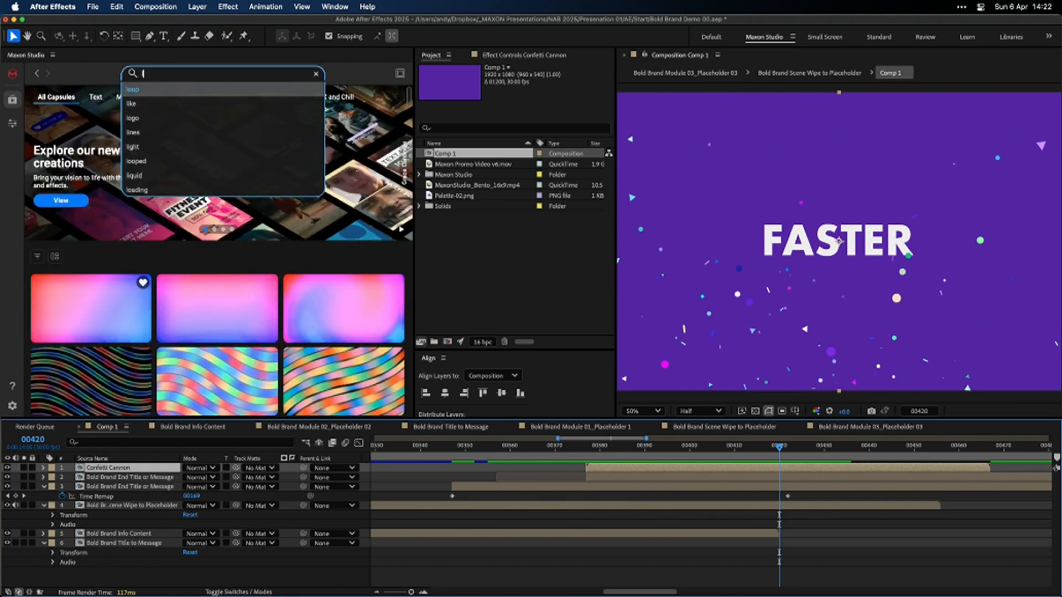
key("Down")
key("Down")
key("Down")
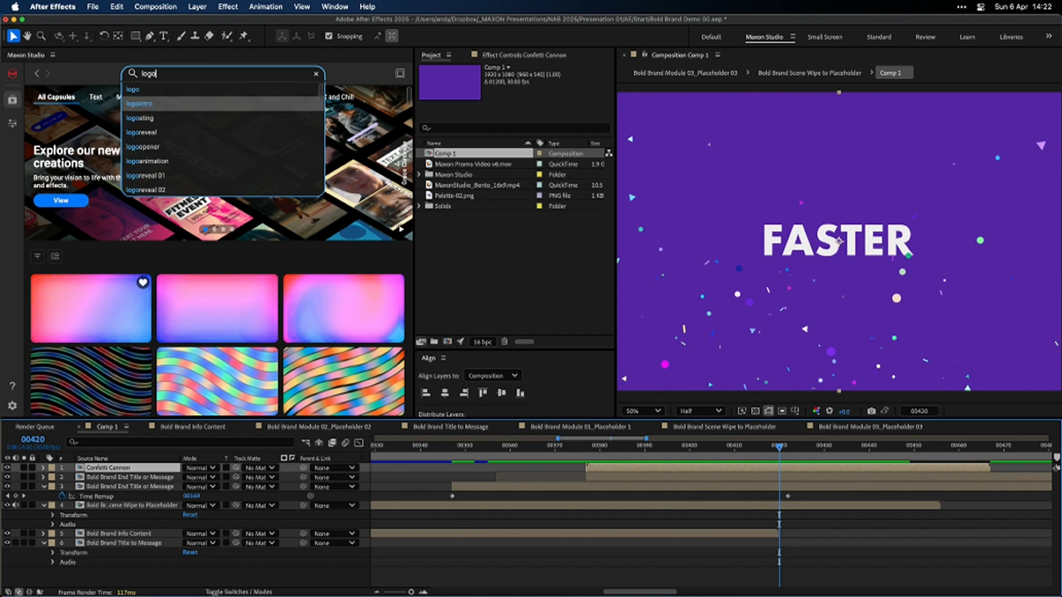
key("Return")
scroll(296, 153, "down", 10)
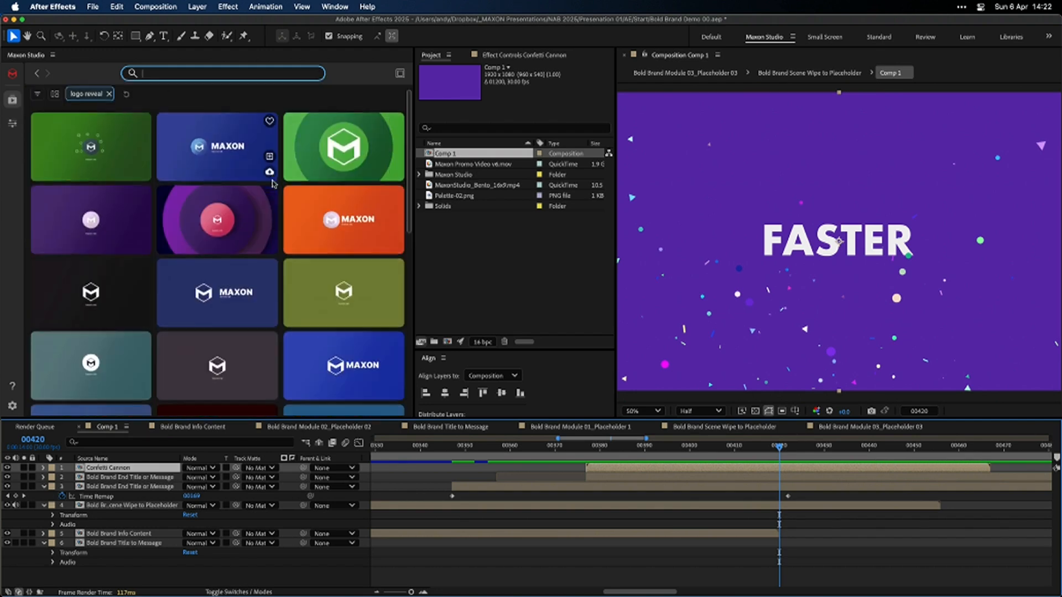
left_click(362, 311)
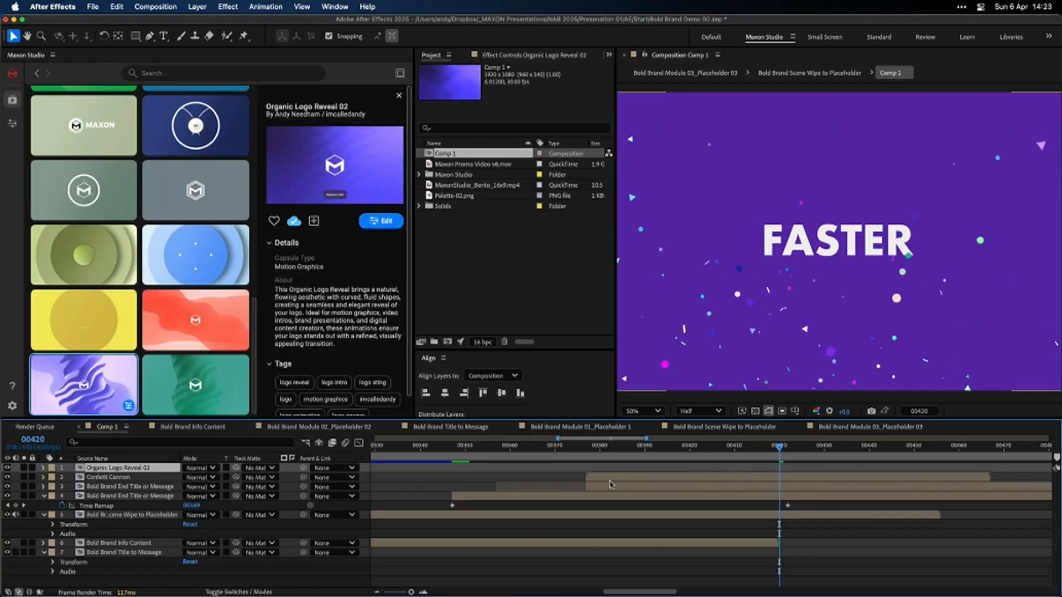
Move the Organic Logo Reveal 02 layer so it starts at frame 420
key("comma")
key("period")
key("minus")
key("minus")
key("minus")
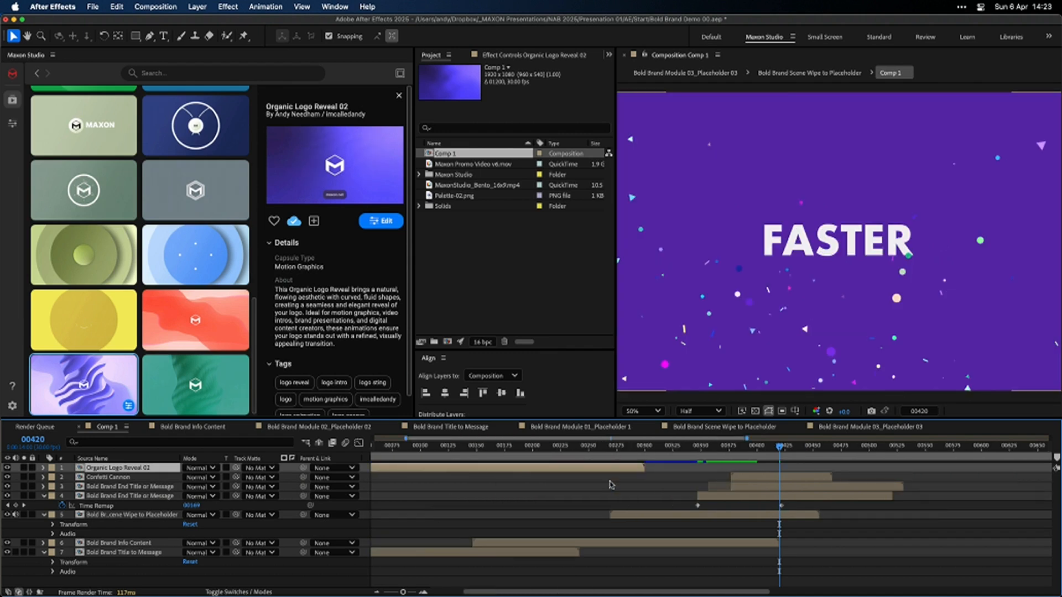
key("bracketleft")
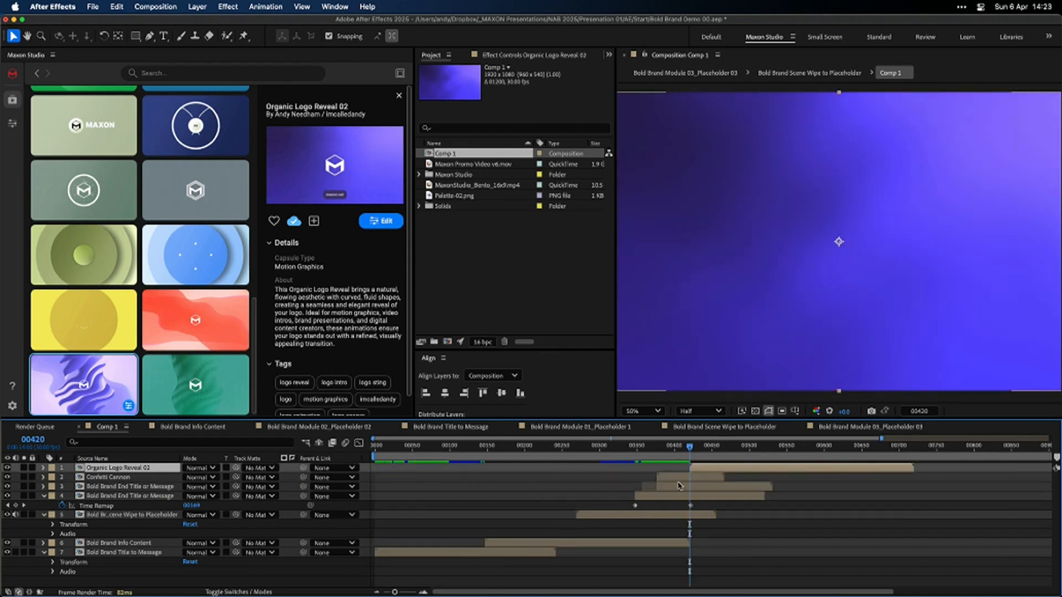
Open the Organic Logo Reveal 02 settings and scrub through the opening of its animation between frames 420 and 434
left_click(383, 221)
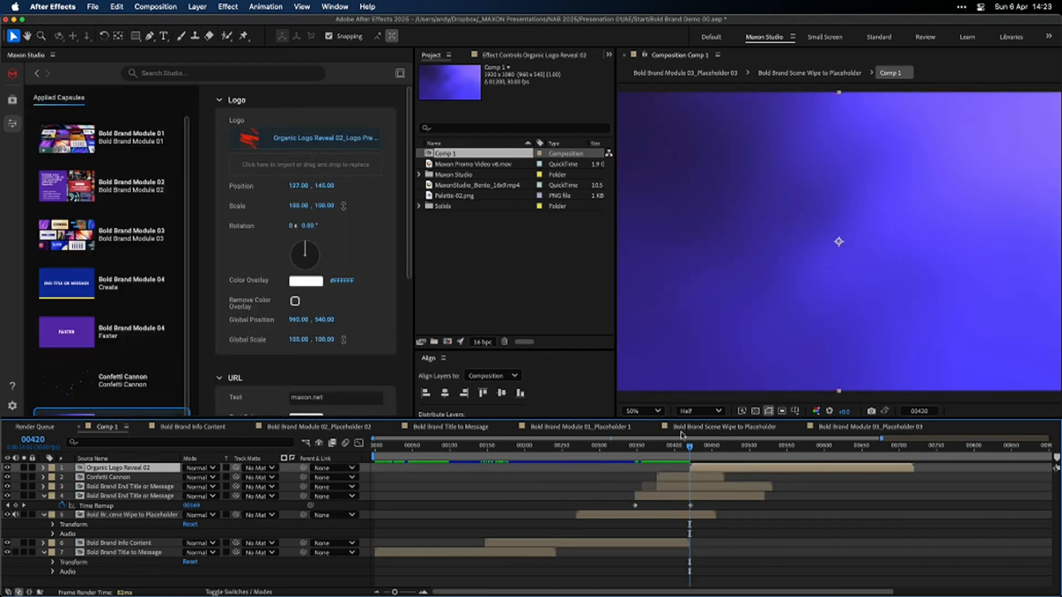
mouse_move(699, 447)
left_mouse_down()
mouse_move(741, 446)
mouse_move(716, 449)
left_mouse_up()
key("comma")
left_click(700, 455)
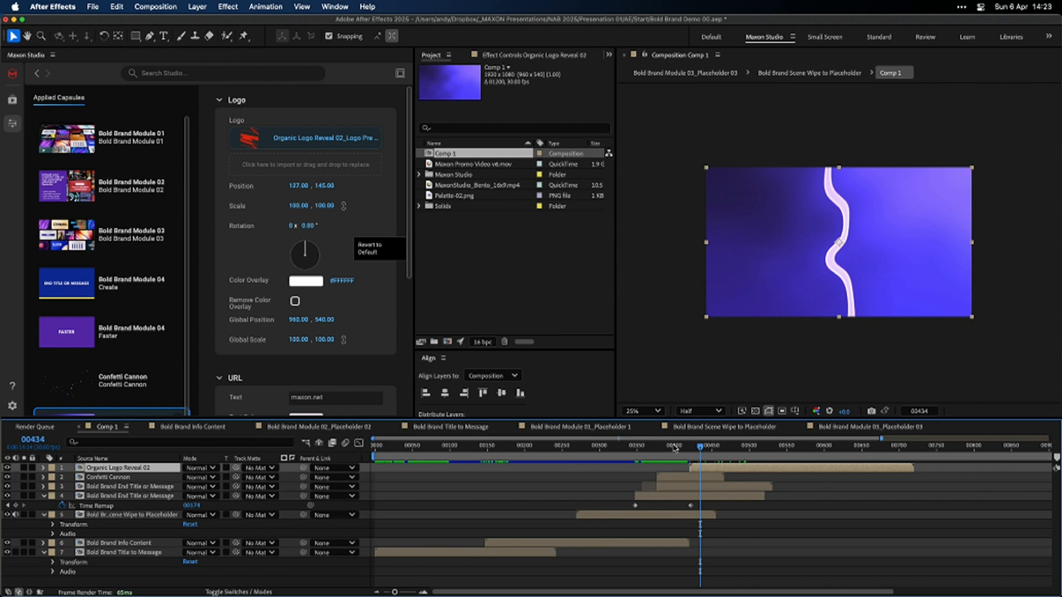
left_click(676, 448)
left_click(695, 449)
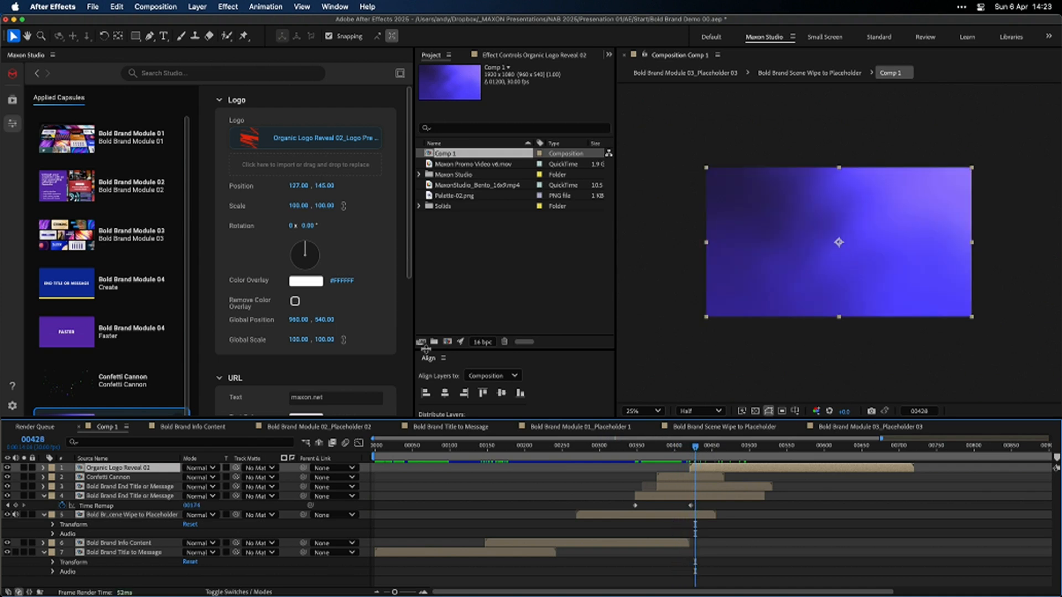
Set the logo reveal's background Color 1 to #5627A7, sampled from the Palette-02.png swatch
left_click_drag(409, 260, 411, 436)
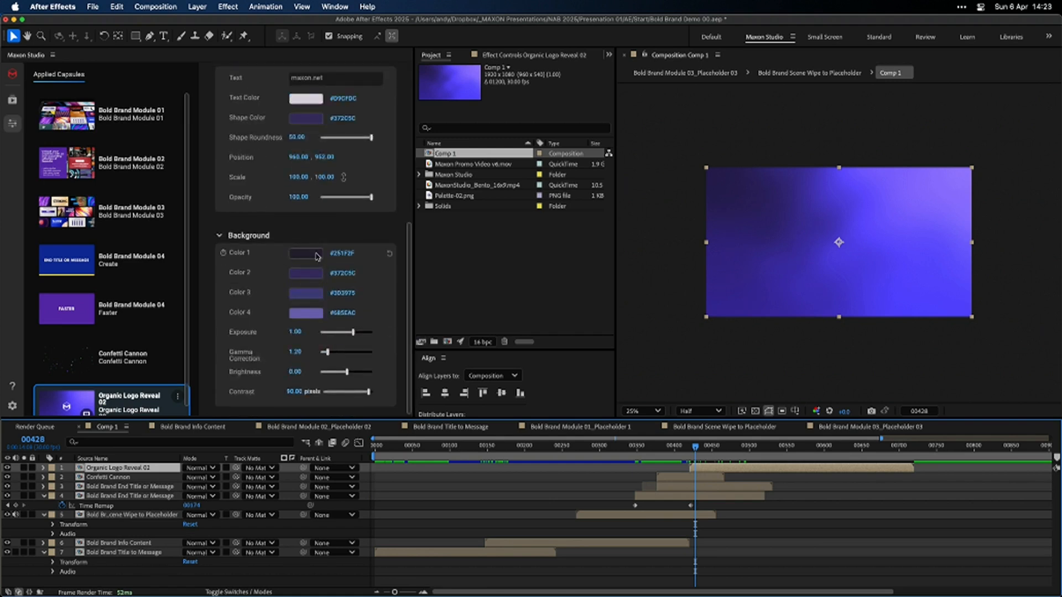
left_click(447, 197)
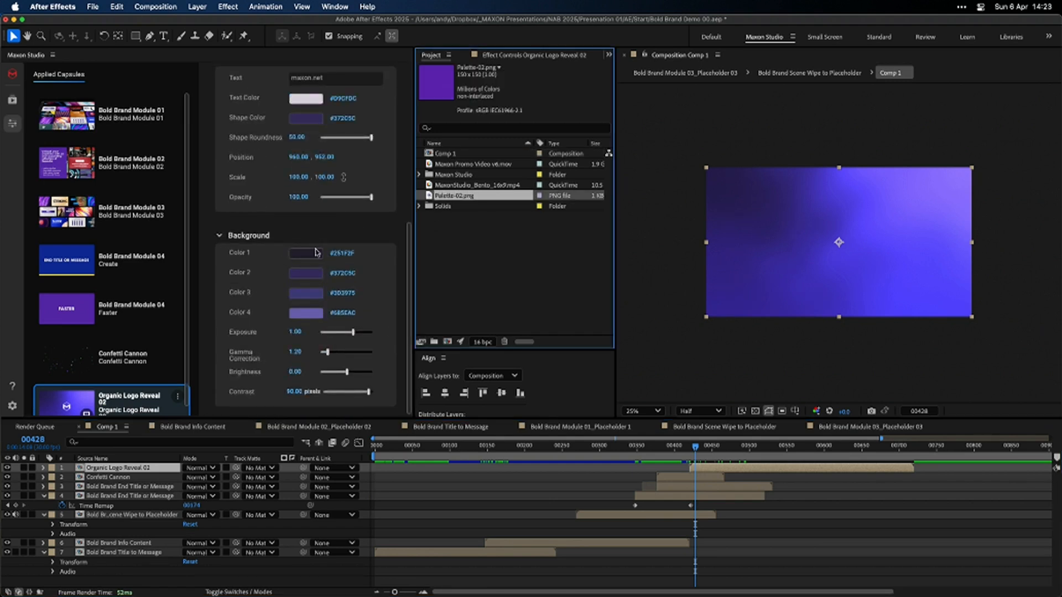
left_click(313, 255)
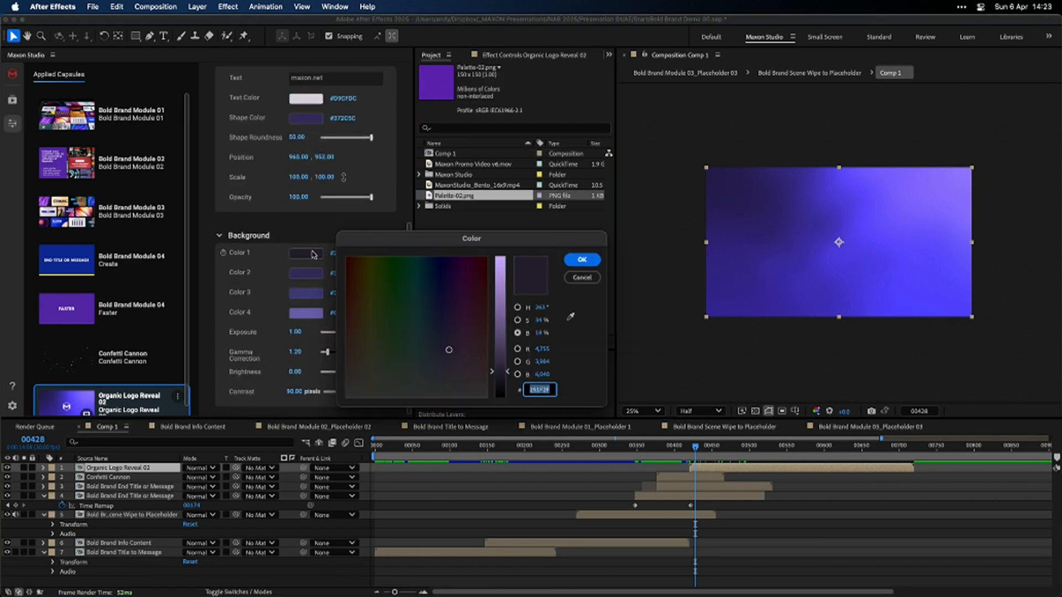
left_click(570, 317)
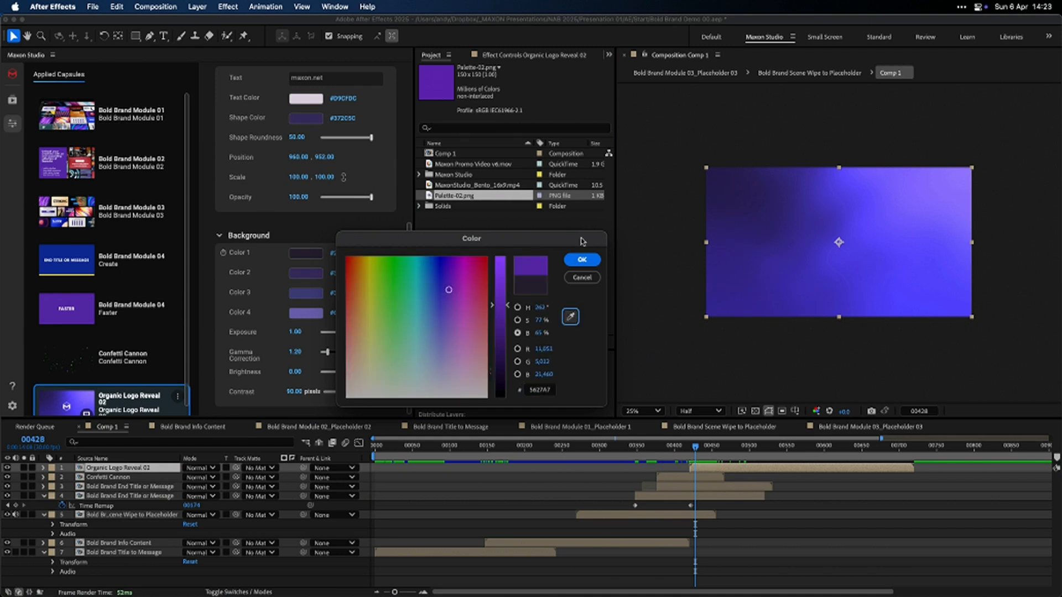
left_click(582, 259)
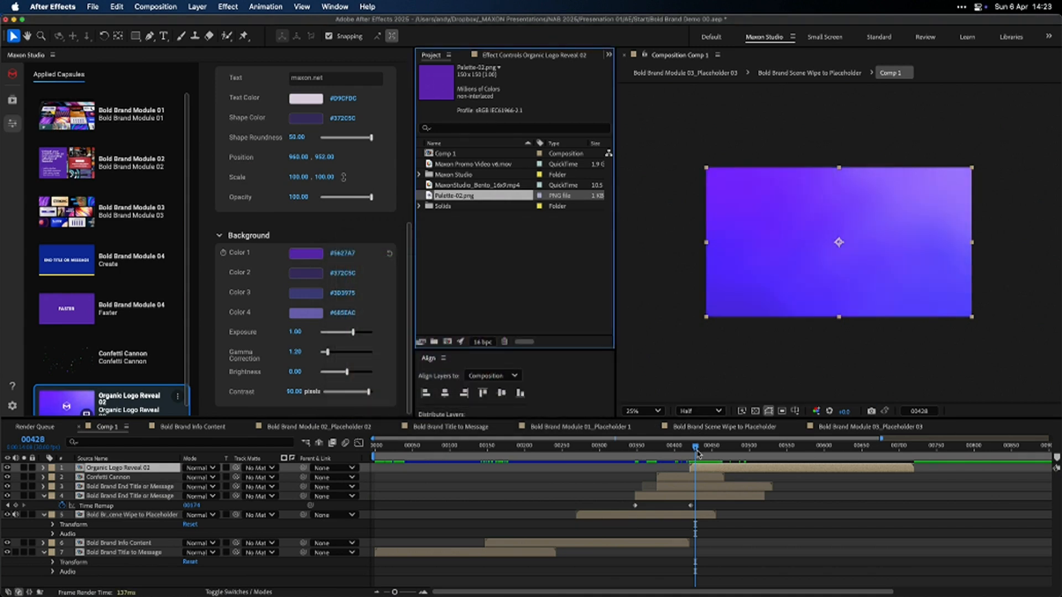
Trim the empty opening off the Organic Logo Reveal 02 layer, shift it earlier to start at about frame 414, and check frame 436
mouse_move(696, 447)
left_mouse_down()
mouse_move(678, 447)
mouse_move(699, 455)
left_mouse_up()
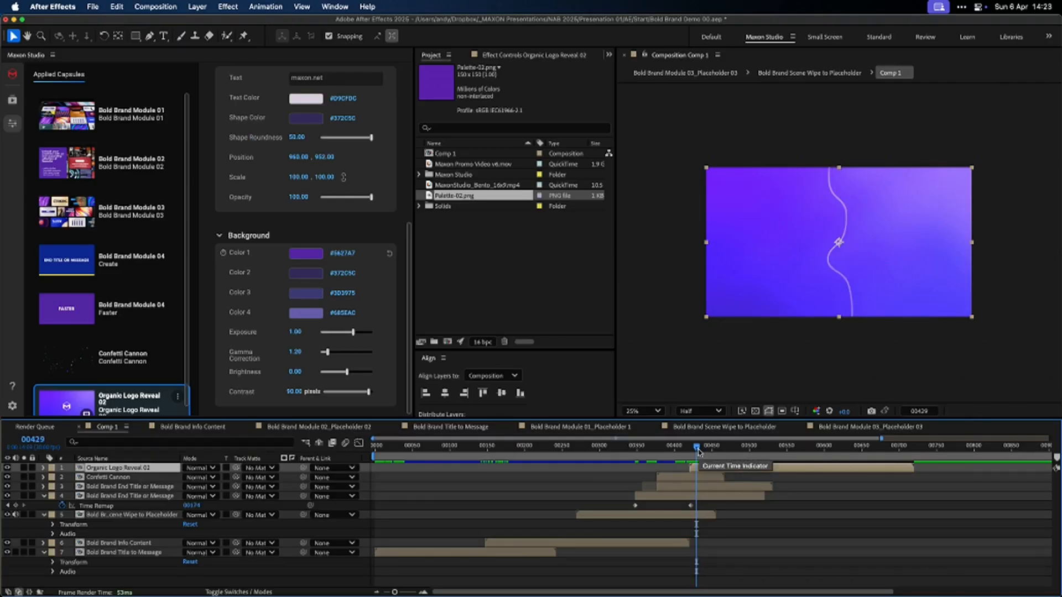
mouse_move(697, 452)
left_mouse_down()
mouse_move(683, 457)
mouse_move(705, 469)
mouse_move(702, 455)
mouse_move(657, 454)
mouse_move(730, 455)
mouse_move(701, 454)
left_mouse_up()
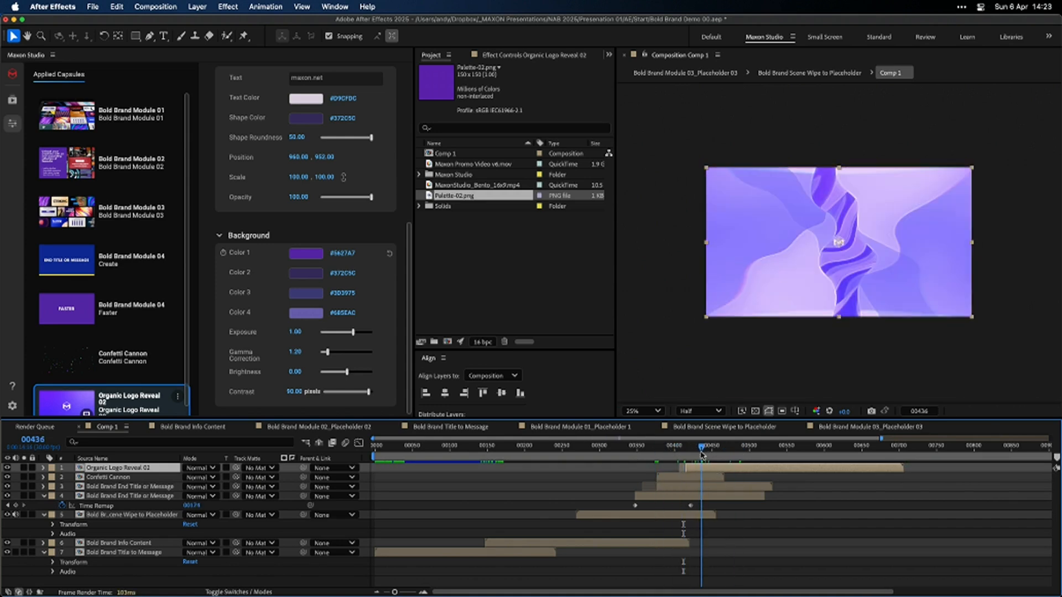
Trim the ends of the Confetti Cannon, both End Title and Wipe to Placeholder layers to frame 436, and the Info Content layer to frame 338
left_click(716, 477)
left_click(715, 498, "shift")
left_click(706, 515, "shift")
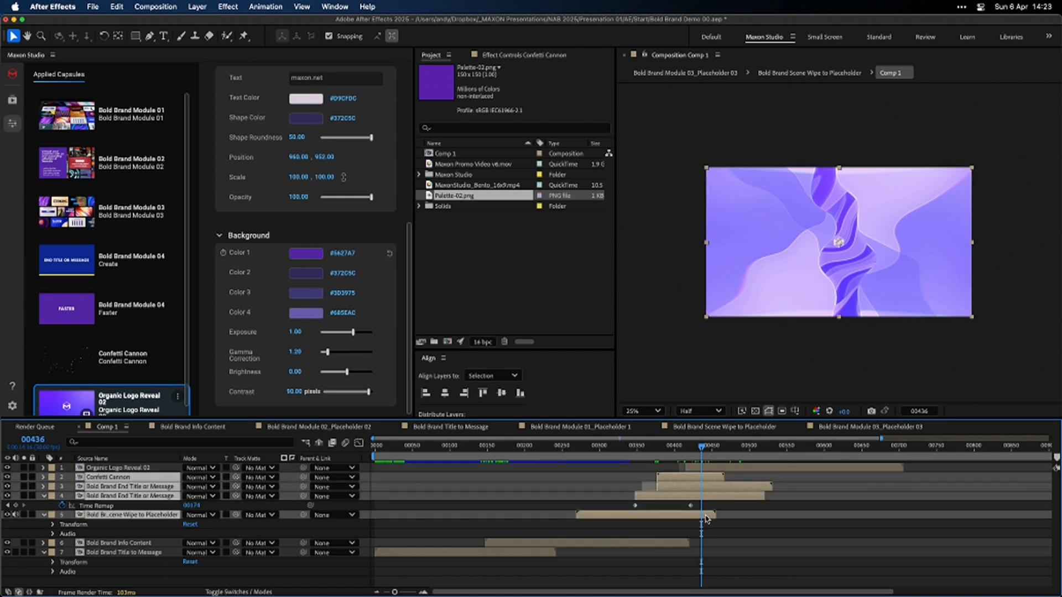
key("alt+bracketright")
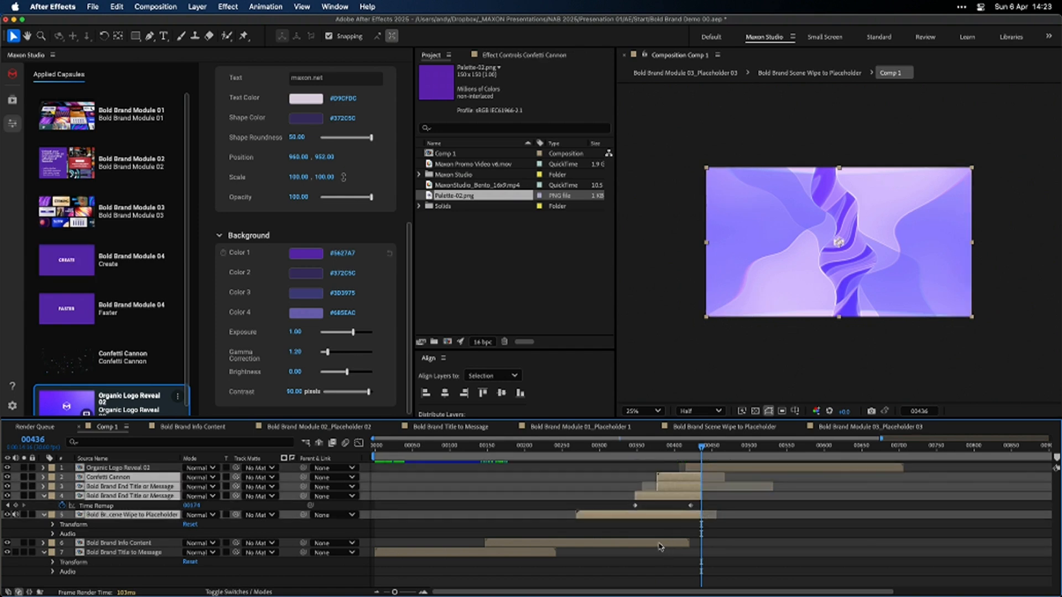
left_click(629, 544)
left_click_drag(582, 449, 629, 468)
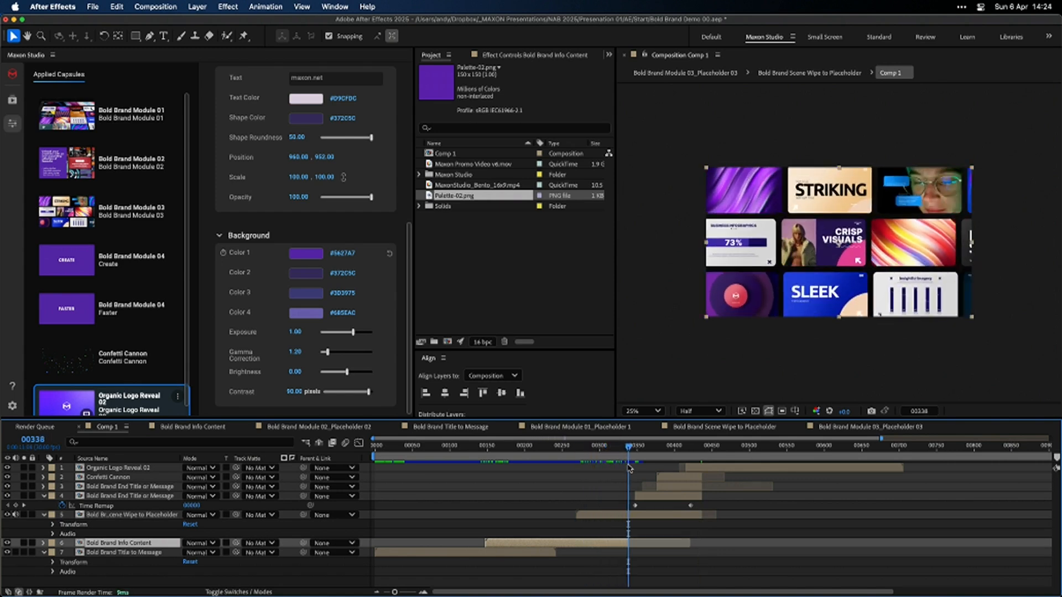
End Comp 1's work area at frame 652, within the logo reveal, and preview the composition from its beginning
left_click(522, 449)
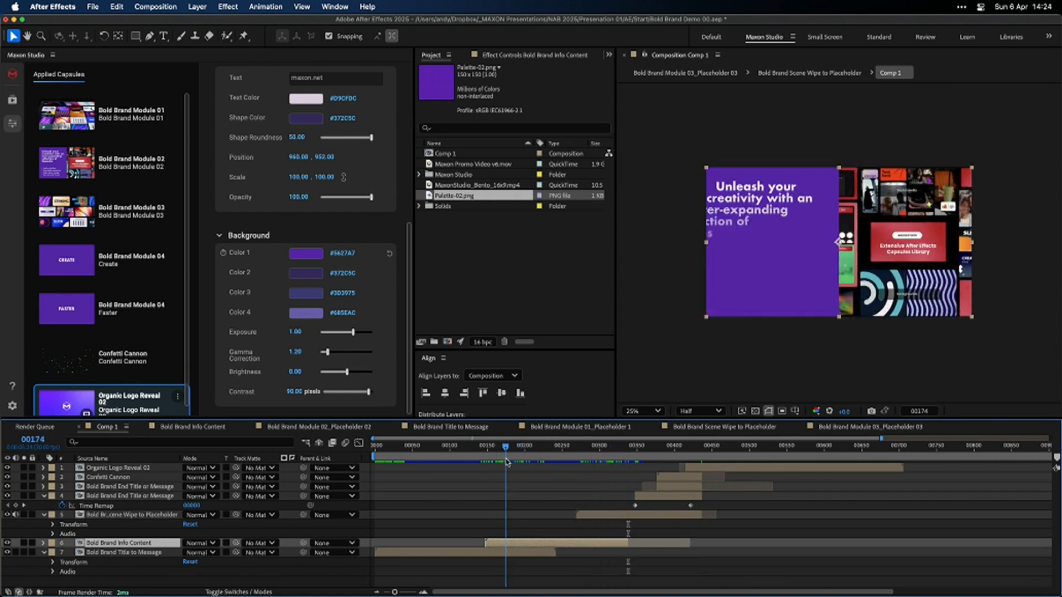
left_click_drag(768, 451, 808, 459)
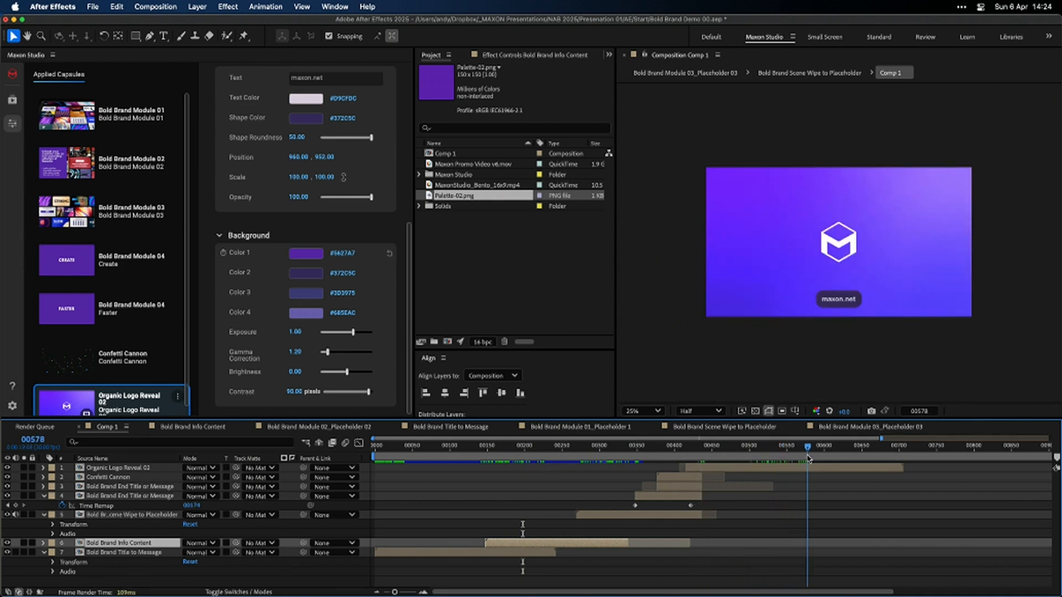
left_click(694, 414)
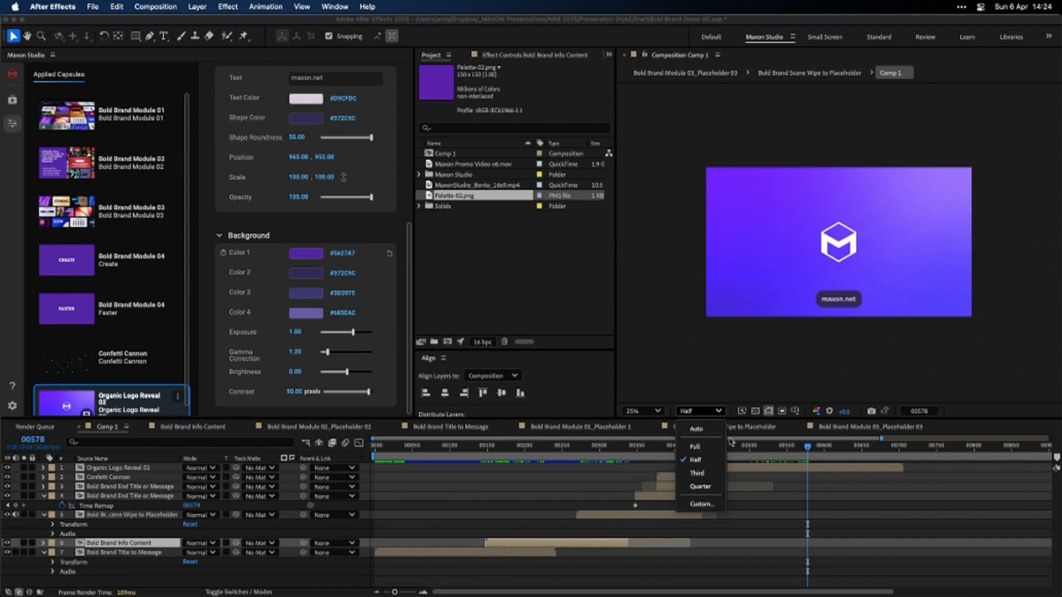
left_click(821, 455)
left_click_drag(823, 454, 864, 452)
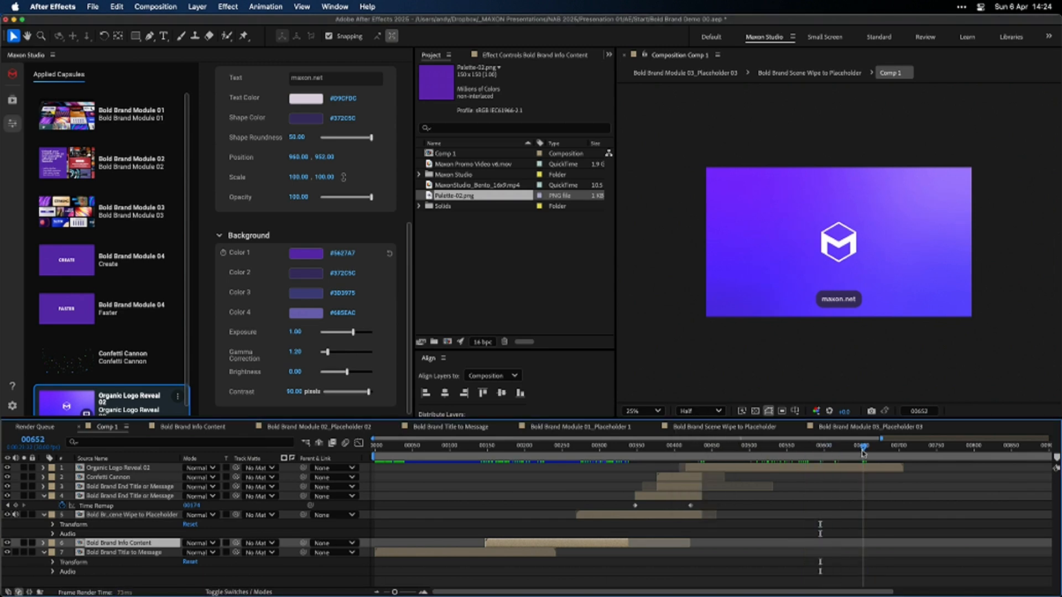
key("Home")
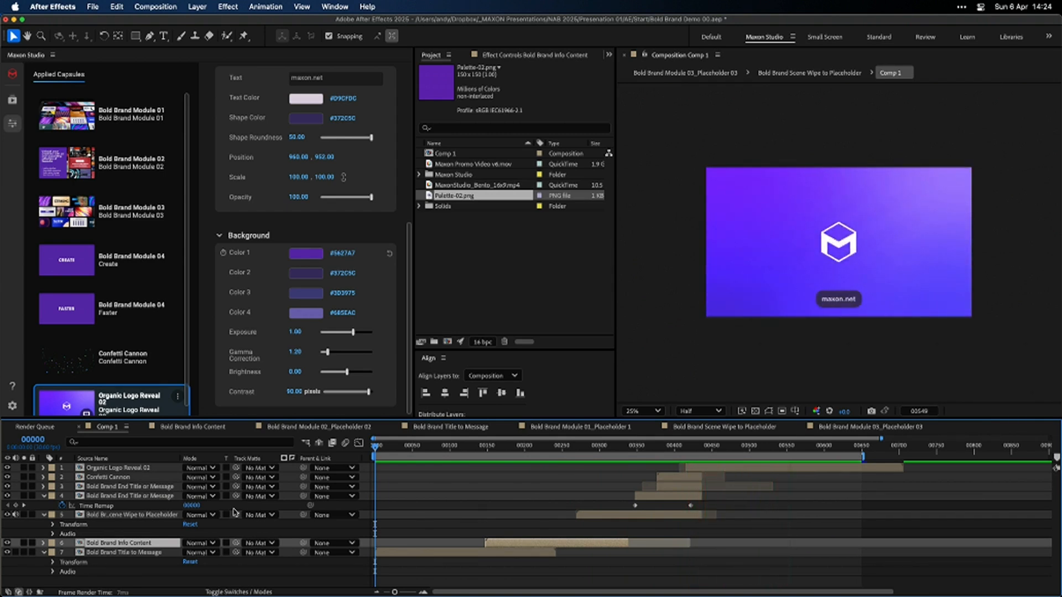
key("space")
Switch to Keynote, play the purple Bold Brand slide in the presentation, and return to After Effects
key("super+Tab")
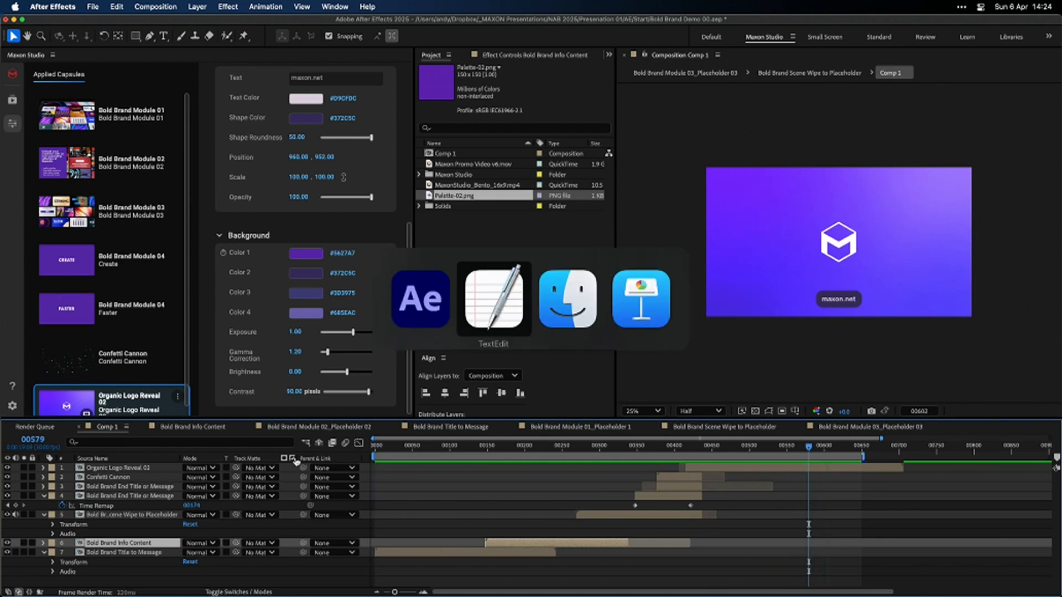
left_click(663, 298)
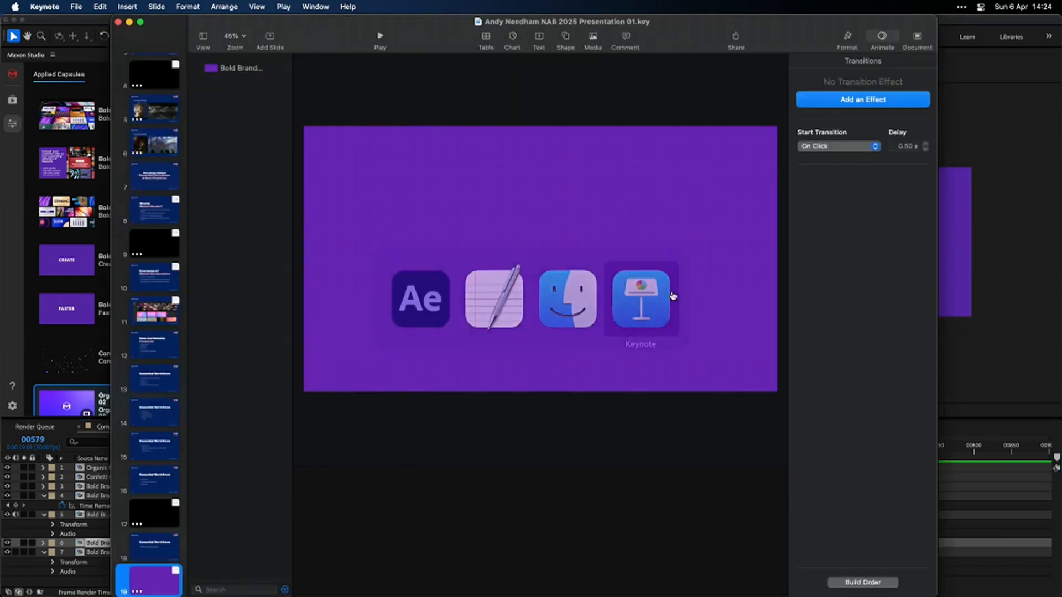
key("ctrl+Right")
key("ctrl+Left")
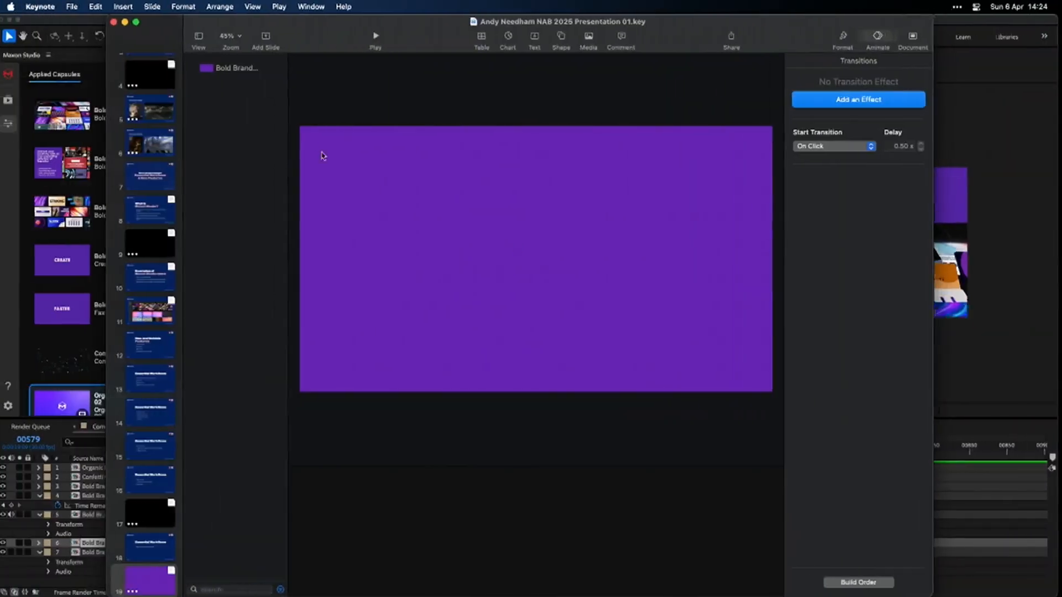
left_click(370, 48)
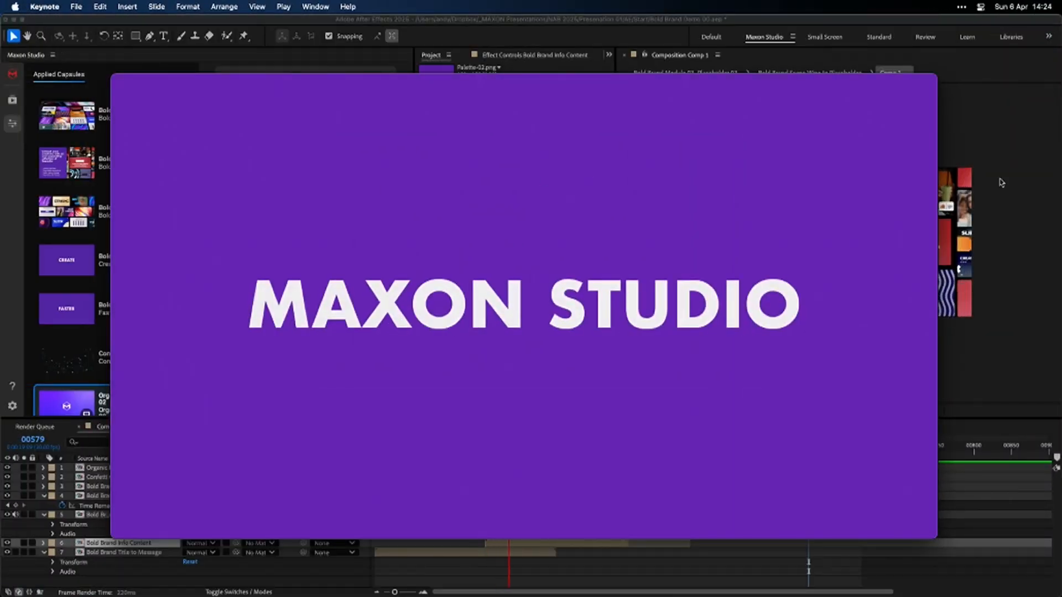
left_click(1015, 200)
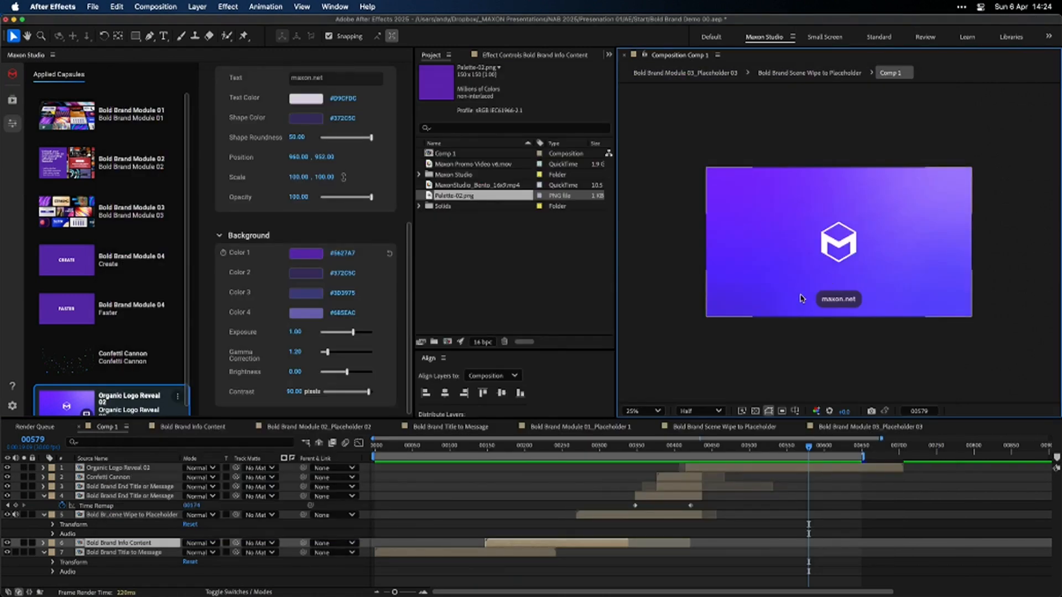
Preview Comp 1 in a maximized viewer at 50% and 100% zoom, then restore the layout and stop at frame 490
key("grave")
key("slash")
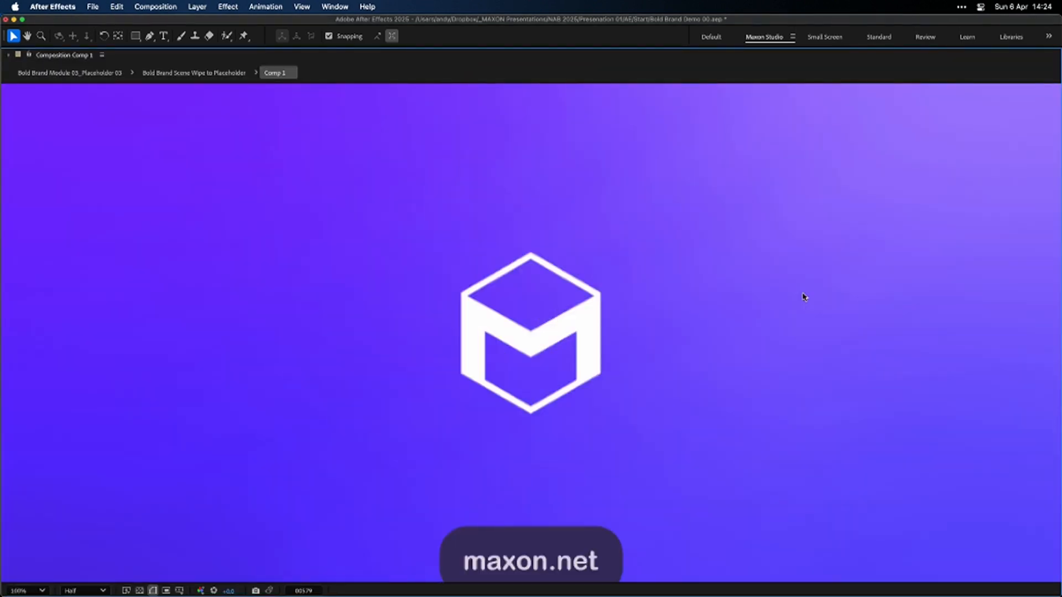
key("comma")
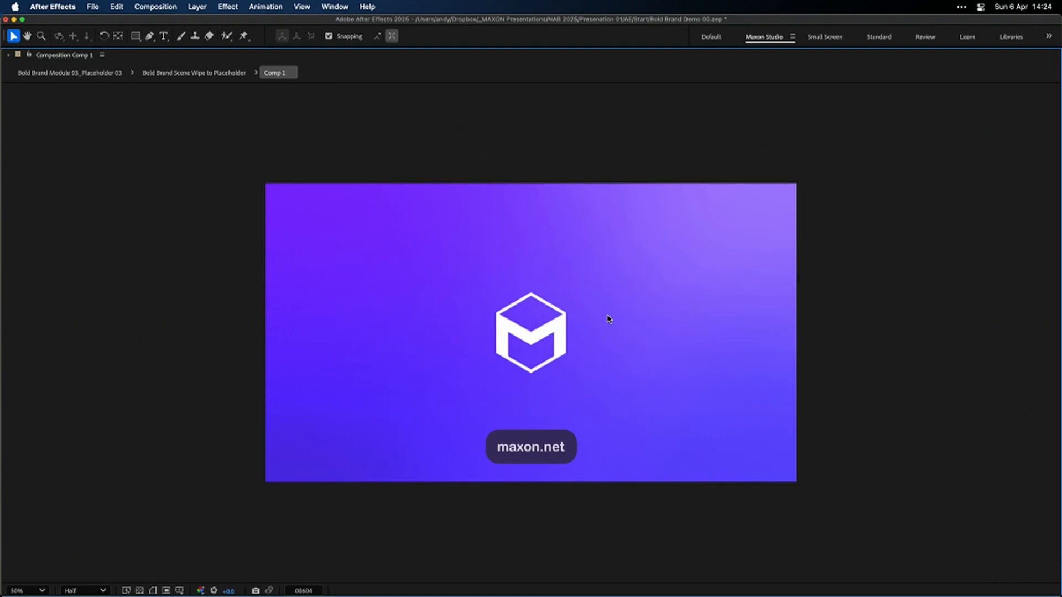
key("space")
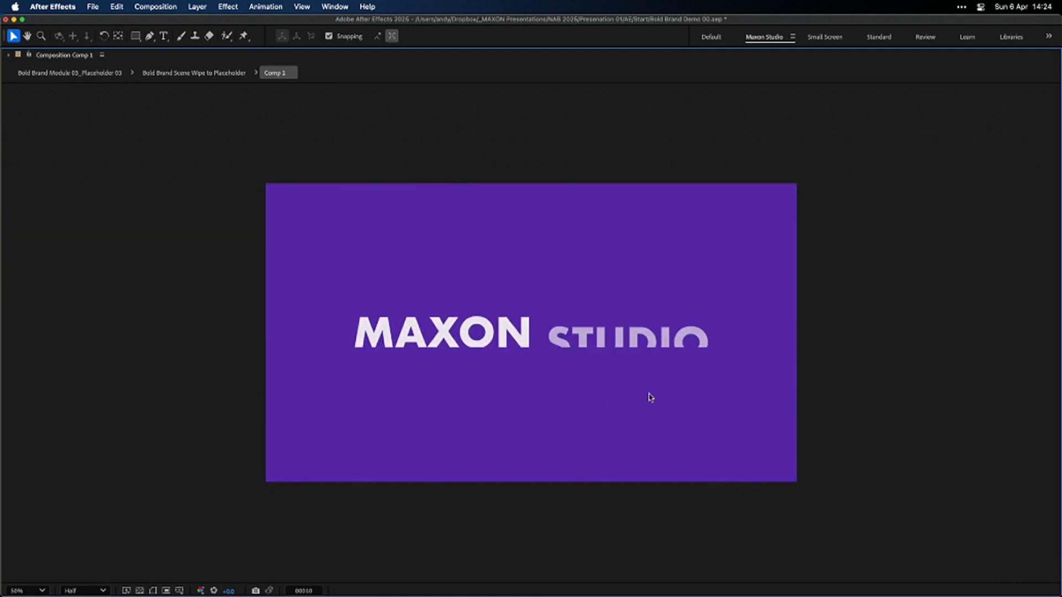
key("slash")
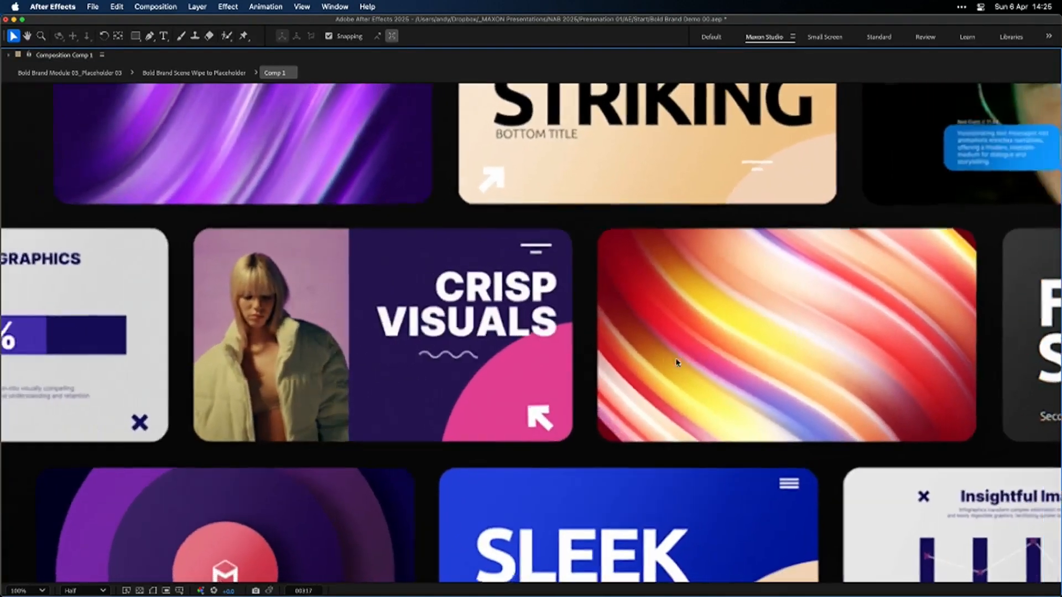
key("grave")
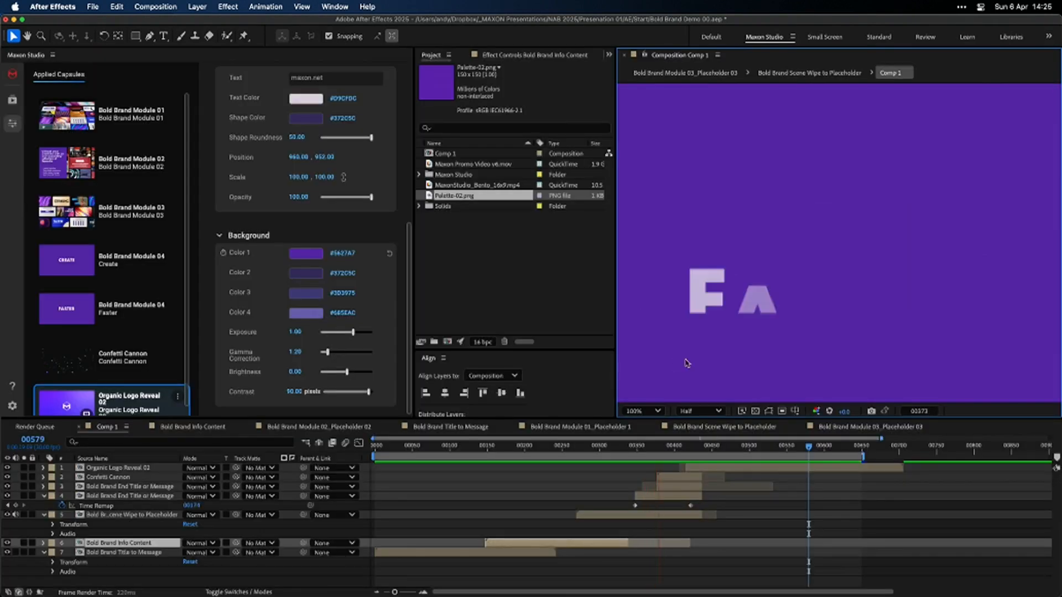
left_click(742, 448)
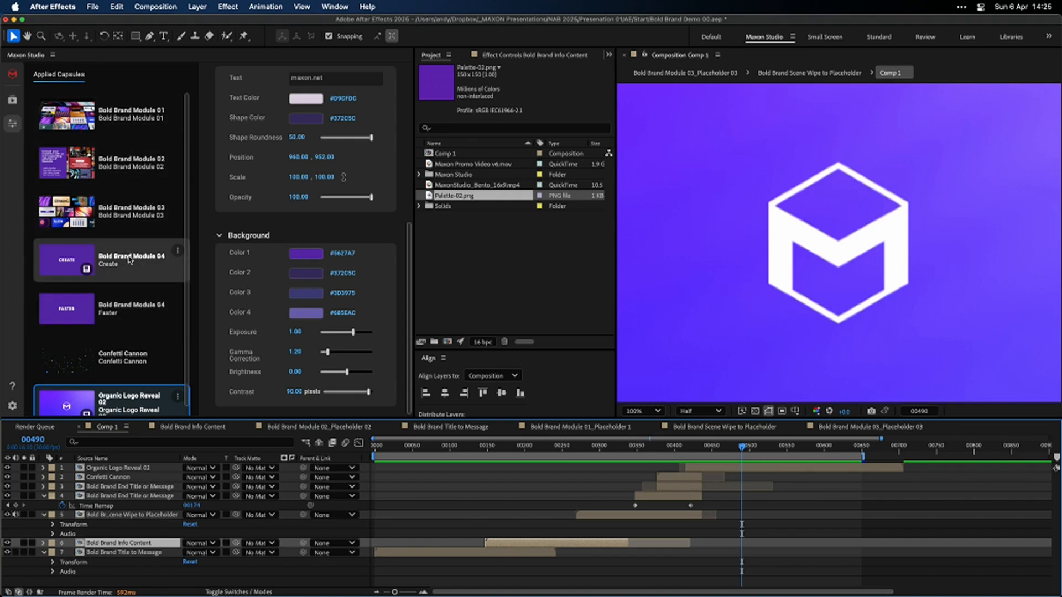
Show the settings of the Bold Brand Module 04 Faster capsule and switch to Keynote
left_click(133, 312)
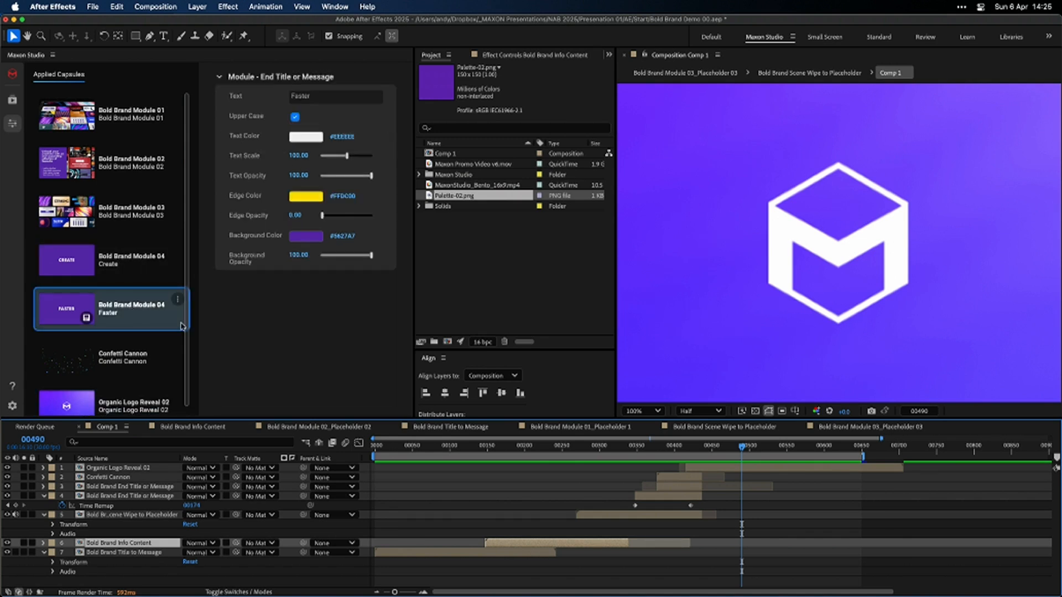
key("super+Tab")
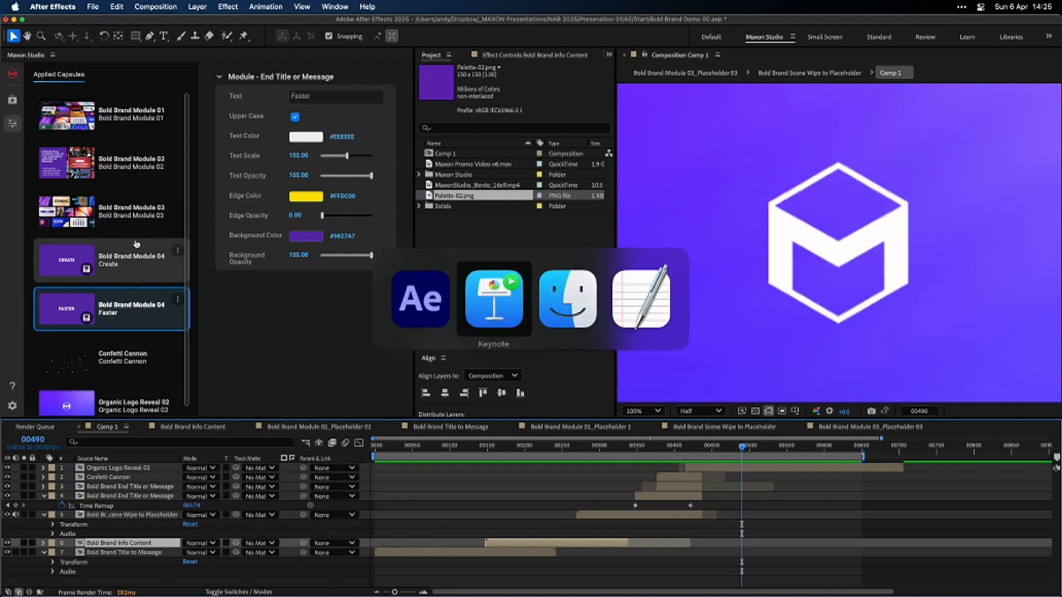